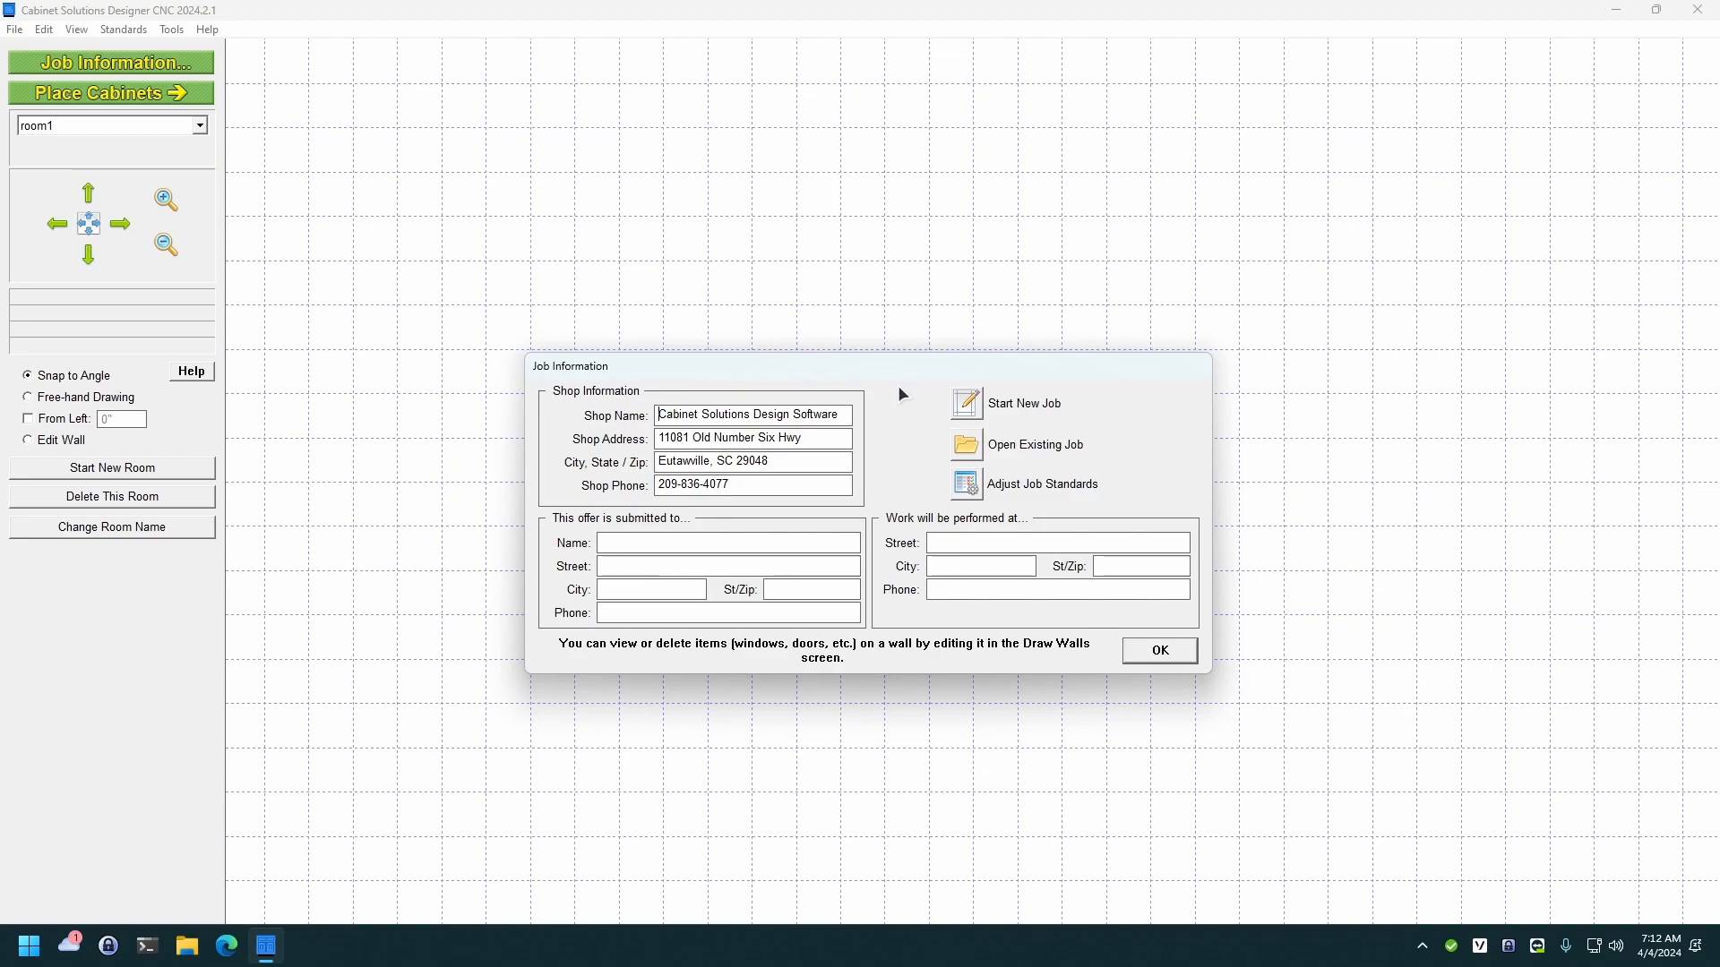
# Step: Apply the Factory Face Frame Standards to the job and close the job information
pyautogui.click(968, 485)
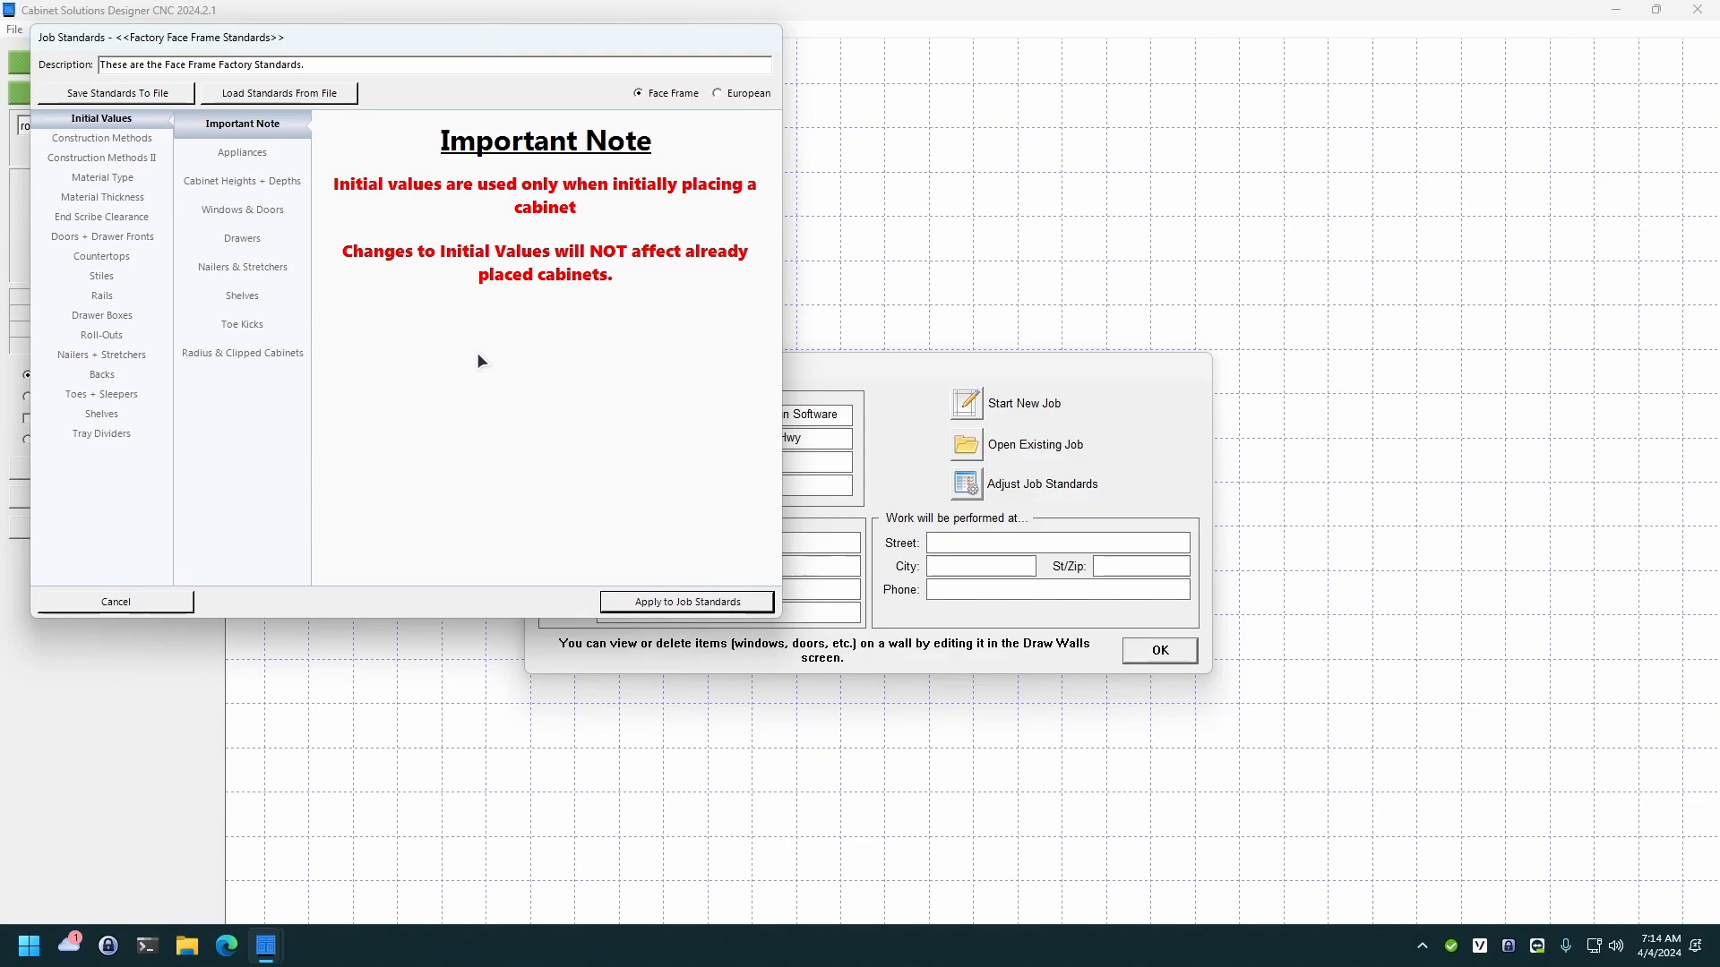
pyautogui.click(626, 608)
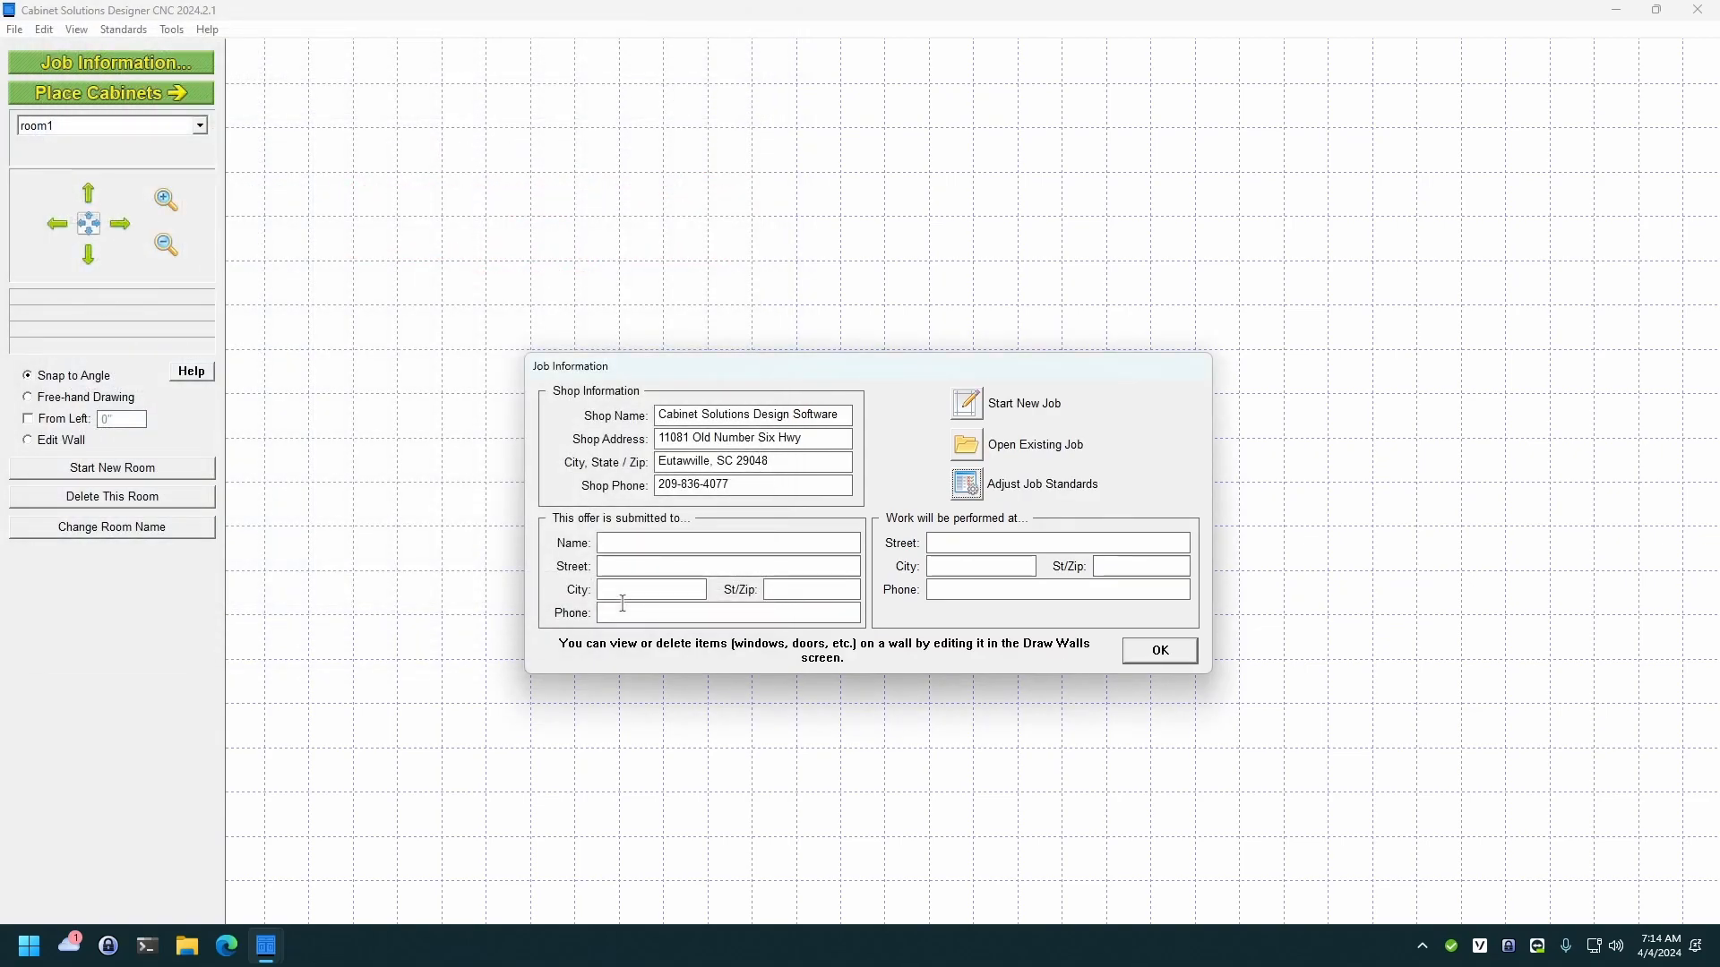
pyautogui.click(1160, 652)
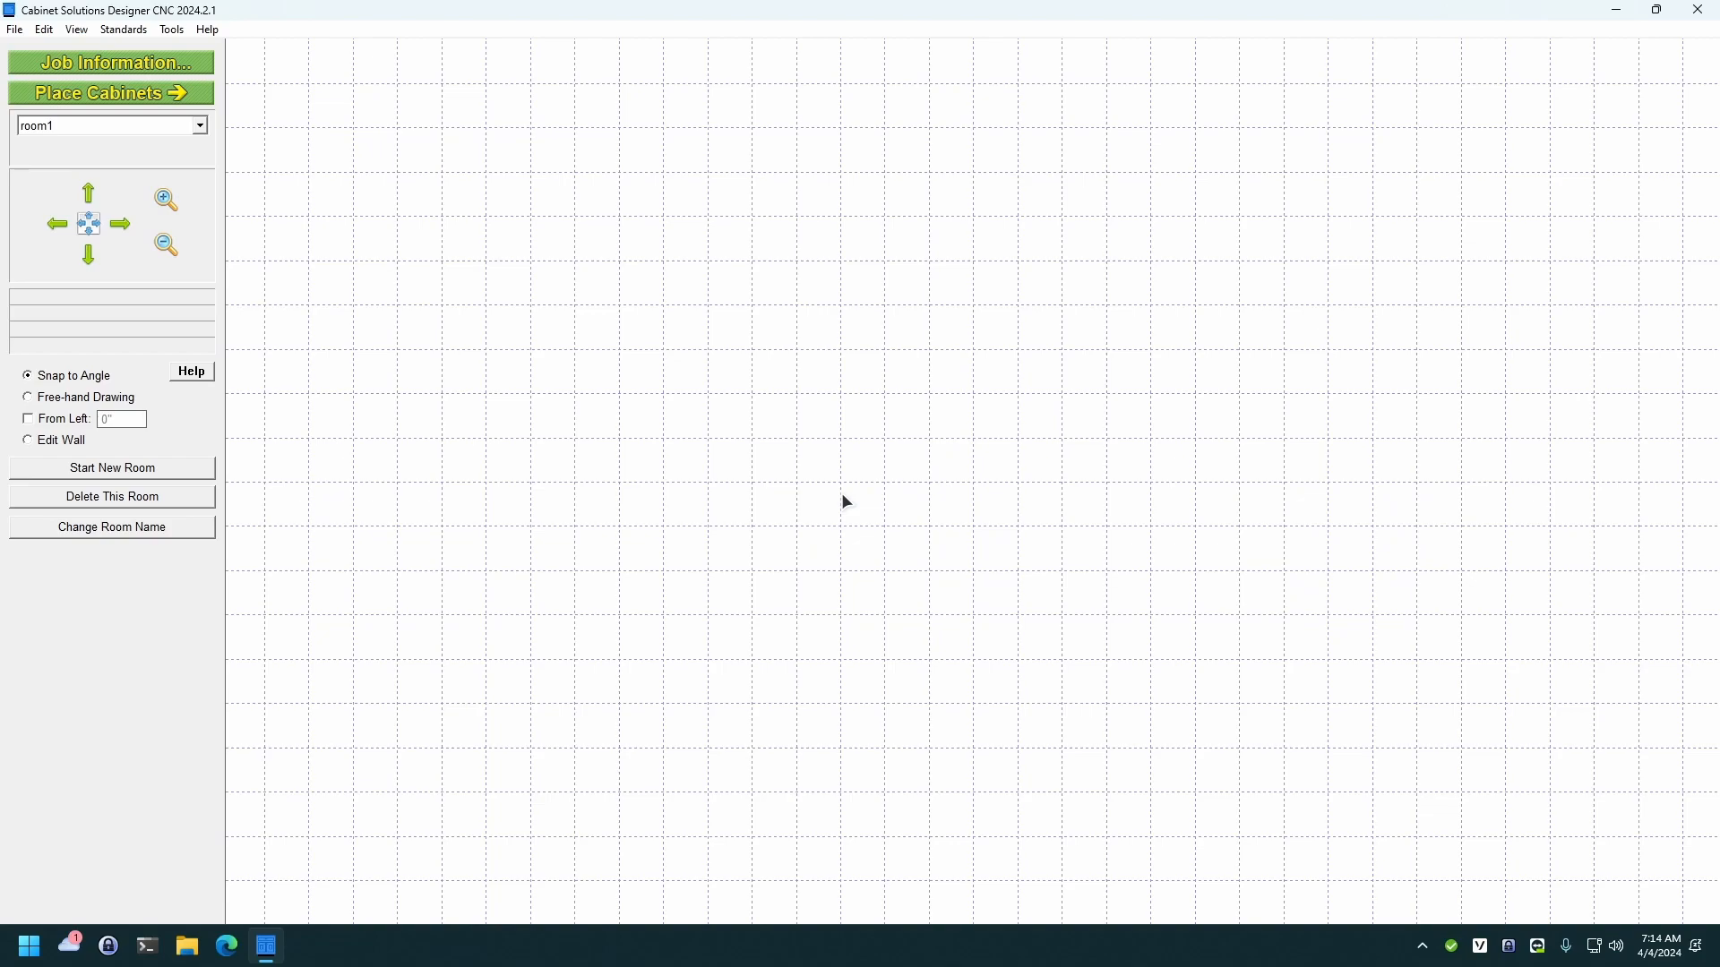
# Step: Draw a horizontal wall near the top of the empty room plan and set its length to 150"
pyautogui.click(433, 259)
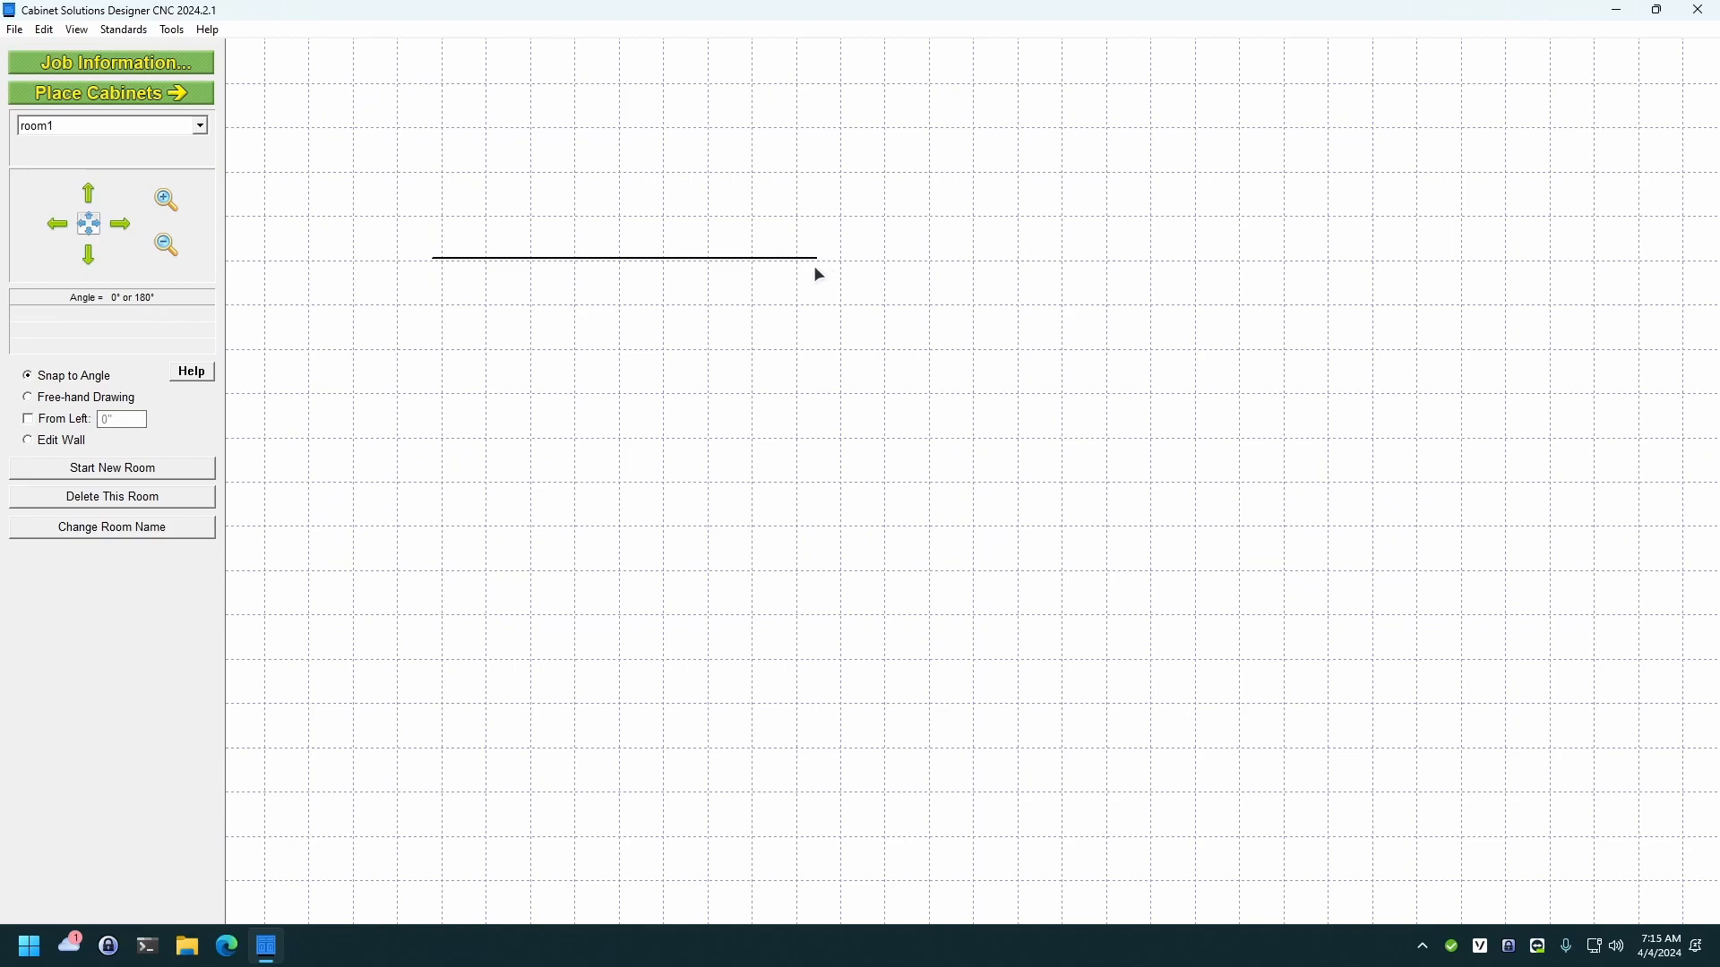
pyautogui.click(918, 313)
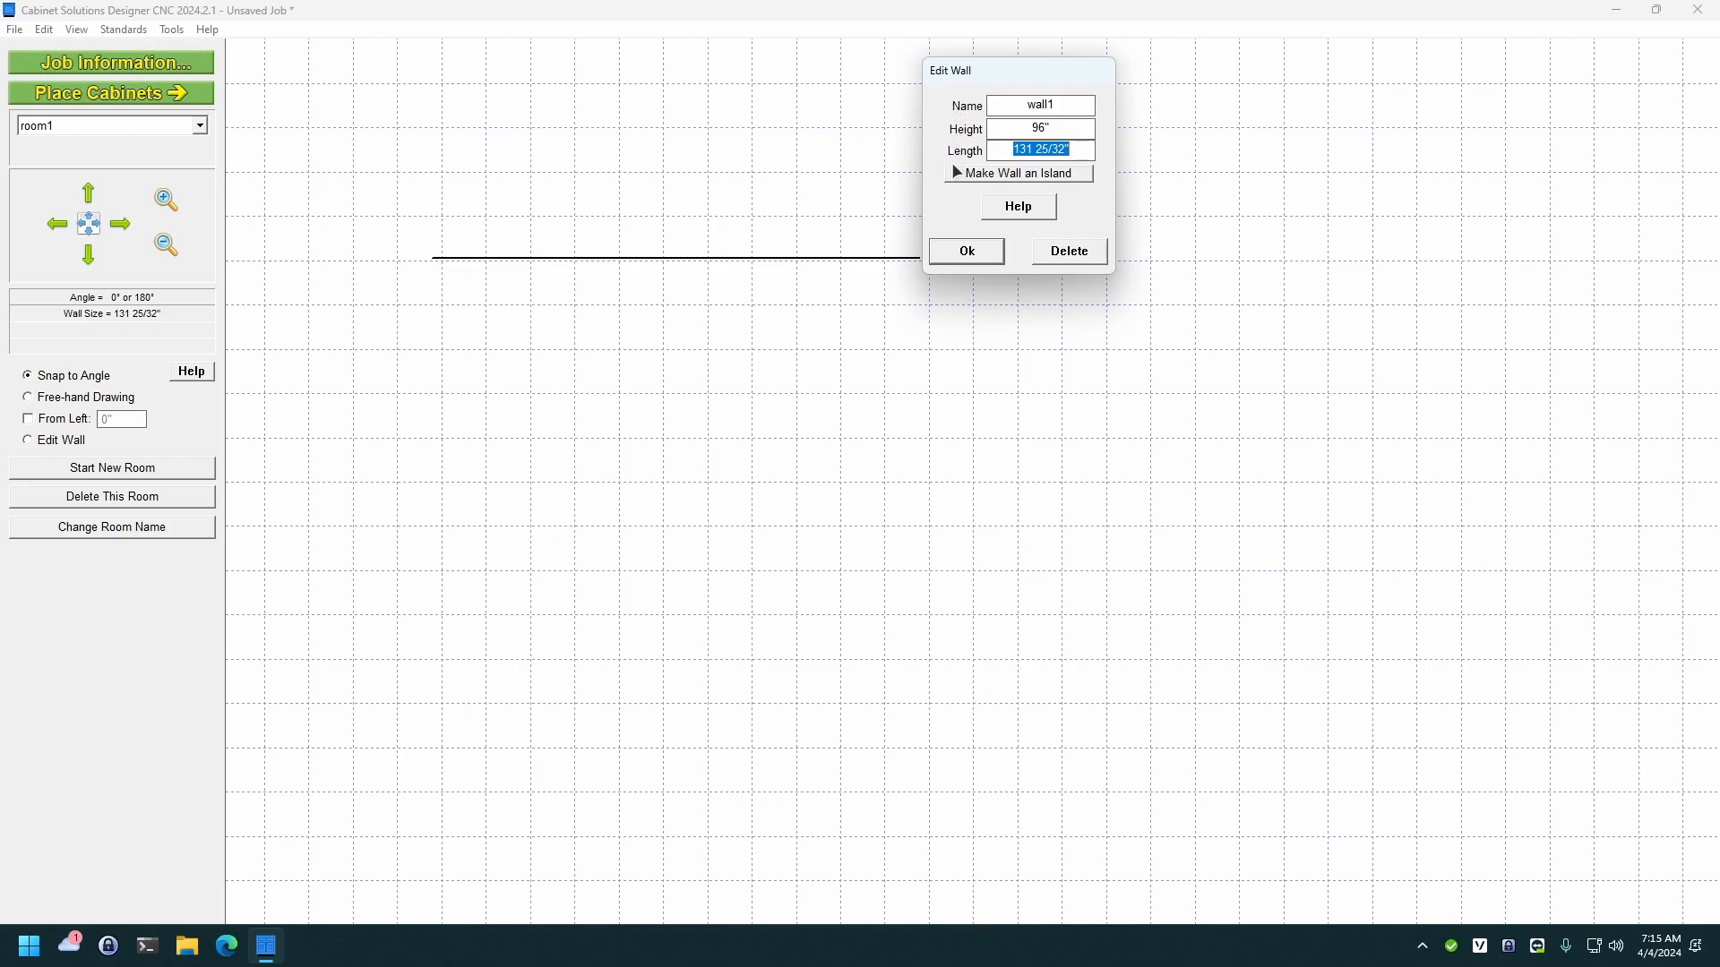
pyautogui.write('150')
pyautogui.click(967, 252)
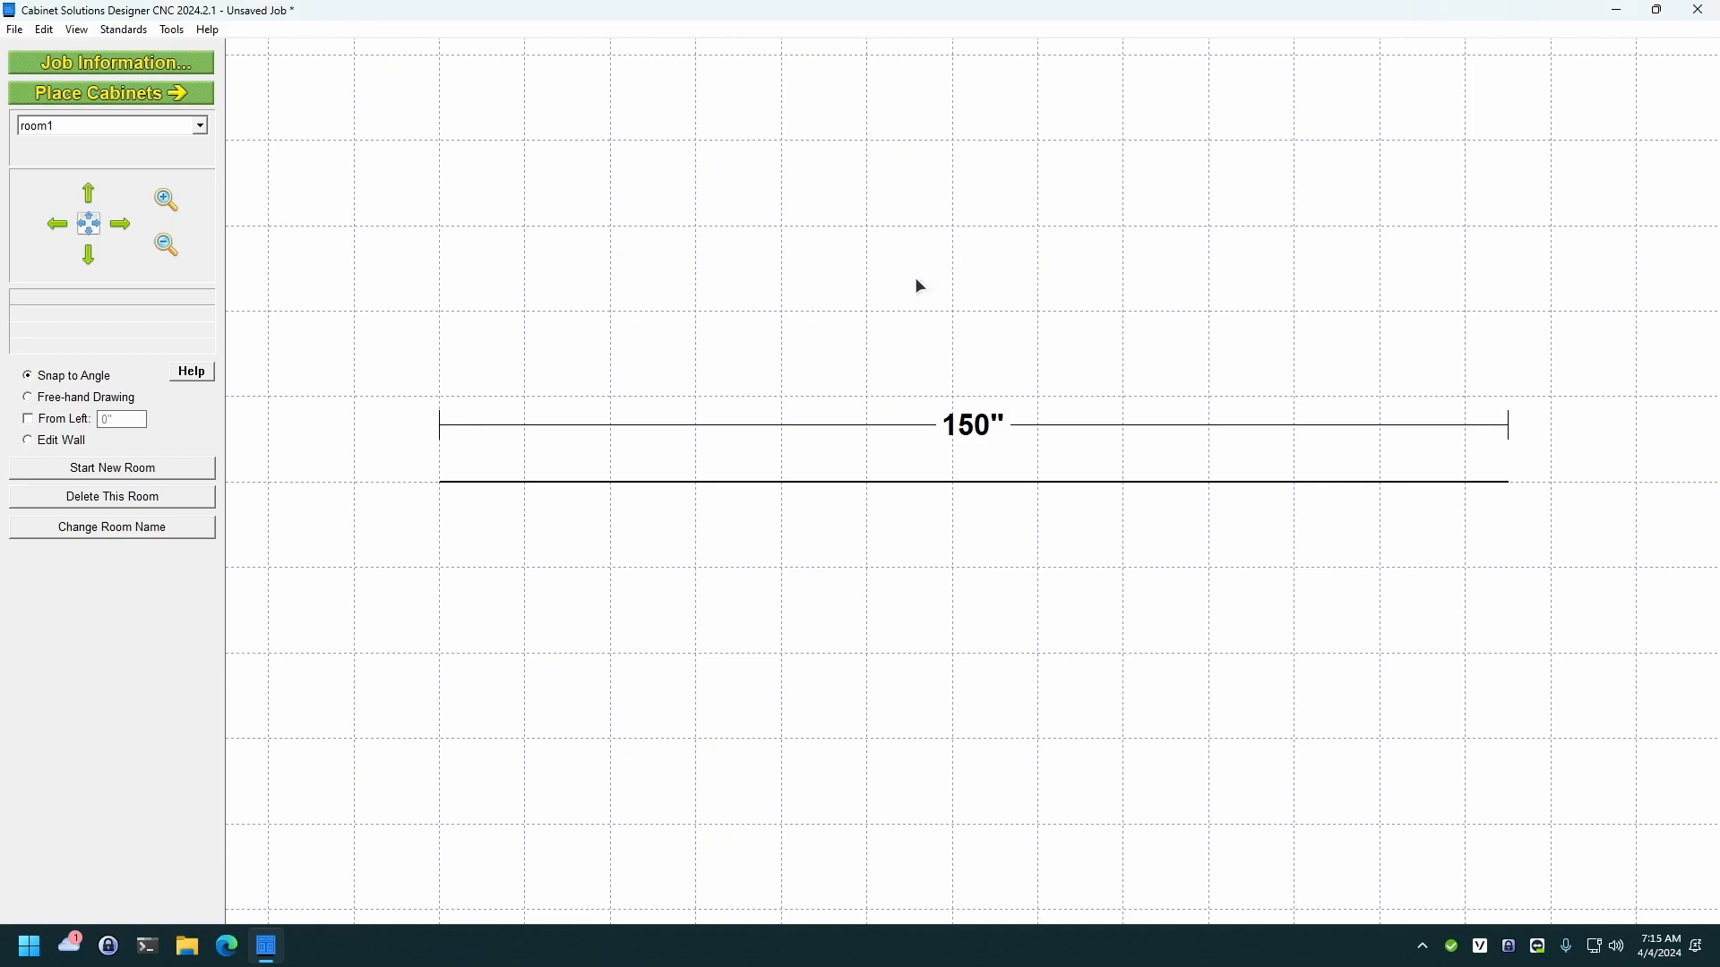
# Step: Draw a second wall straight down from the left end of the 150" wall and set its length to 200"
pyautogui.click(441, 482)
pyautogui.click(440, 701)
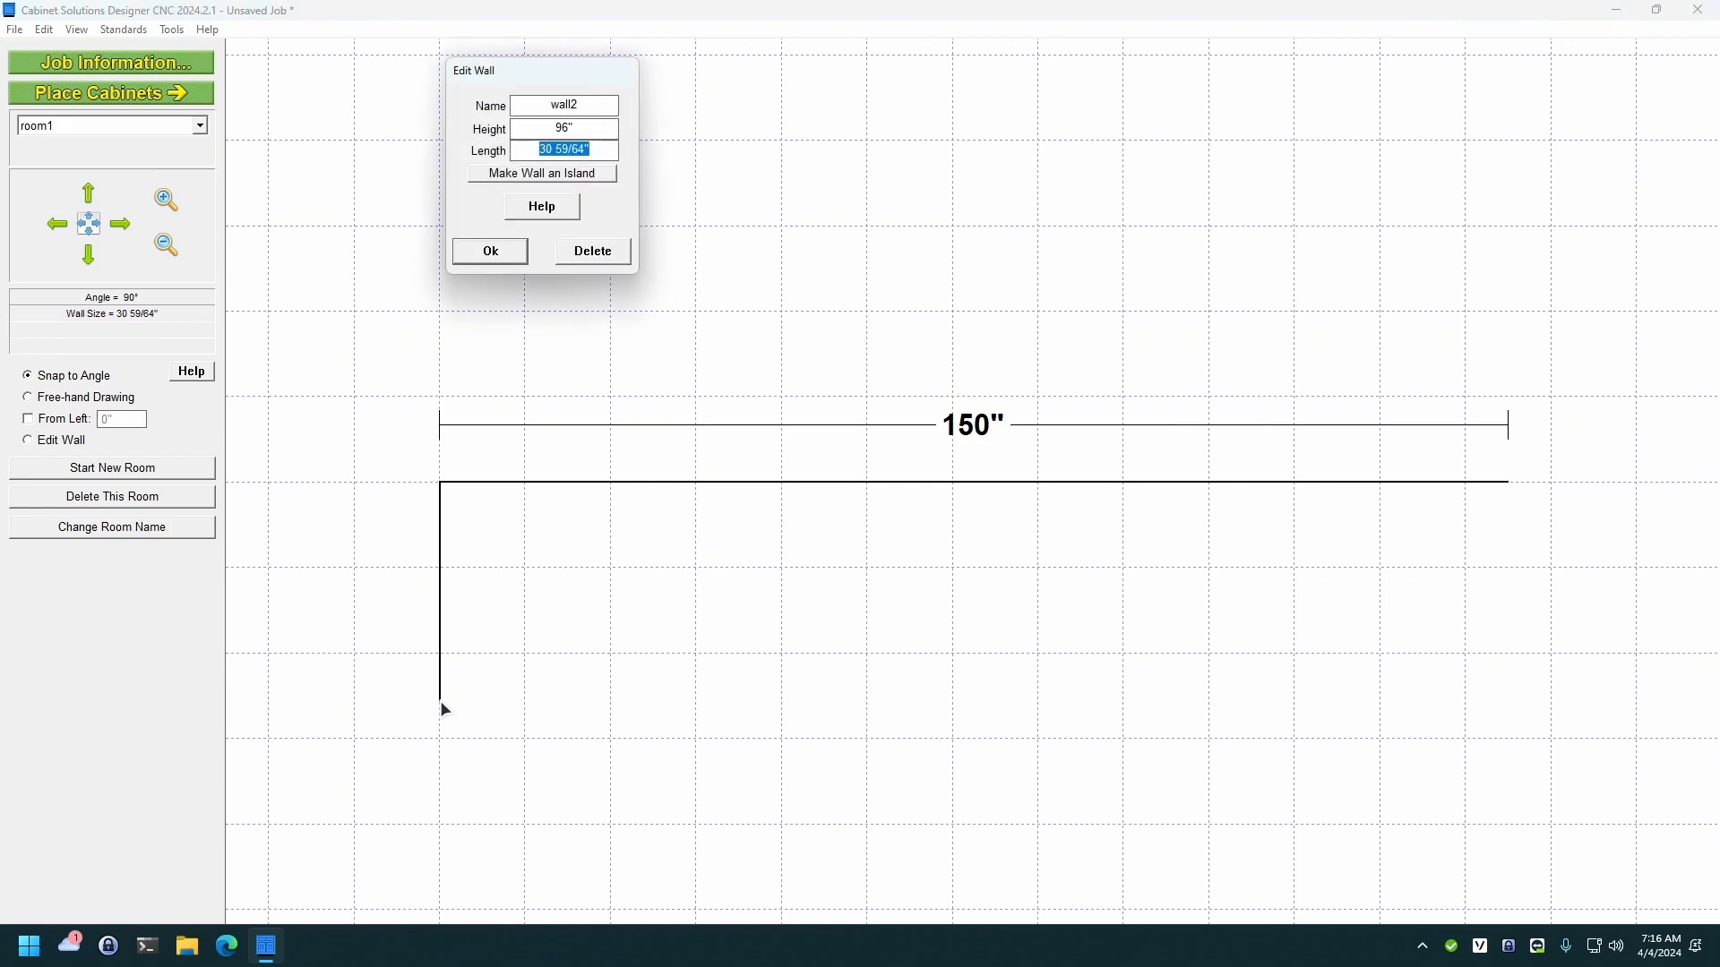
pyautogui.write('200')
pyautogui.click(488, 251)
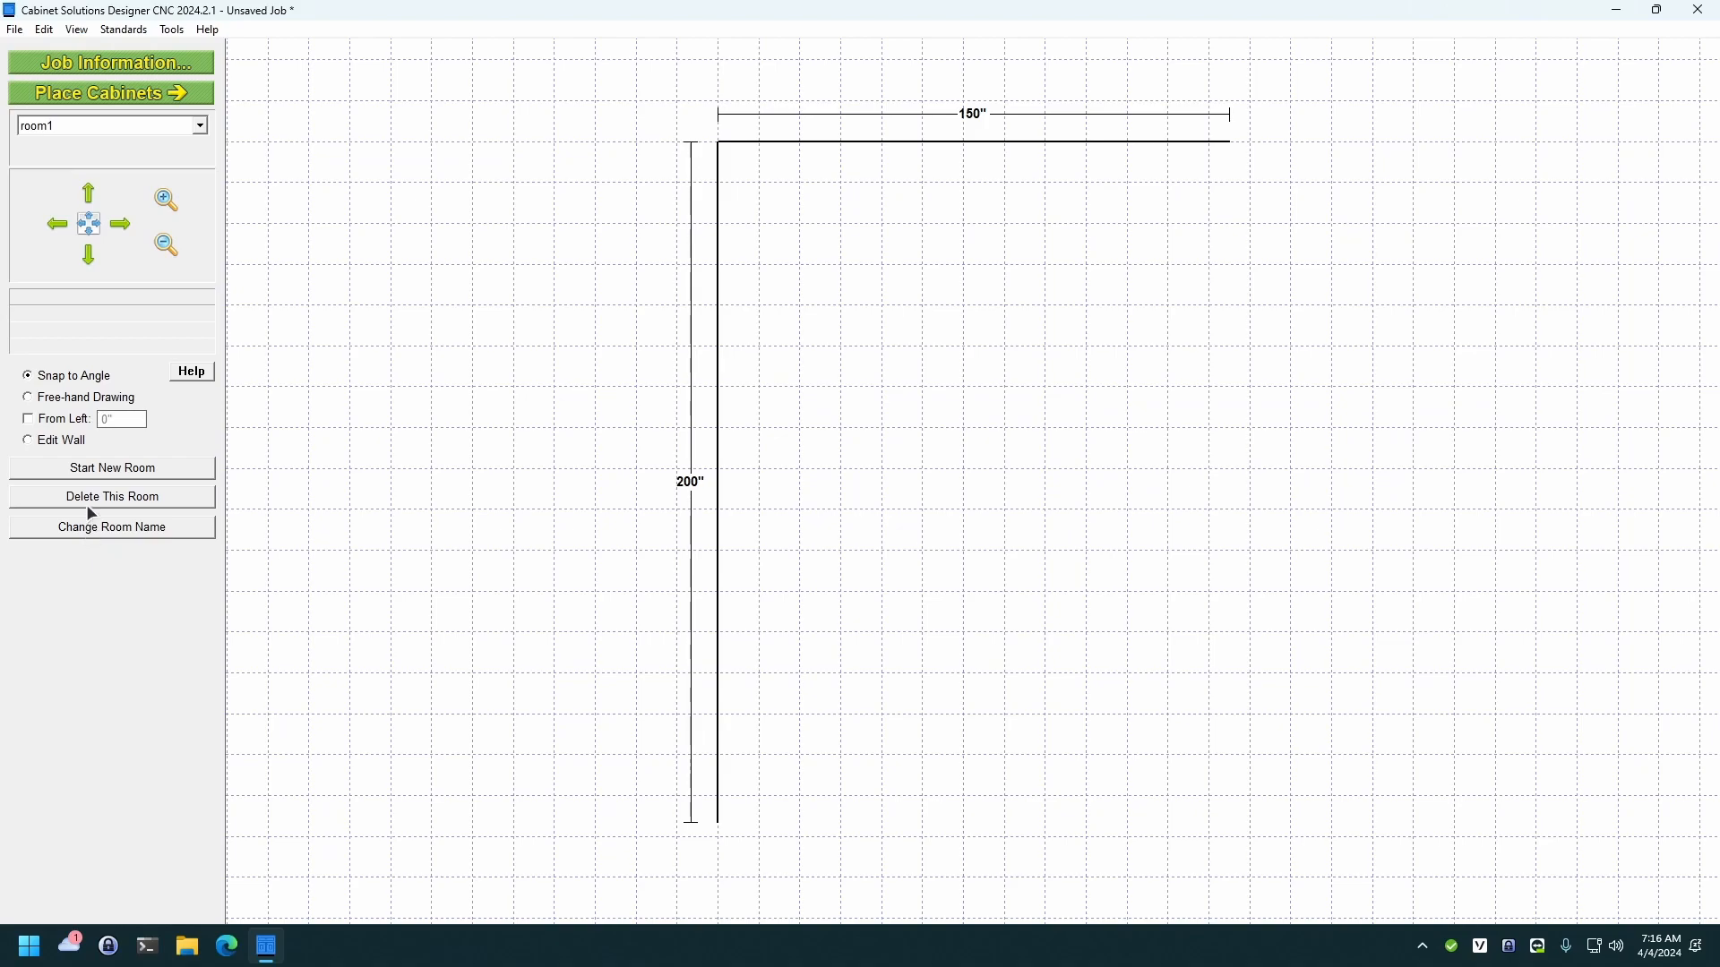
# Step: Add a center-aligned window of type Window to the 150" wall, with a distance of 75" from the square
pyautogui.click(64, 443)
pyautogui.click(936, 140)
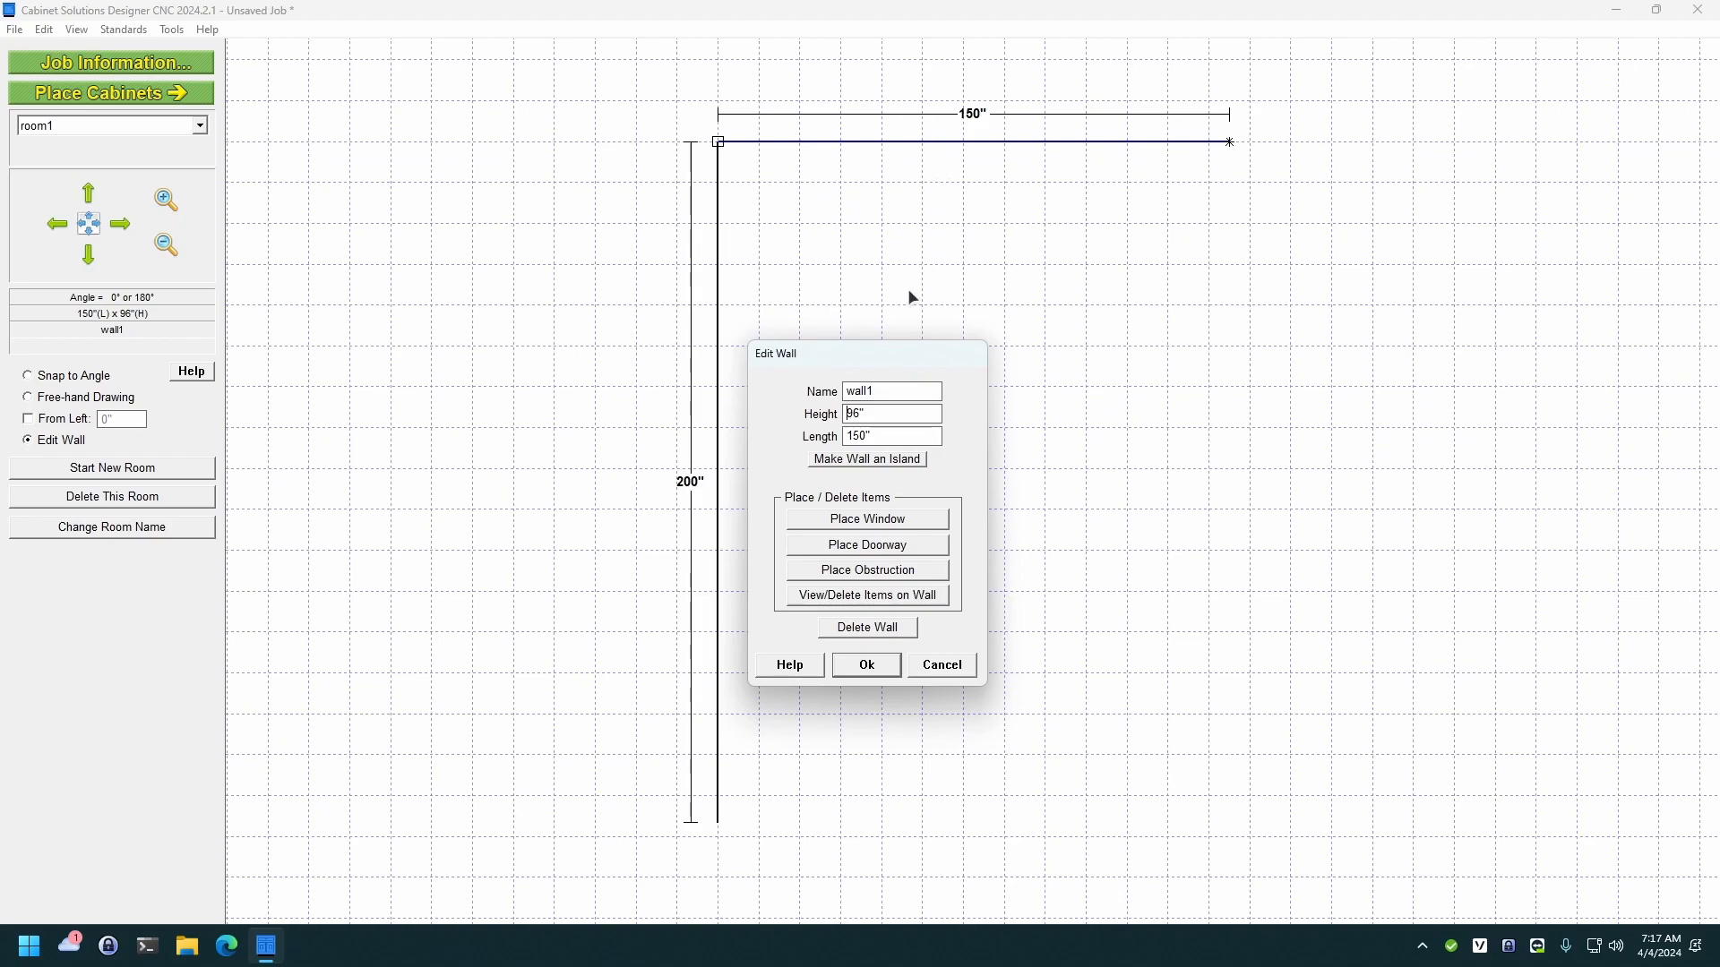
pyautogui.click(891, 519)
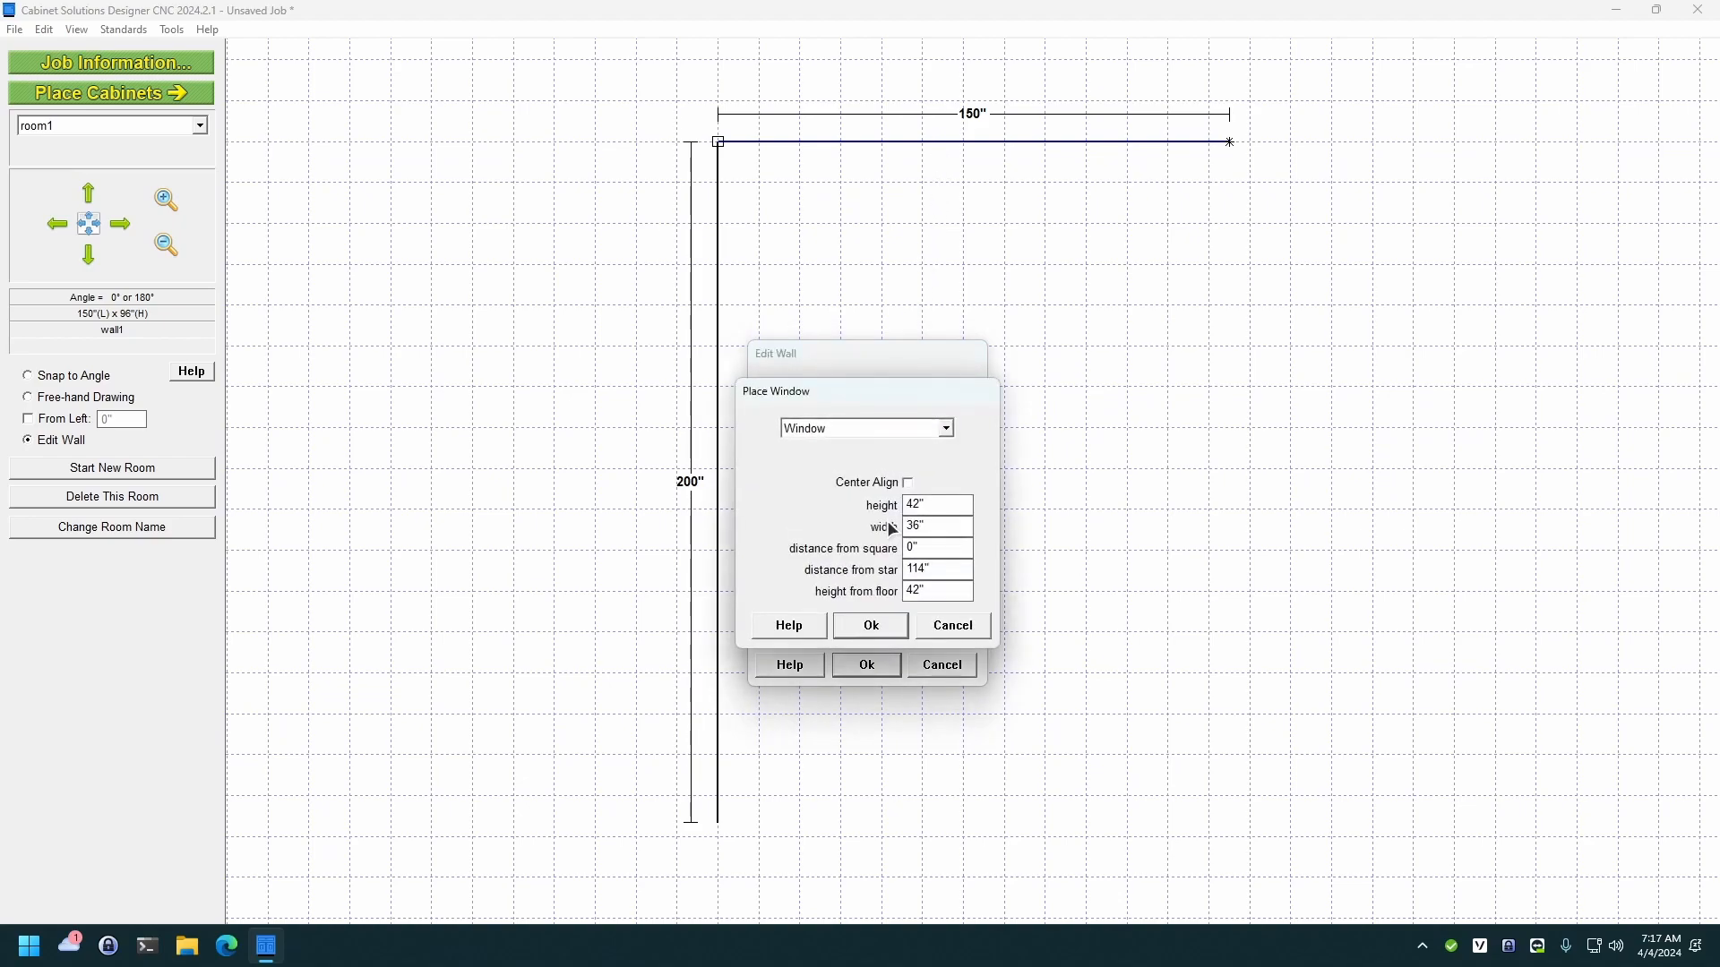
pyautogui.click(947, 430)
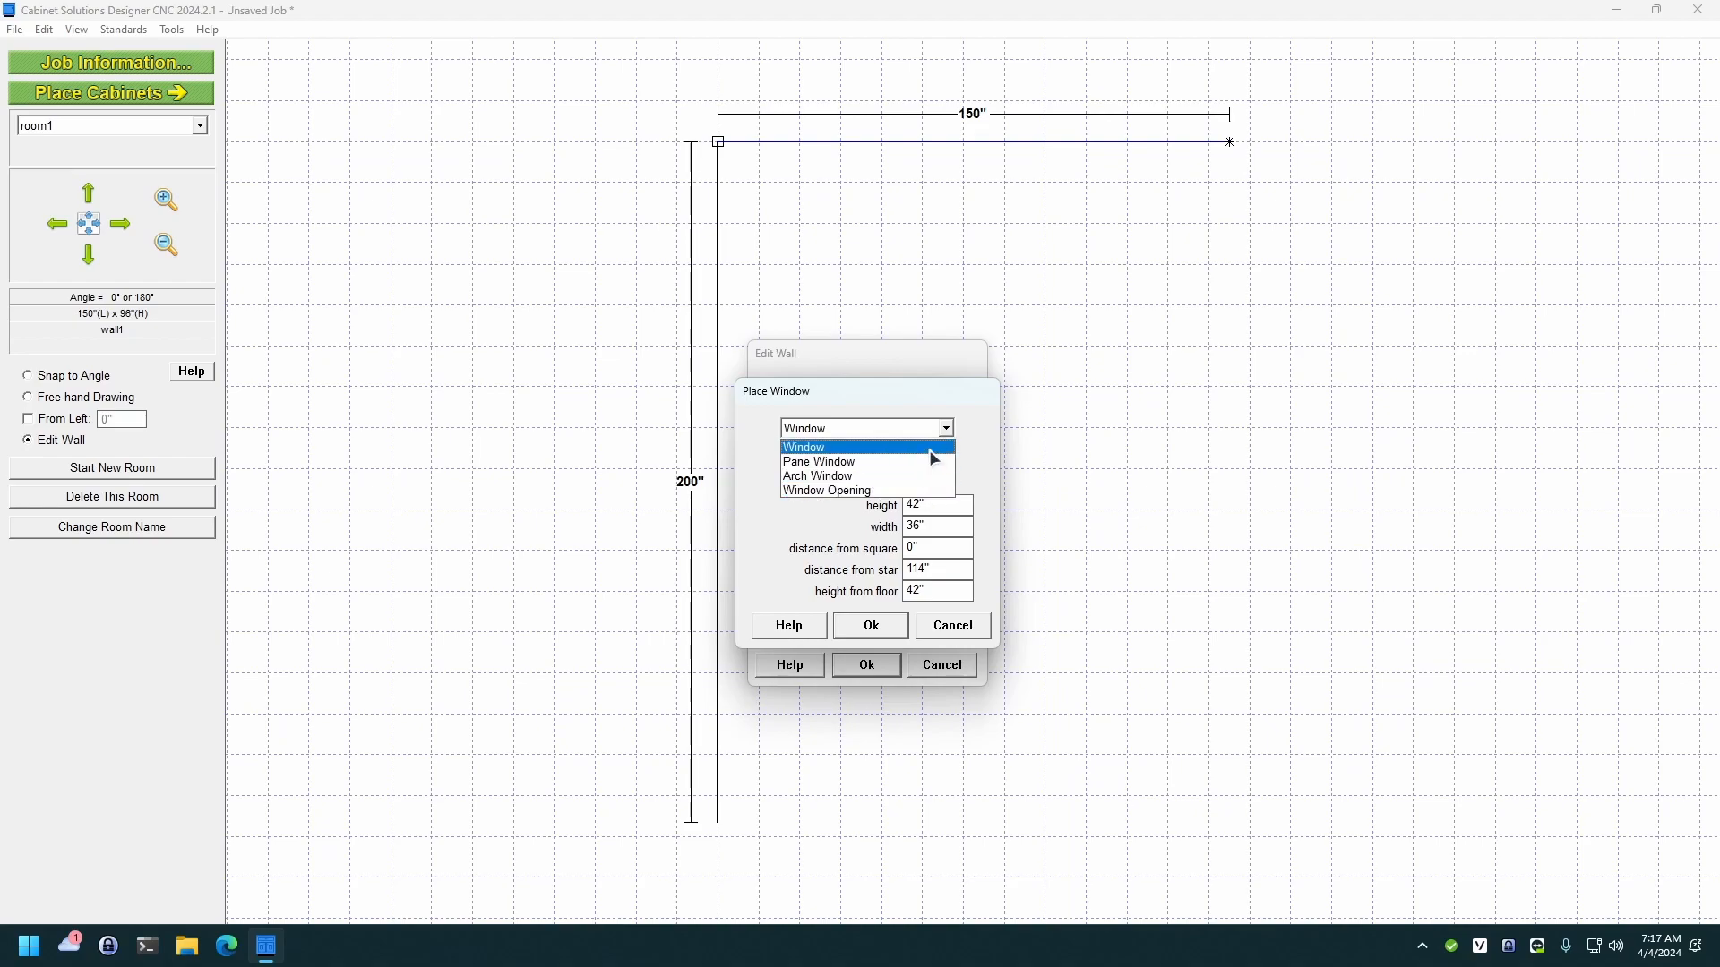
pyautogui.click(927, 449)
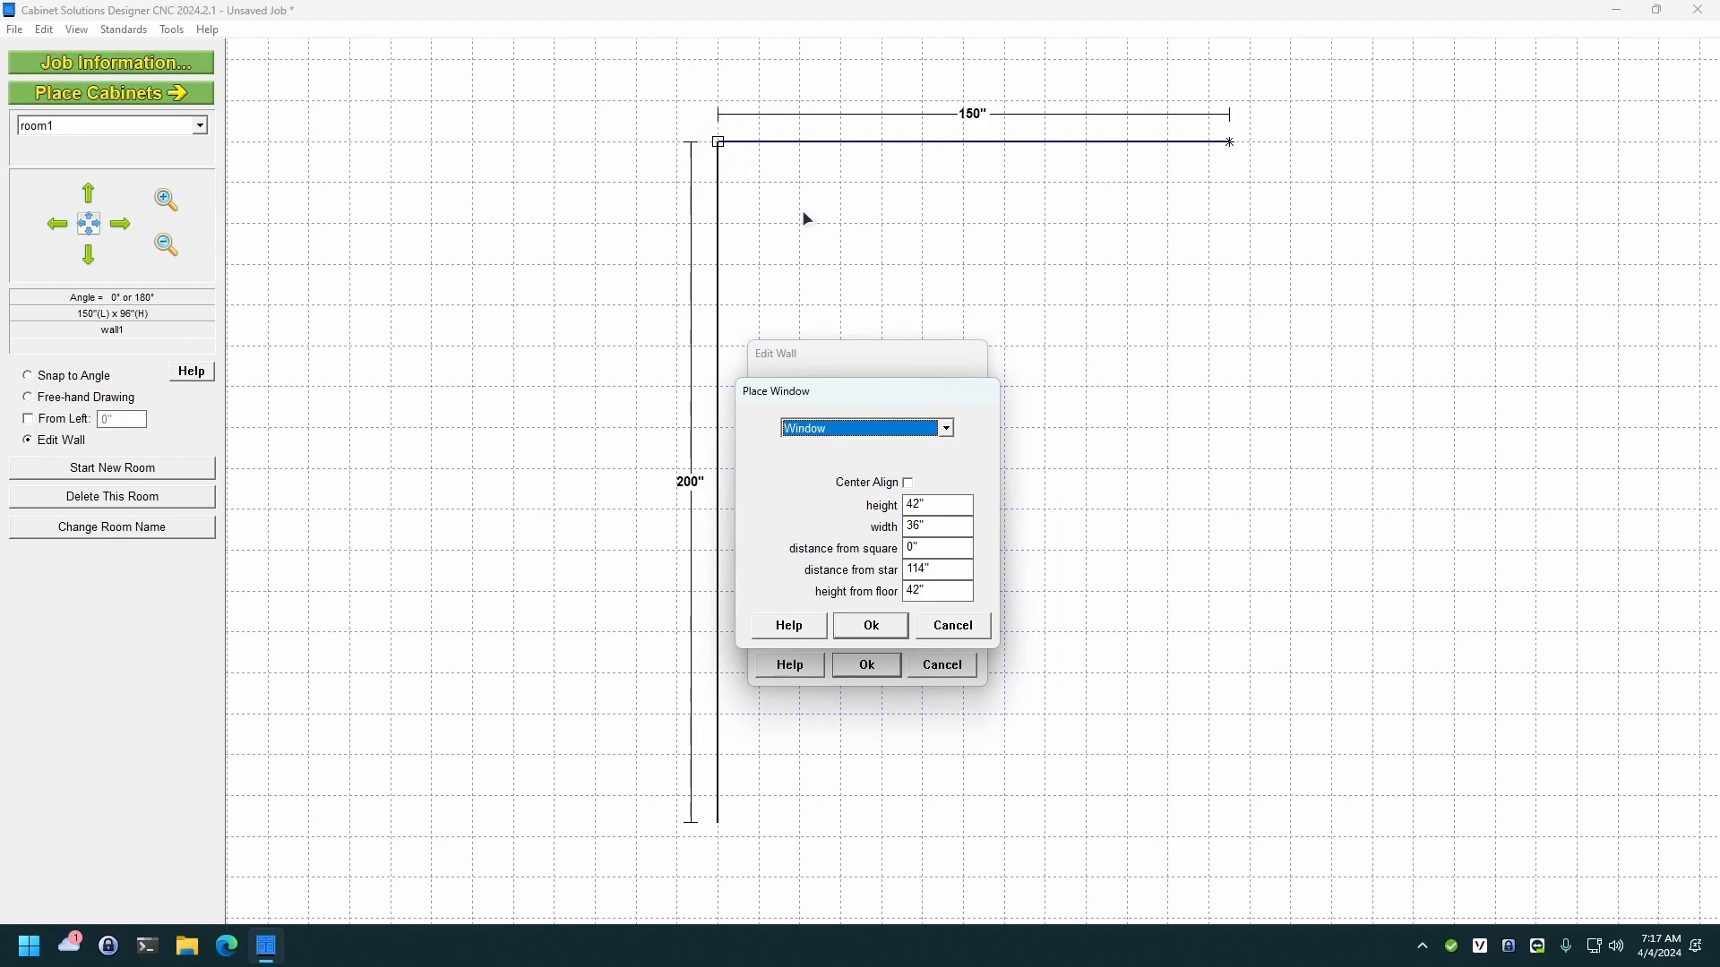
pyautogui.click(909, 484)
pyautogui.click(932, 548)
pyautogui.write('75')
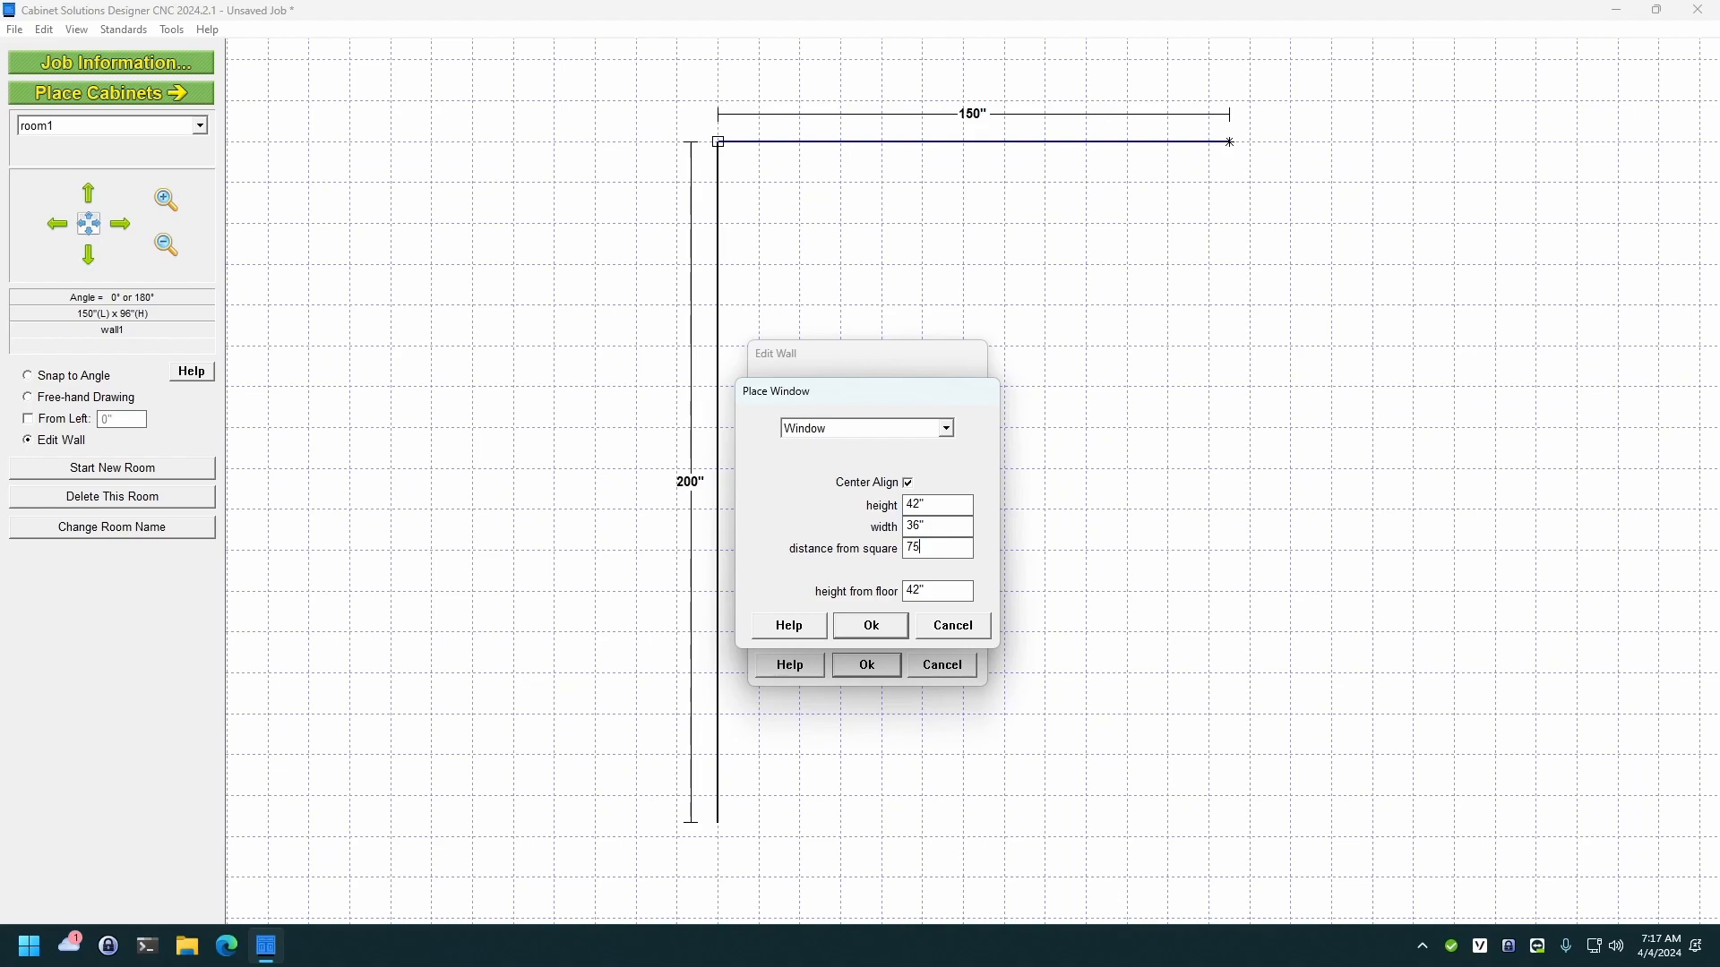
pyautogui.click(869, 625)
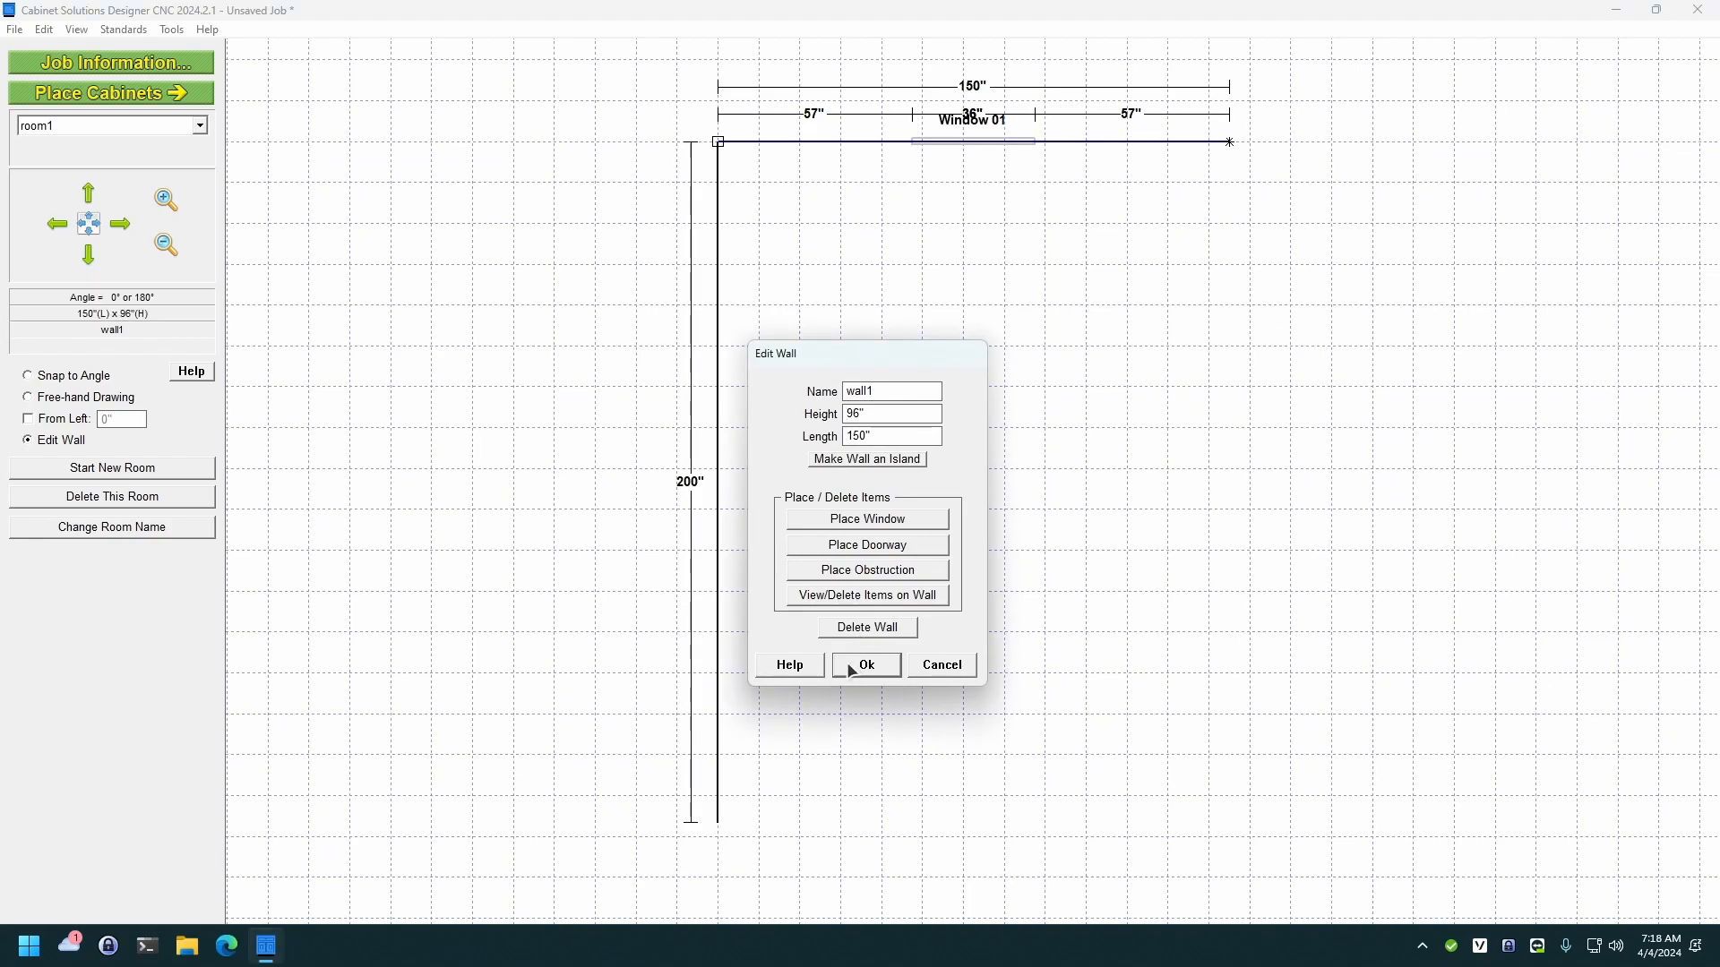
pyautogui.click(865, 666)
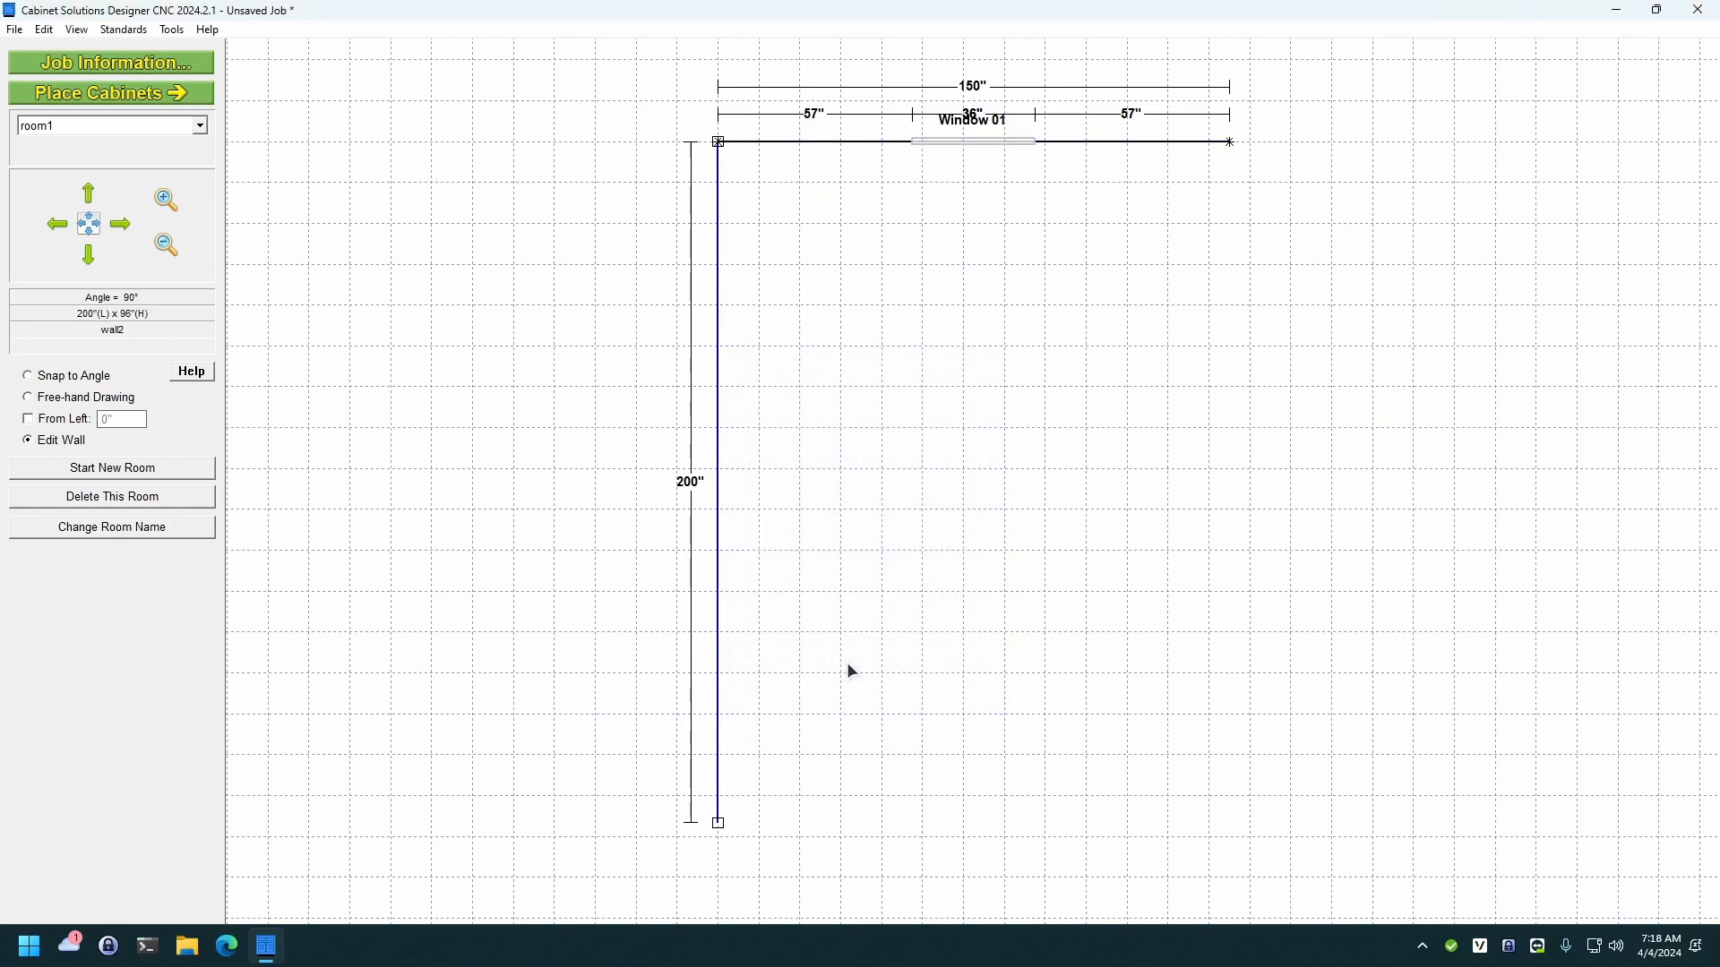
# Step: Begin placing cabinets by putting an Angle Corner Base at its preset dimensions in the corner where the two walls meet
pyautogui.click(146, 96)
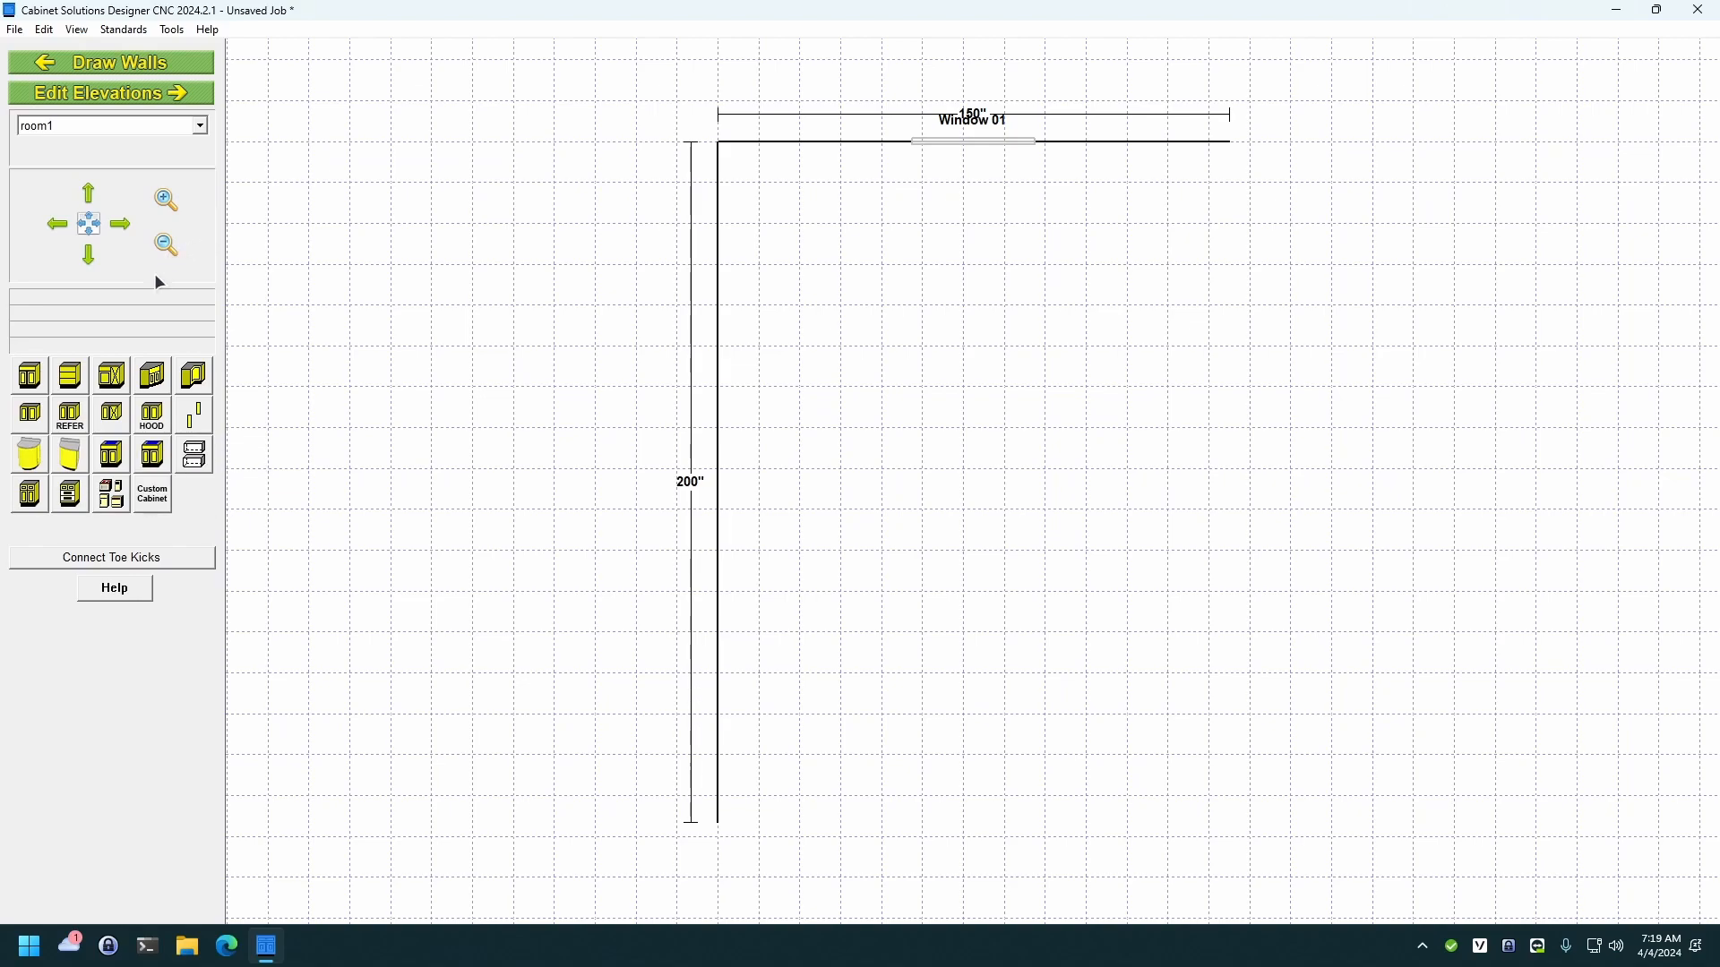
pyautogui.click(153, 380)
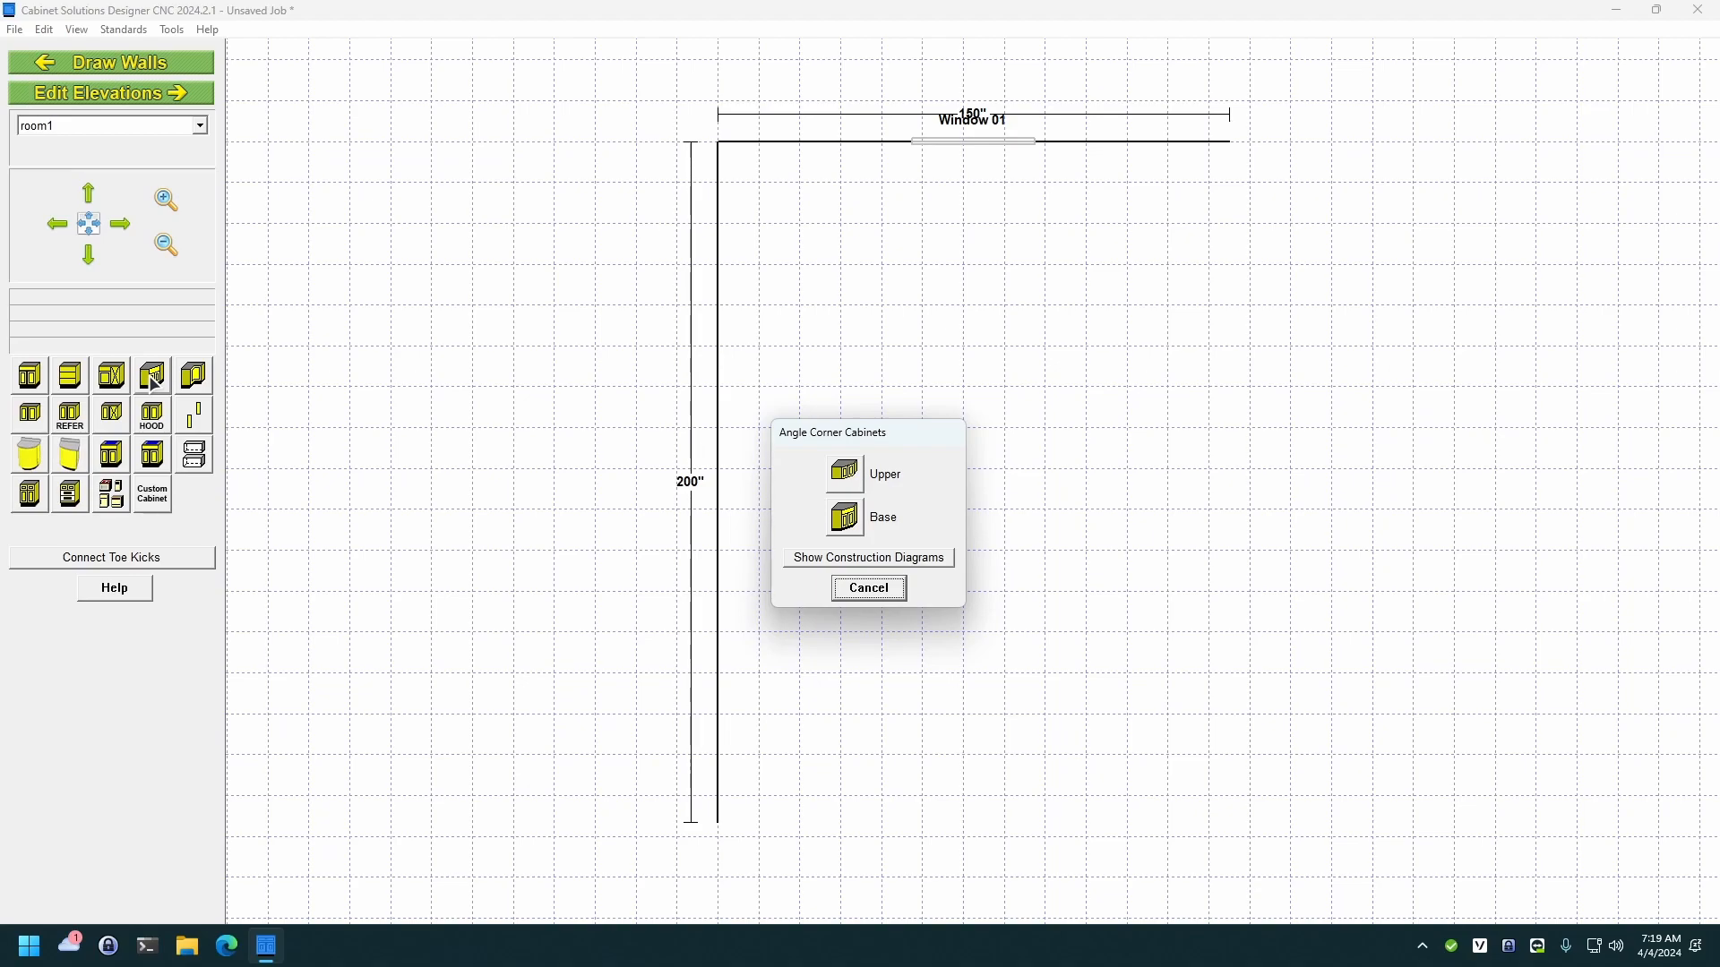
pyautogui.click(842, 519)
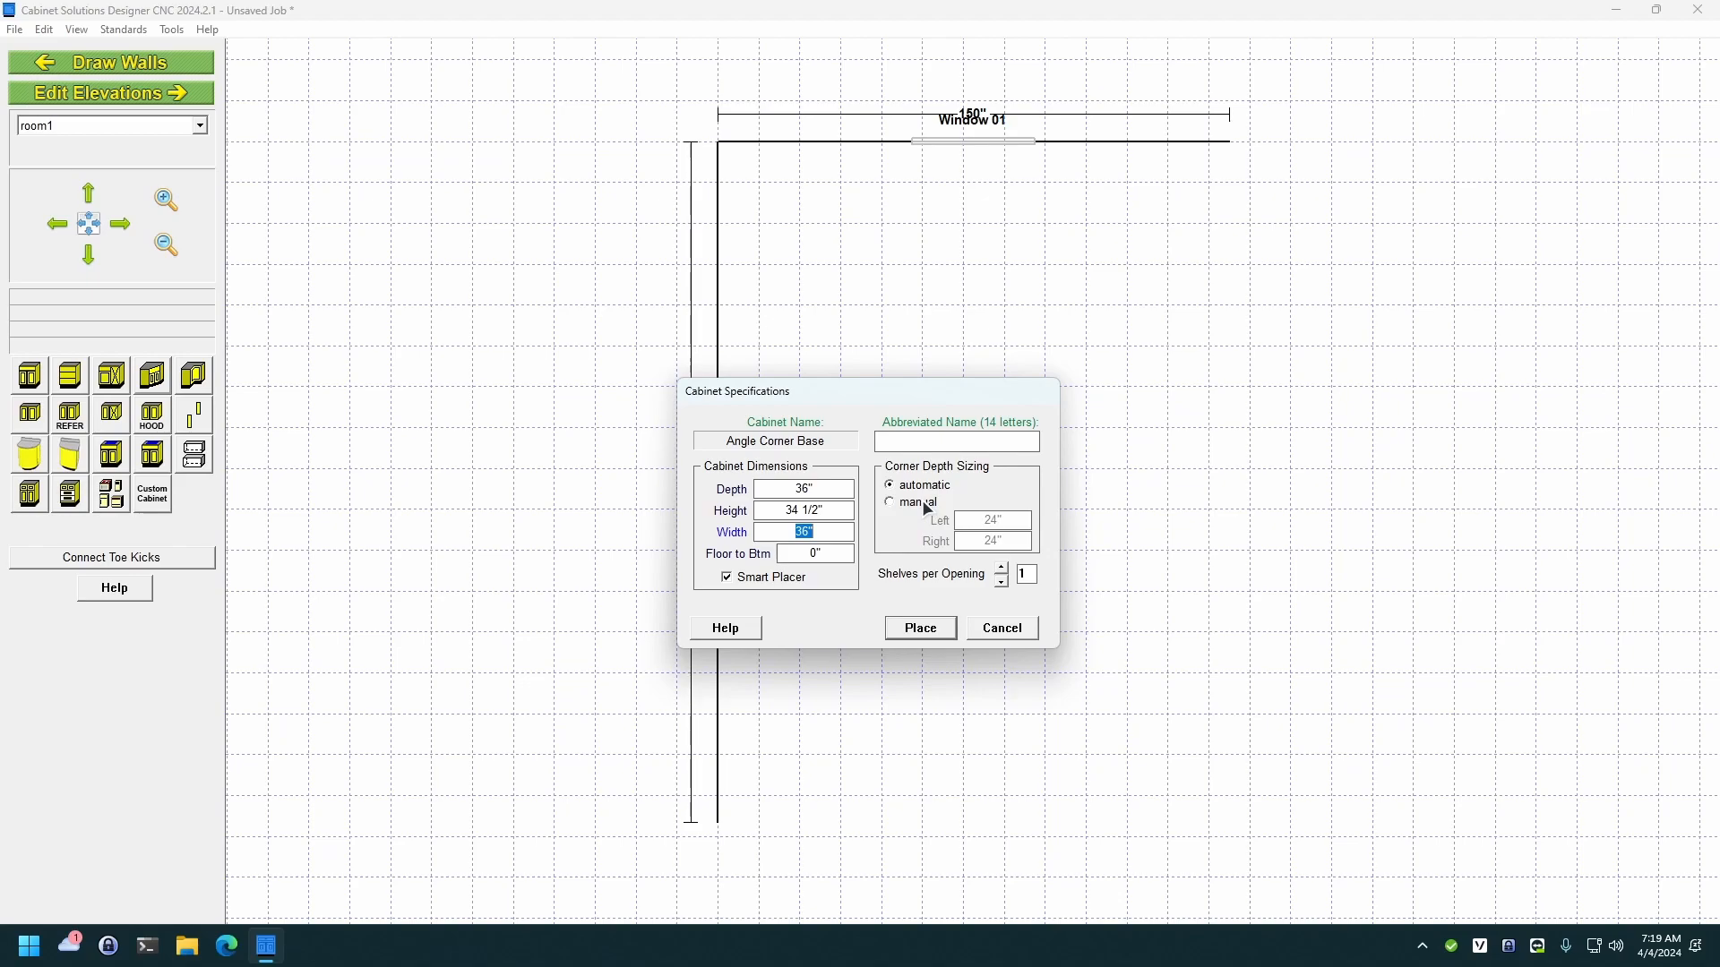
pyautogui.click(915, 628)
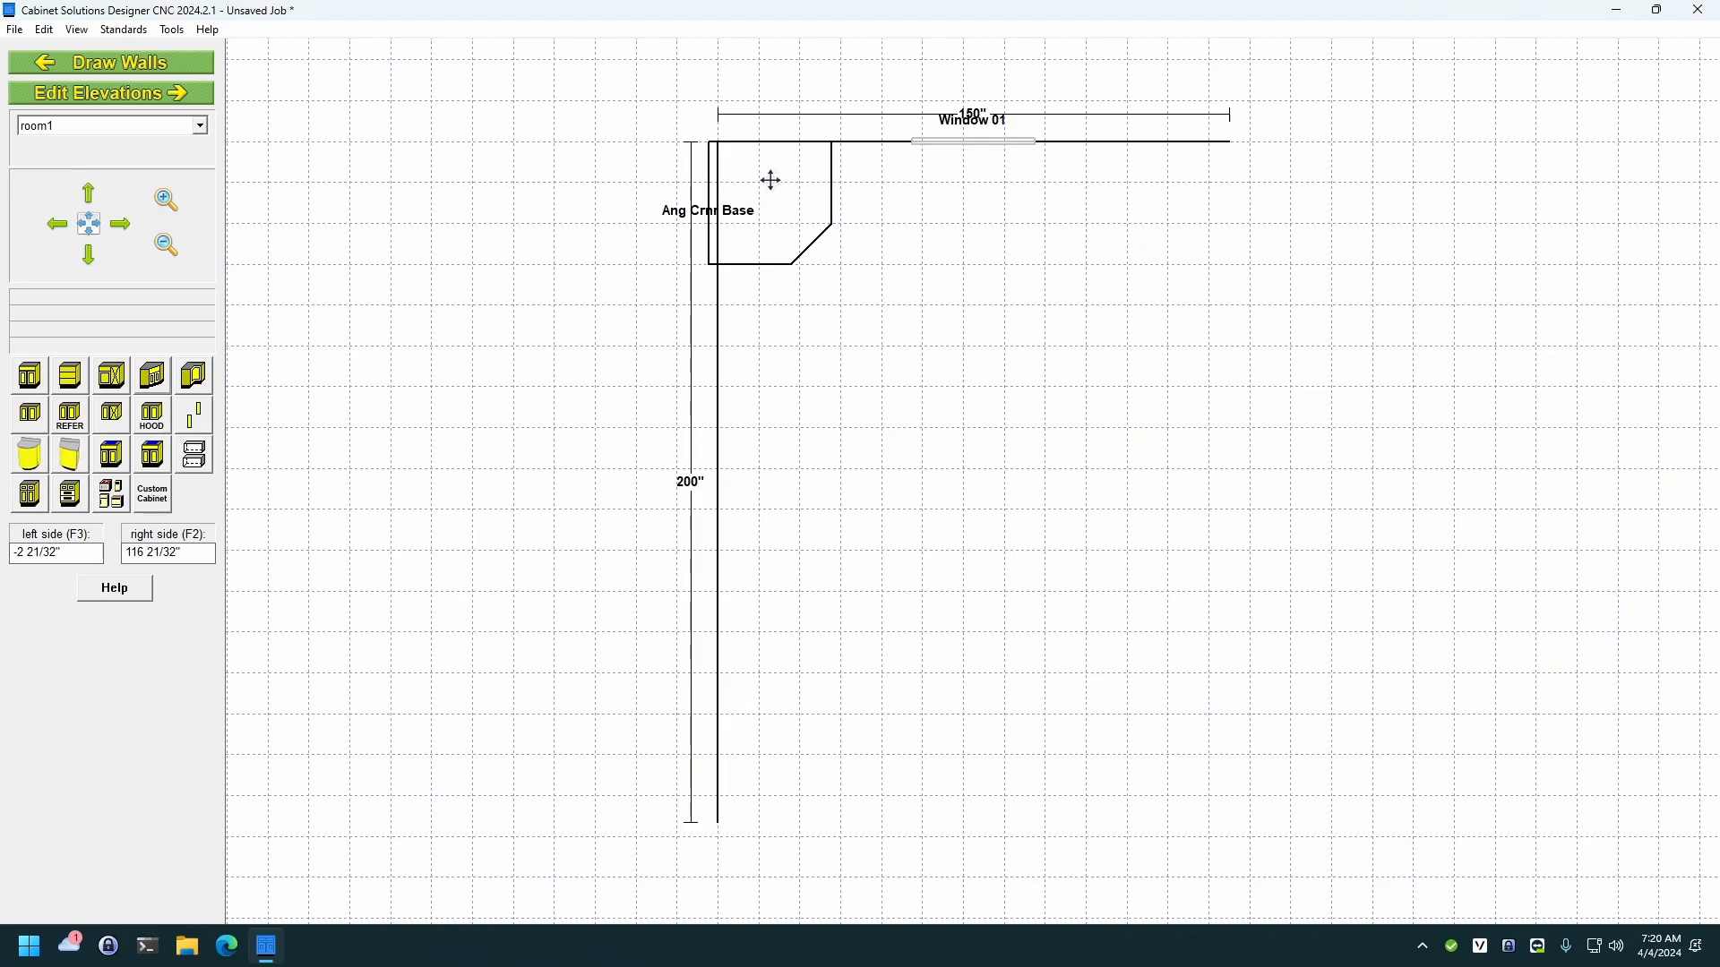
pyautogui.click(770, 180)
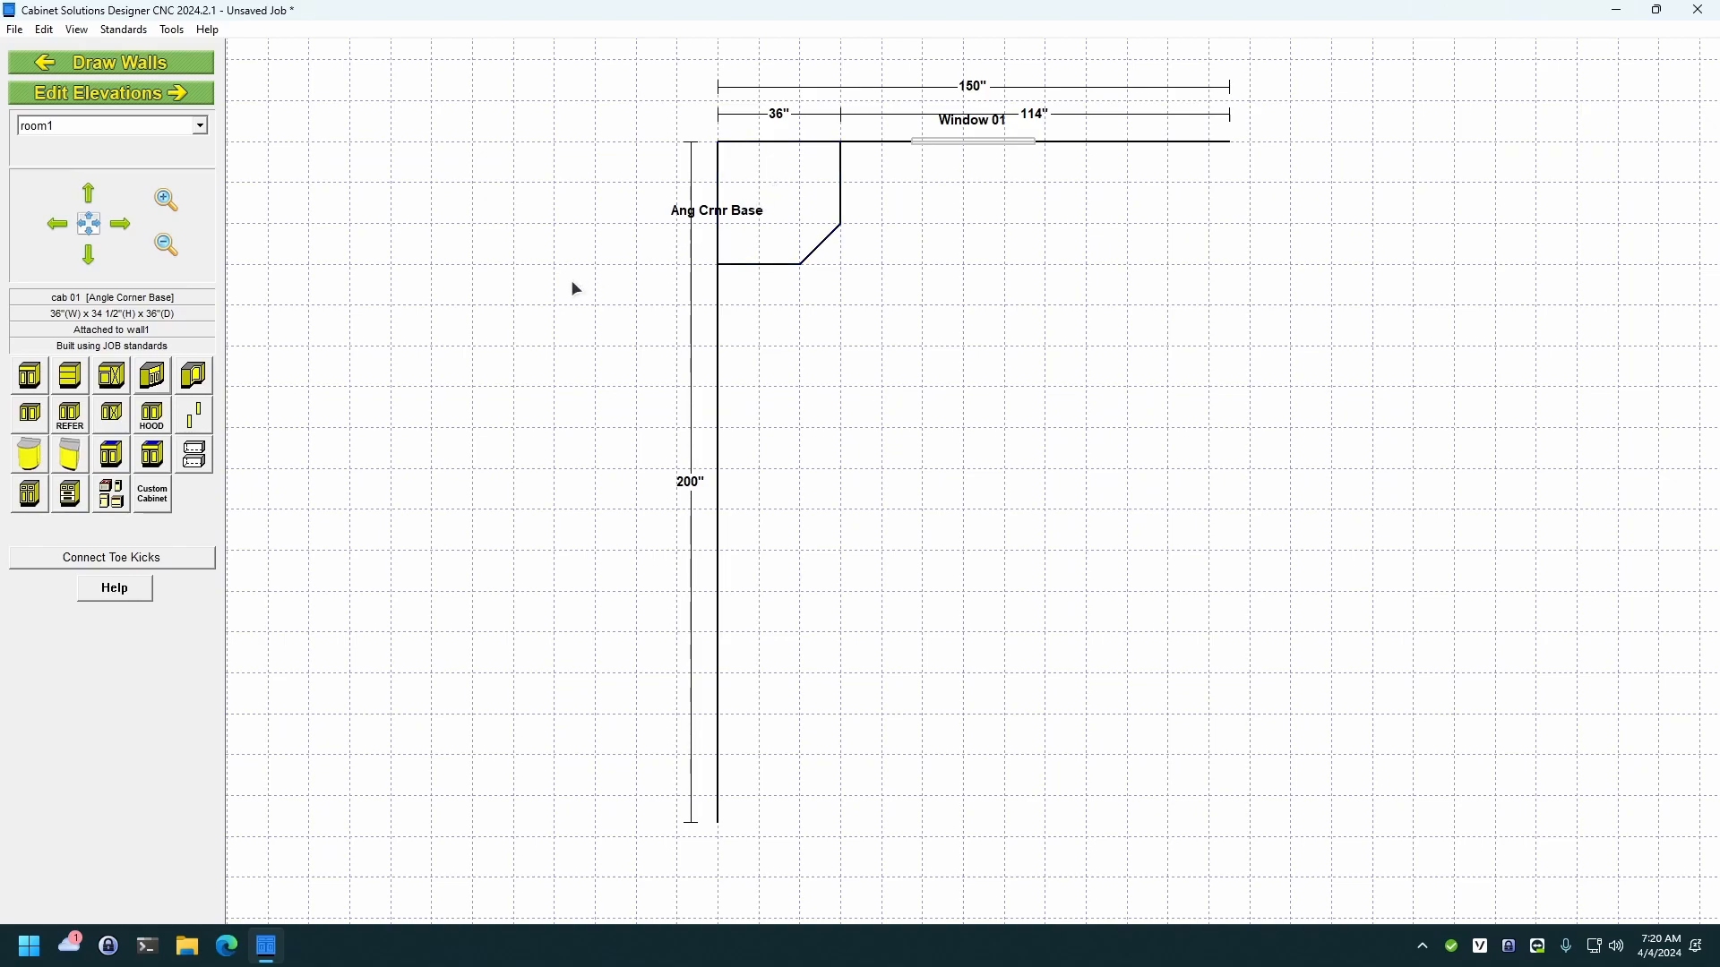
# Step: Place a 36" wide Sink Base on the 150" wall, centered in the window using Smart Placer
pyautogui.click(113, 457)
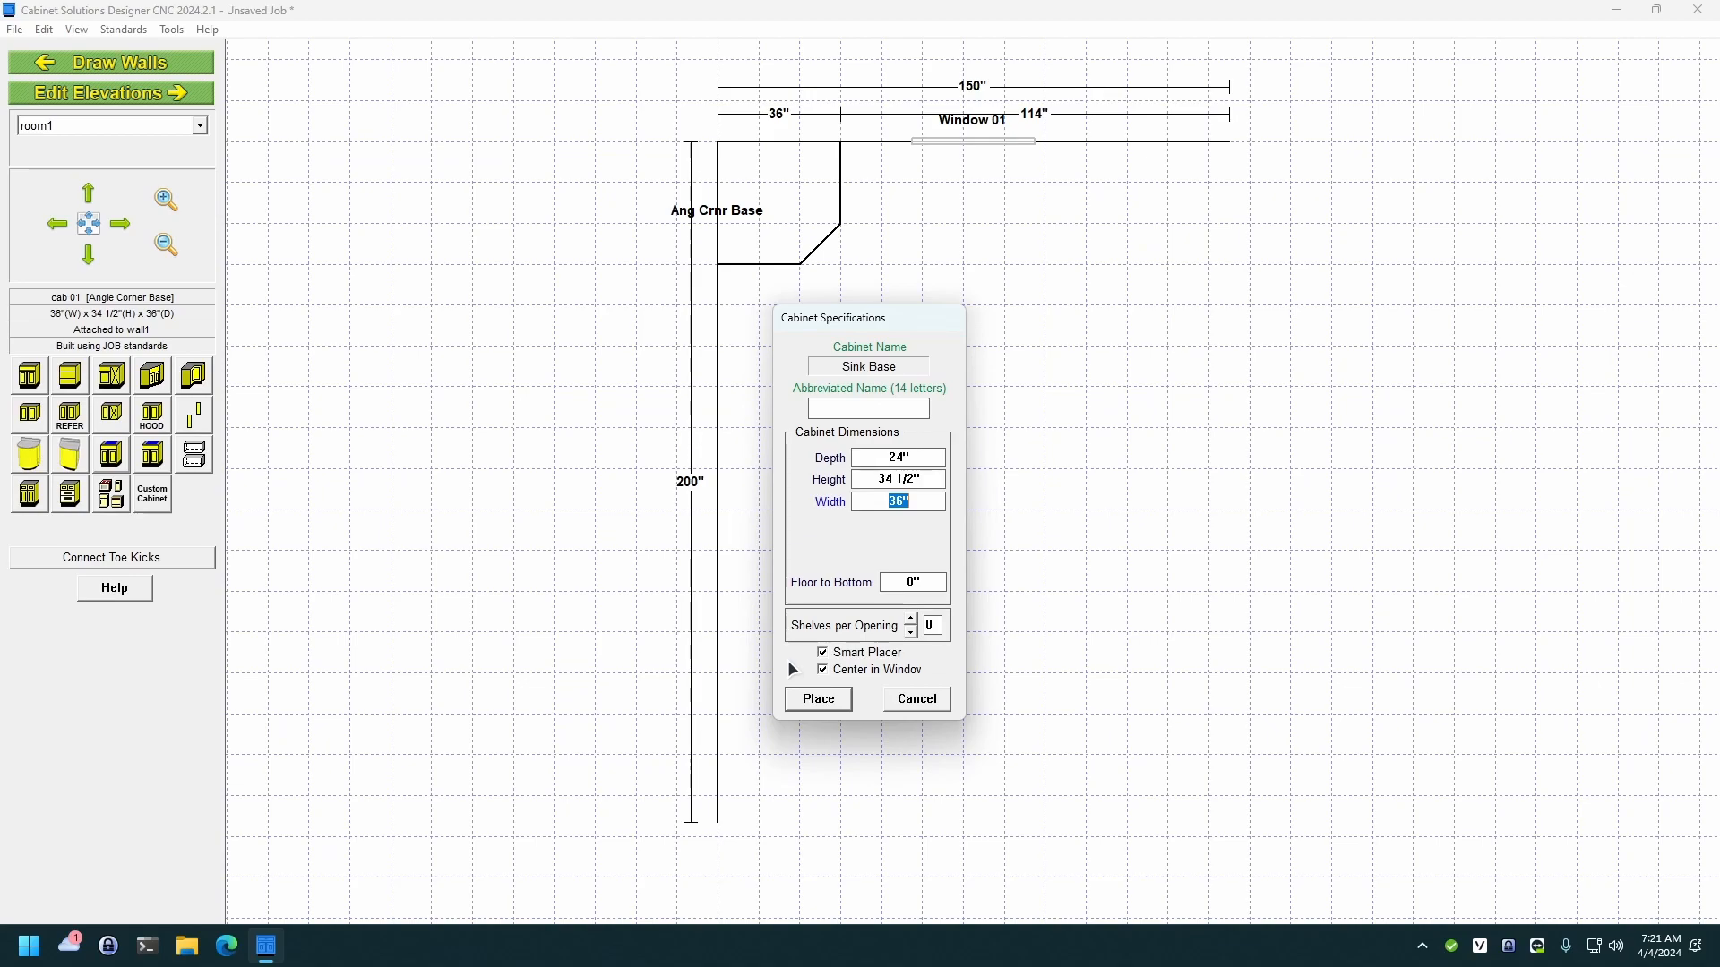
pyautogui.click(802, 699)
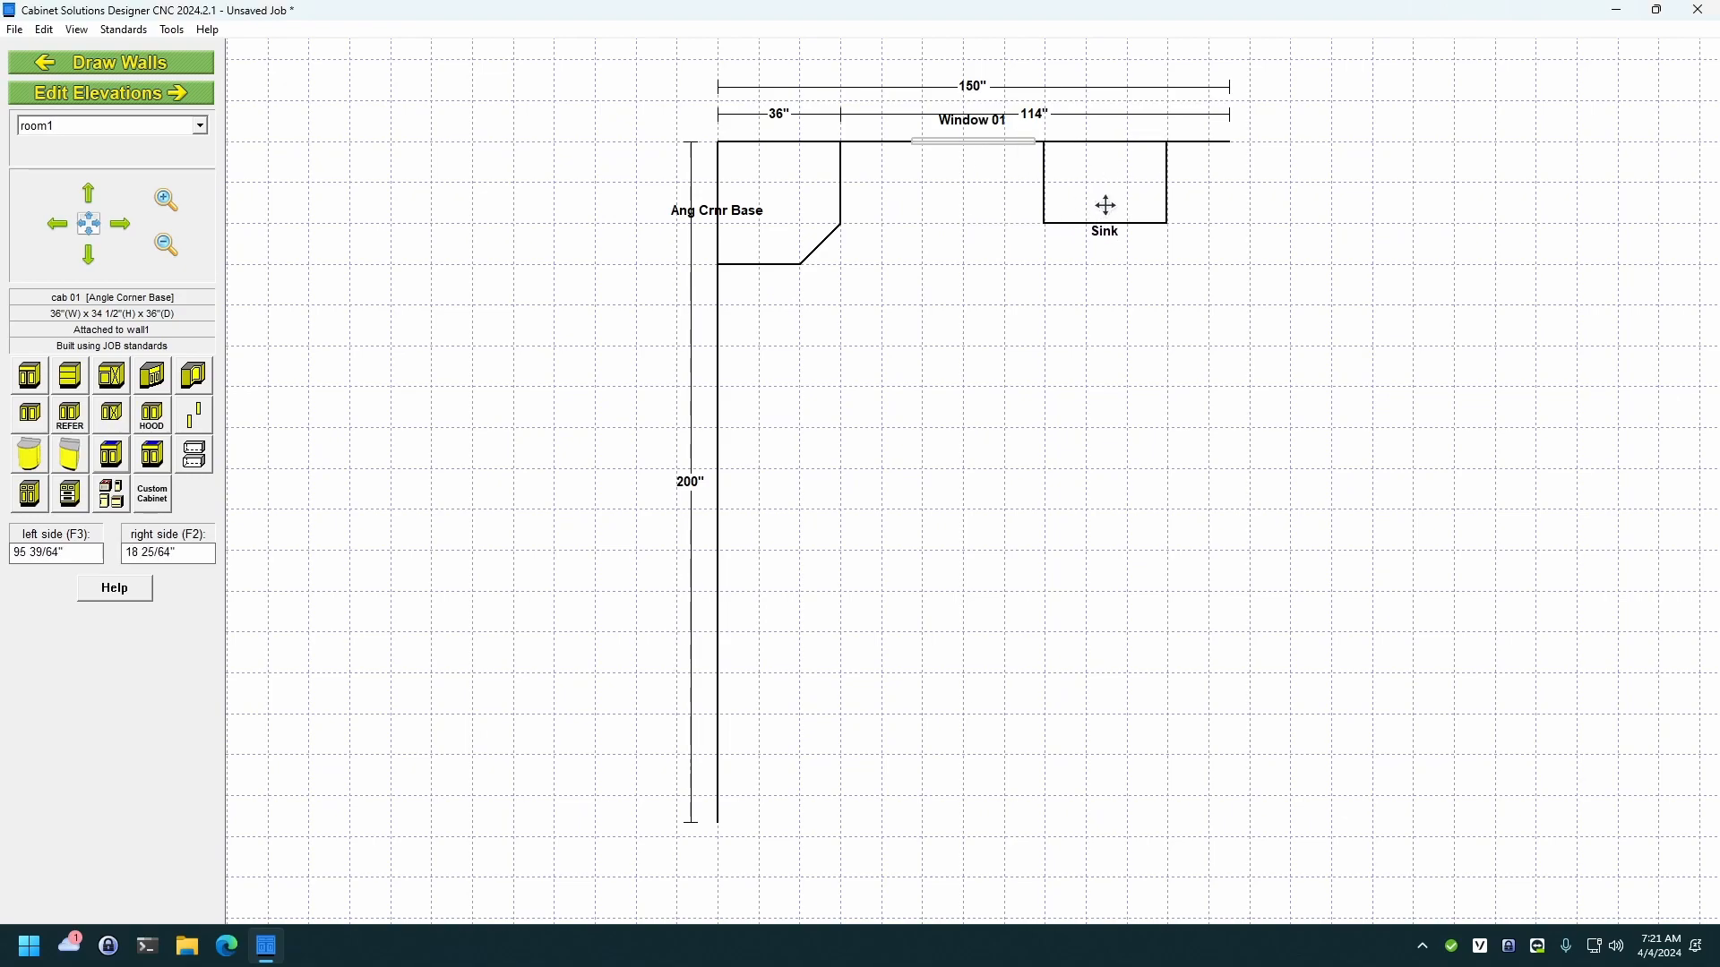
pyautogui.click(1168, 206)
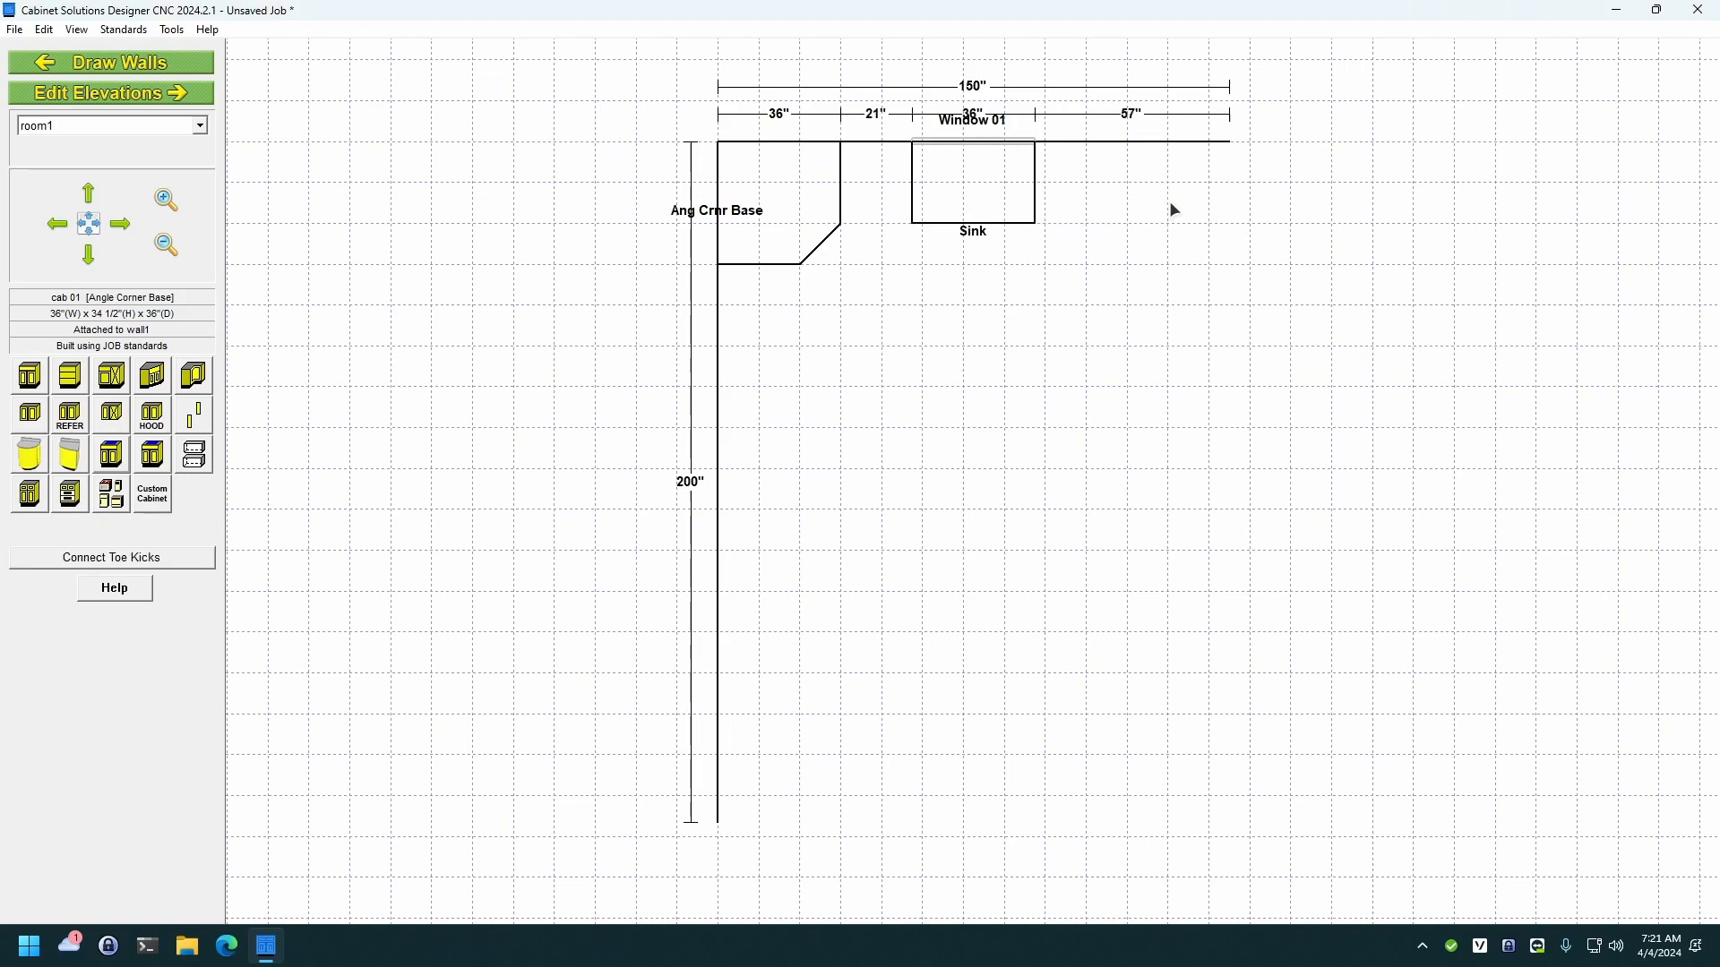
pyautogui.click(1016, 205)
# Step: Place a 24" wide Full Ht Pantry at the lower end of the 200" wall
pyautogui.click(29, 496)
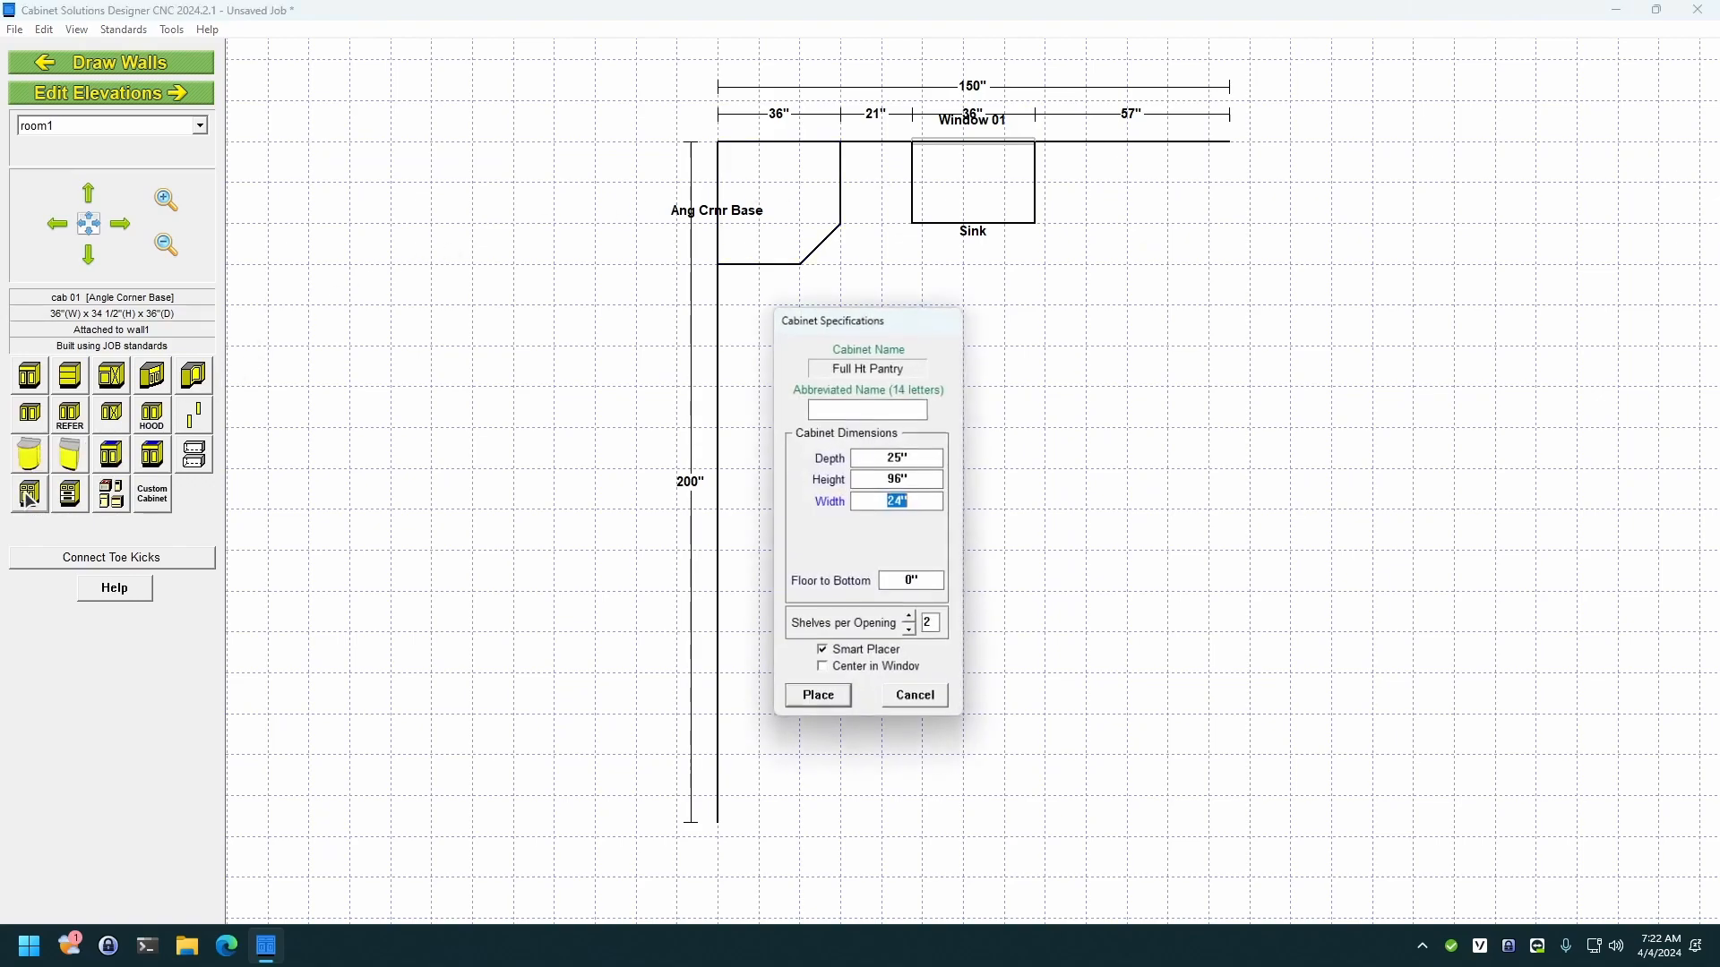
pyautogui.click(818, 689)
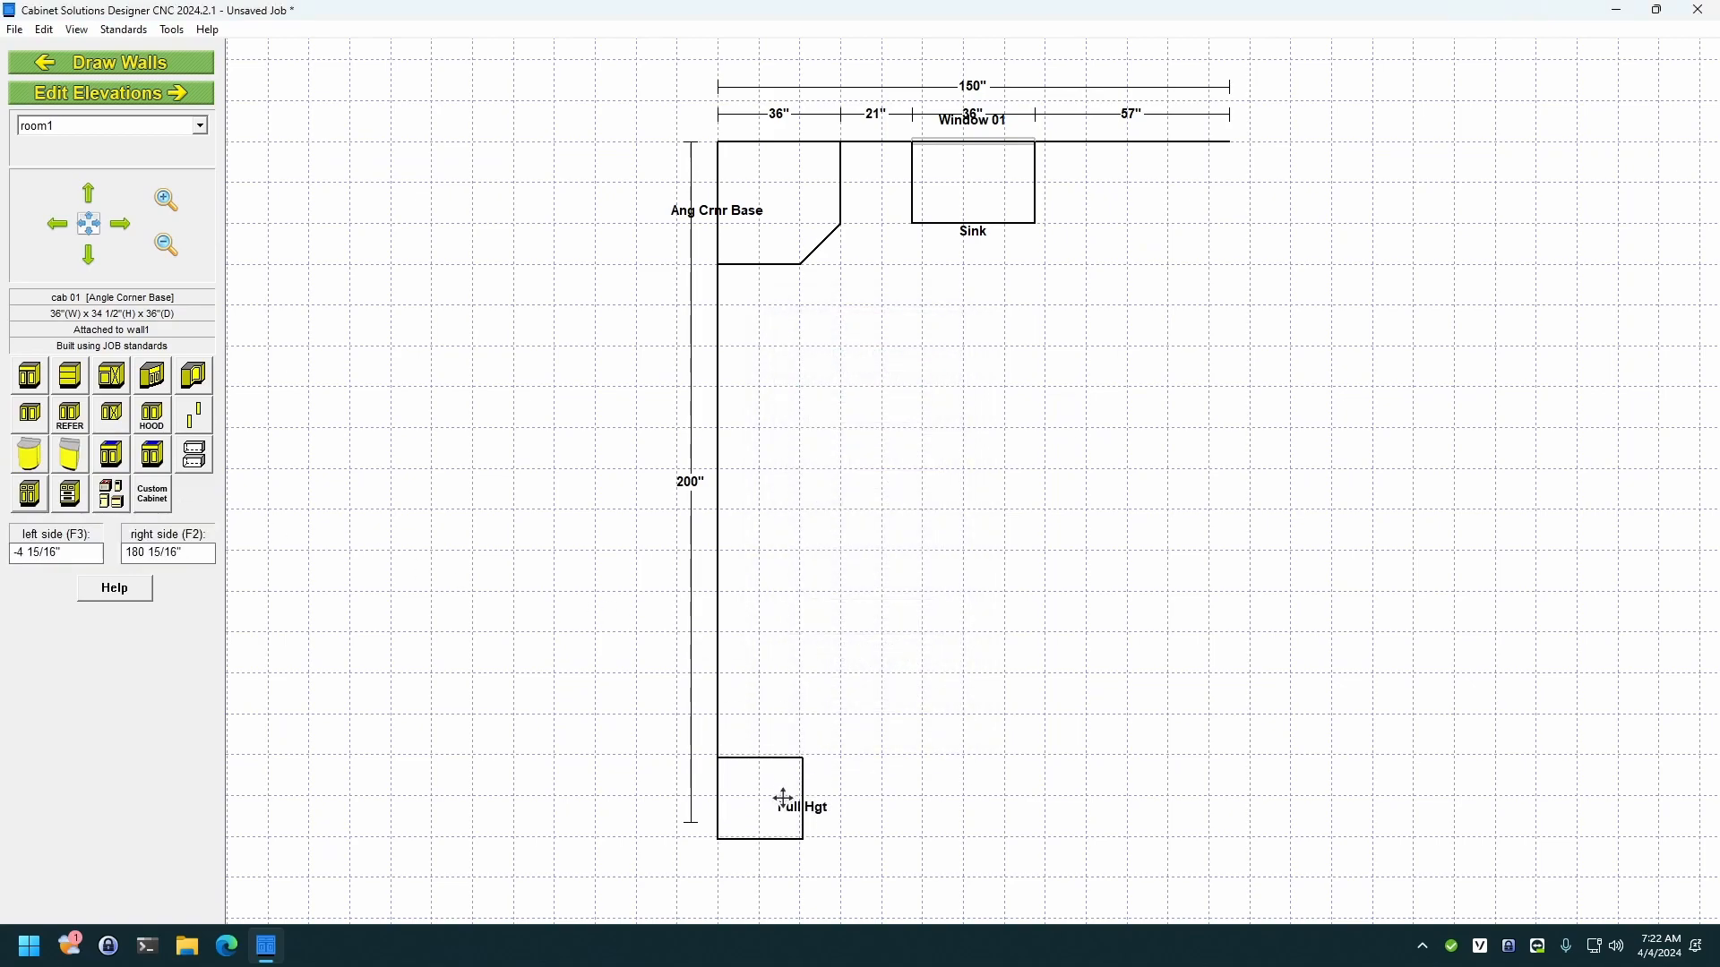
pyautogui.click(788, 793)
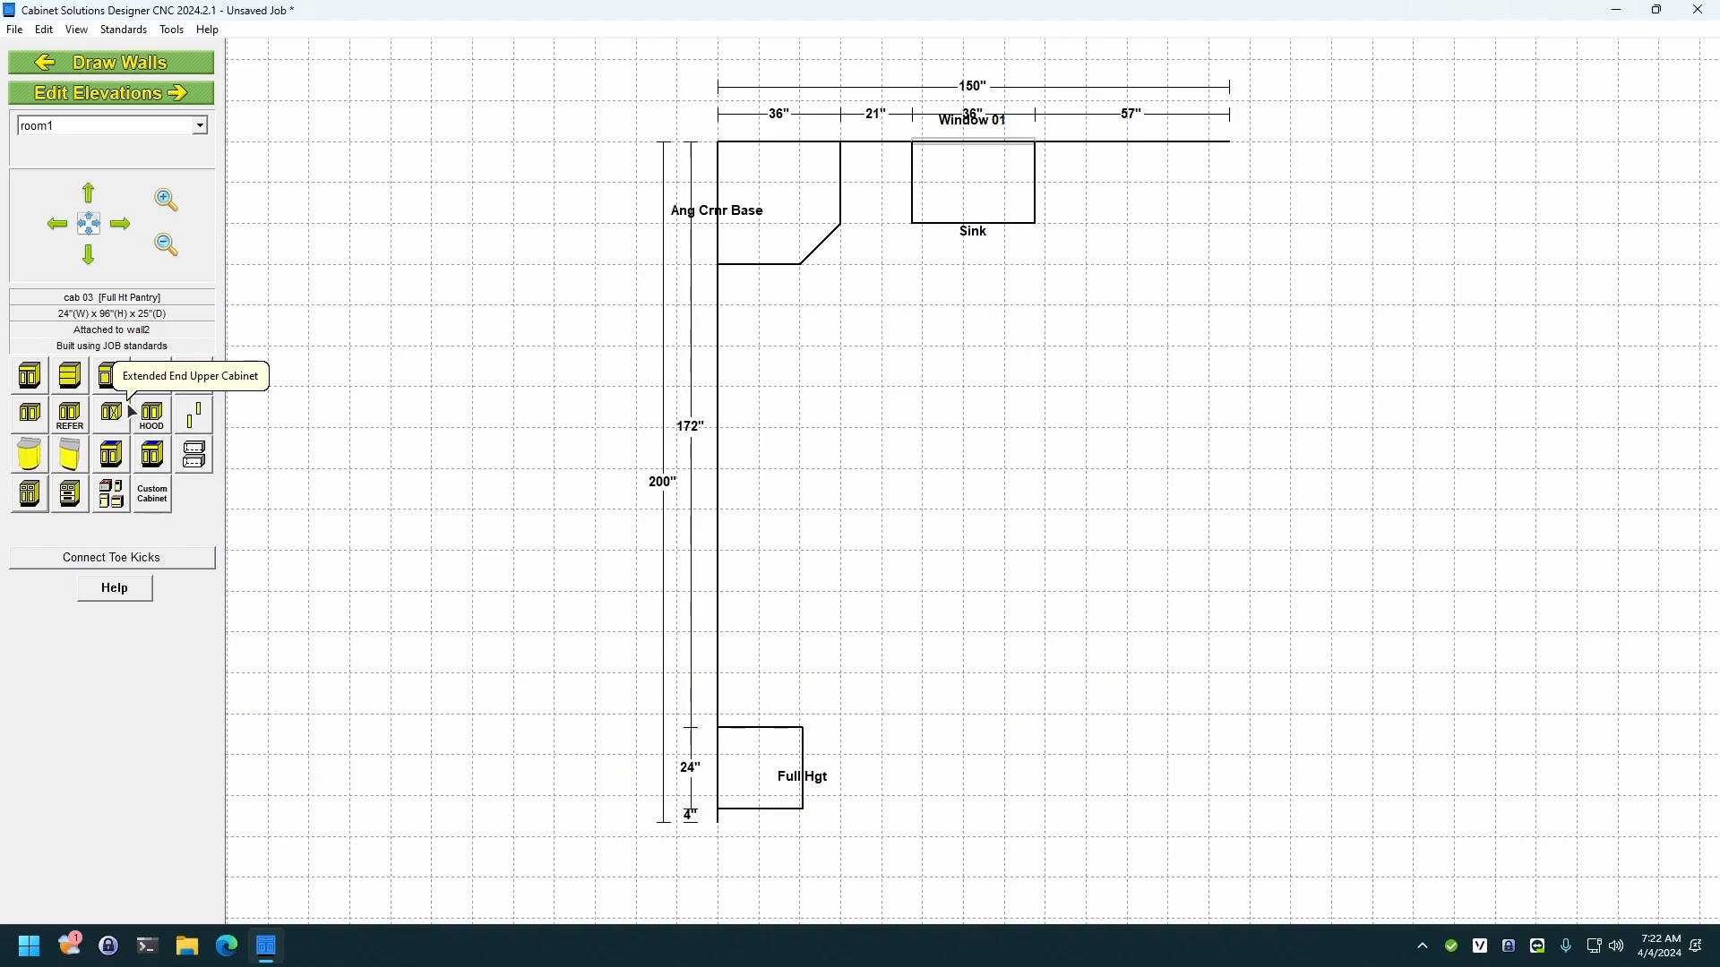
# Step: Place a drawer bank in the gap between the angle corner base and the sink base
pyautogui.click(74, 380)
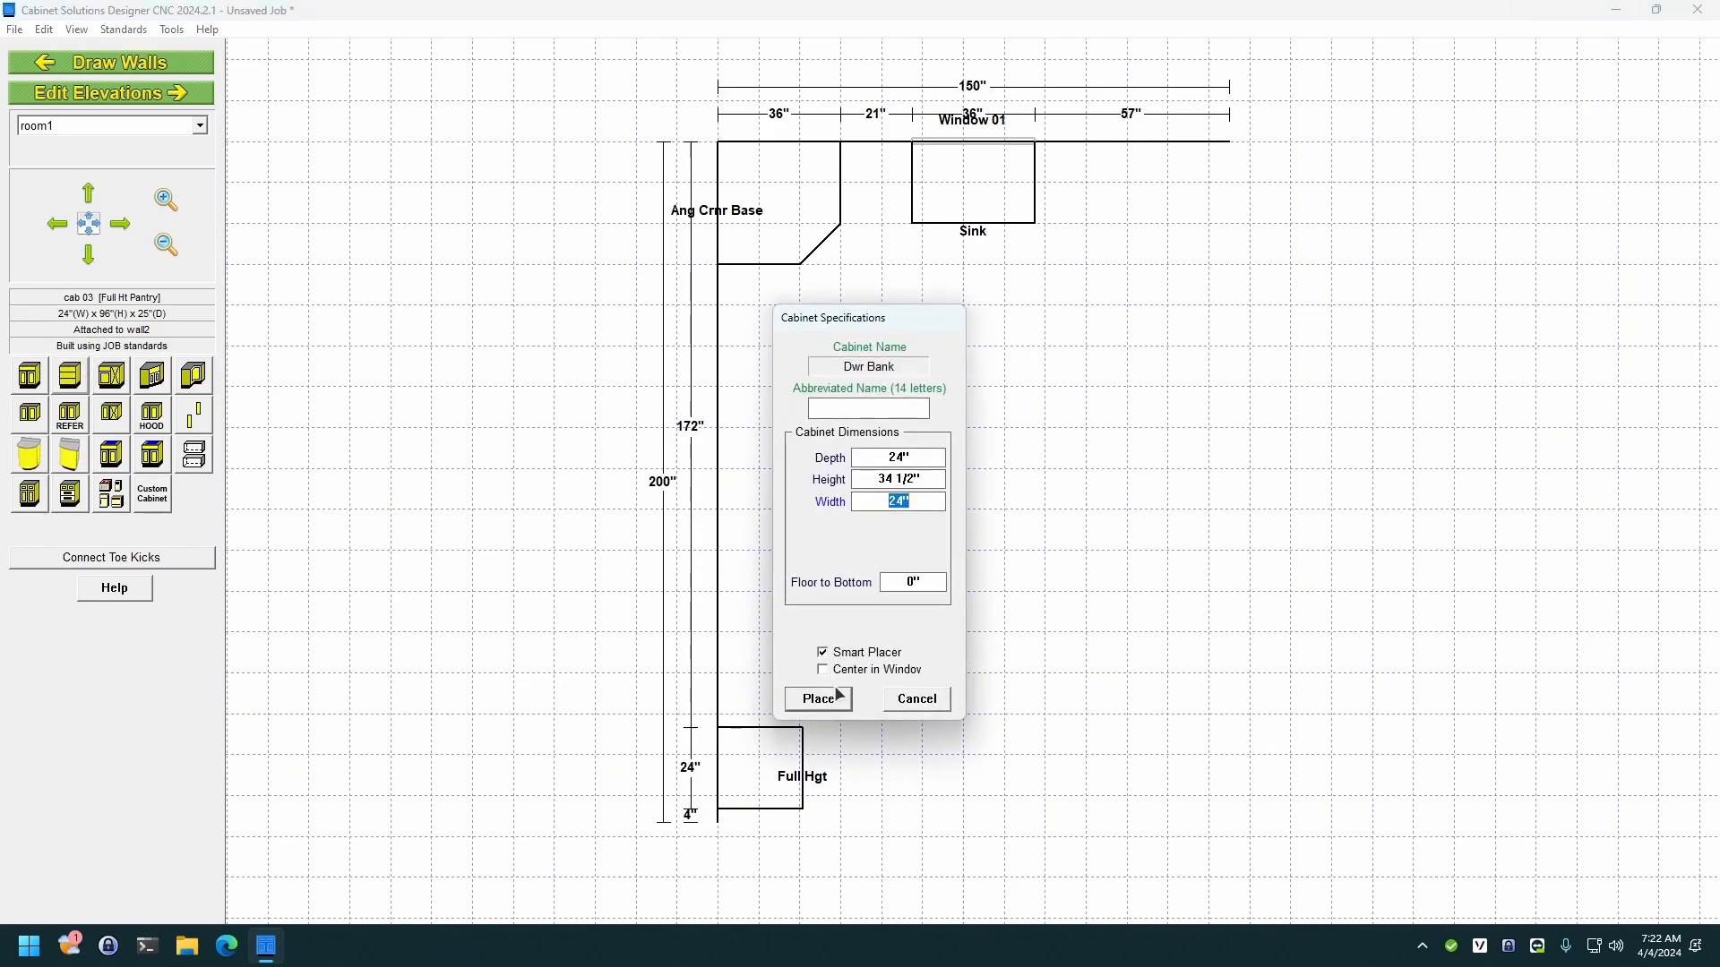
pyautogui.click(822, 691)
pyautogui.click(843, 203)
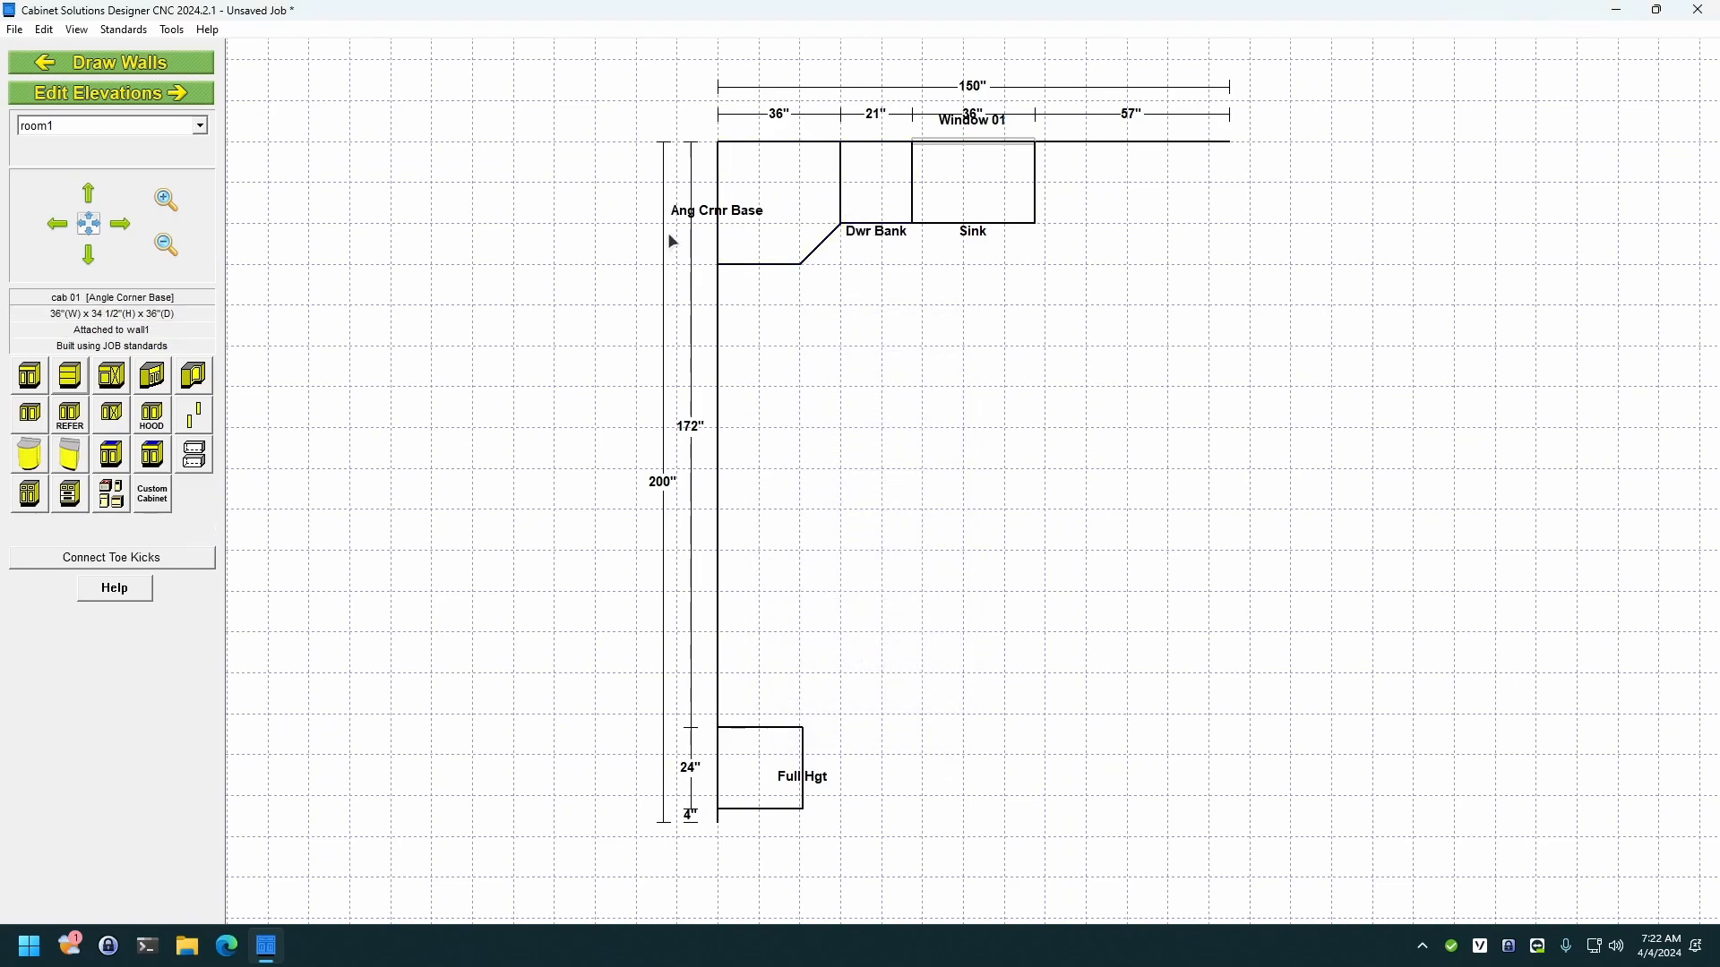
# Step: Place a Base cabinet with an entered width of 100" to the right of the sink base, using Smart Placer
pyautogui.click(30, 381)
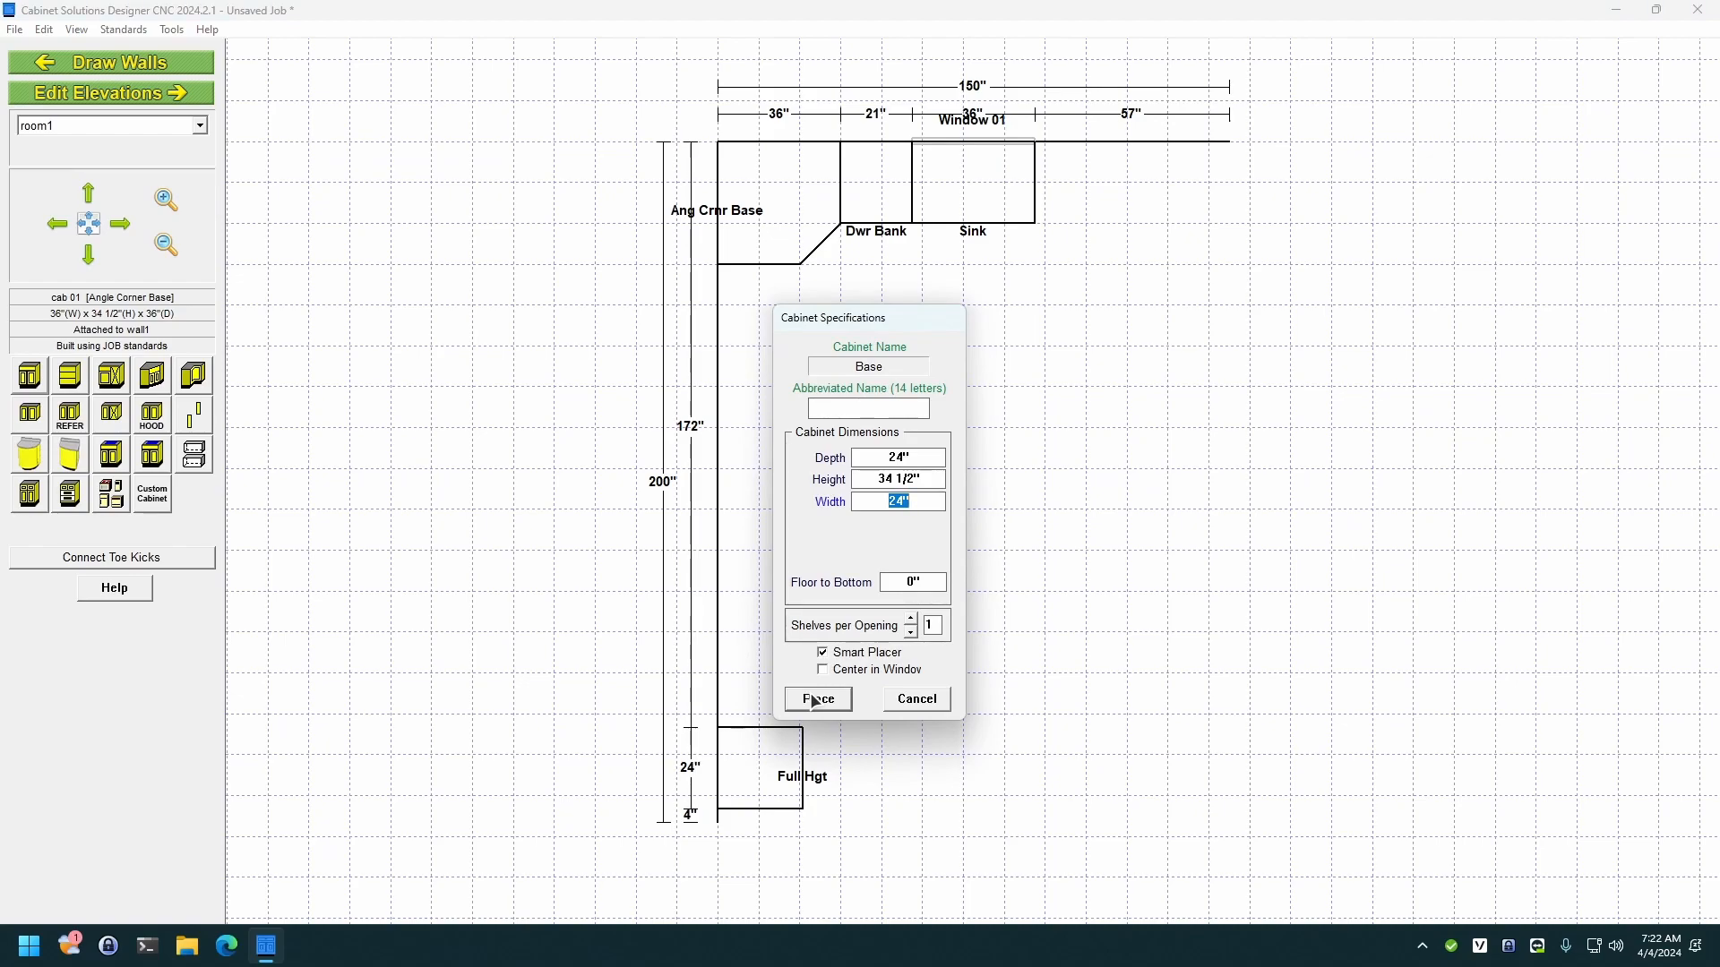
pyautogui.write('100')
pyautogui.click(813, 706)
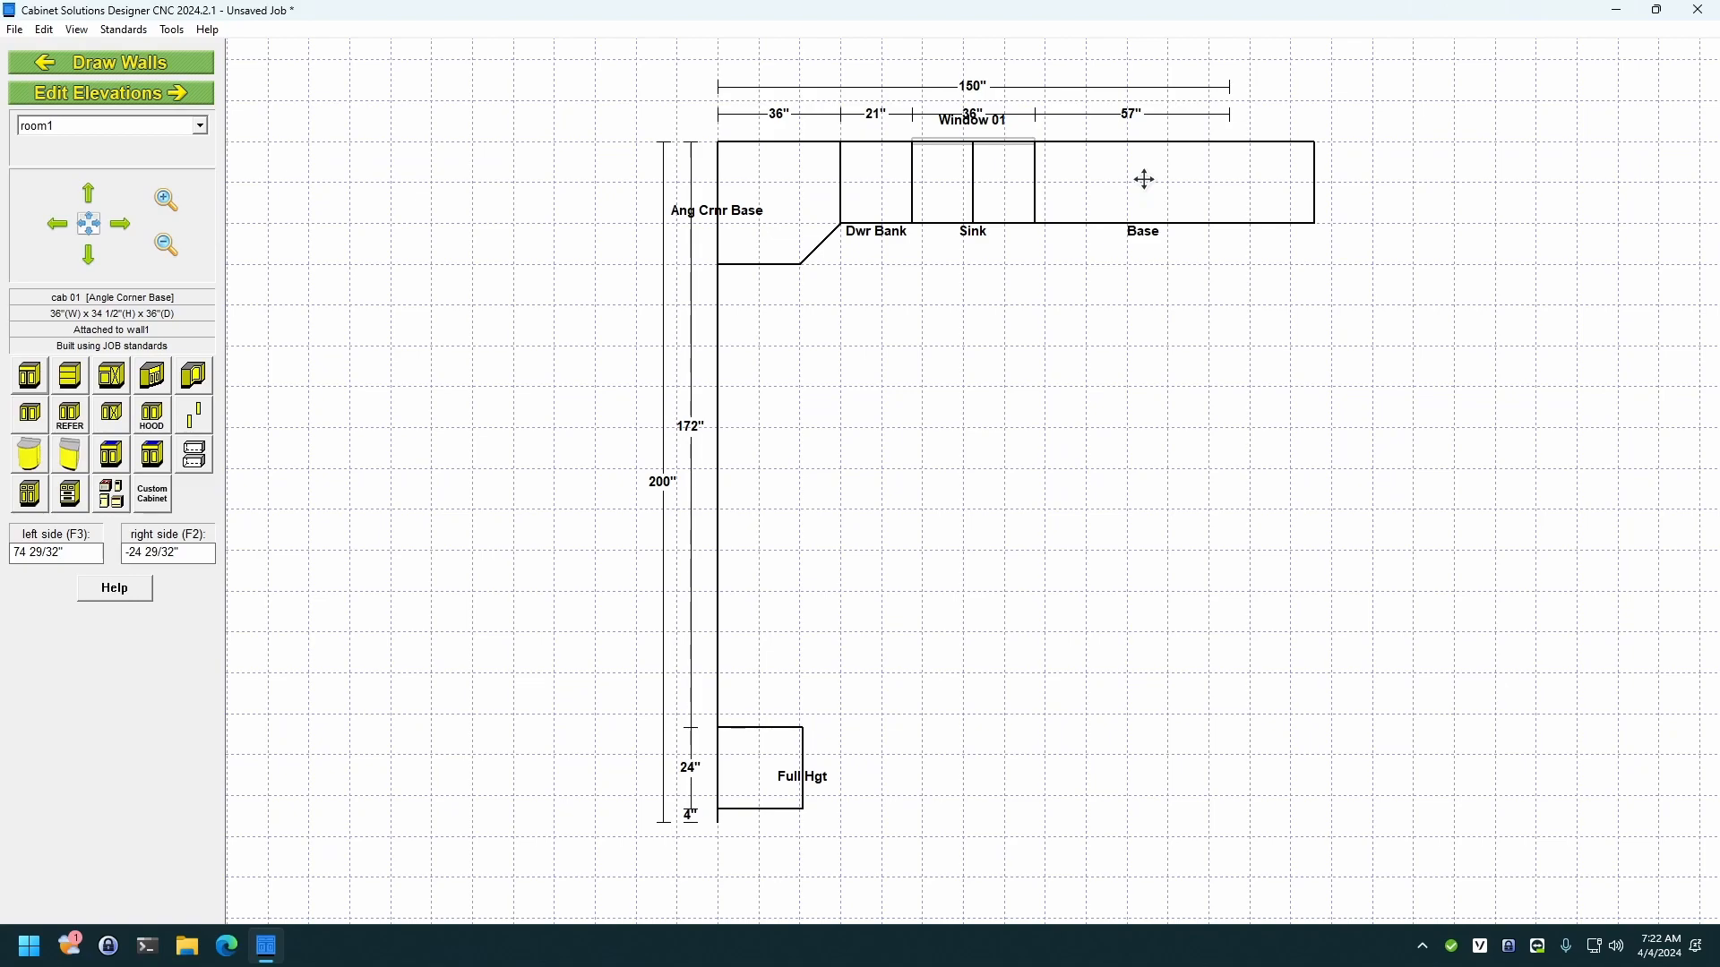
pyautogui.click(1144, 179)
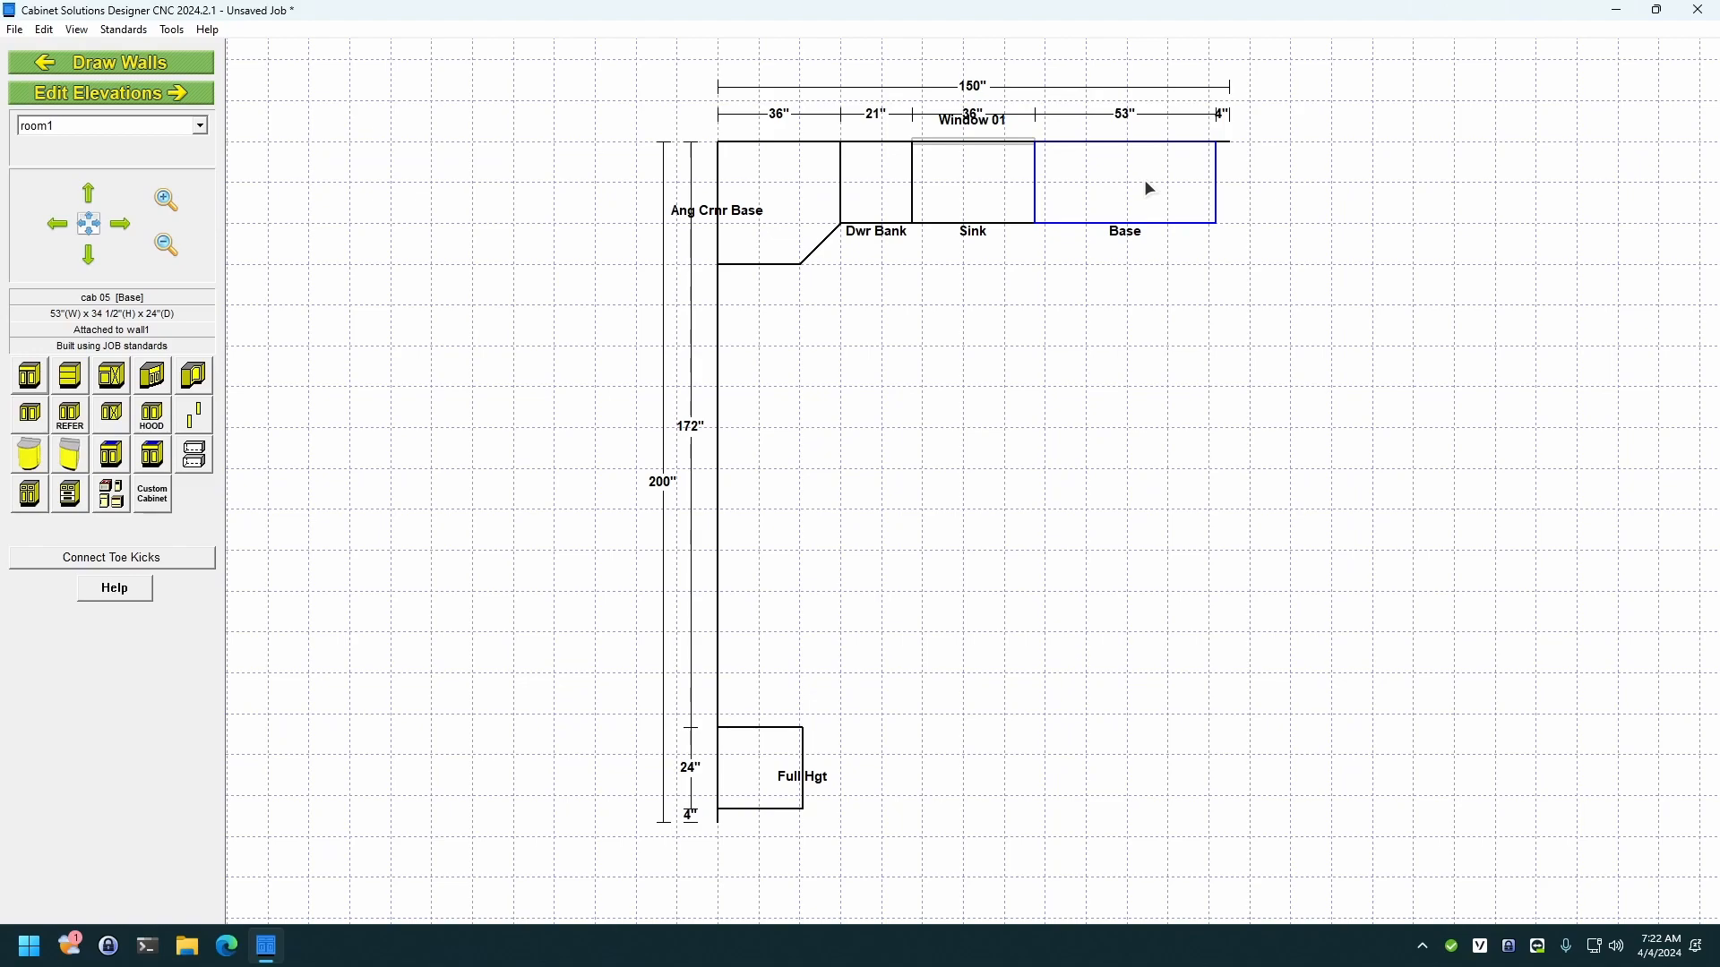
# Step: Check the initial window, door and wall-end clearance values in the job standards, and leave without applying changes
pyautogui.click(130, 31)
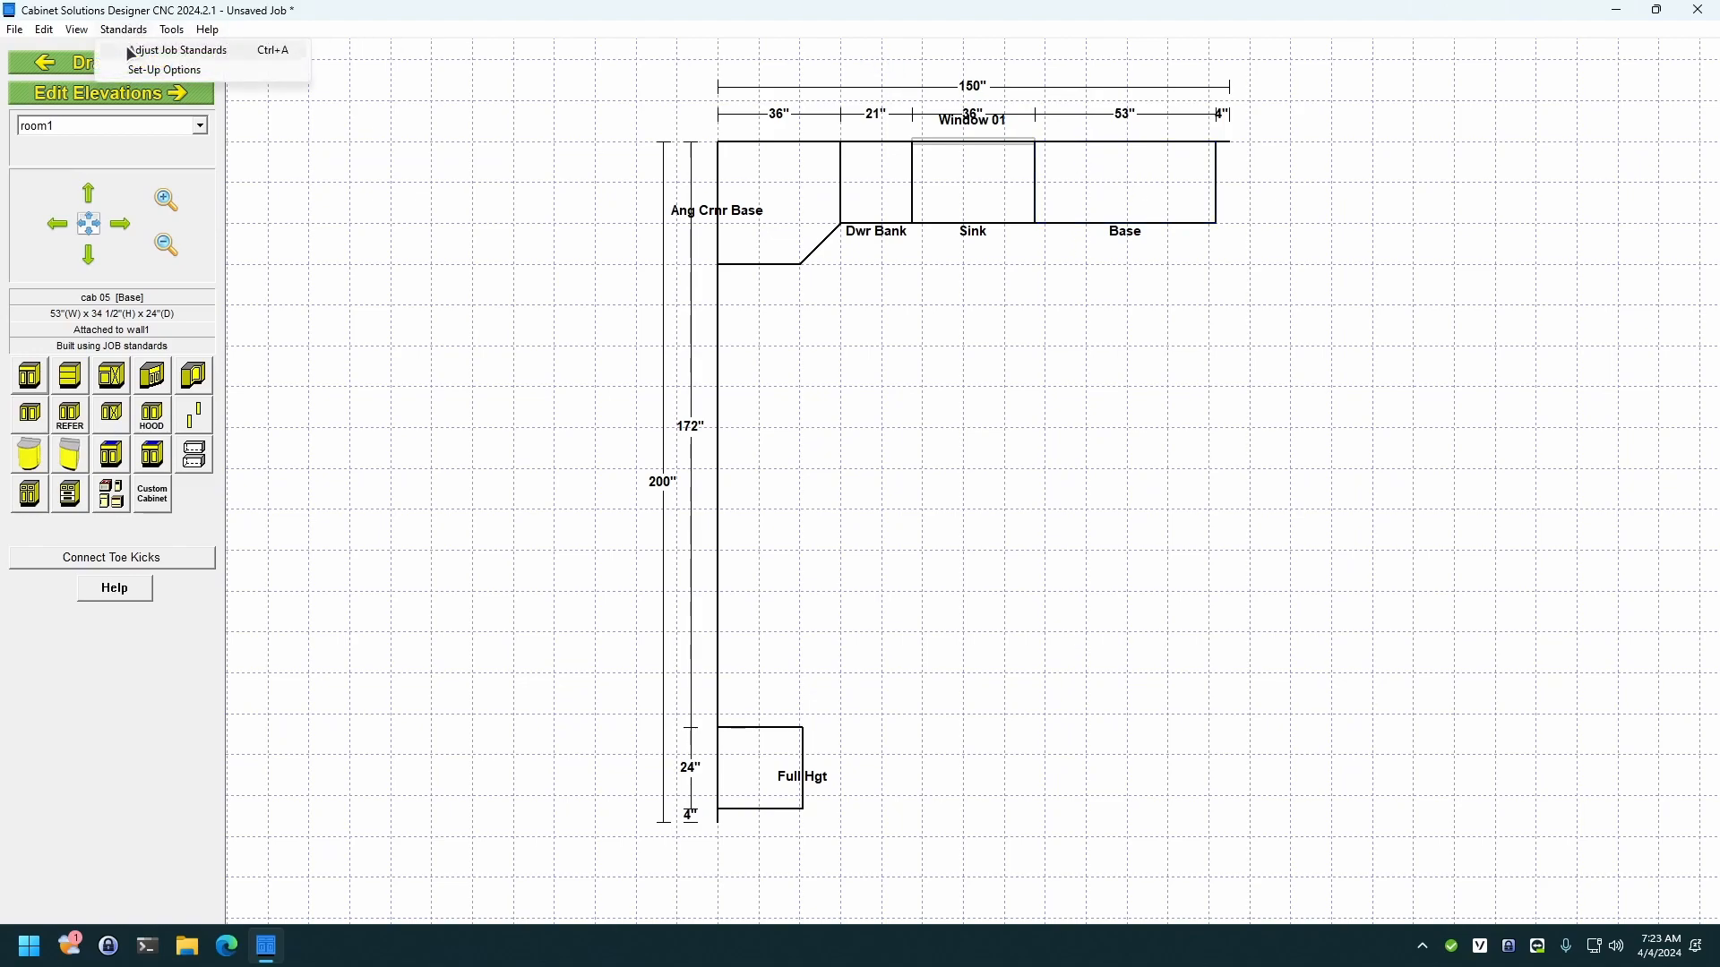
pyautogui.click(130, 50)
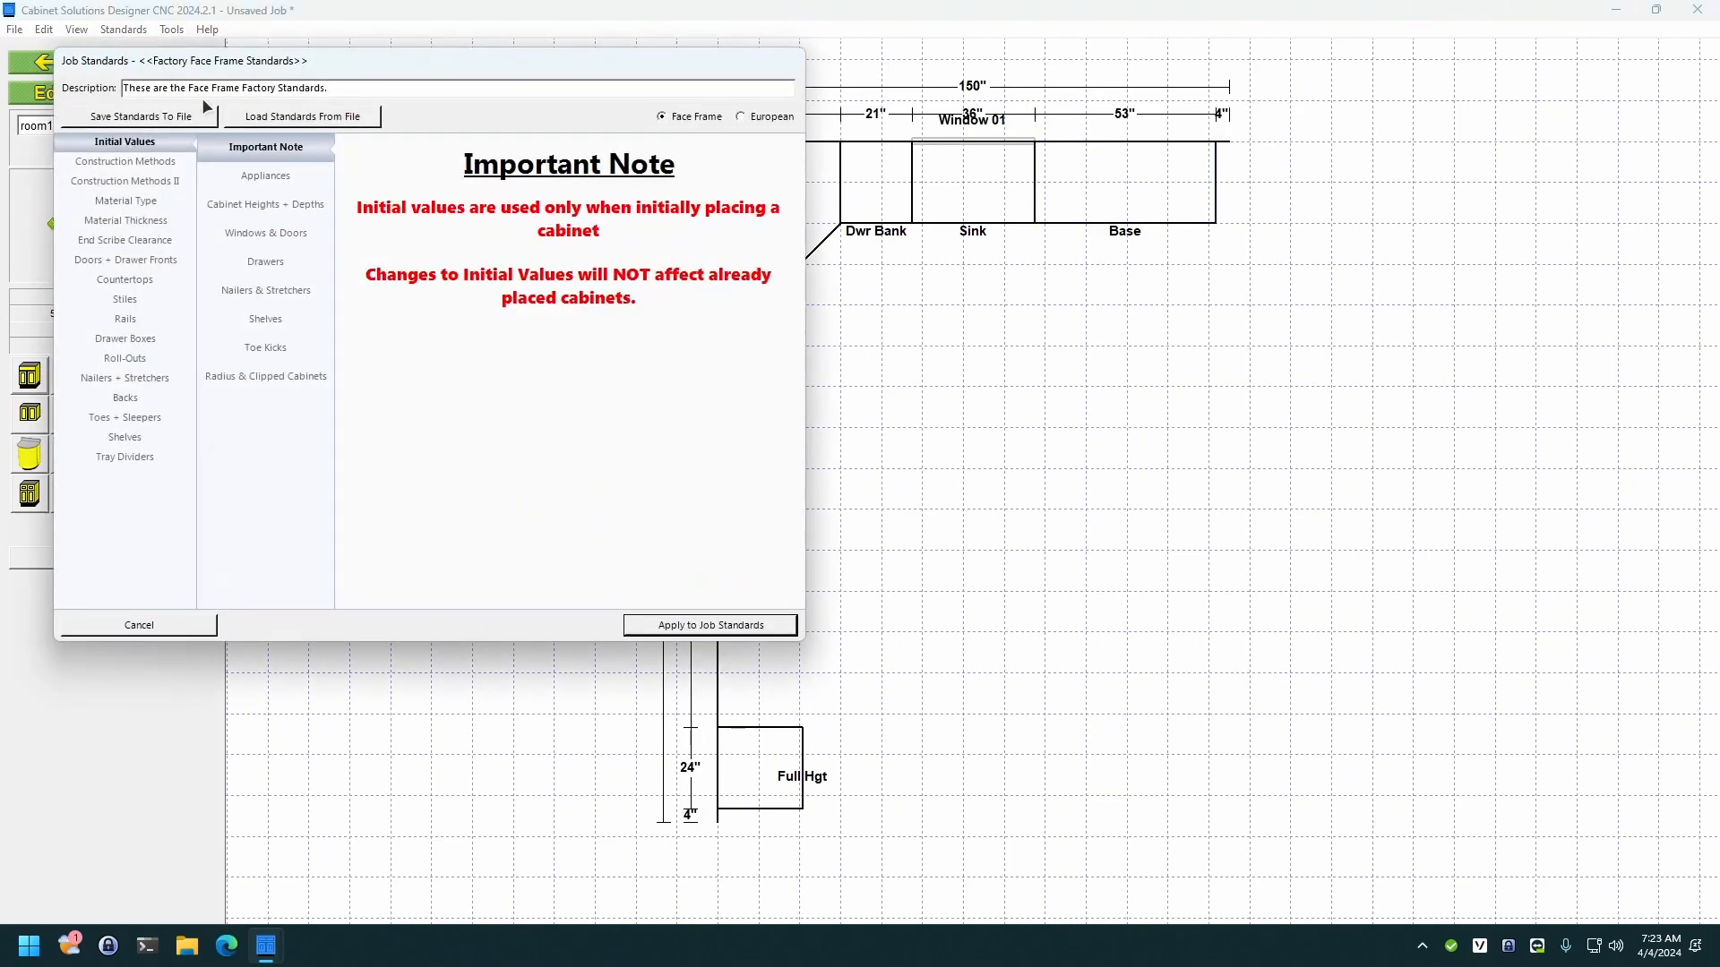
pyautogui.click(241, 234)
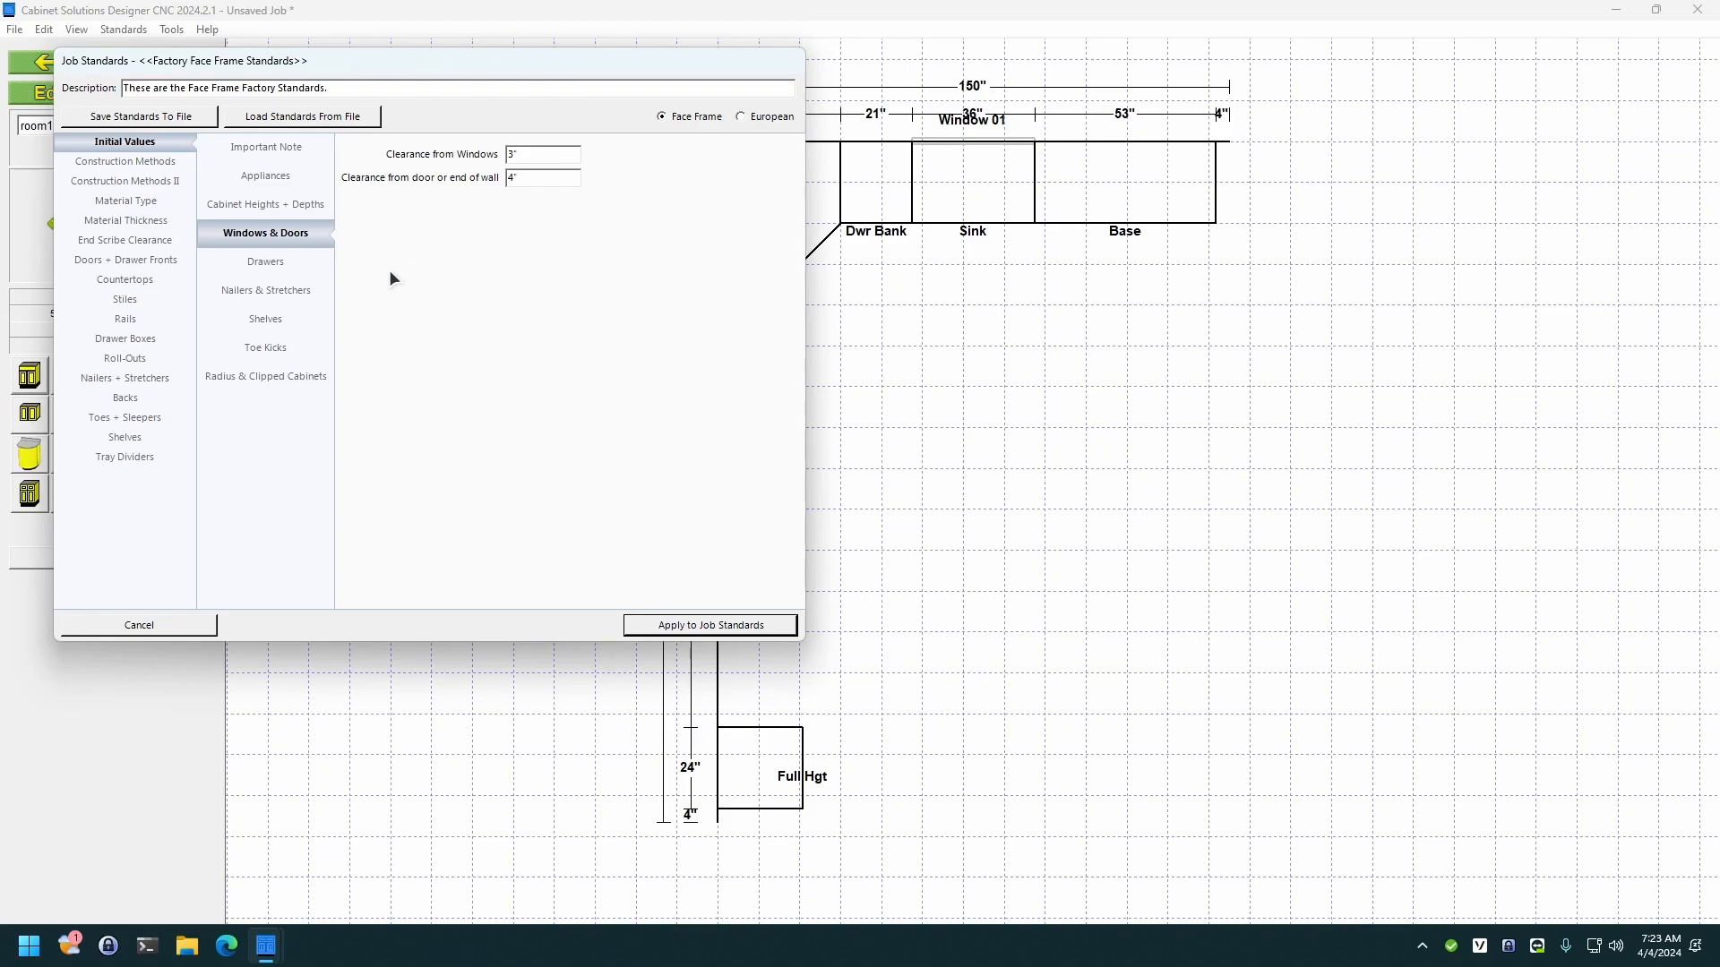
pyautogui.click(139, 626)
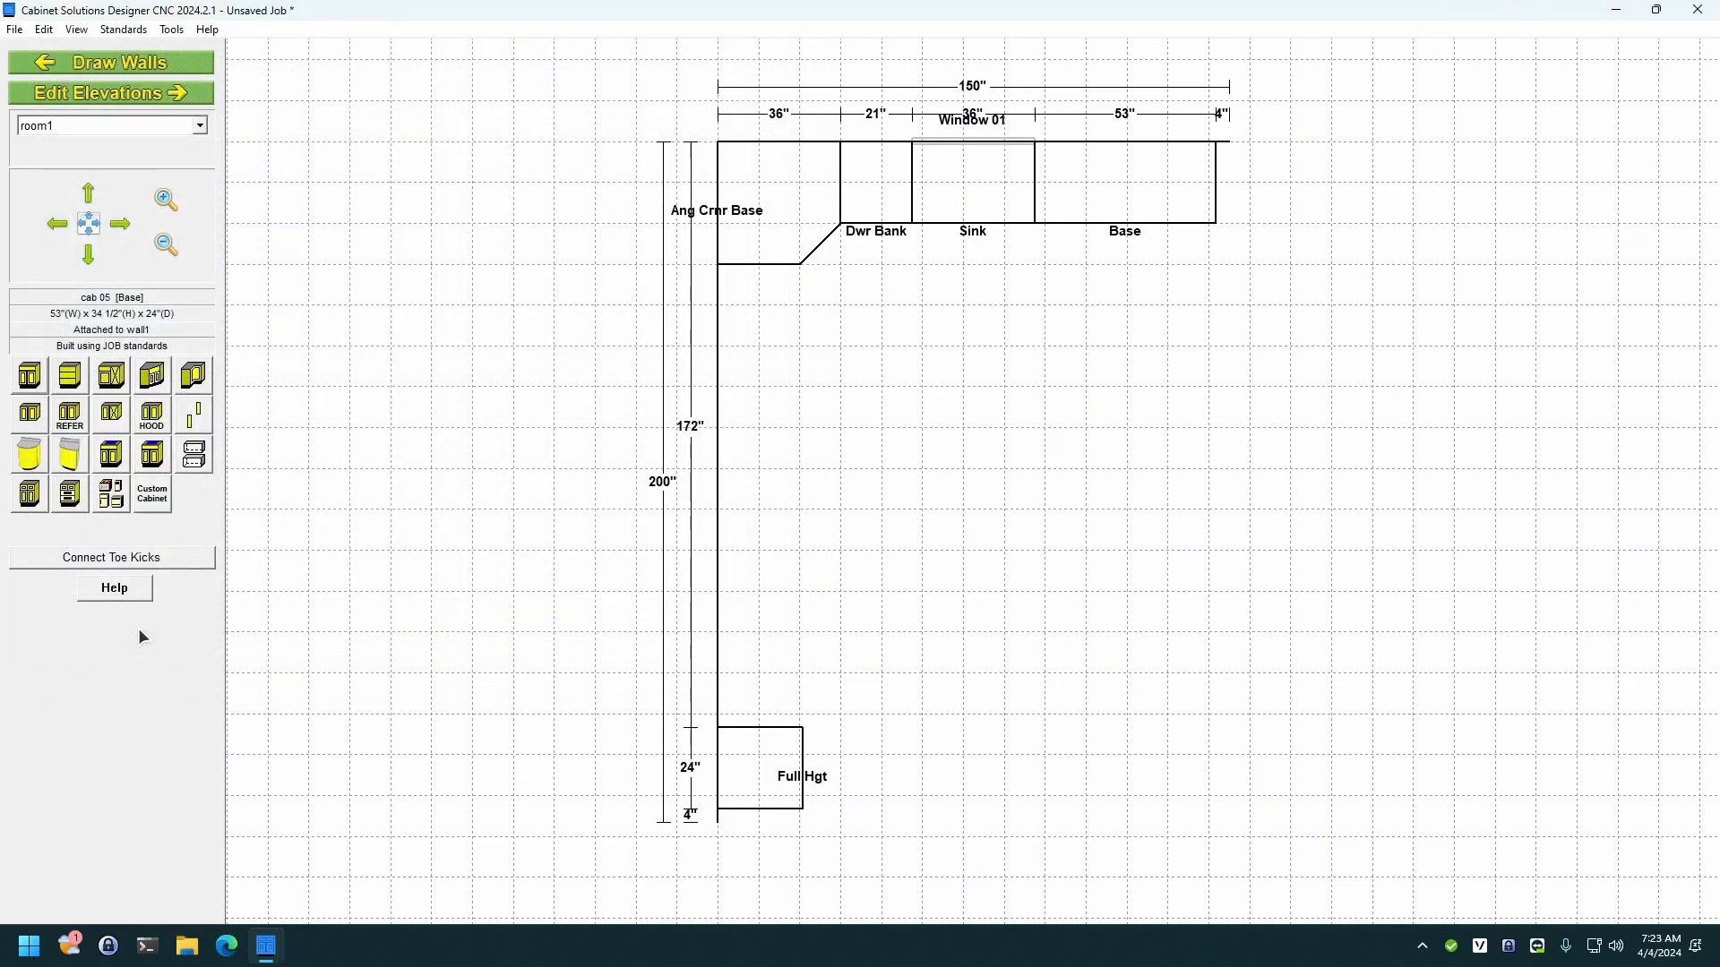
# Step: Place a 72" wide Base cabinet on the 200" wall, directly below the angle corner base
pyautogui.click(33, 378)
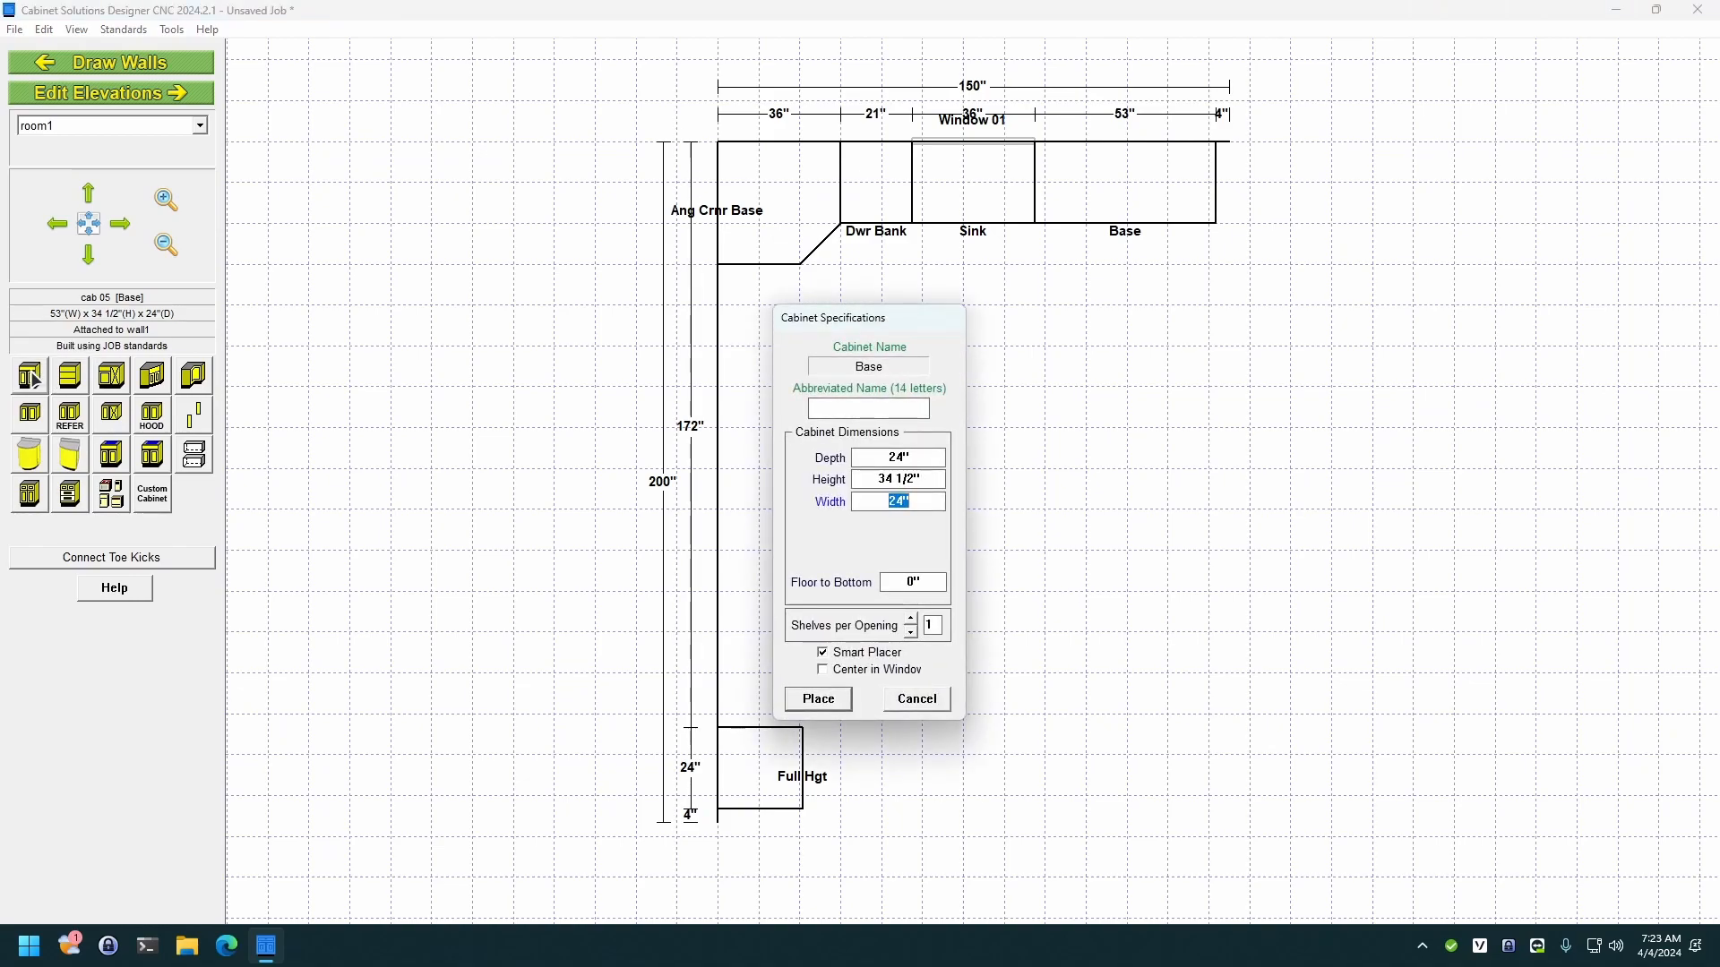
pyautogui.write('72')
pyautogui.click(818, 698)
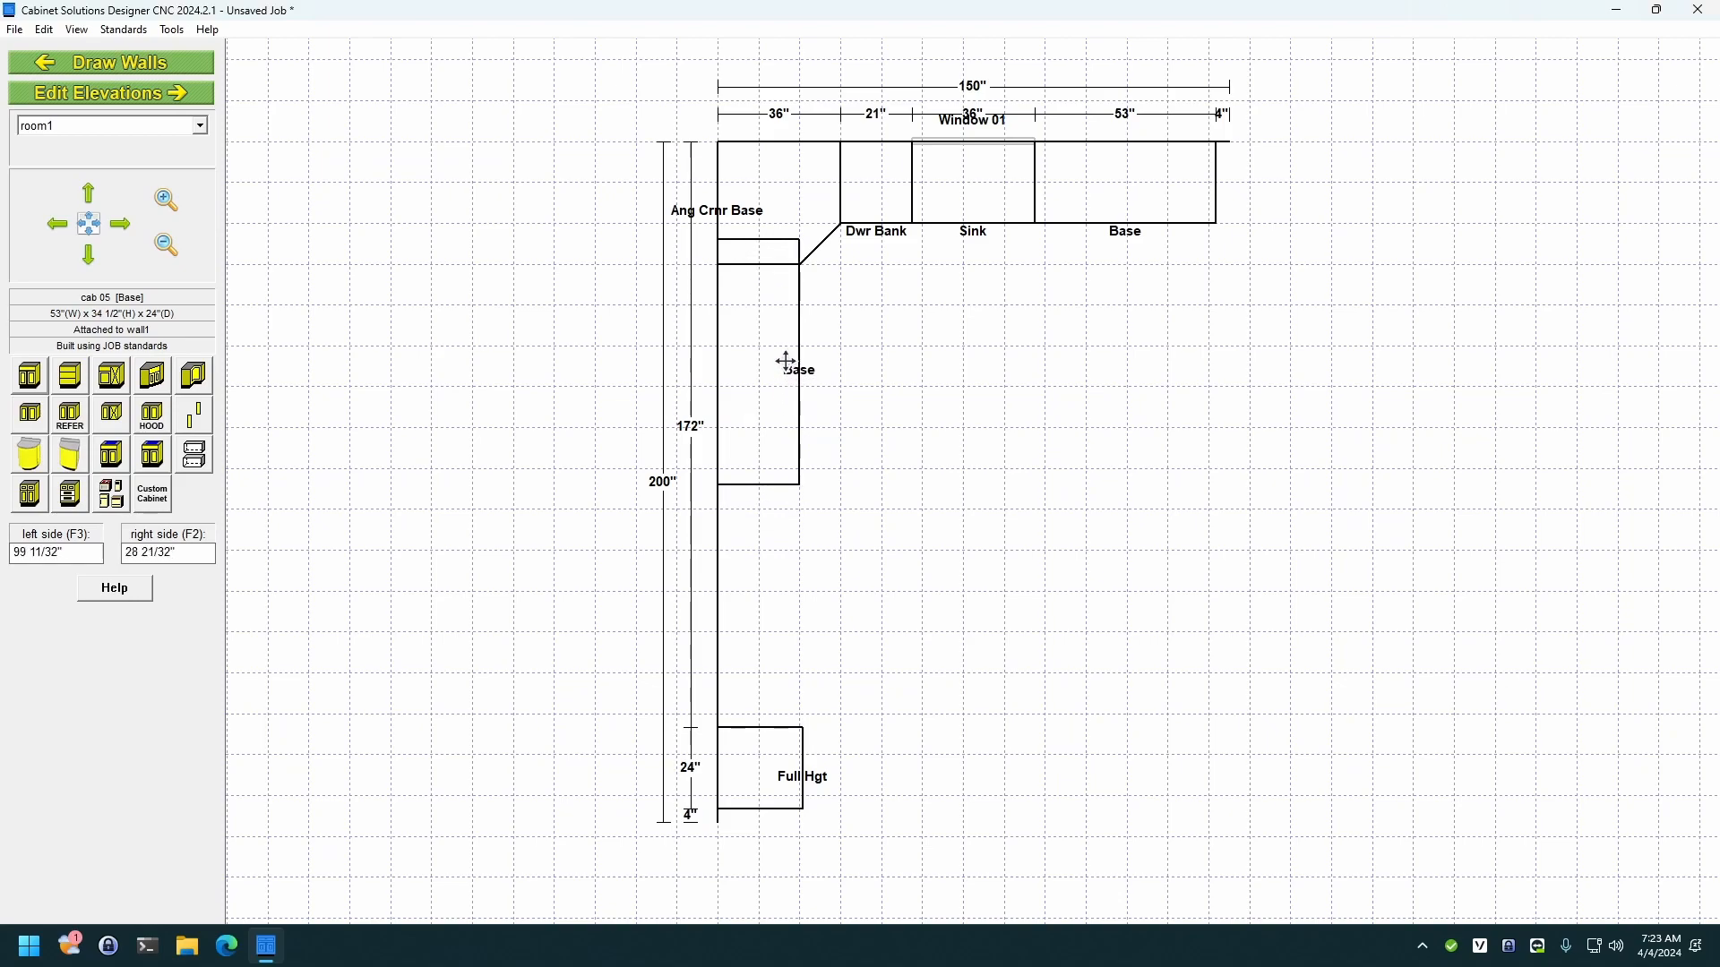
pyautogui.click(785, 361)
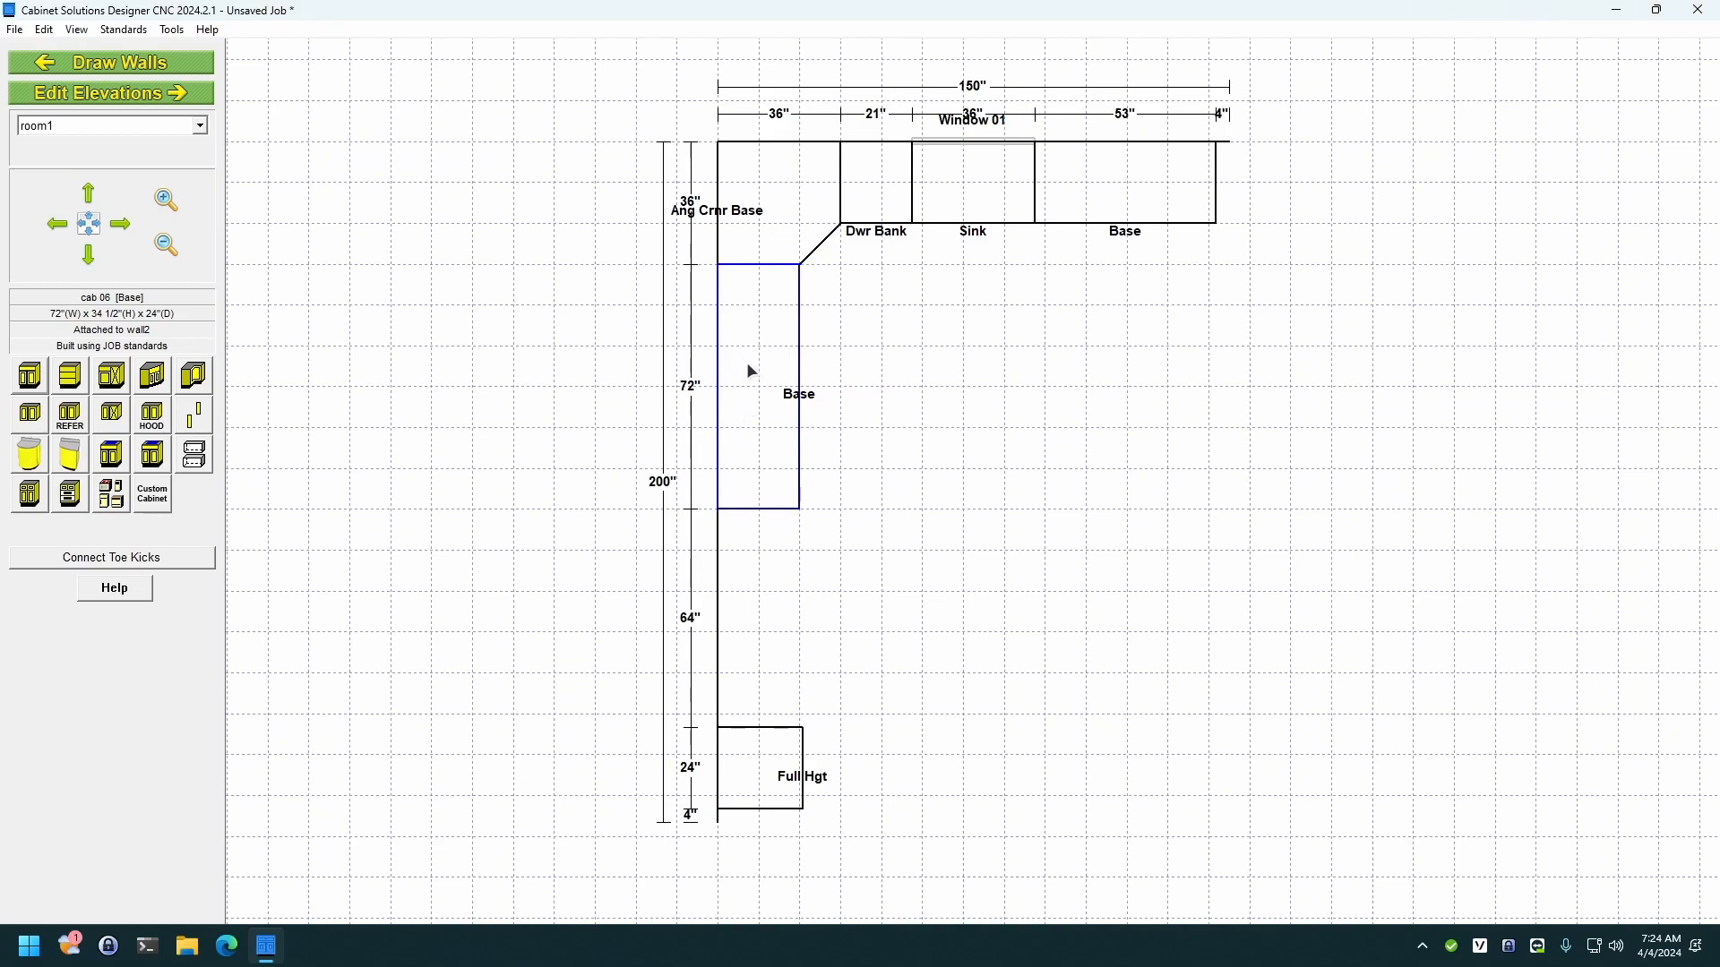
# Step: Split the 72" base cabinet on the 200" wall into 3 equally sized cabinets with Smart Fill
pyautogui.doubleClick(750, 370)
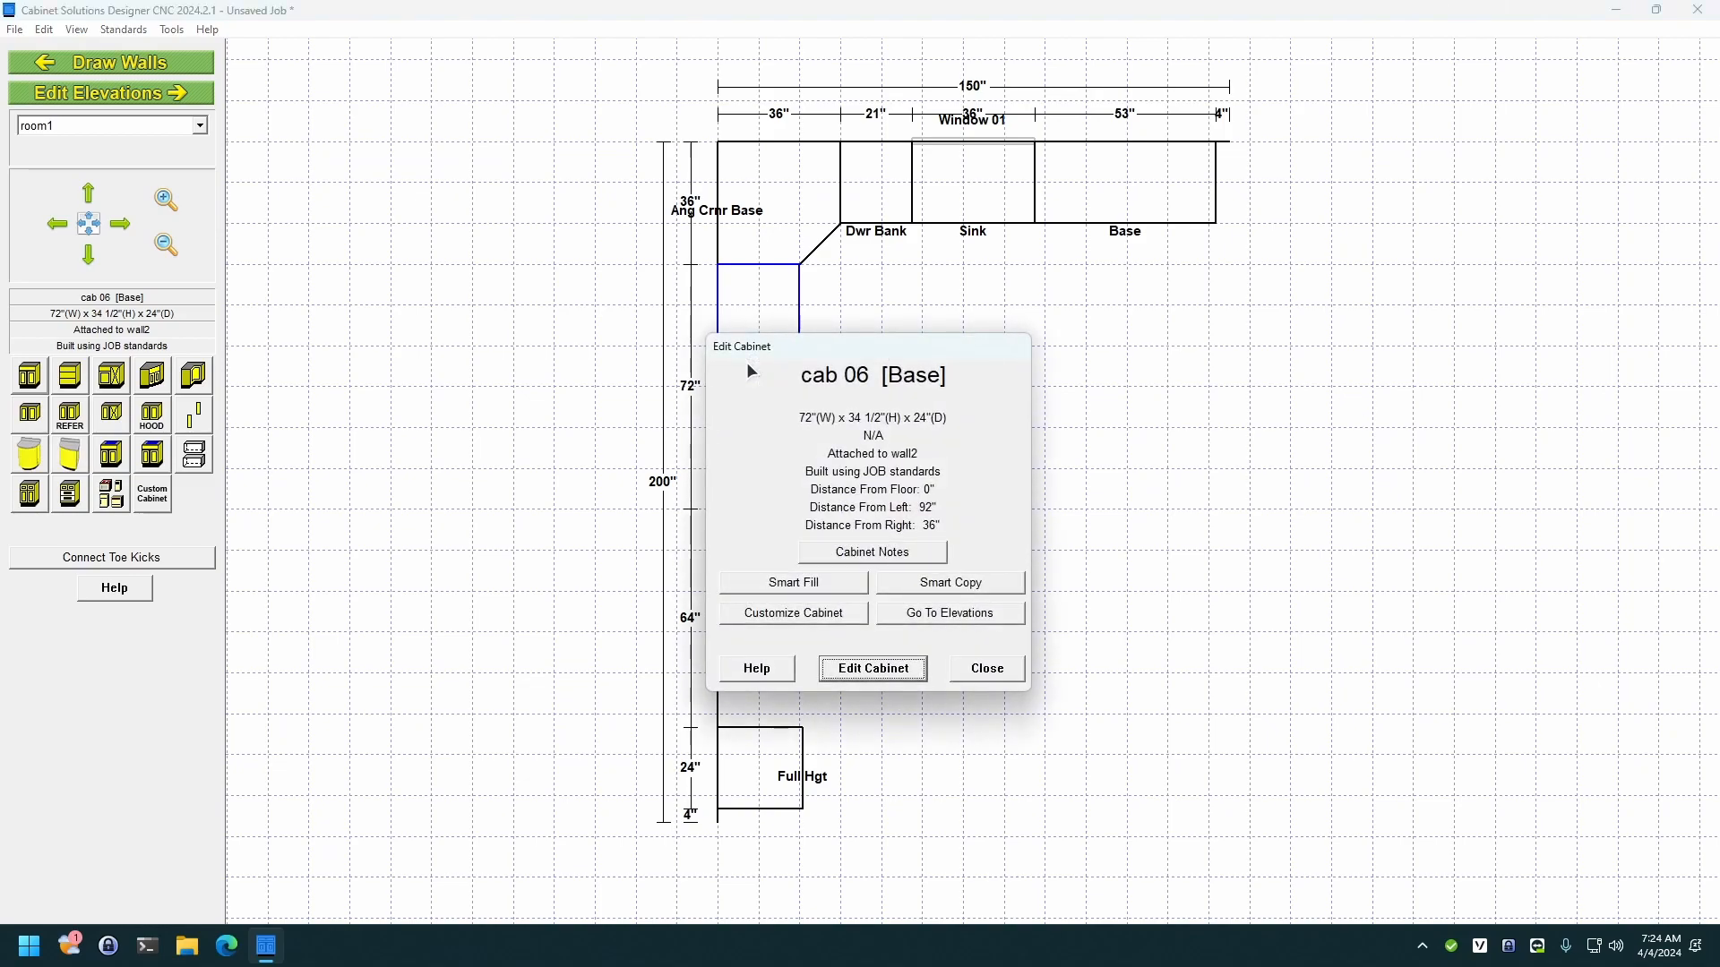
pyautogui.click(792, 586)
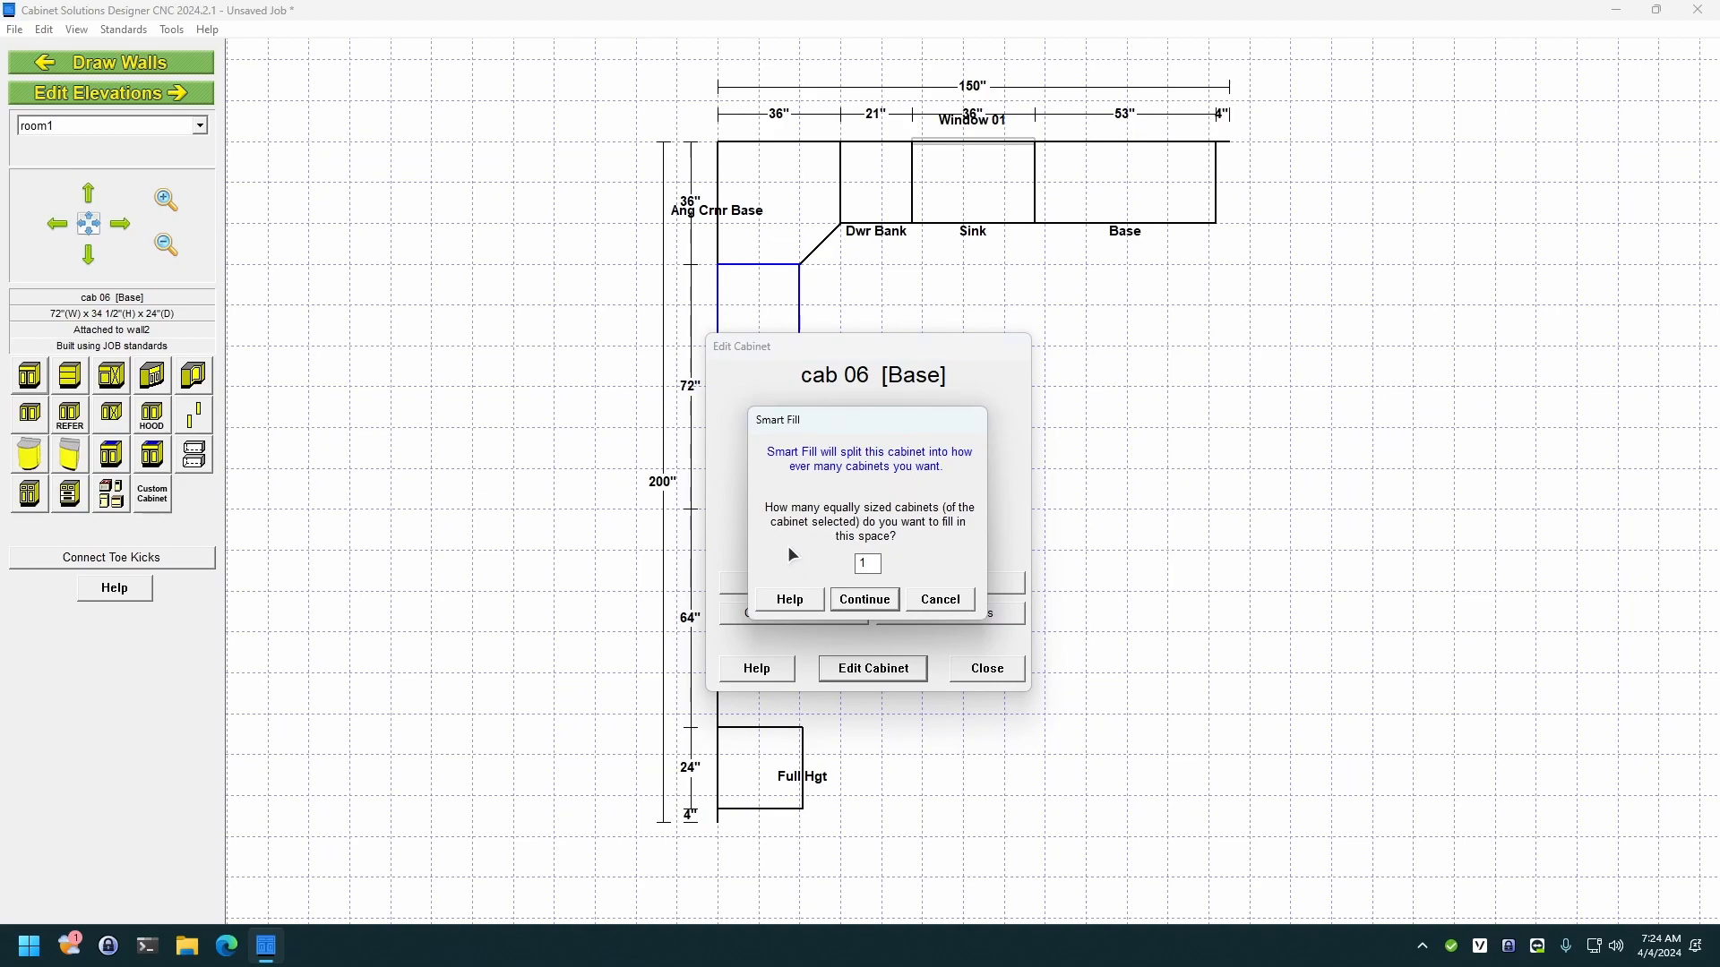
pyautogui.moveTo(871, 564); pyautogui.dragTo(800, 553)
pyautogui.write('3')
pyautogui.click(848, 598)
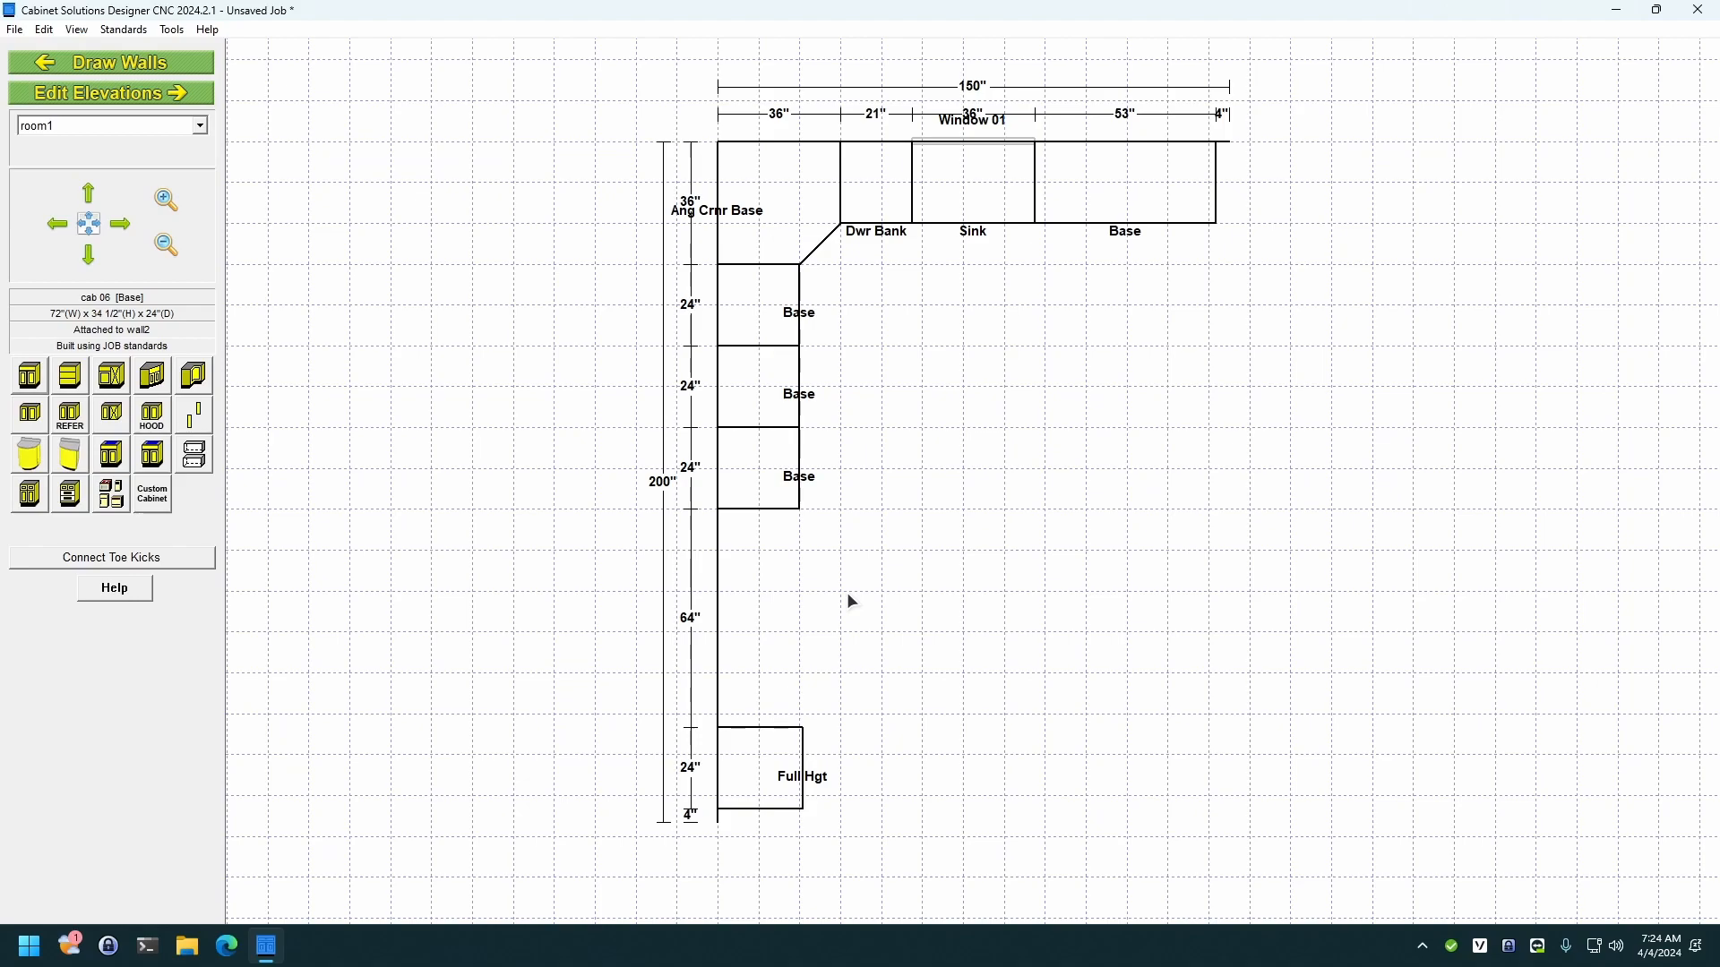
# Step: Place a Slide In Range on the 200" wall, directly below the three base cabinets
pyautogui.click(108, 504)
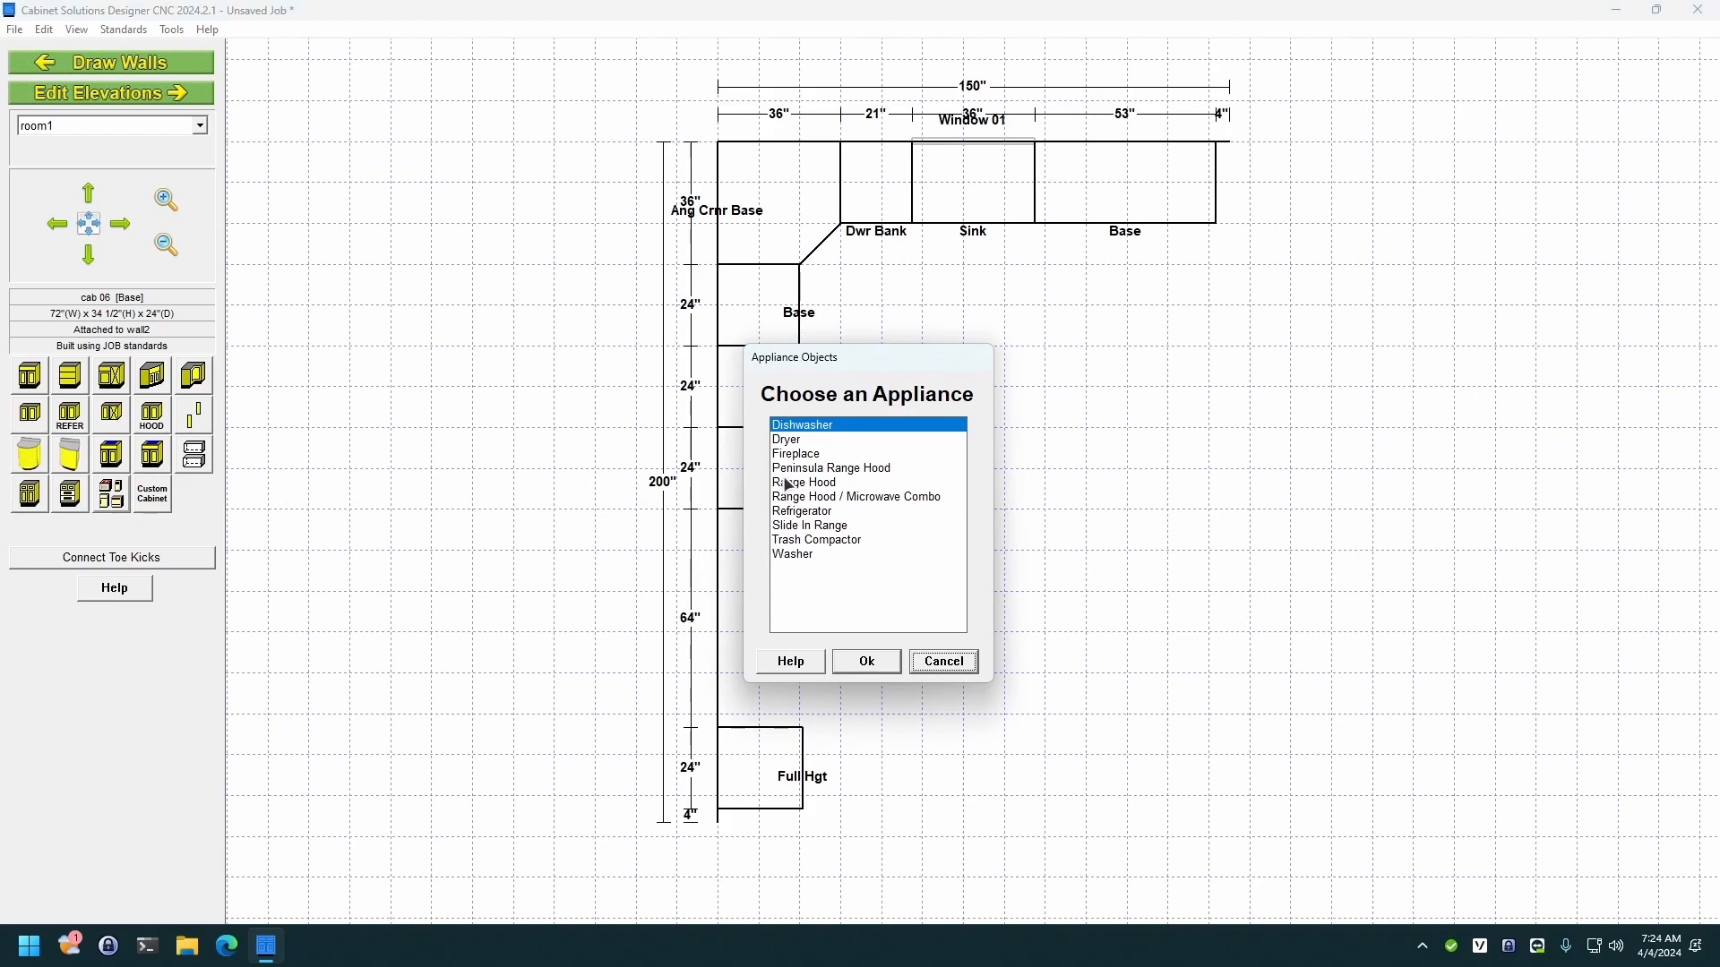
pyautogui.click(788, 527)
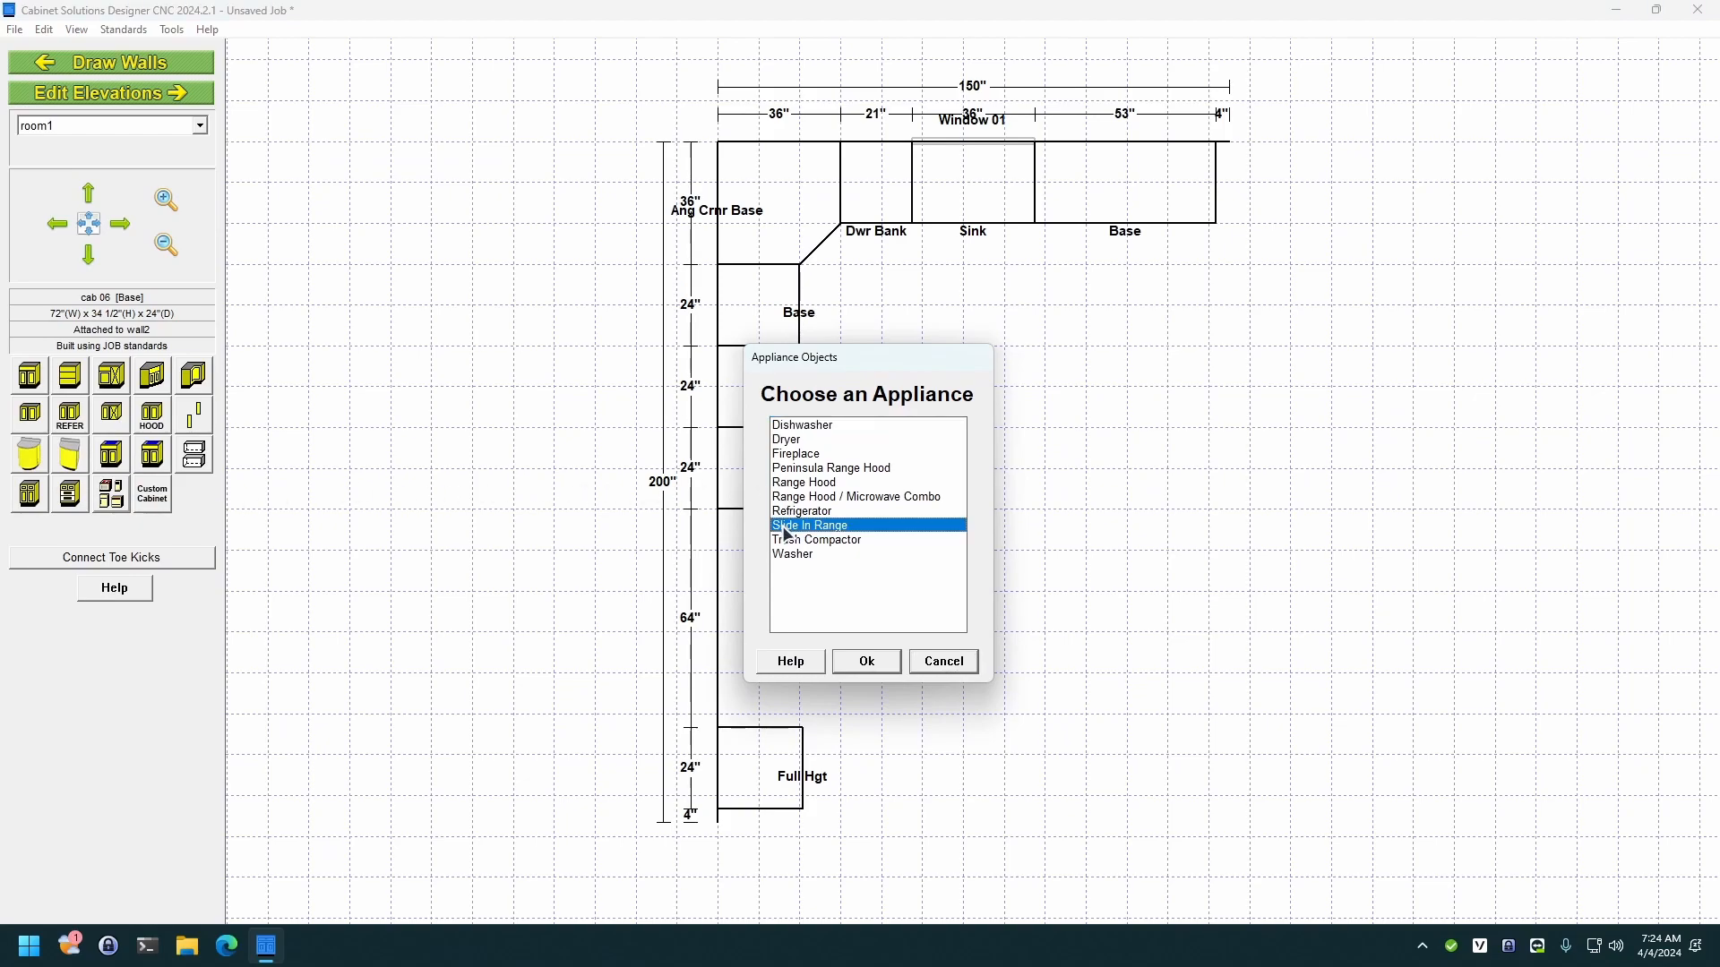
pyautogui.click(867, 662)
pyautogui.click(817, 697)
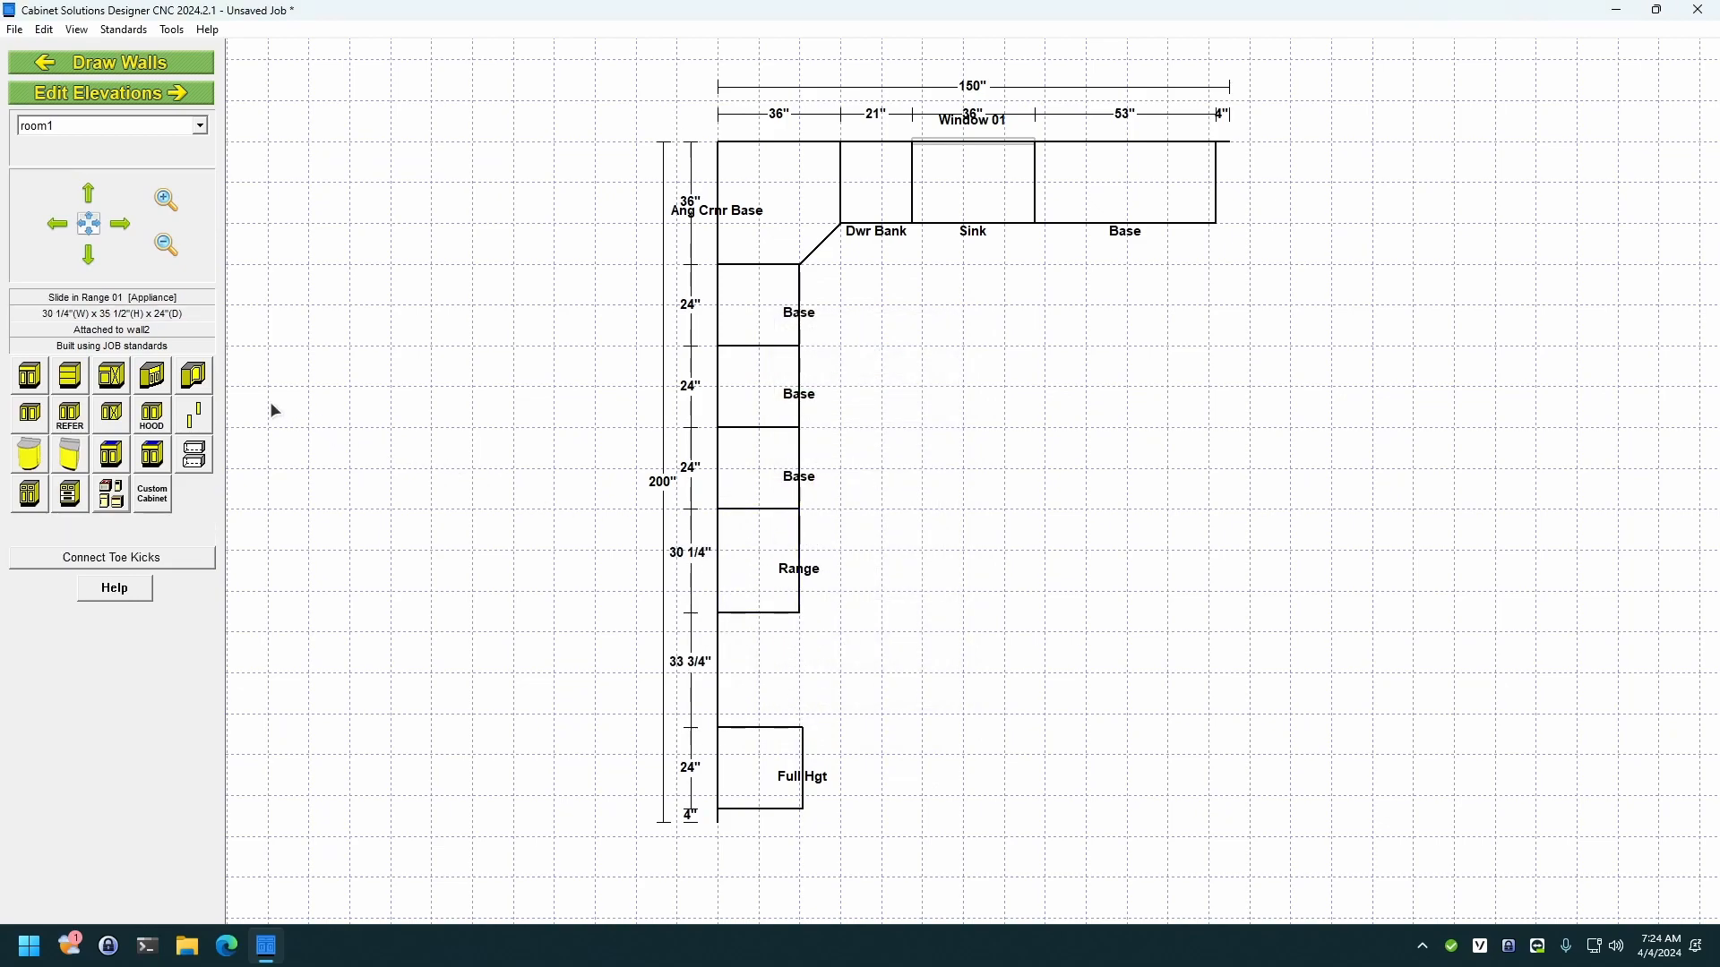
# Step: Place a drawer bank with an entered width of 50" between the range and the full-height pantry, using Smart Placer
pyautogui.click(70, 375)
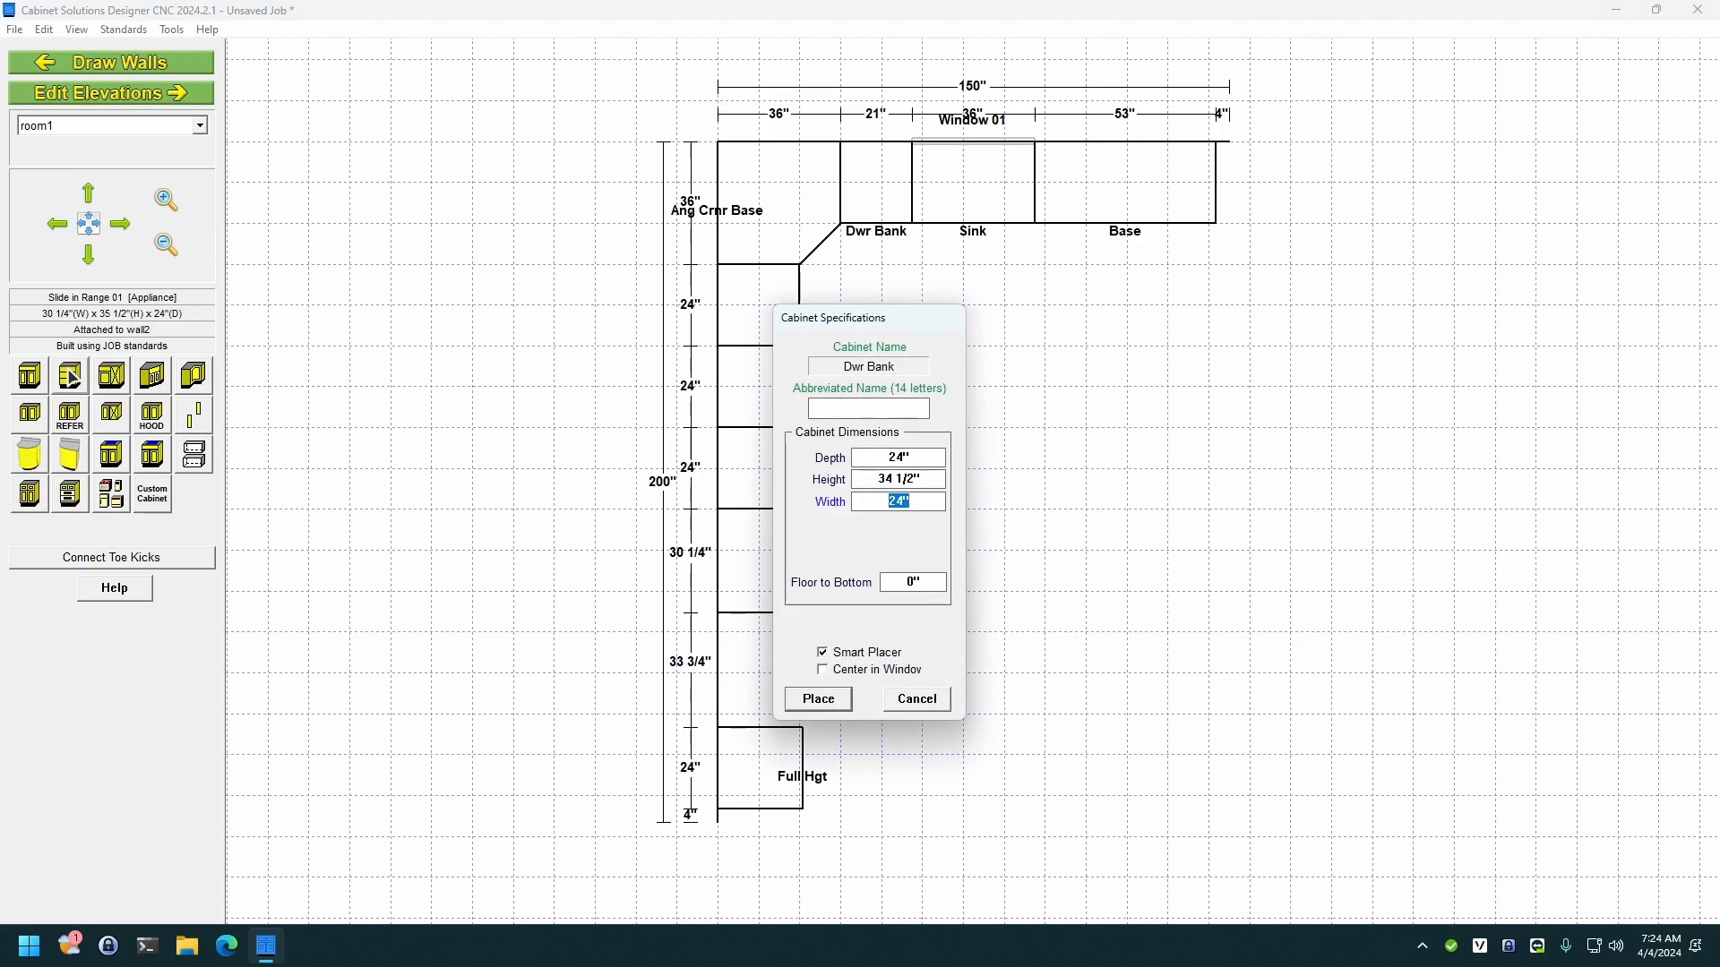
pyautogui.write('50')
pyautogui.click(818, 698)
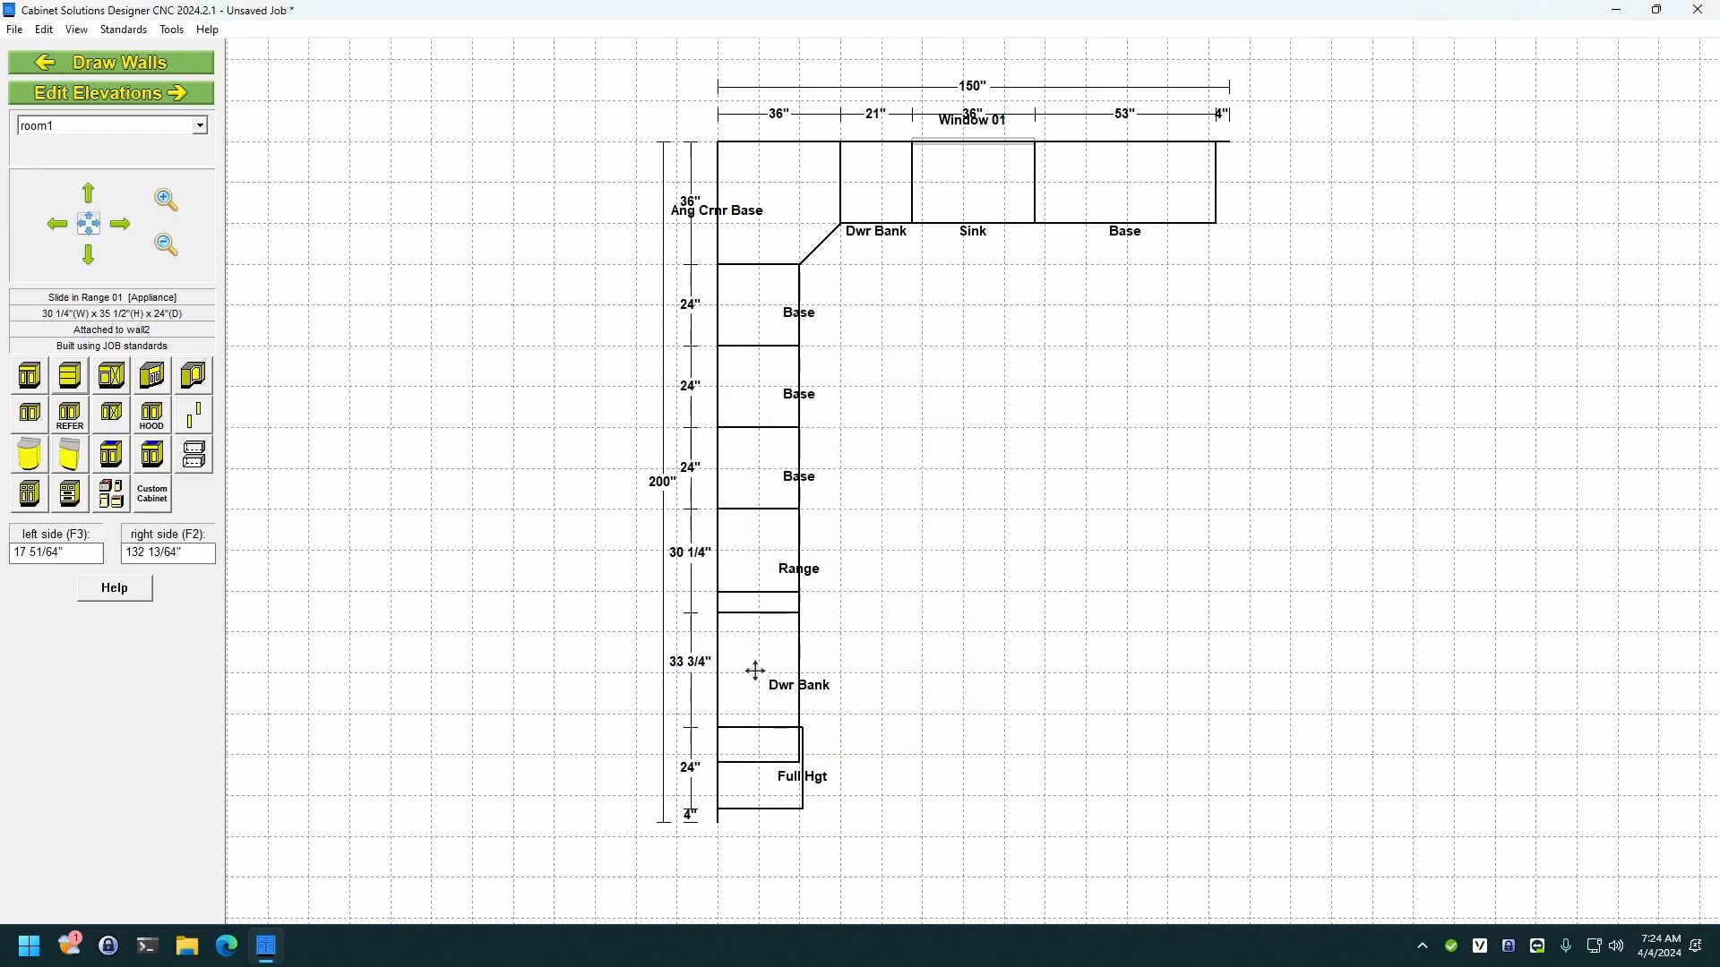
pyautogui.click(750, 666)
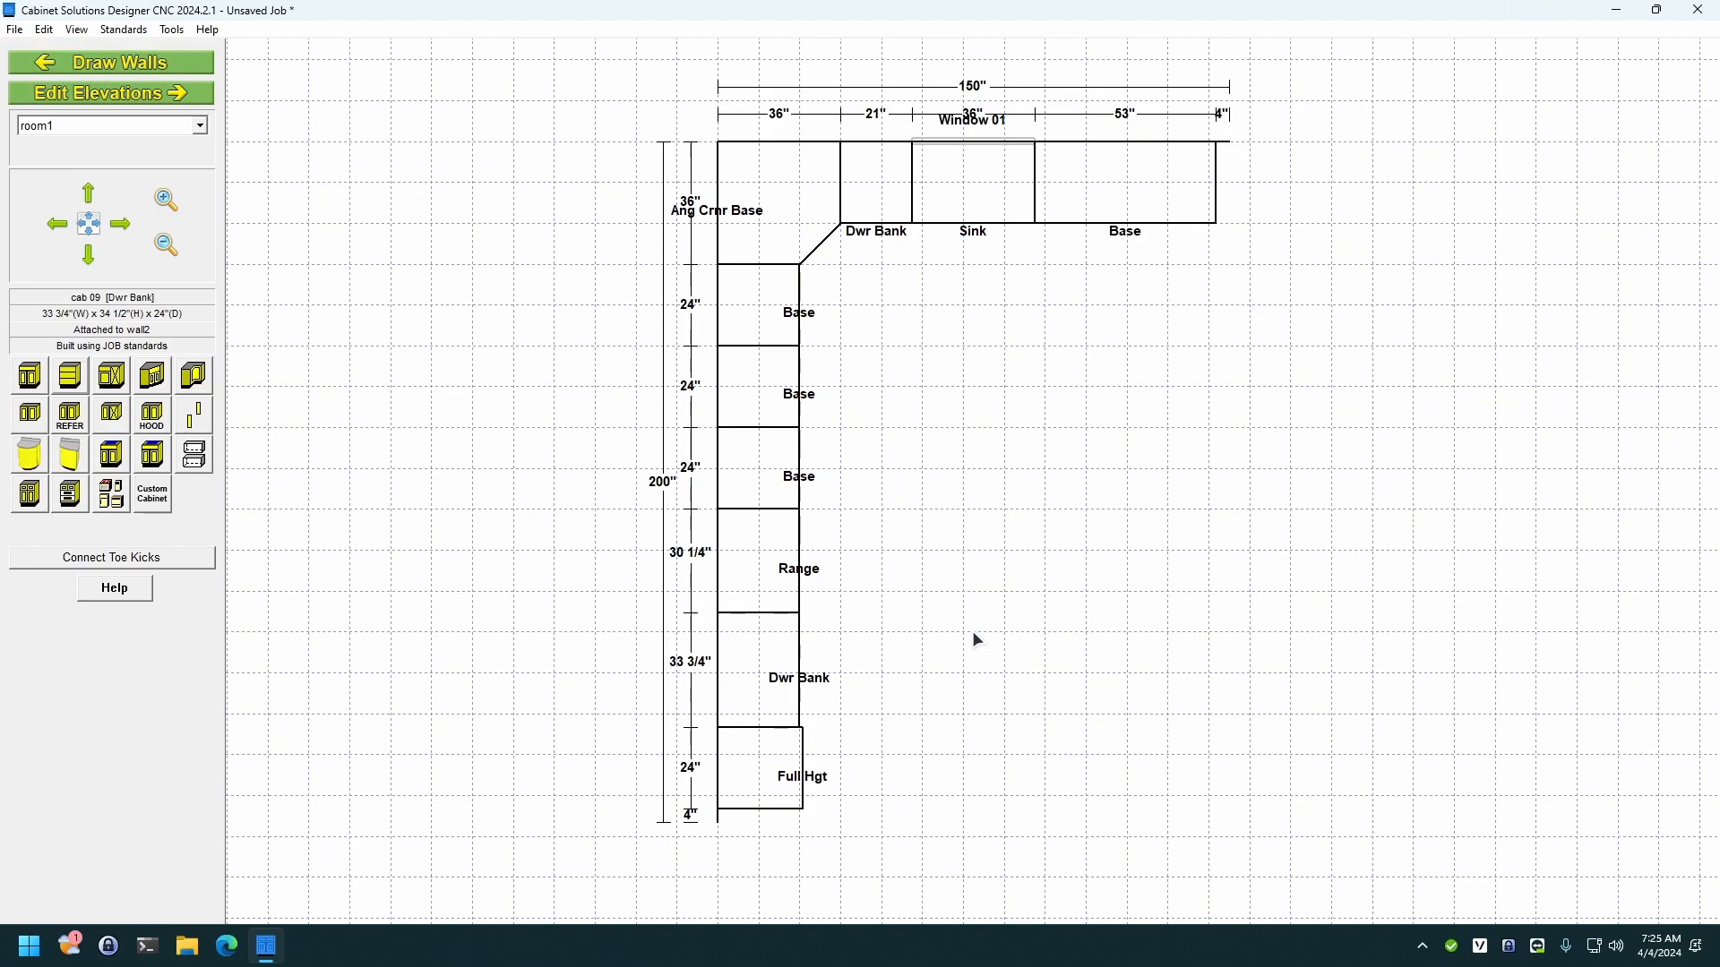
# Step: Place a 24" wide Angle Corner Upper in the corner where the two walls meet
pyautogui.click(152, 376)
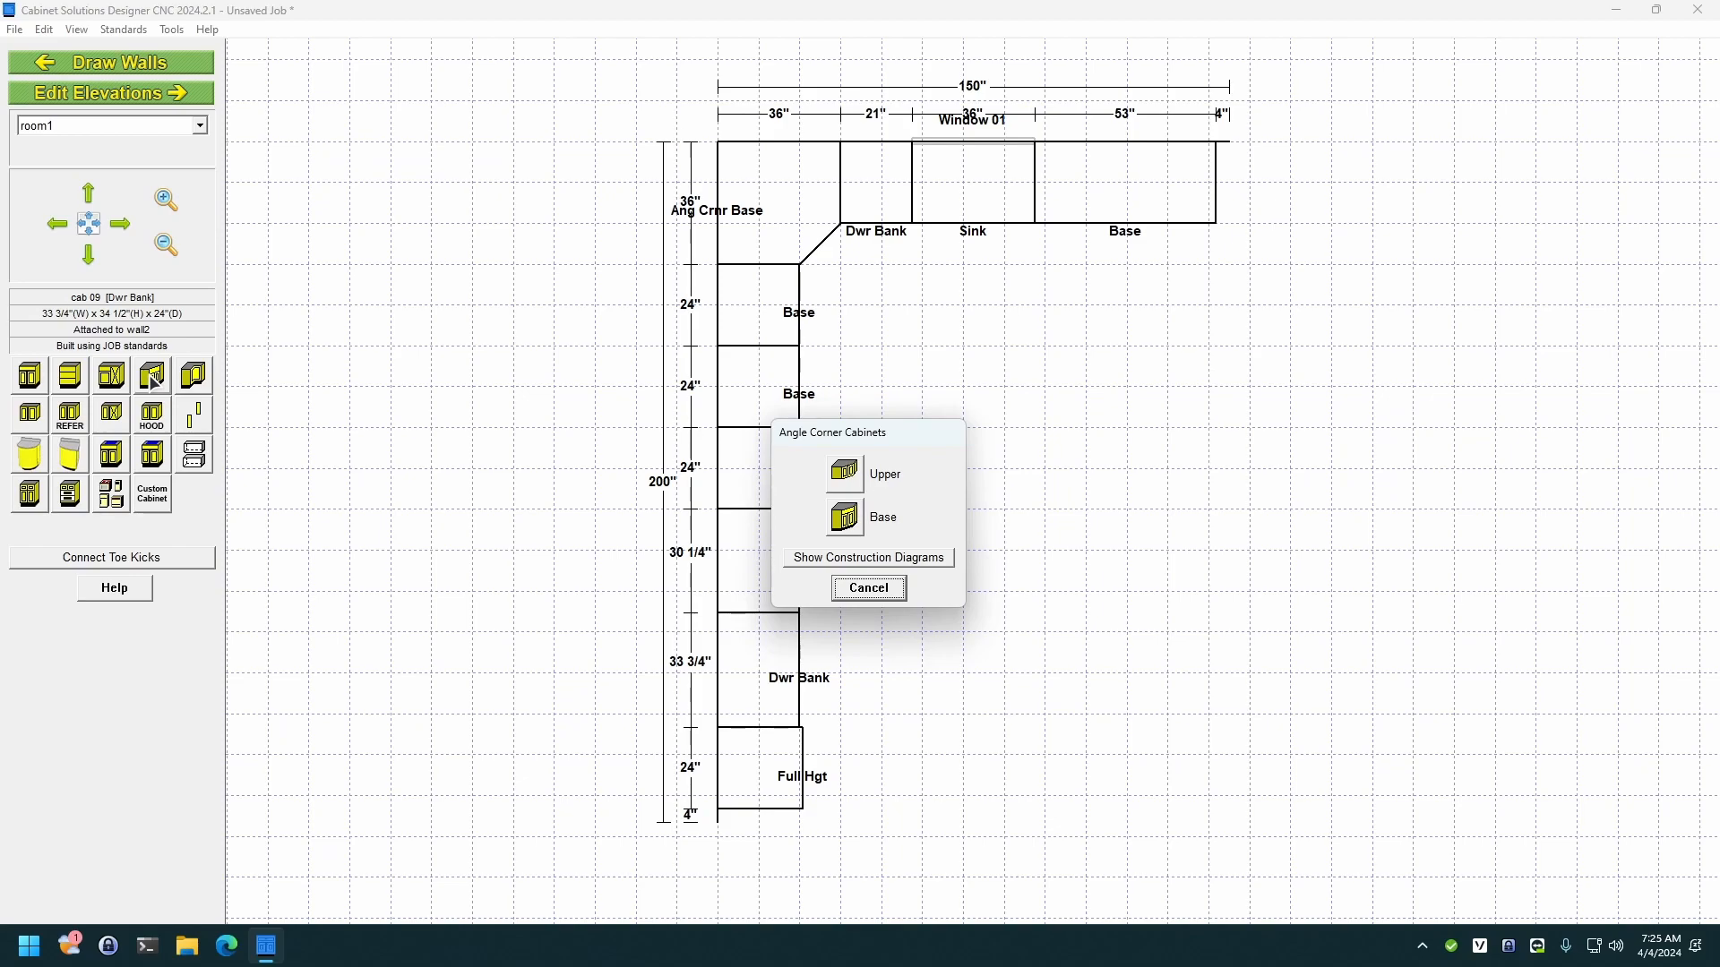
pyautogui.click(842, 474)
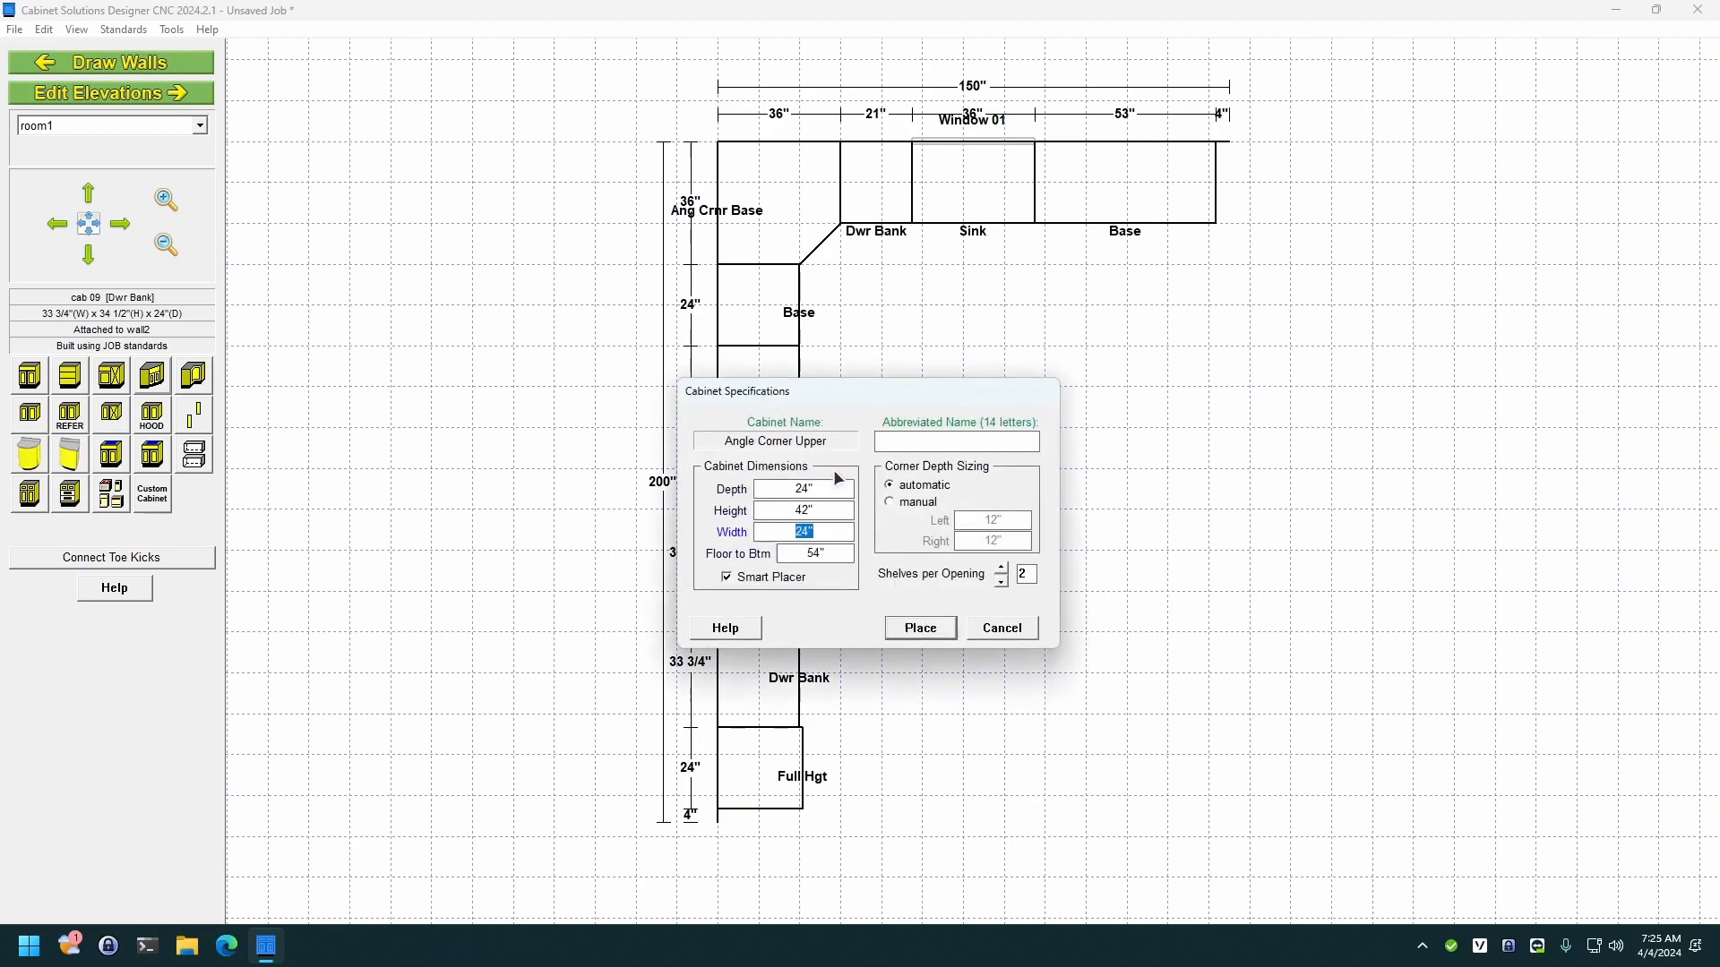
pyautogui.click(923, 628)
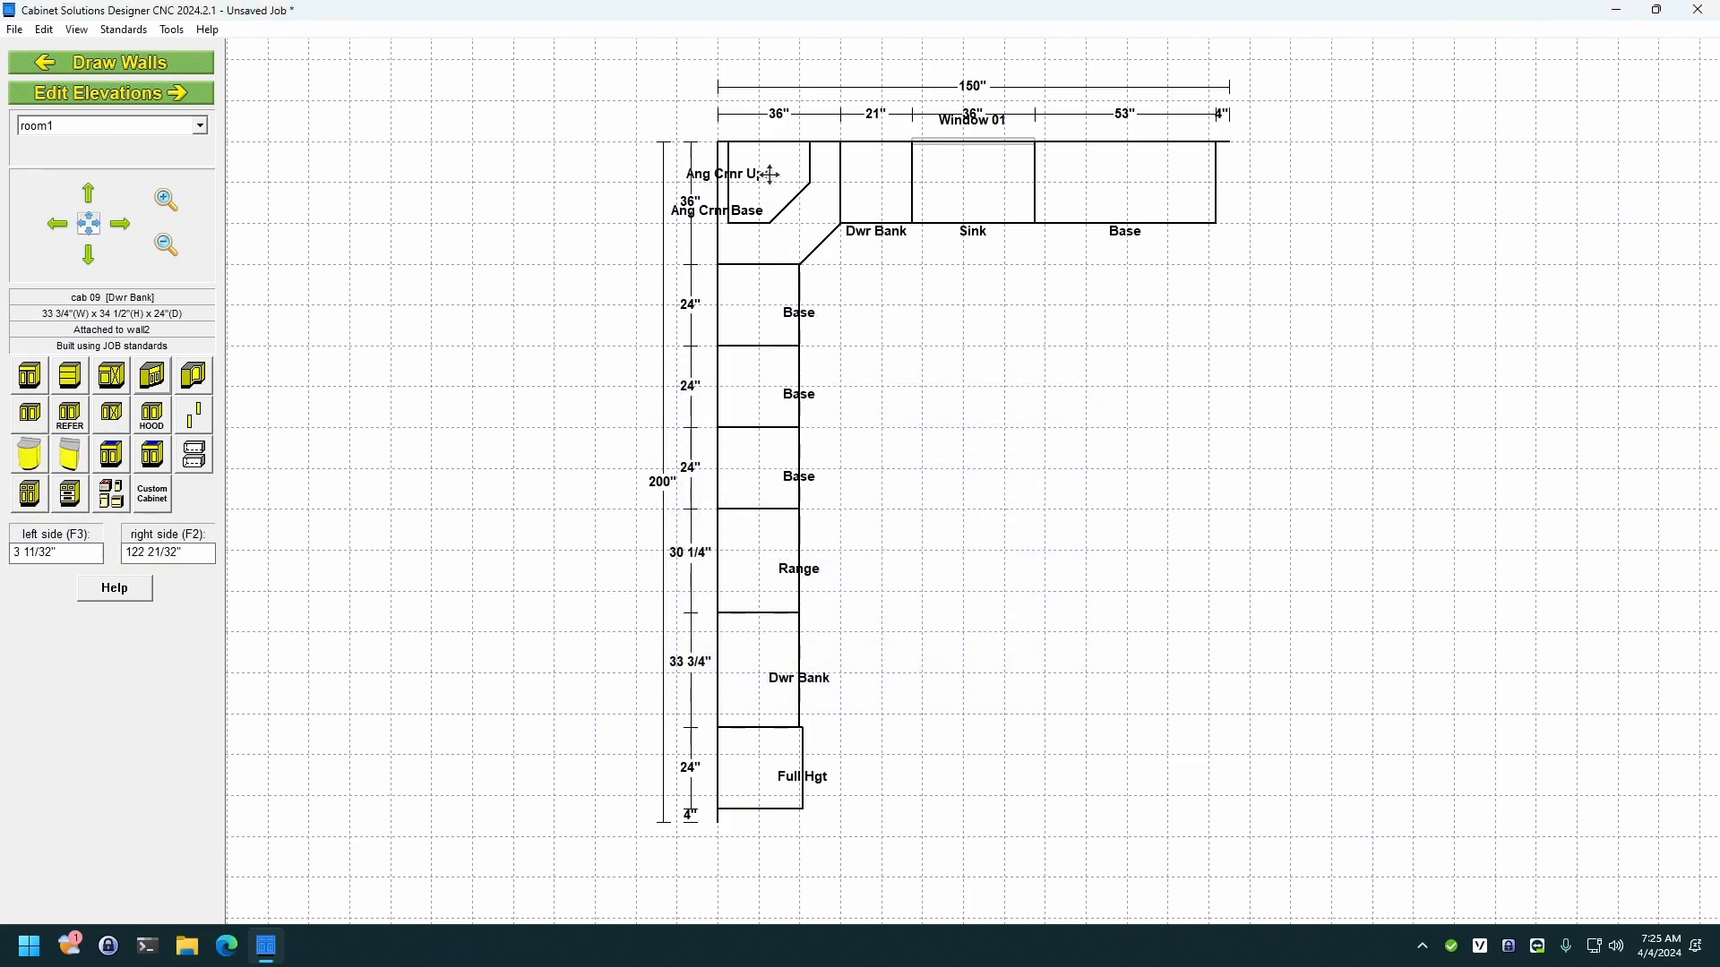
pyautogui.click(750, 154)
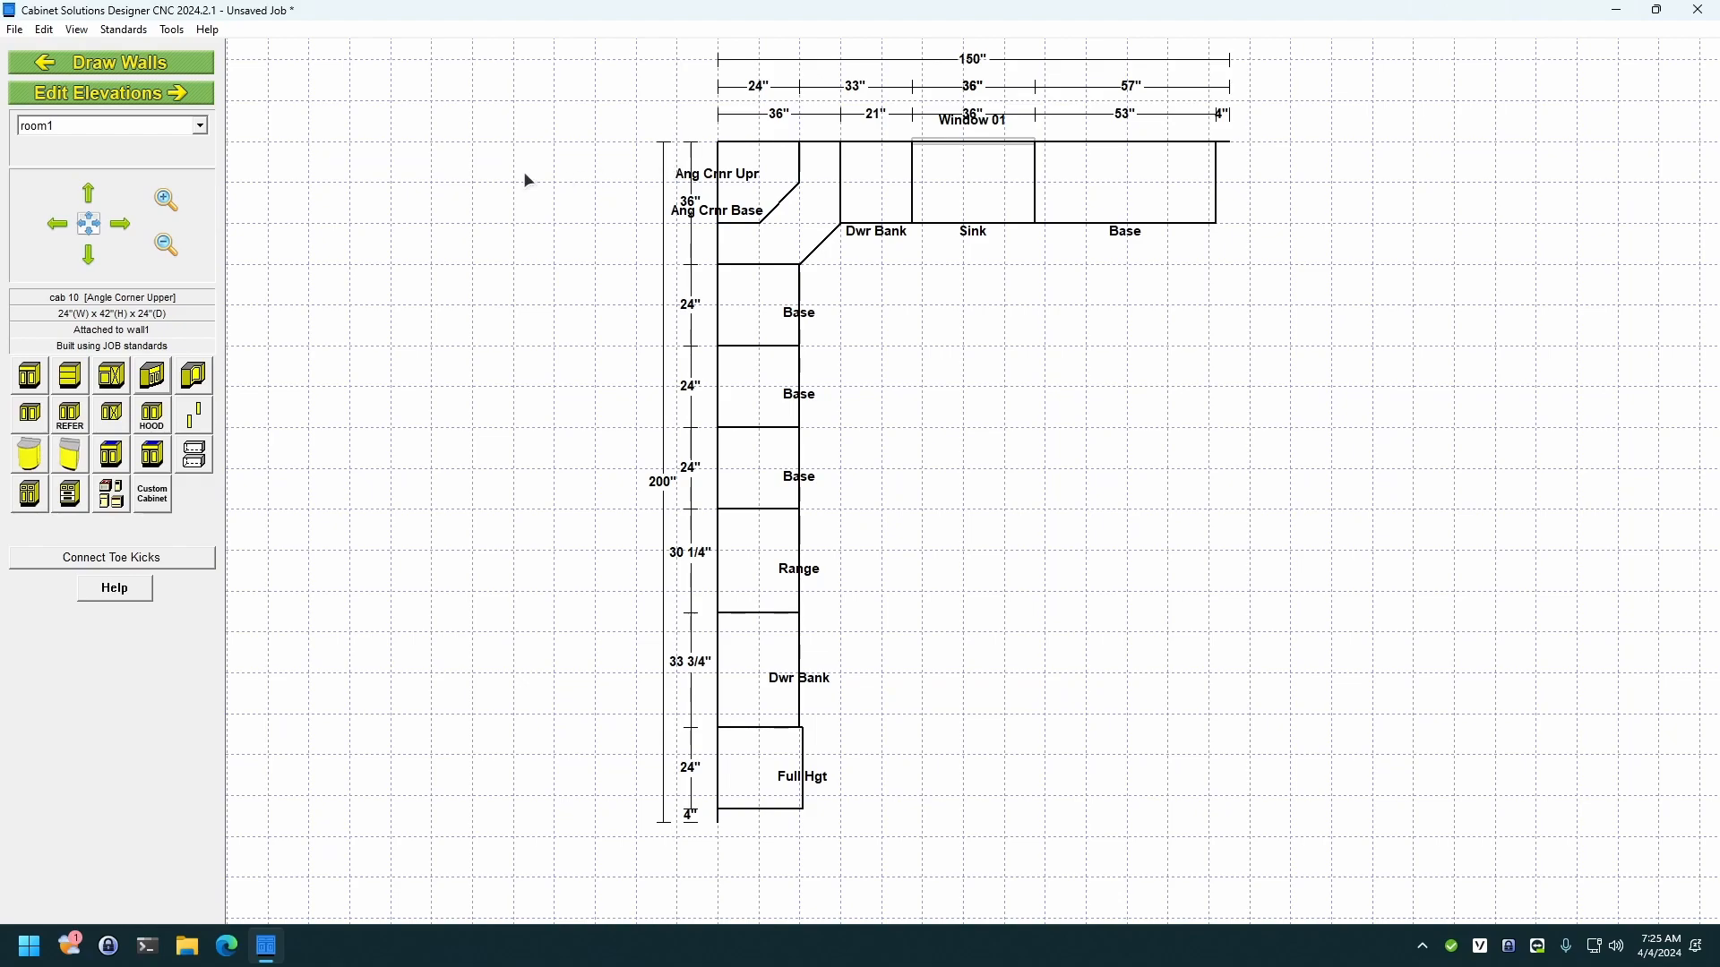
# Step: Place an Upper cabinet with an entered width of 50" between the angle corner upper and the window, using Smart Placer
pyautogui.click(31, 417)
pyautogui.write('50')
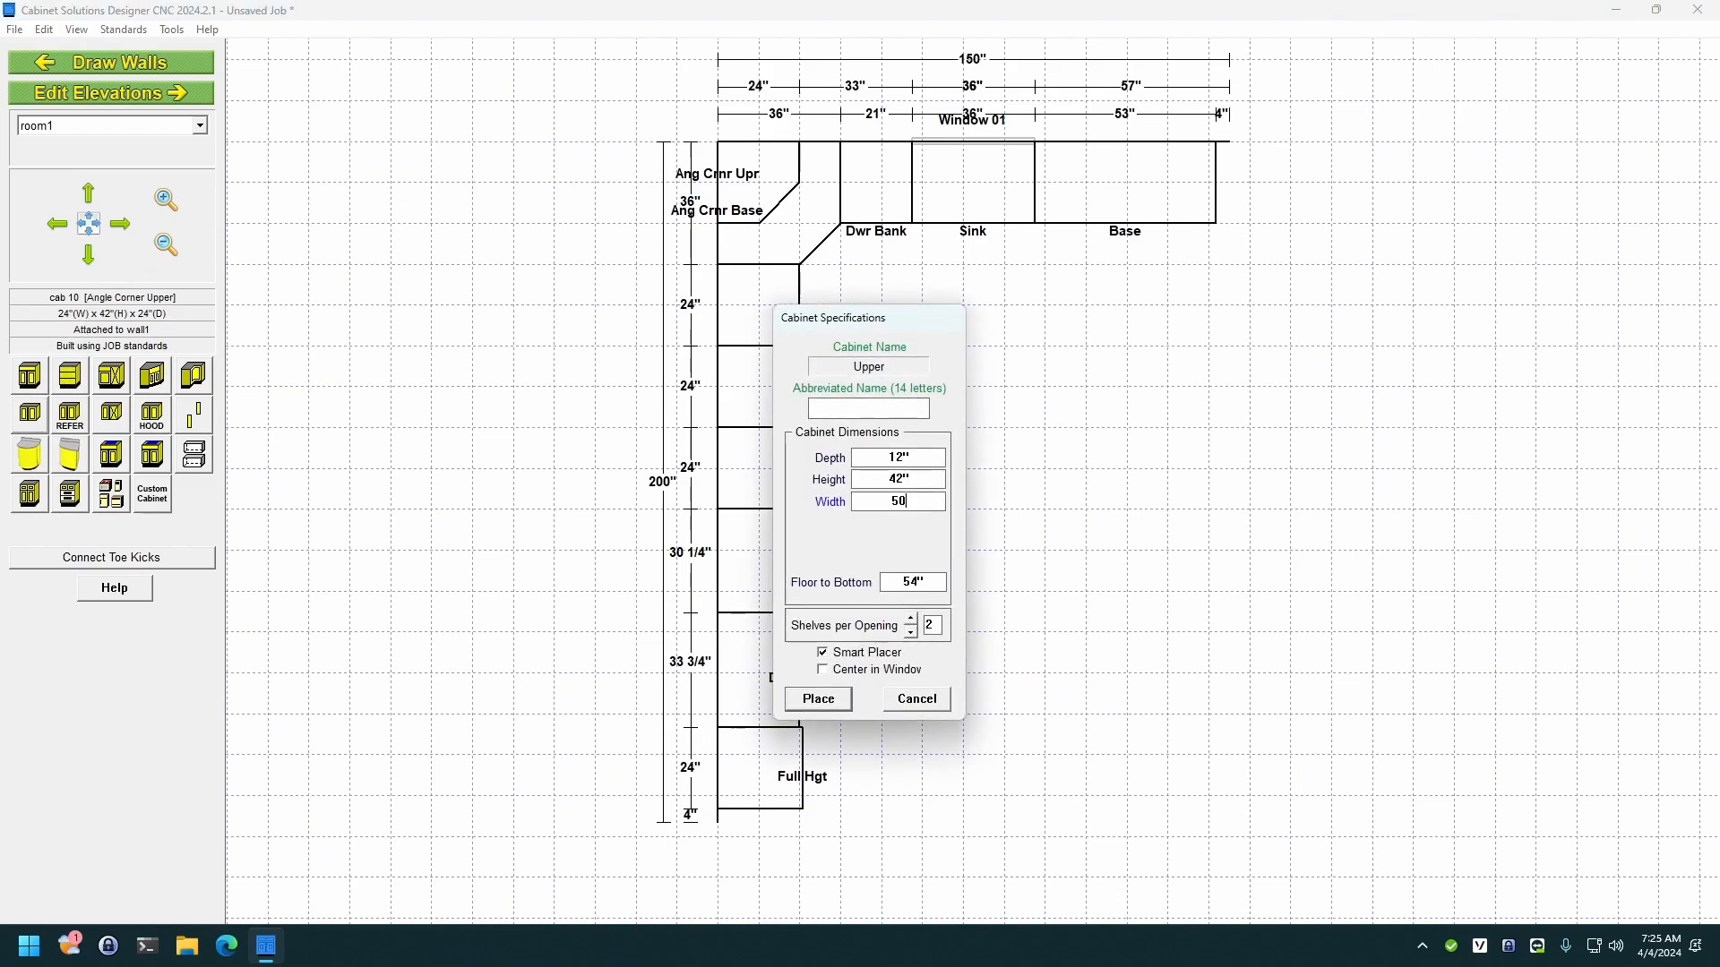
pyautogui.press('Return')
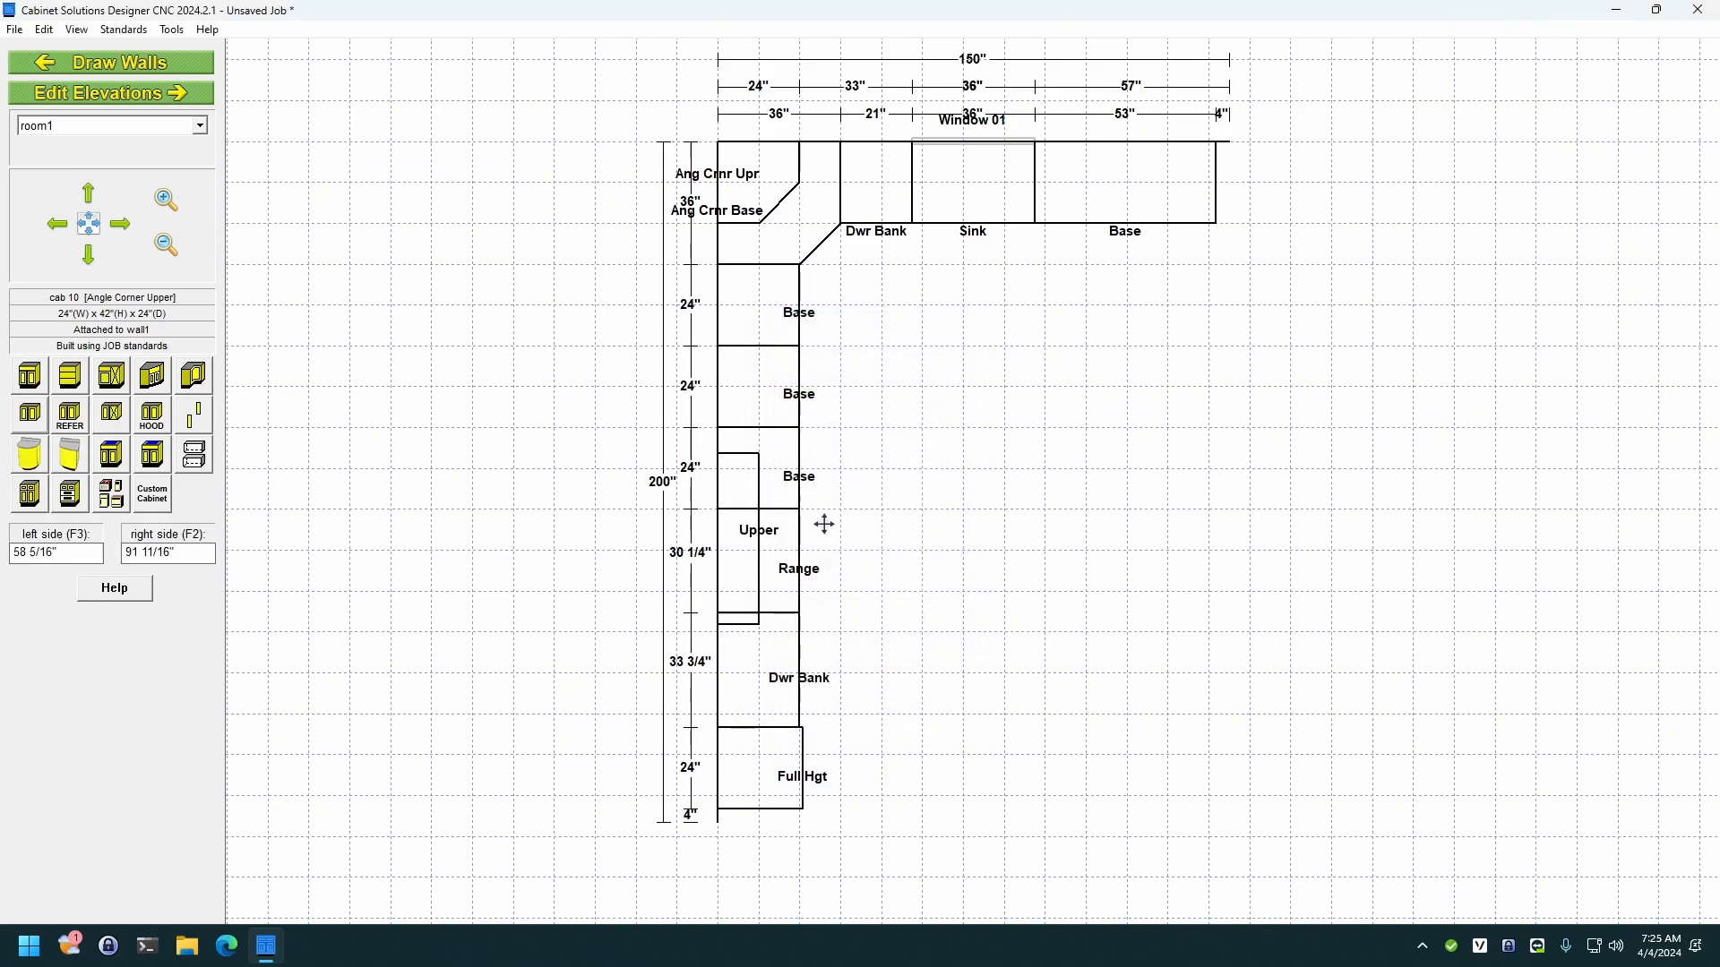
pyautogui.click(858, 199)
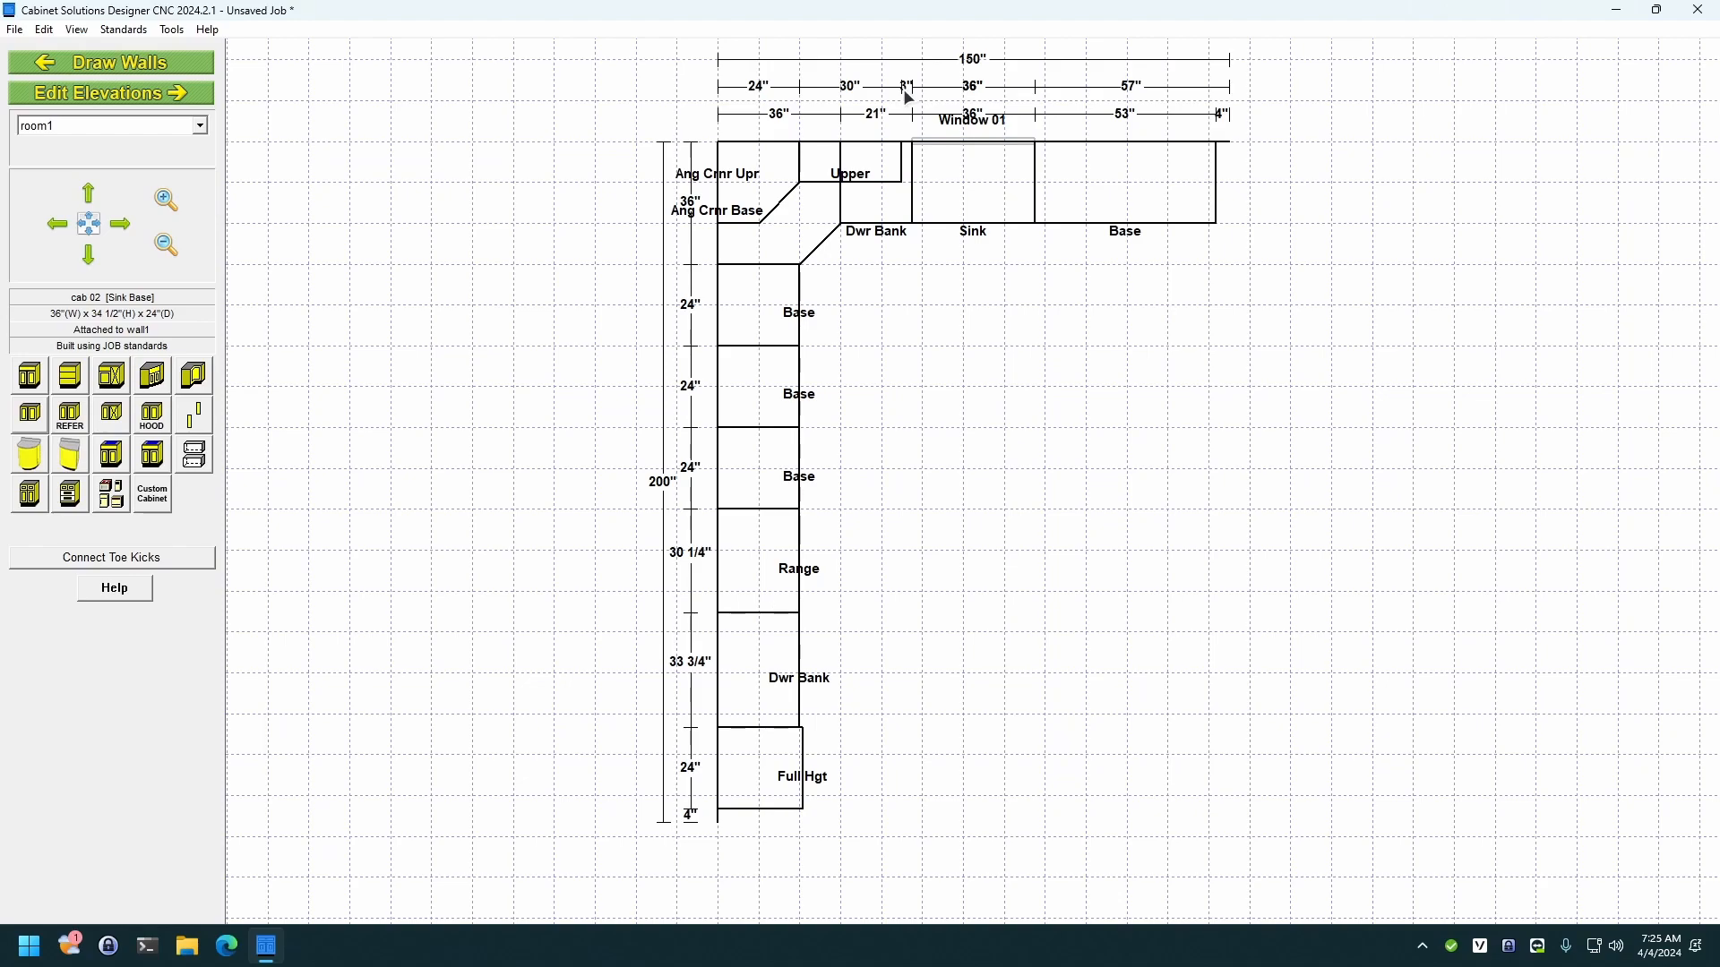
# Step: Place an Upper cabinet with an entered width of 100" to the right of the window, using Smart Placer
pyautogui.click(29, 424)
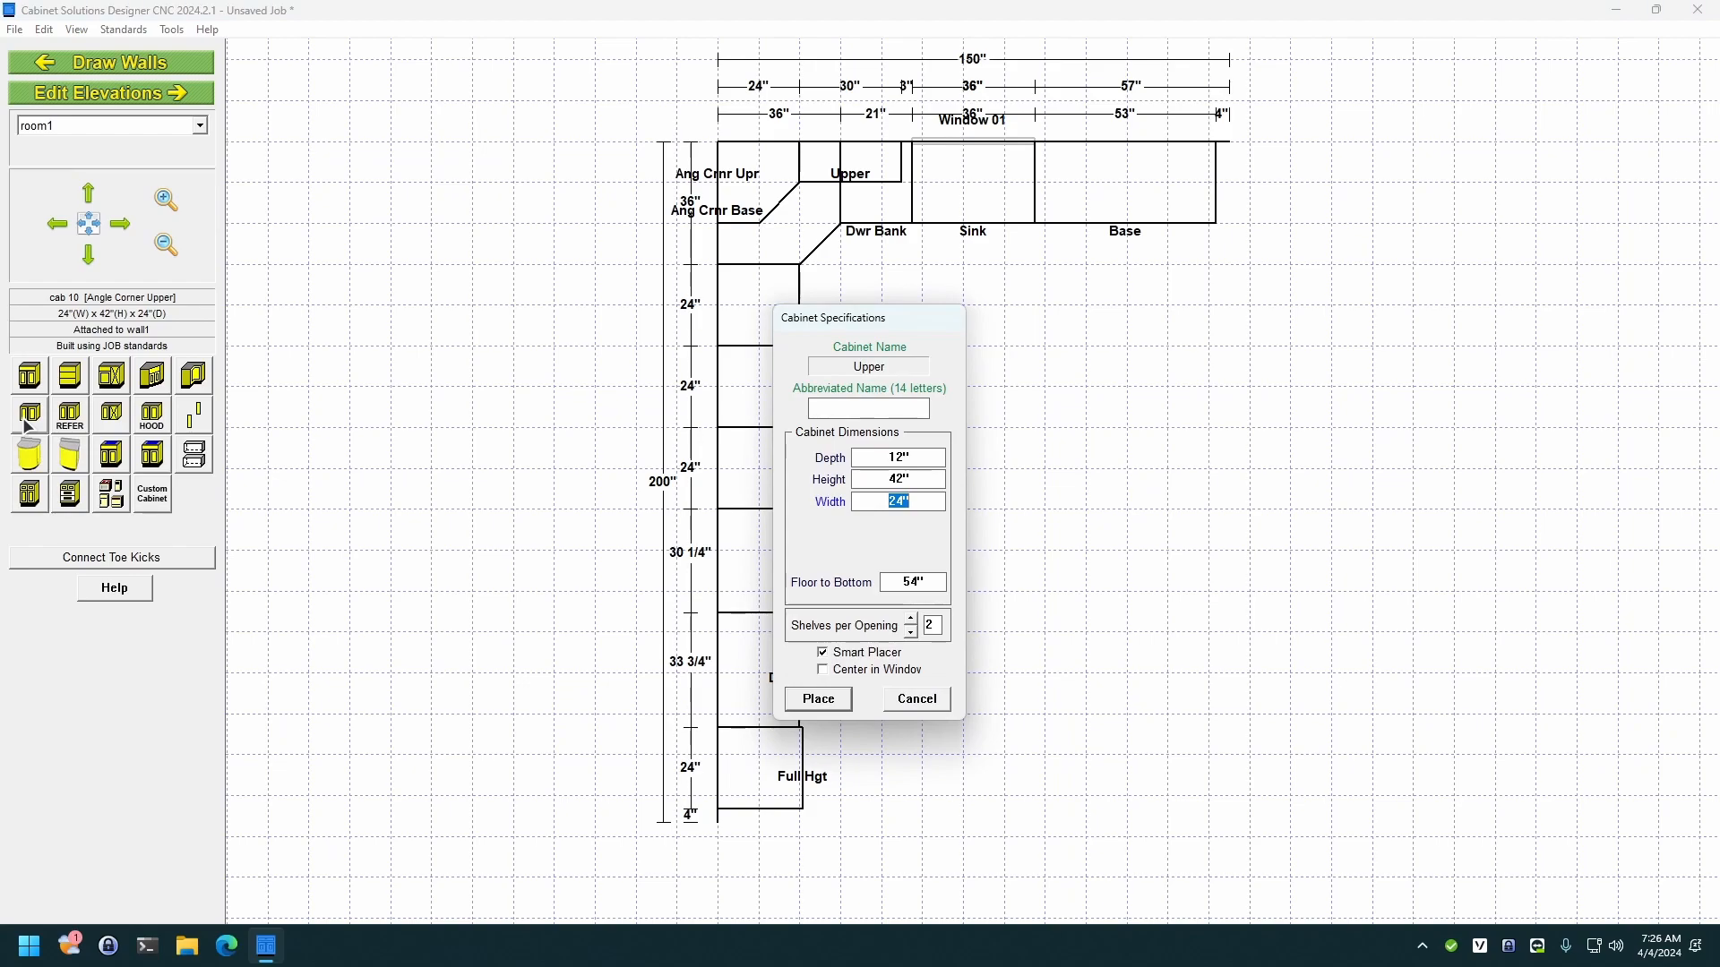
pyautogui.write('100')
pyautogui.click(794, 698)
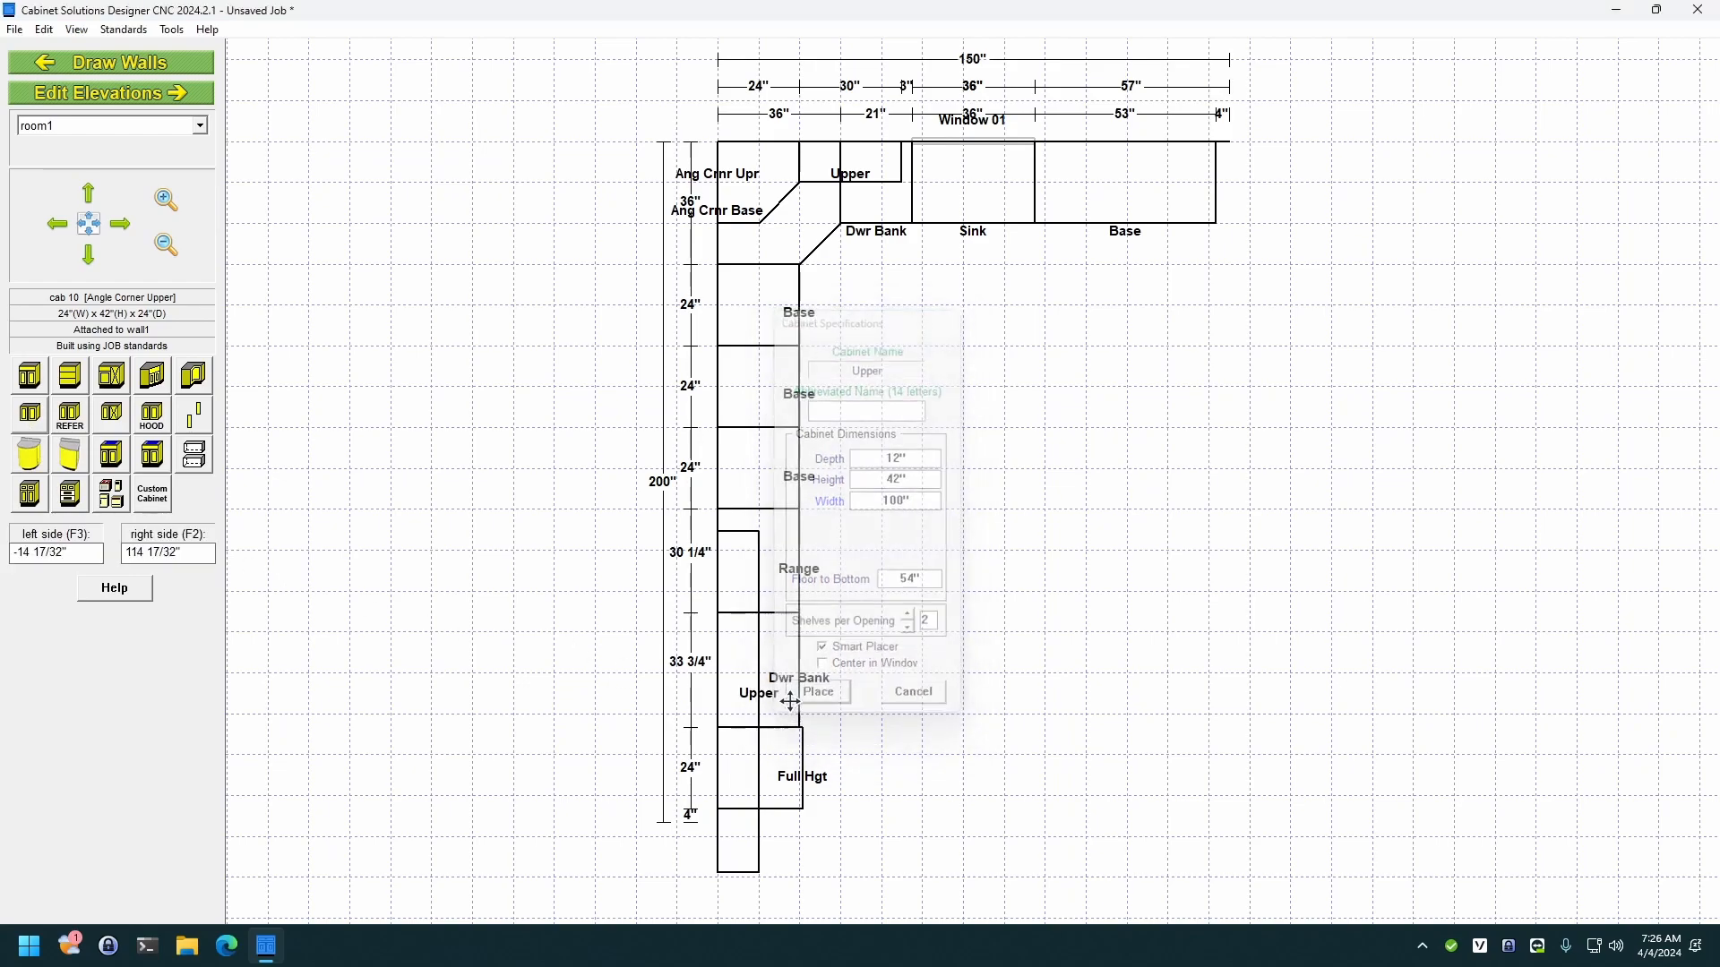
pyautogui.click(1149, 263)
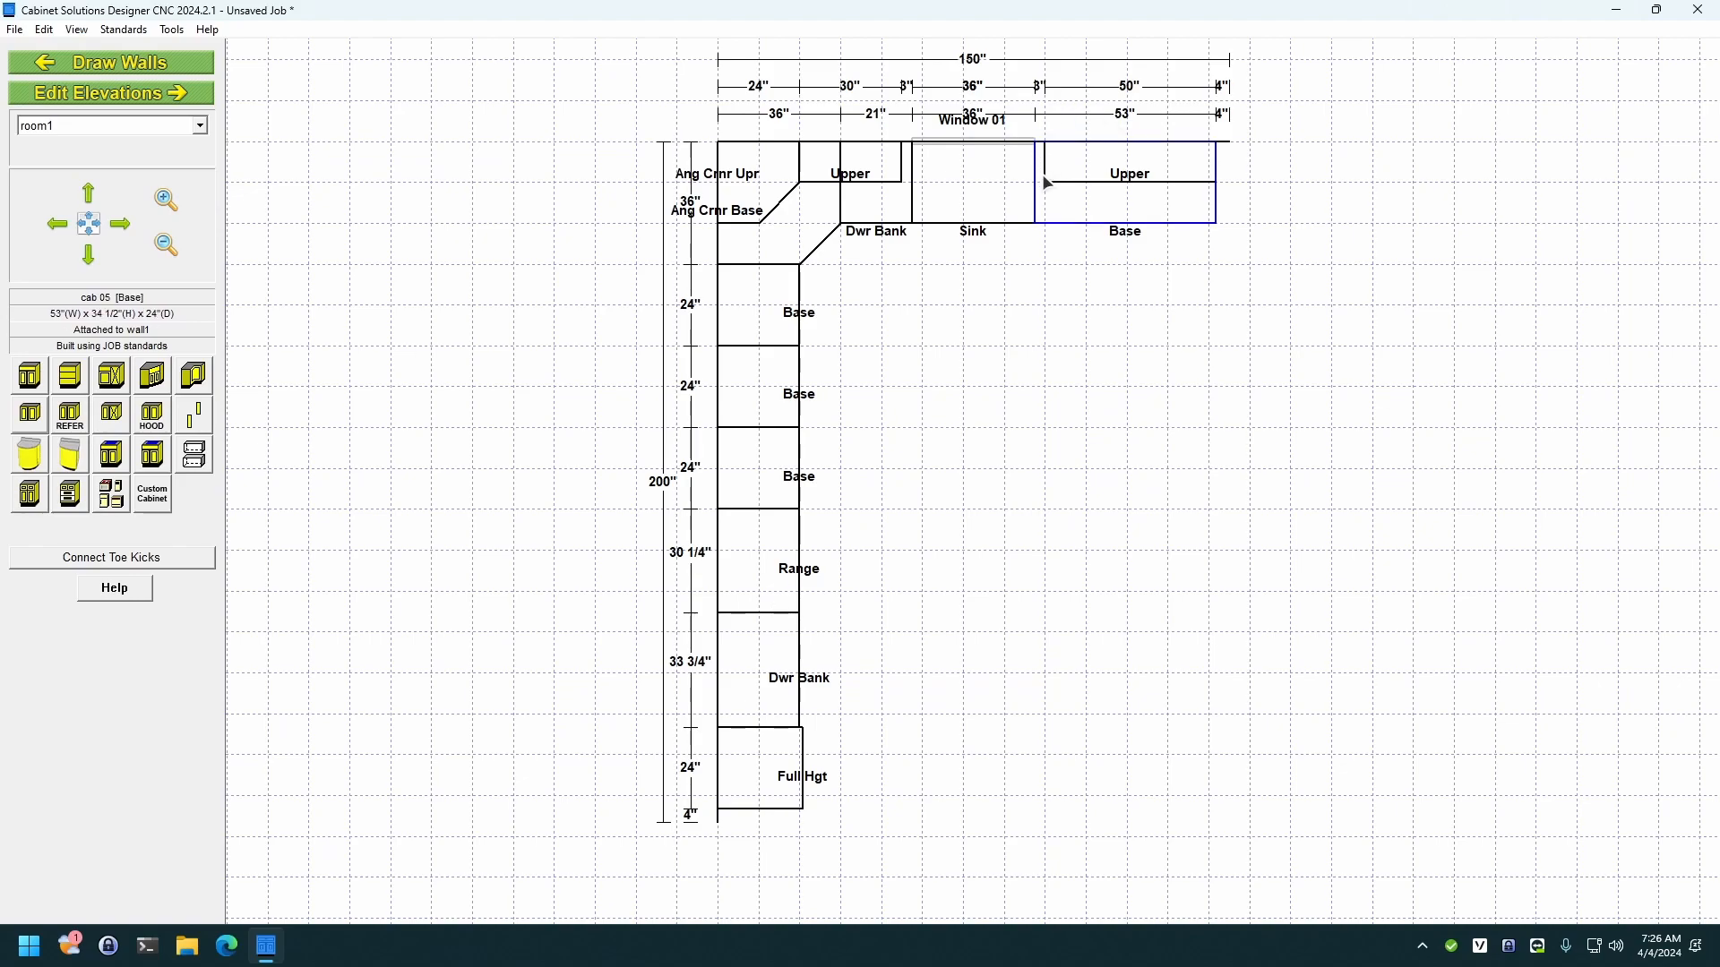
# Step: Place a 12" wide Upper cabinet on the 200" wall, directly below the angle corner upper
pyautogui.click(36, 412)
pyautogui.write('12')
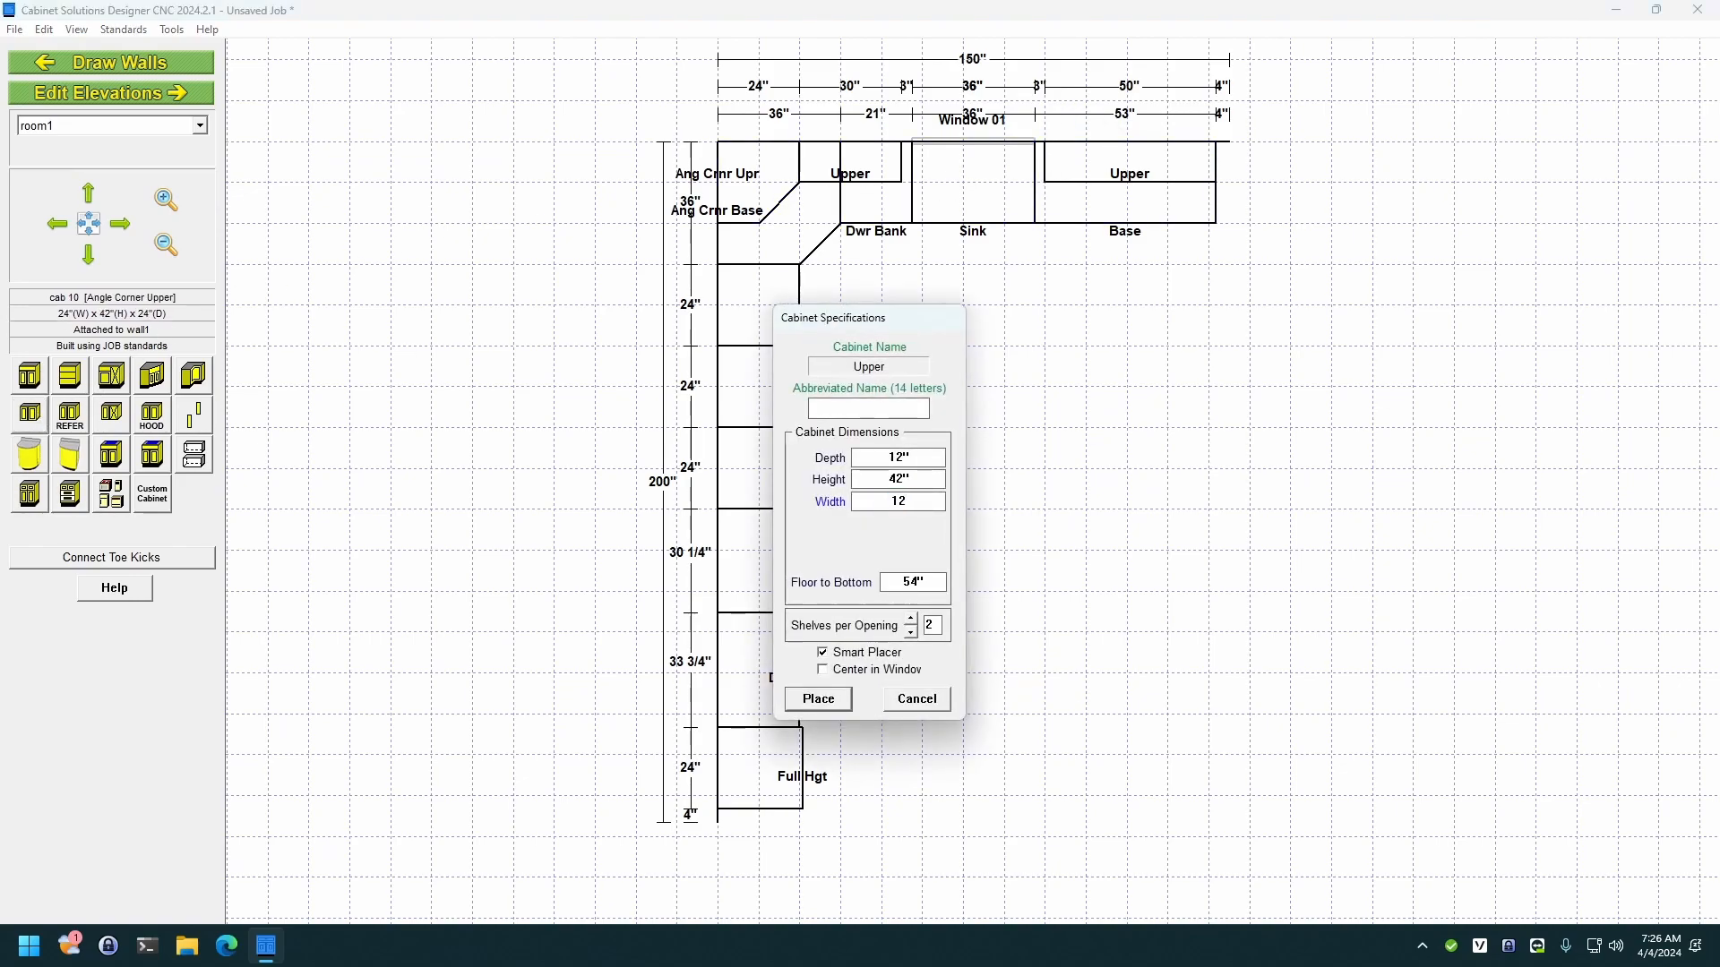
pyautogui.click(818, 698)
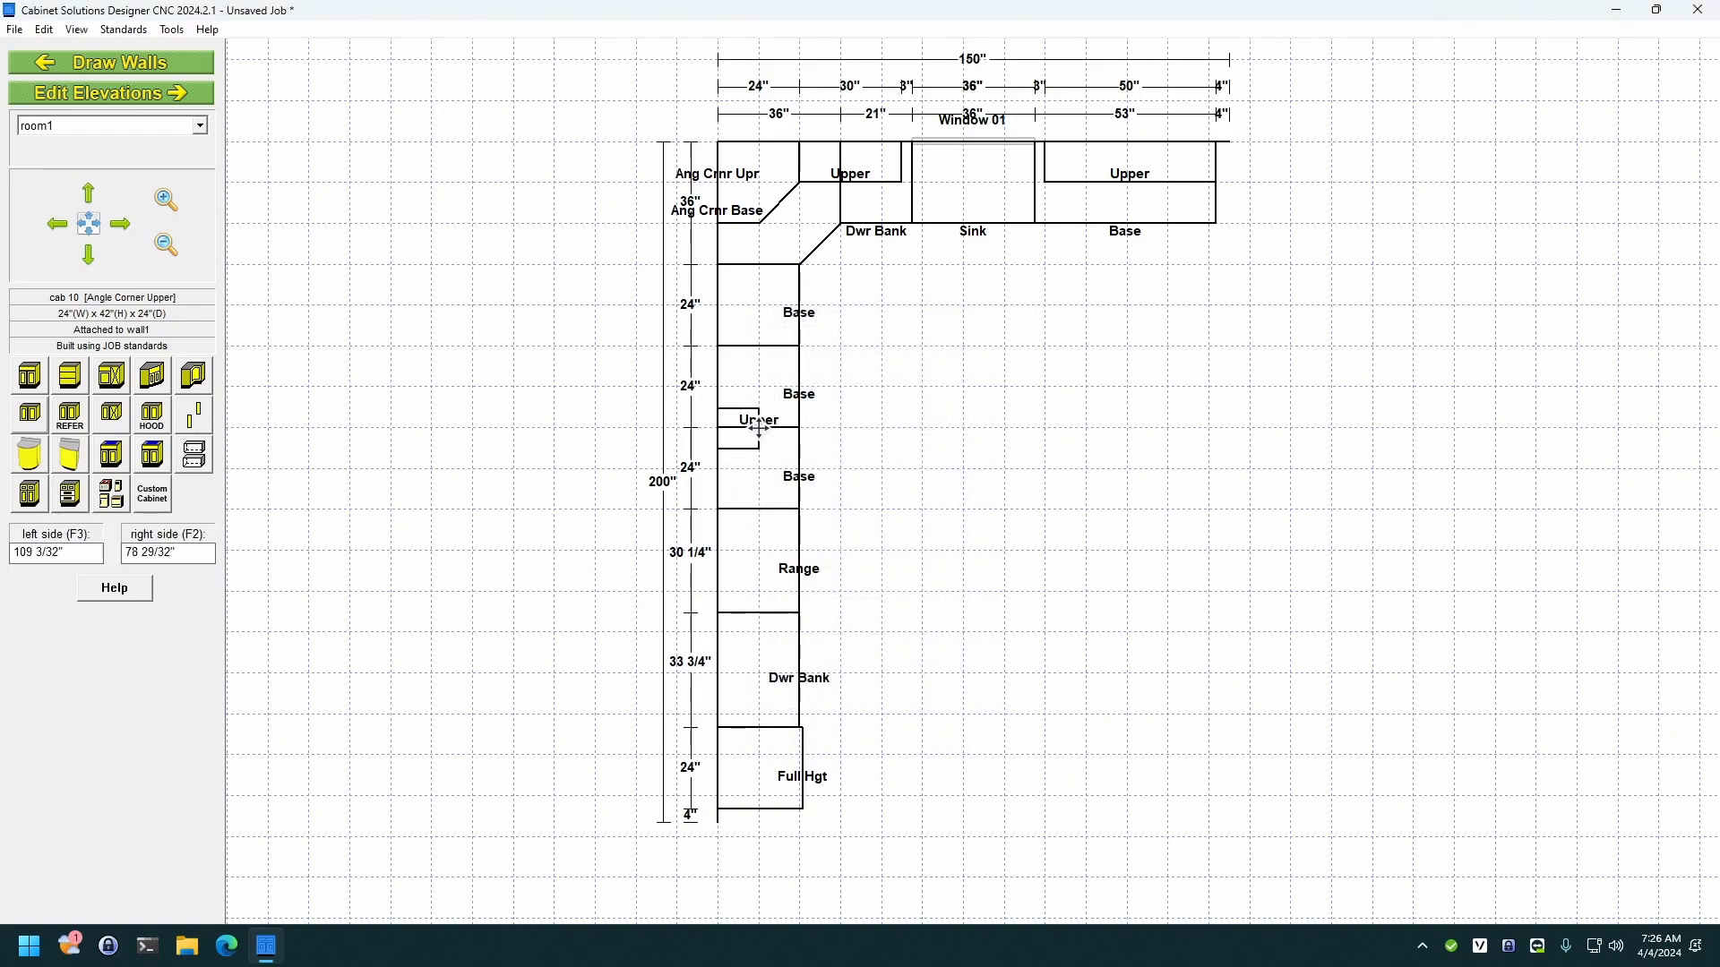
pyautogui.click(738, 242)
pyautogui.click(742, 307)
pyautogui.click(735, 422)
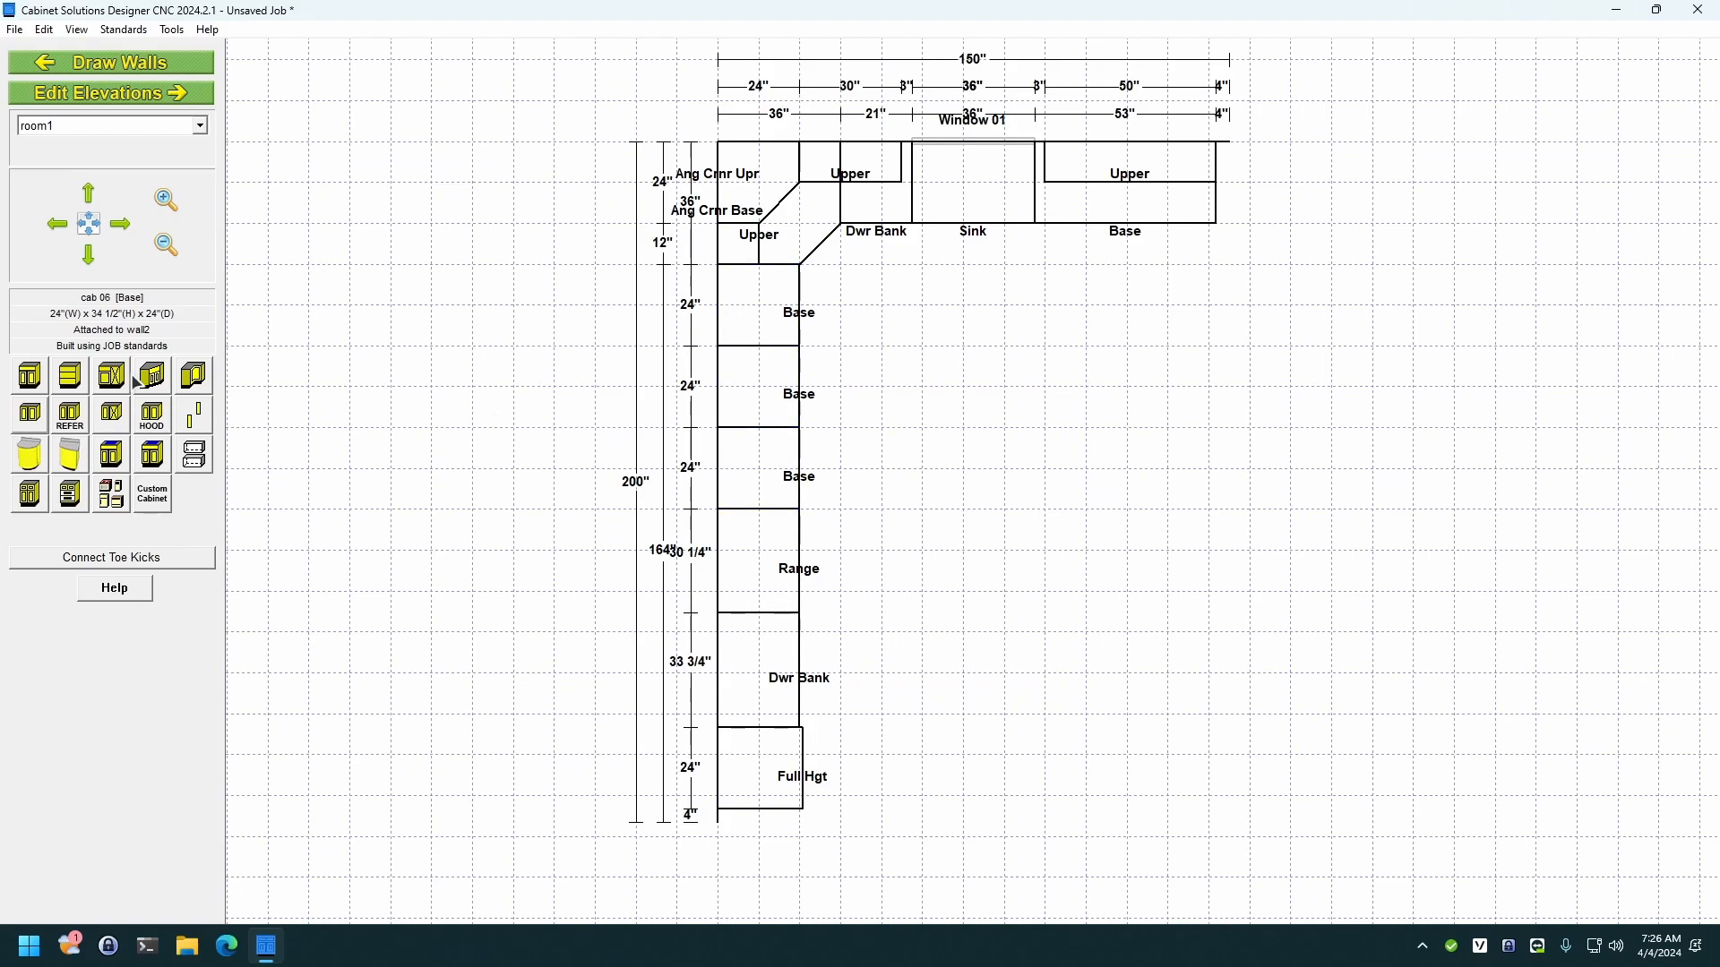
# Step: Place a 72" wide Upper cabinet over the three base cabinets on the 200" wall
pyautogui.click(36, 408)
pyautogui.write('72')
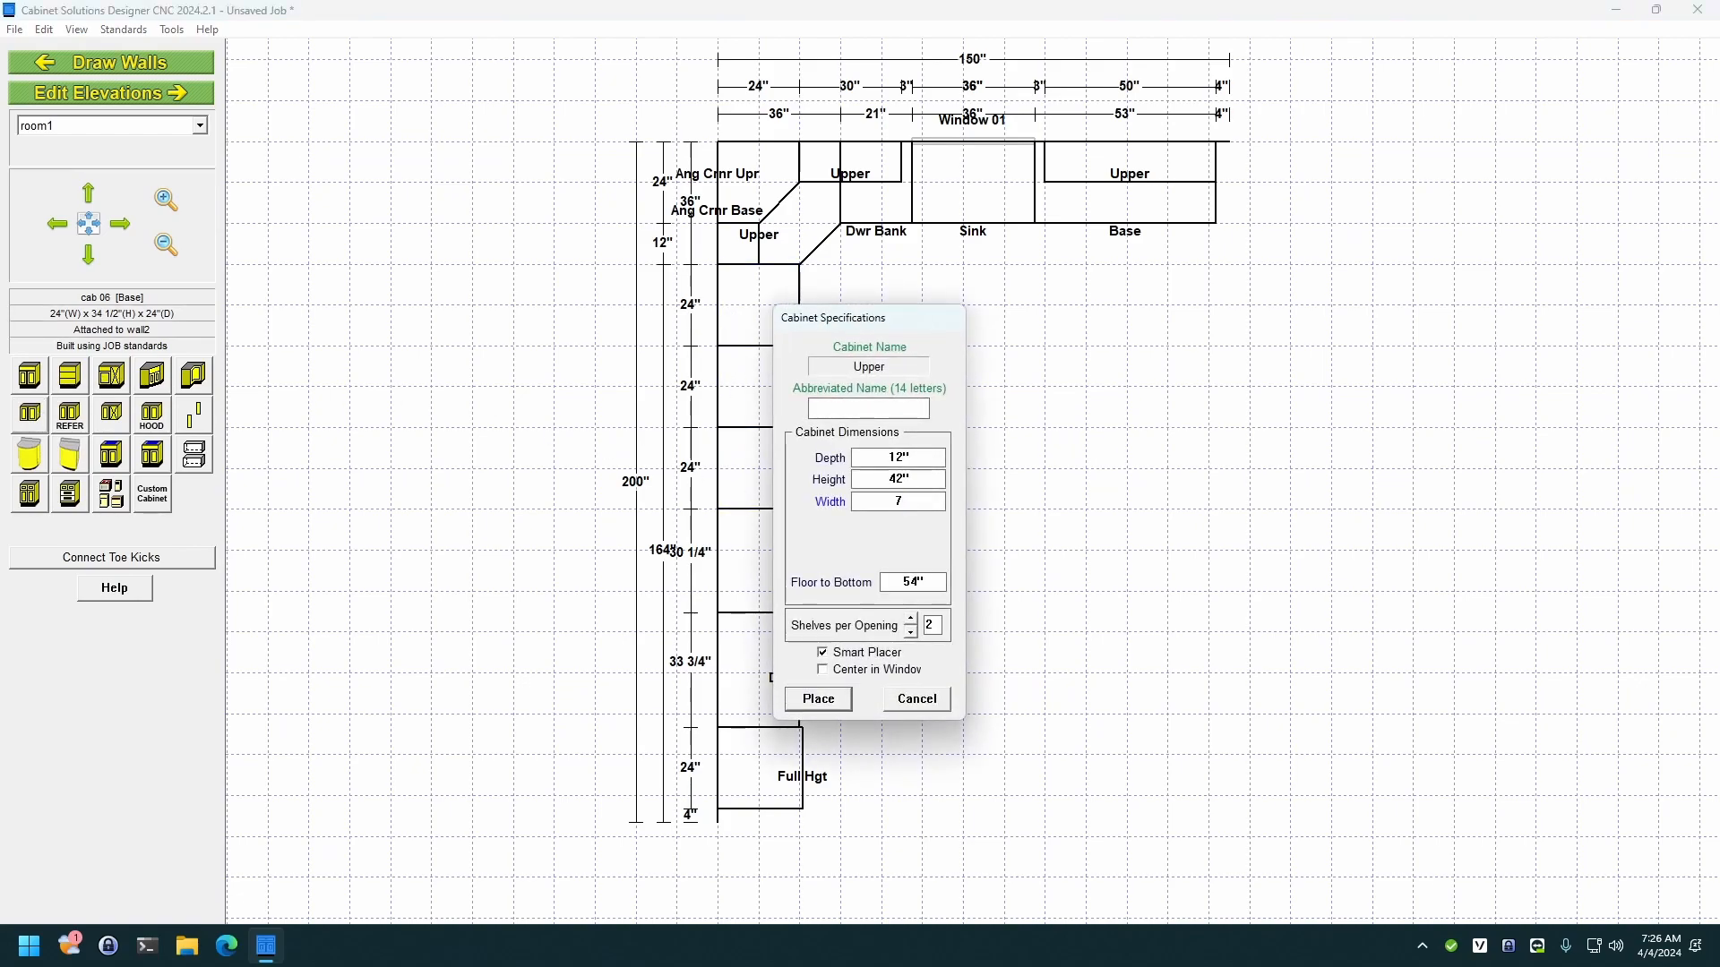
pyautogui.click(817, 698)
pyautogui.click(721, 378)
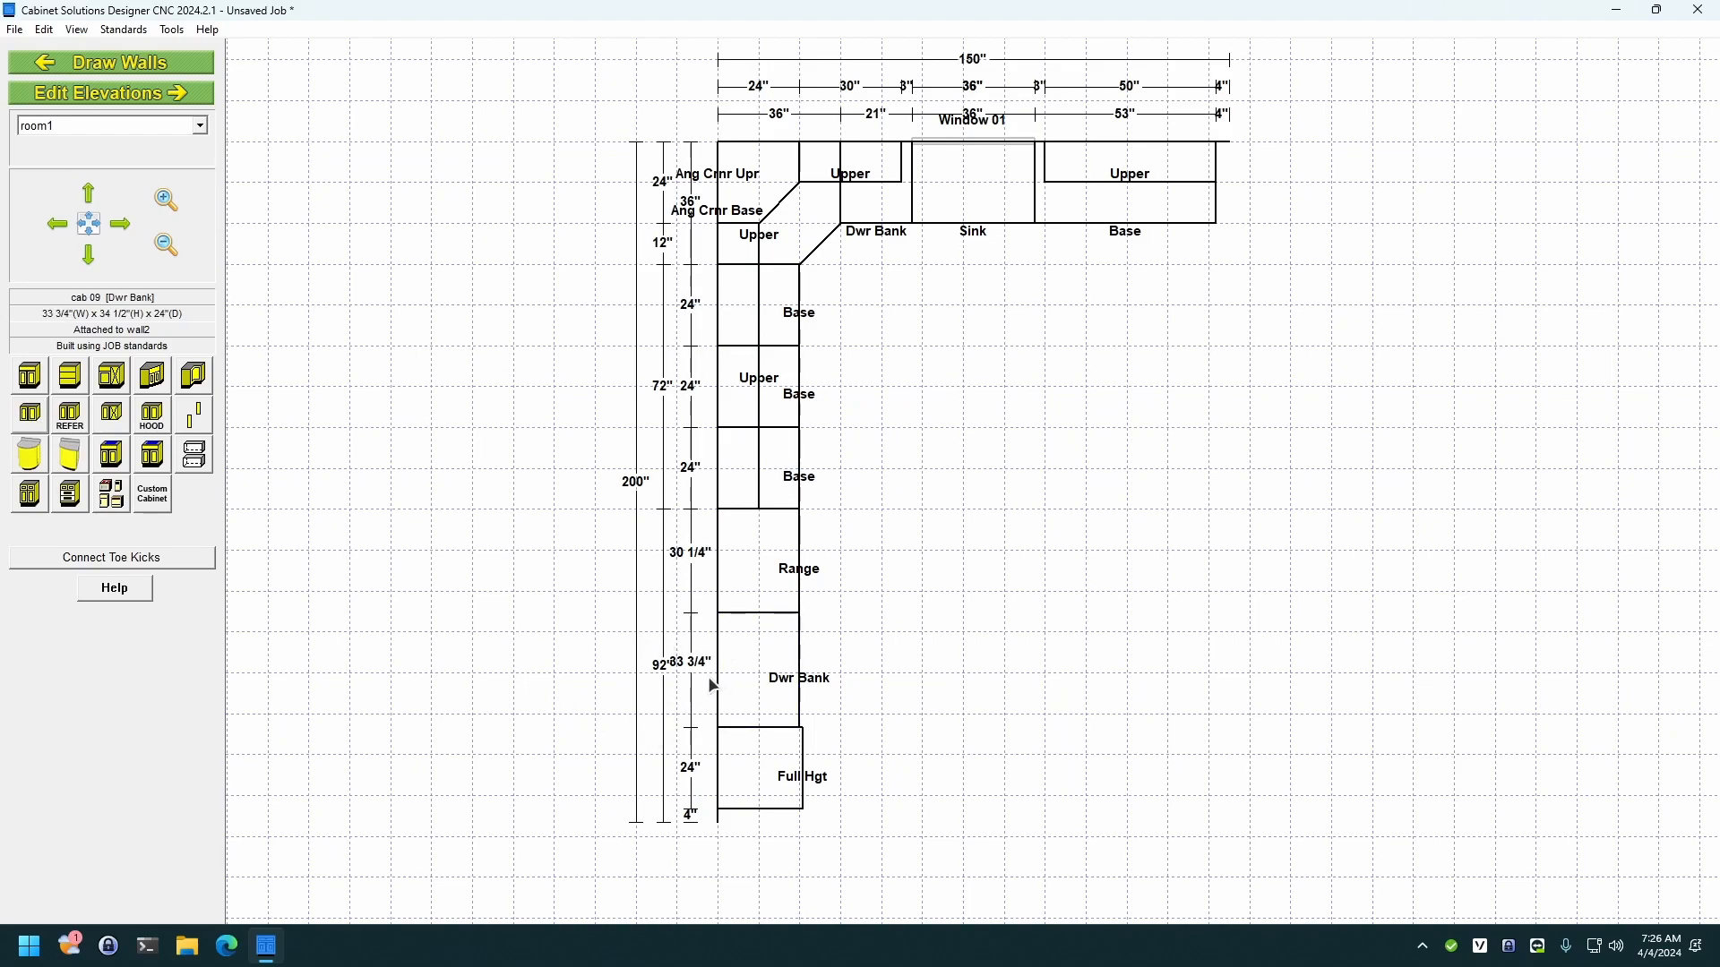
# Step: Place a 33.75" wide Upper cabinet over the drawer bank between the range and the pantry
pyautogui.click(29, 414)
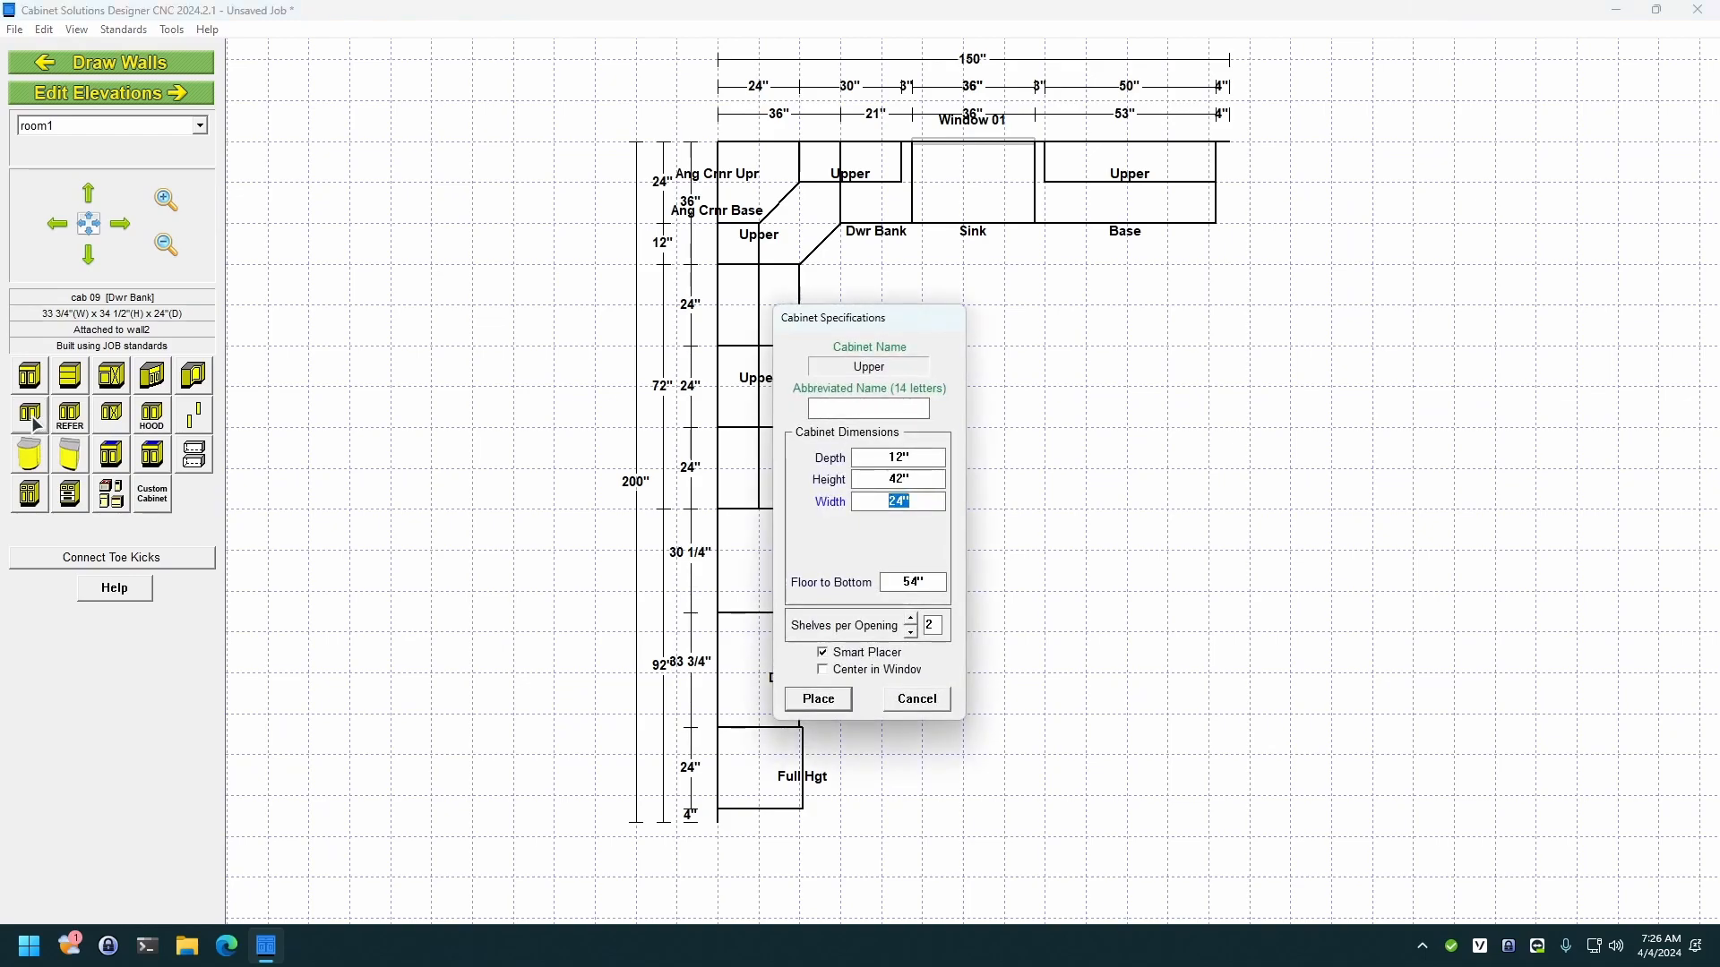
pyautogui.write('33.75')
pyautogui.click(794, 702)
pyautogui.click(747, 677)
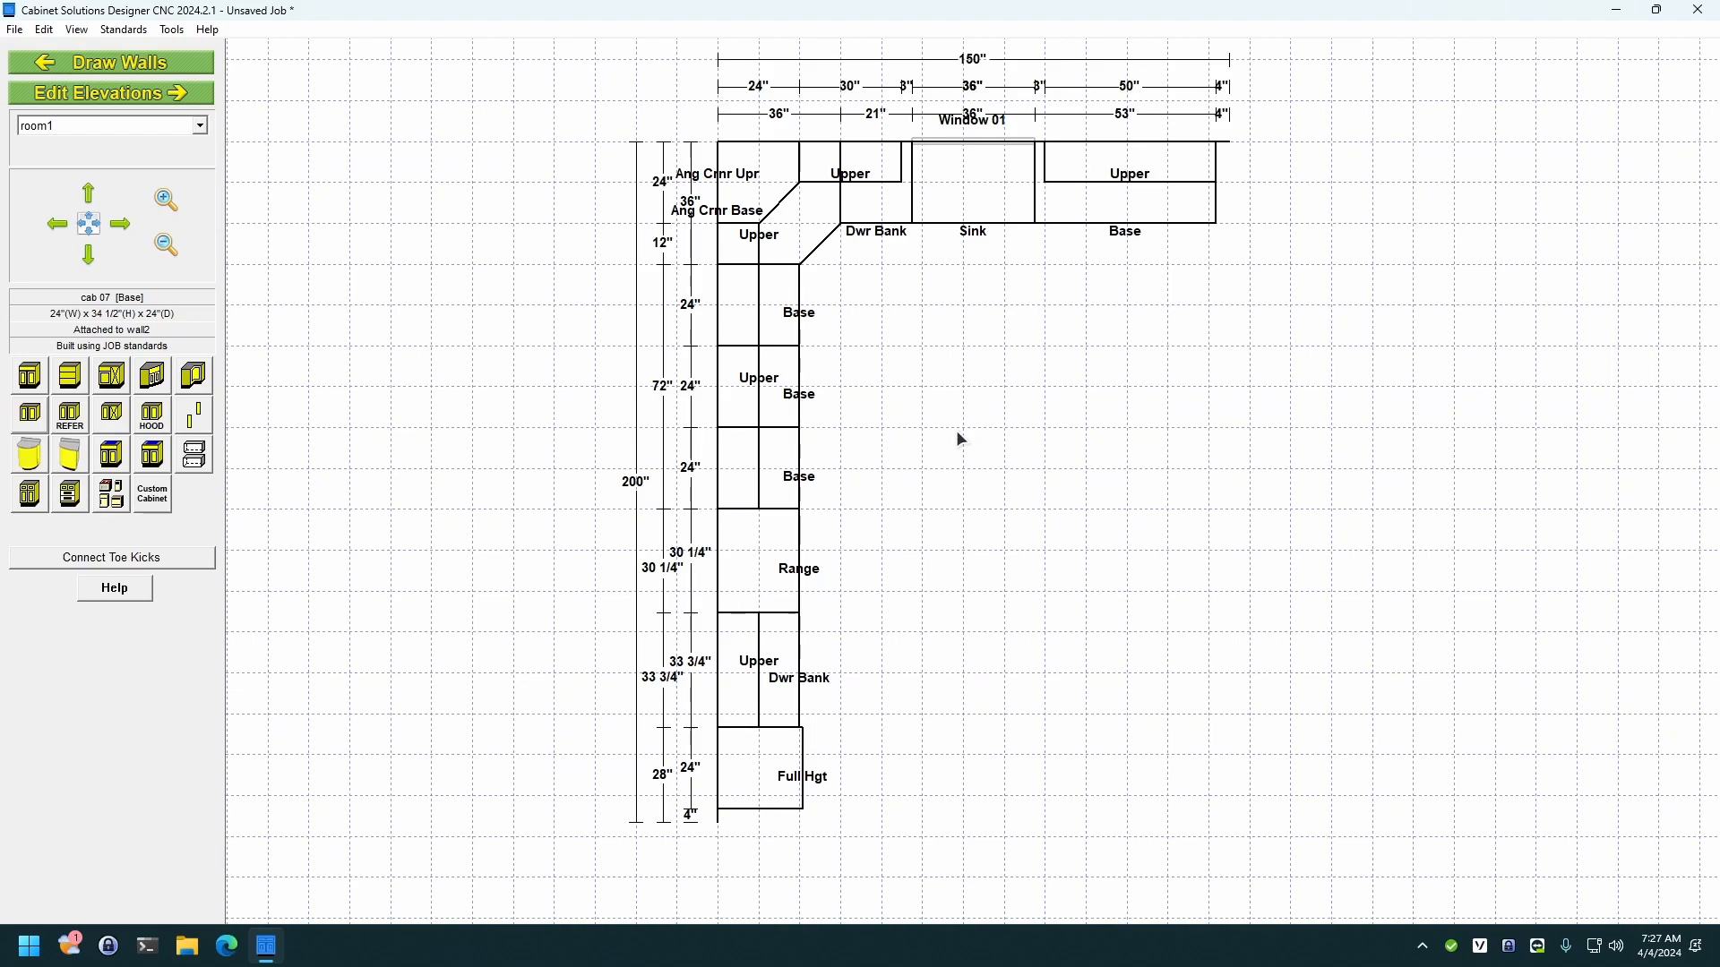
# Step: Switch to the elevation of wall1 and display the cabinet doors
pyautogui.click(164, 95)
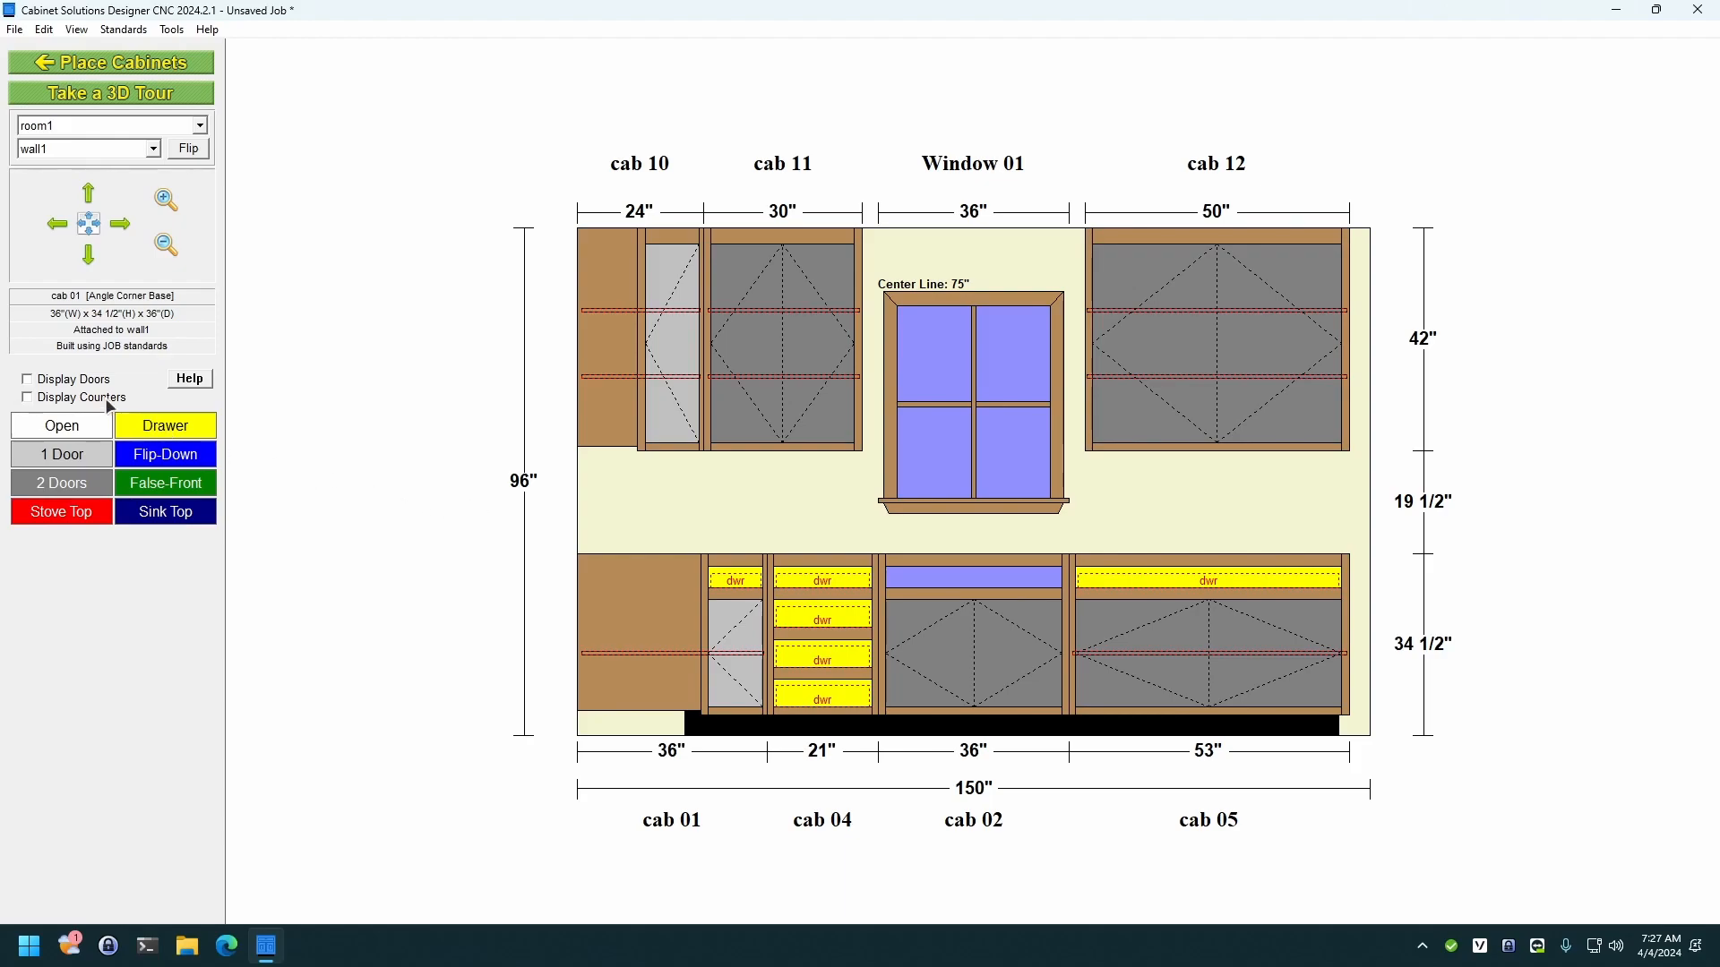
pyautogui.click(80, 379)
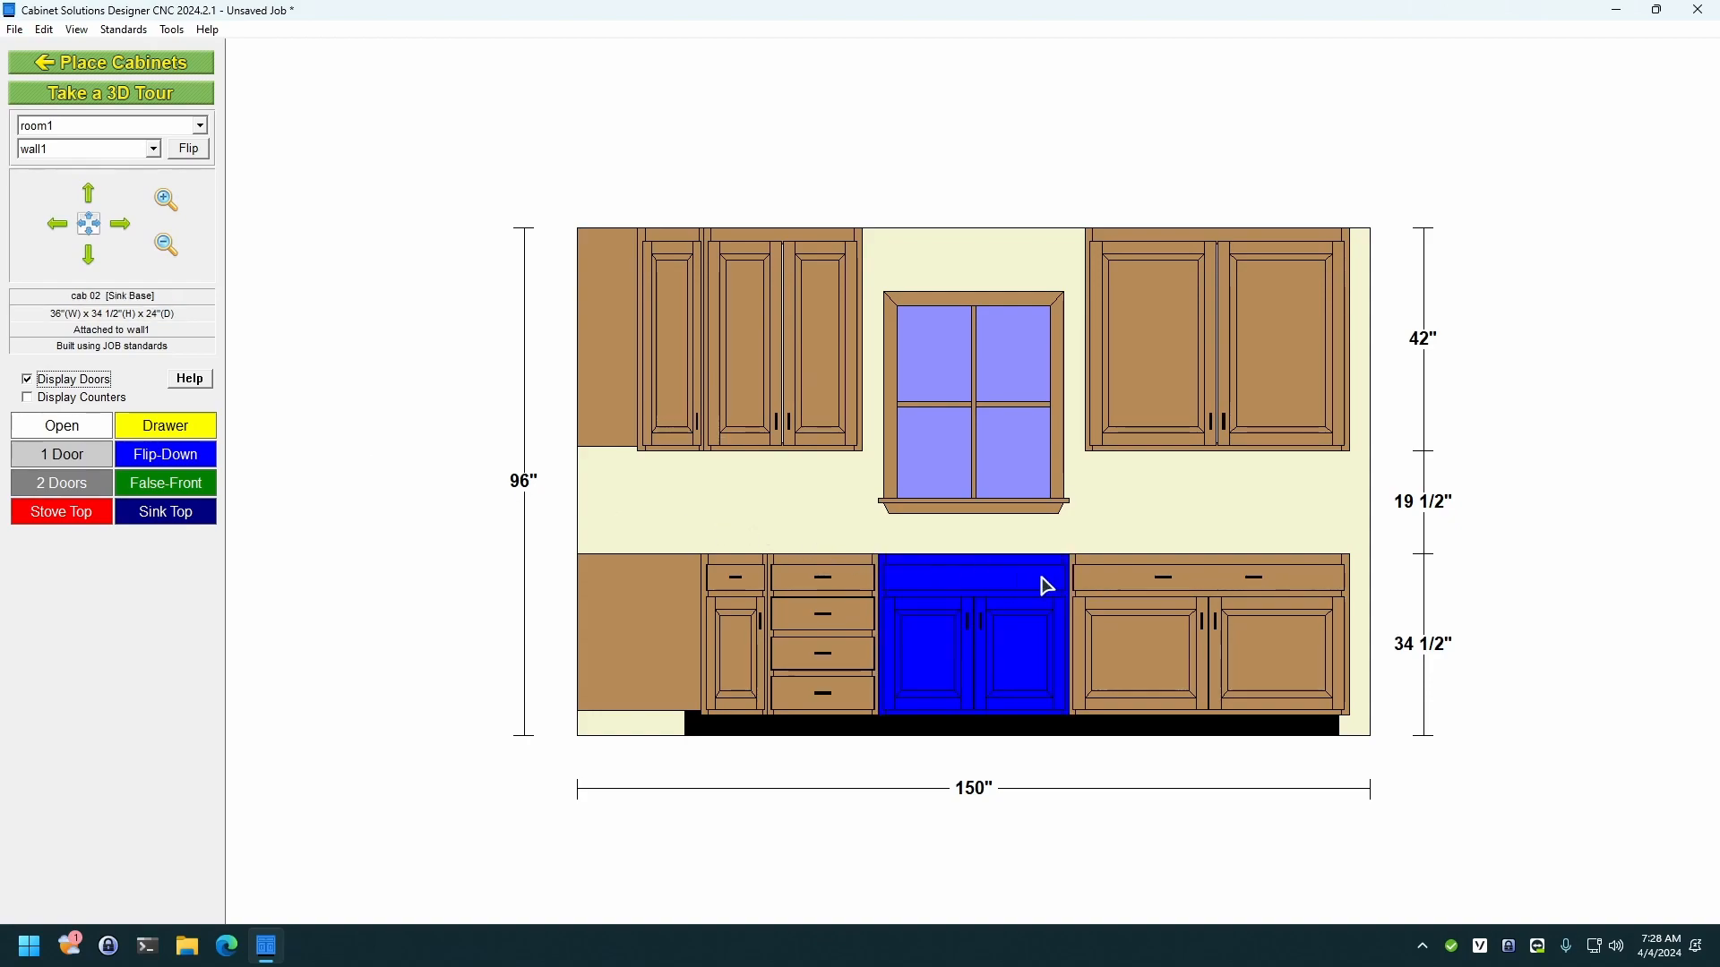
# Step: Add a 2 1/4" mullion with a centered partition to both the drawer opening and the door opening of wall1's 53" base cabinet
pyautogui.click(1230, 628)
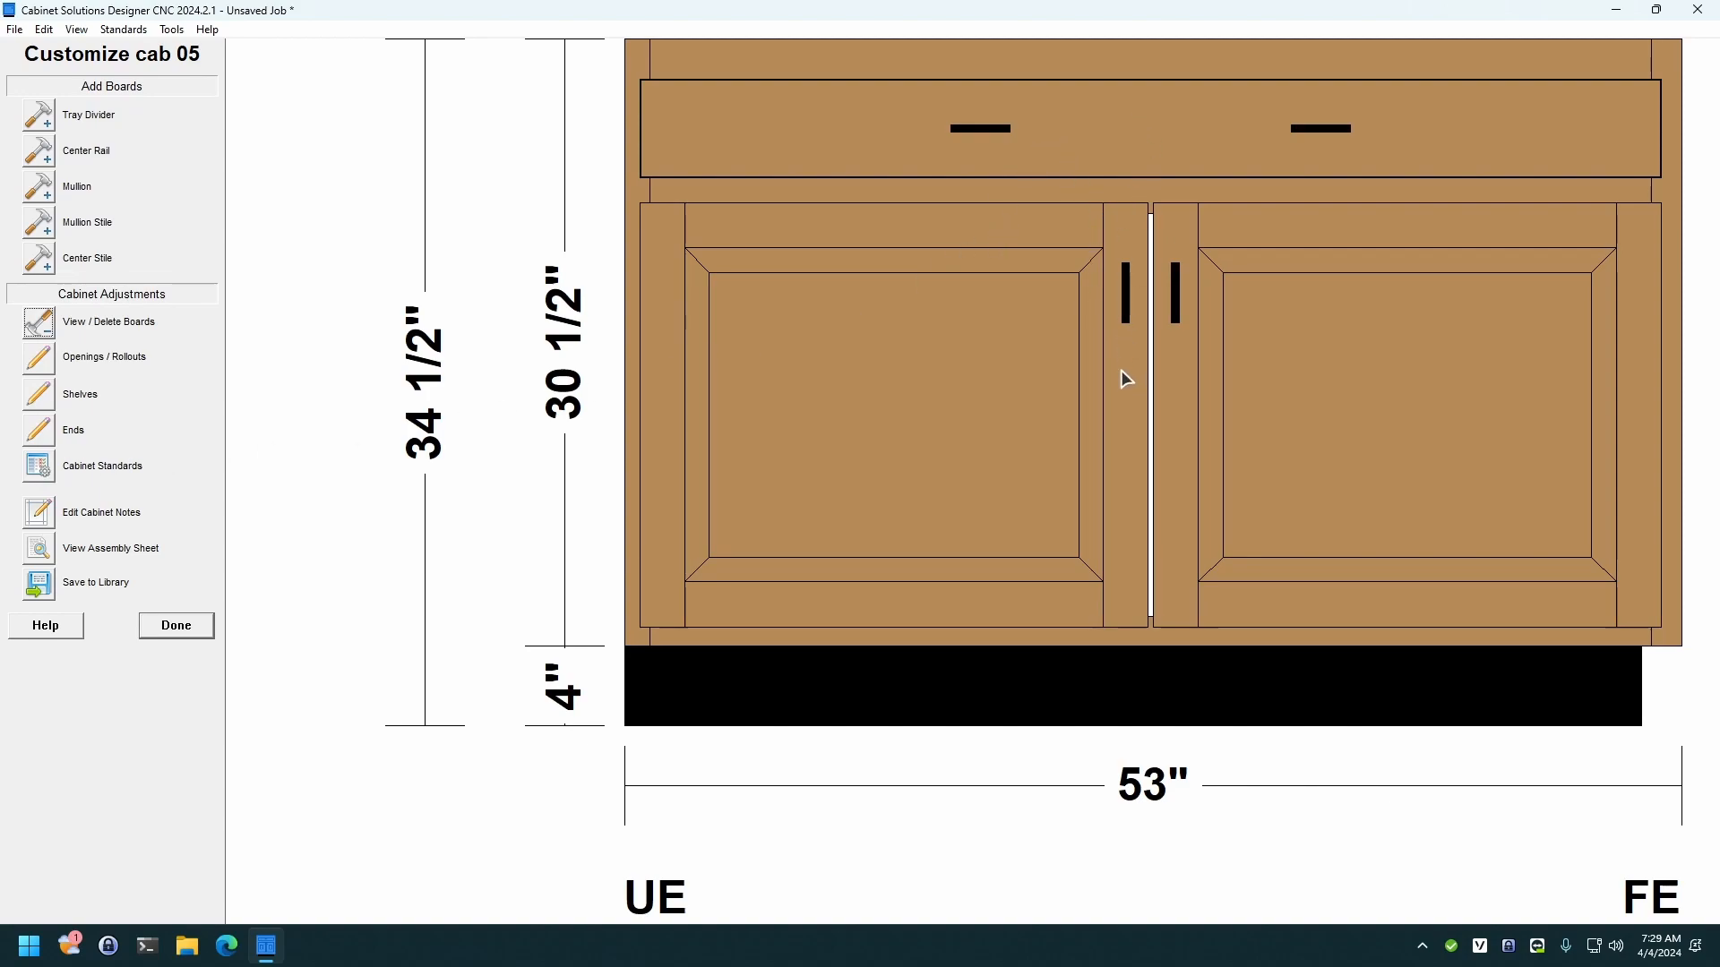
pyautogui.click(43, 190)
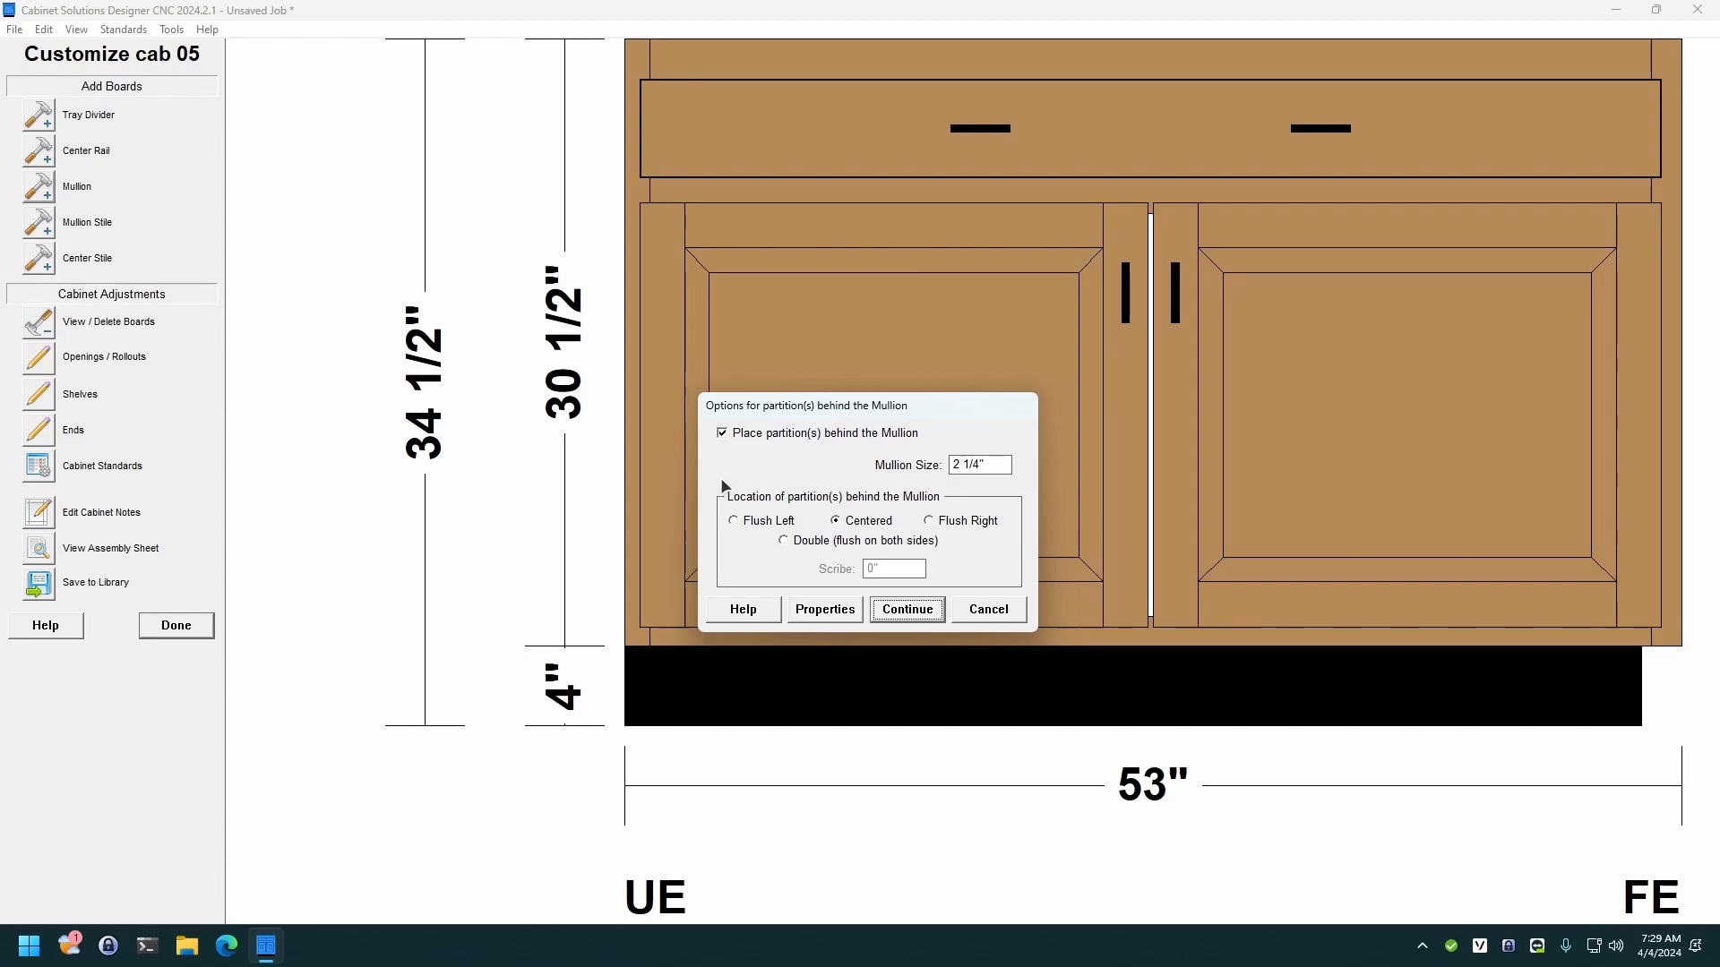
pyautogui.click(821, 613)
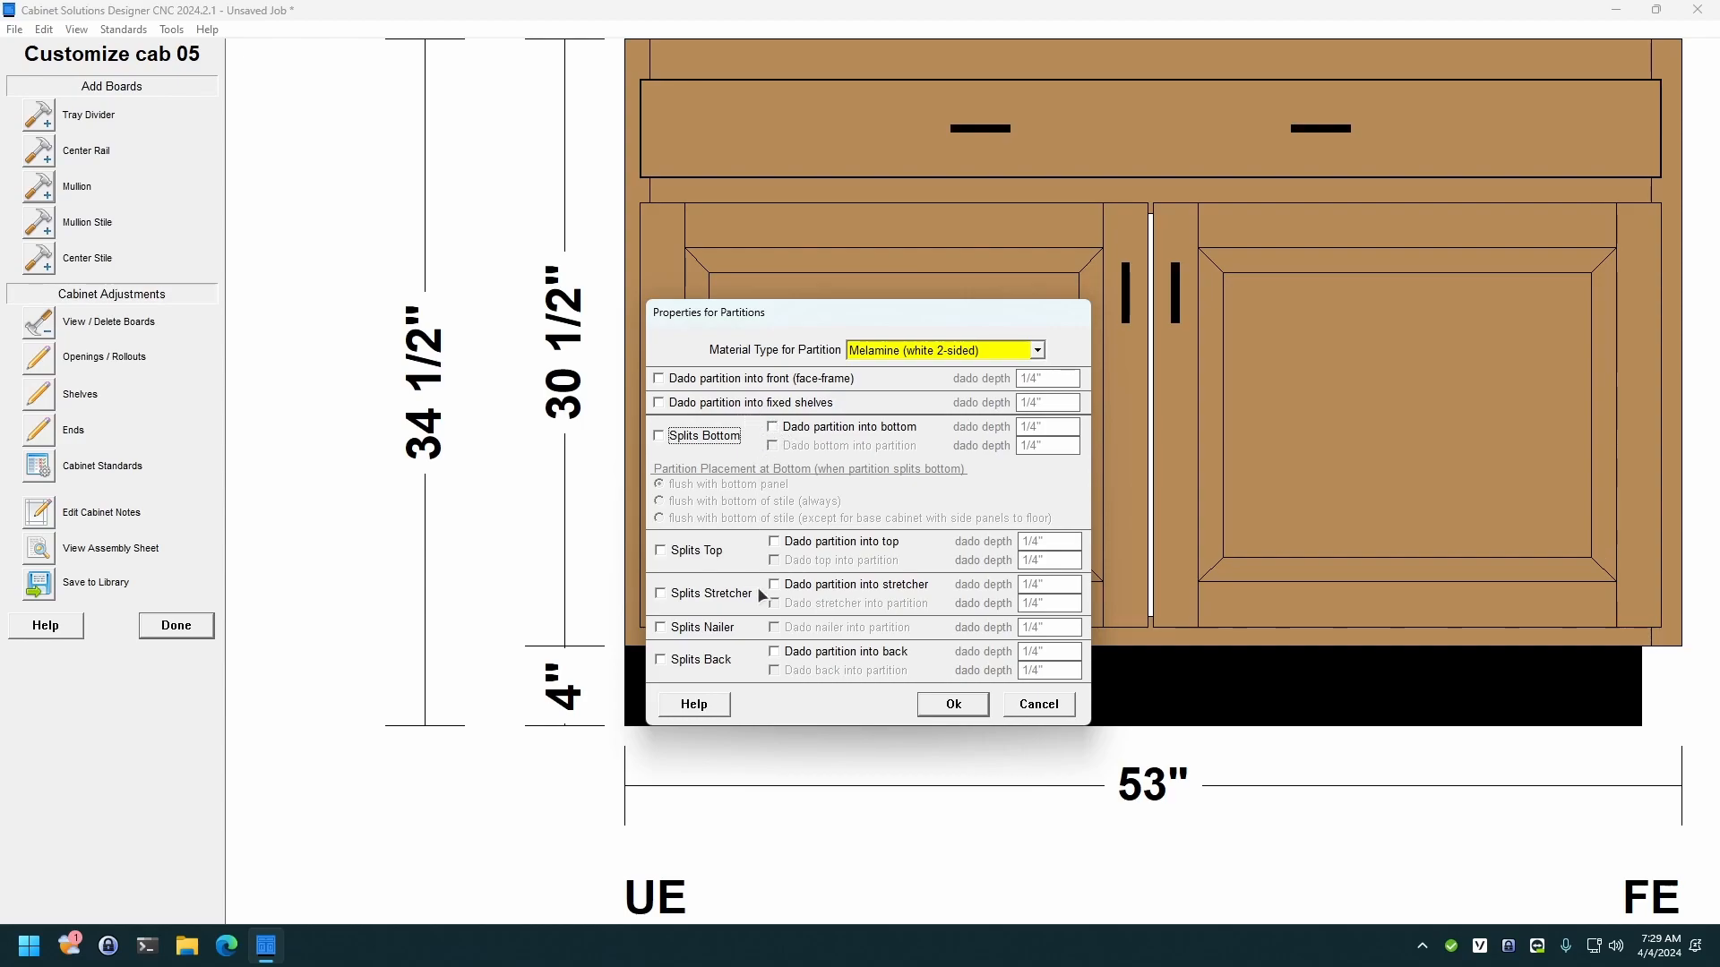
pyautogui.click(953, 705)
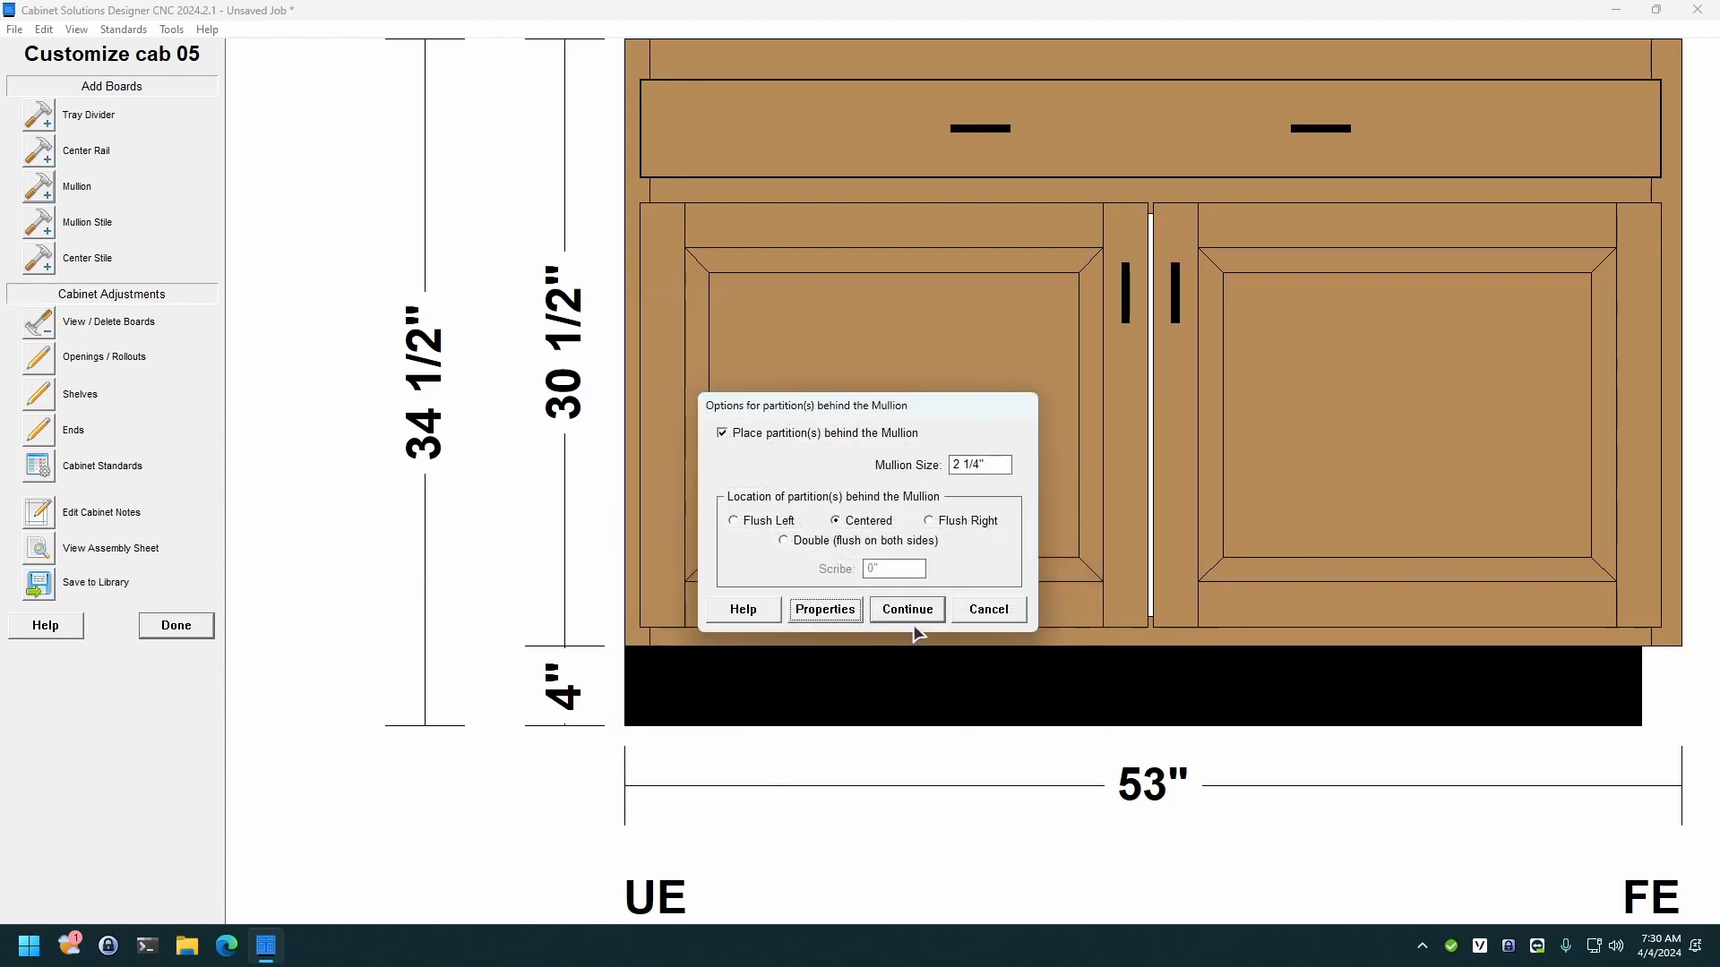
pyautogui.click(905, 612)
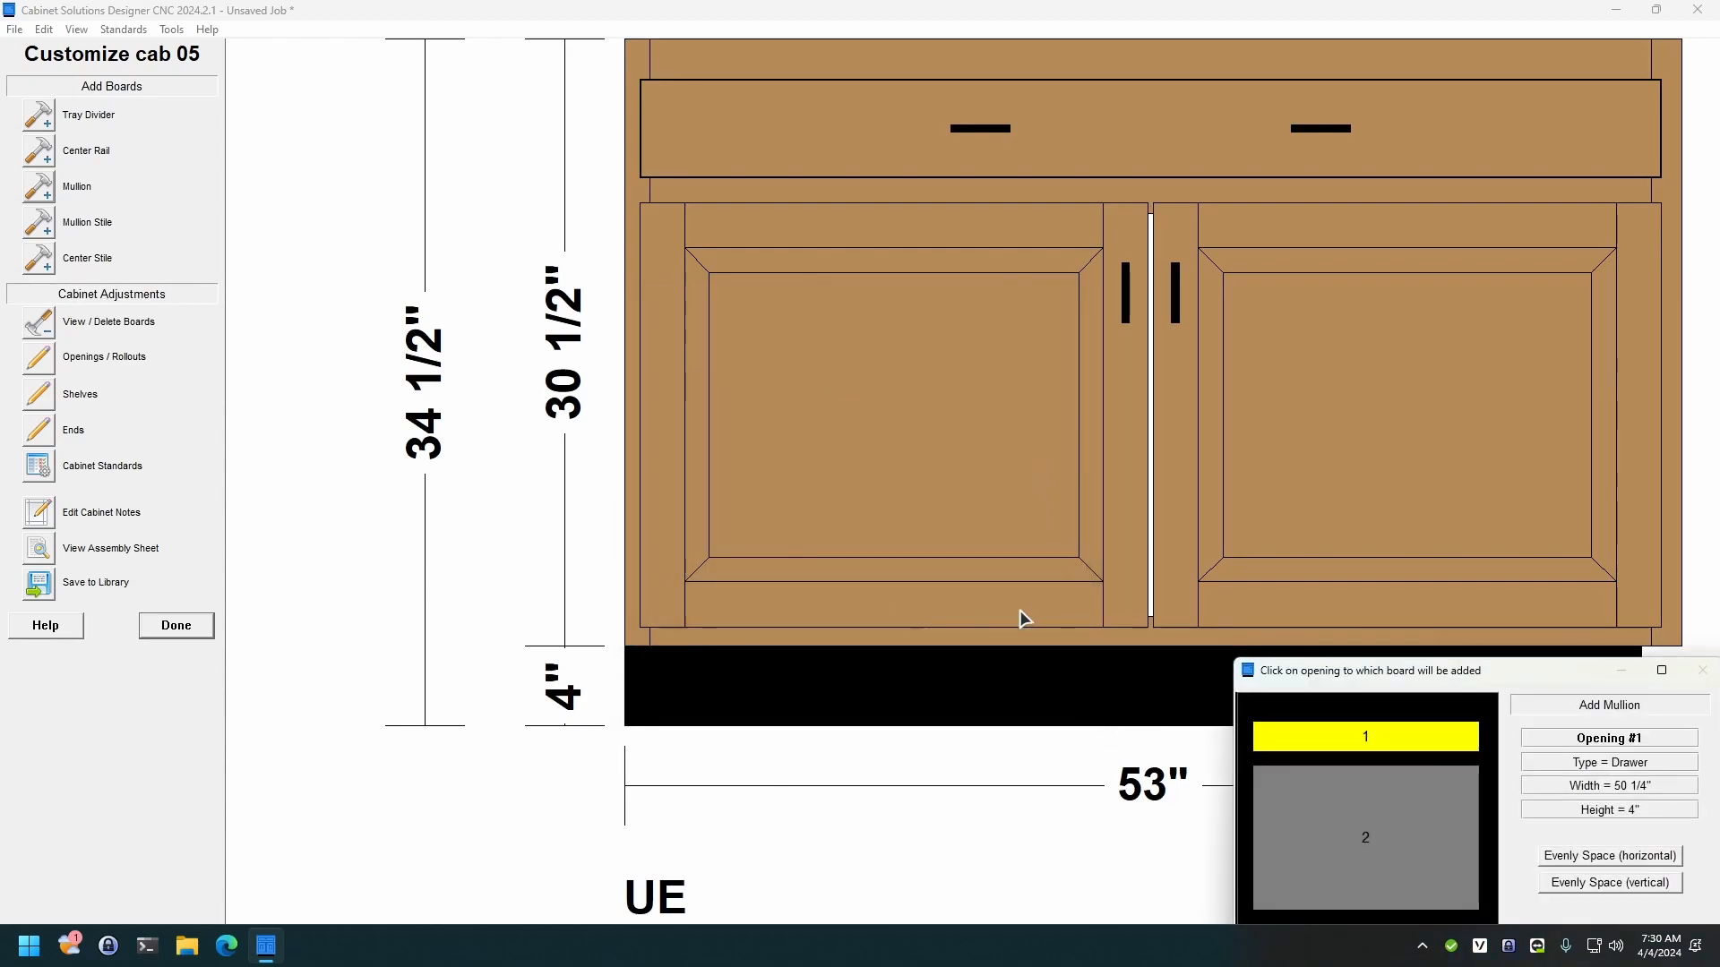
pyautogui.moveTo(1399, 683); pyautogui.dragTo(826, 355)
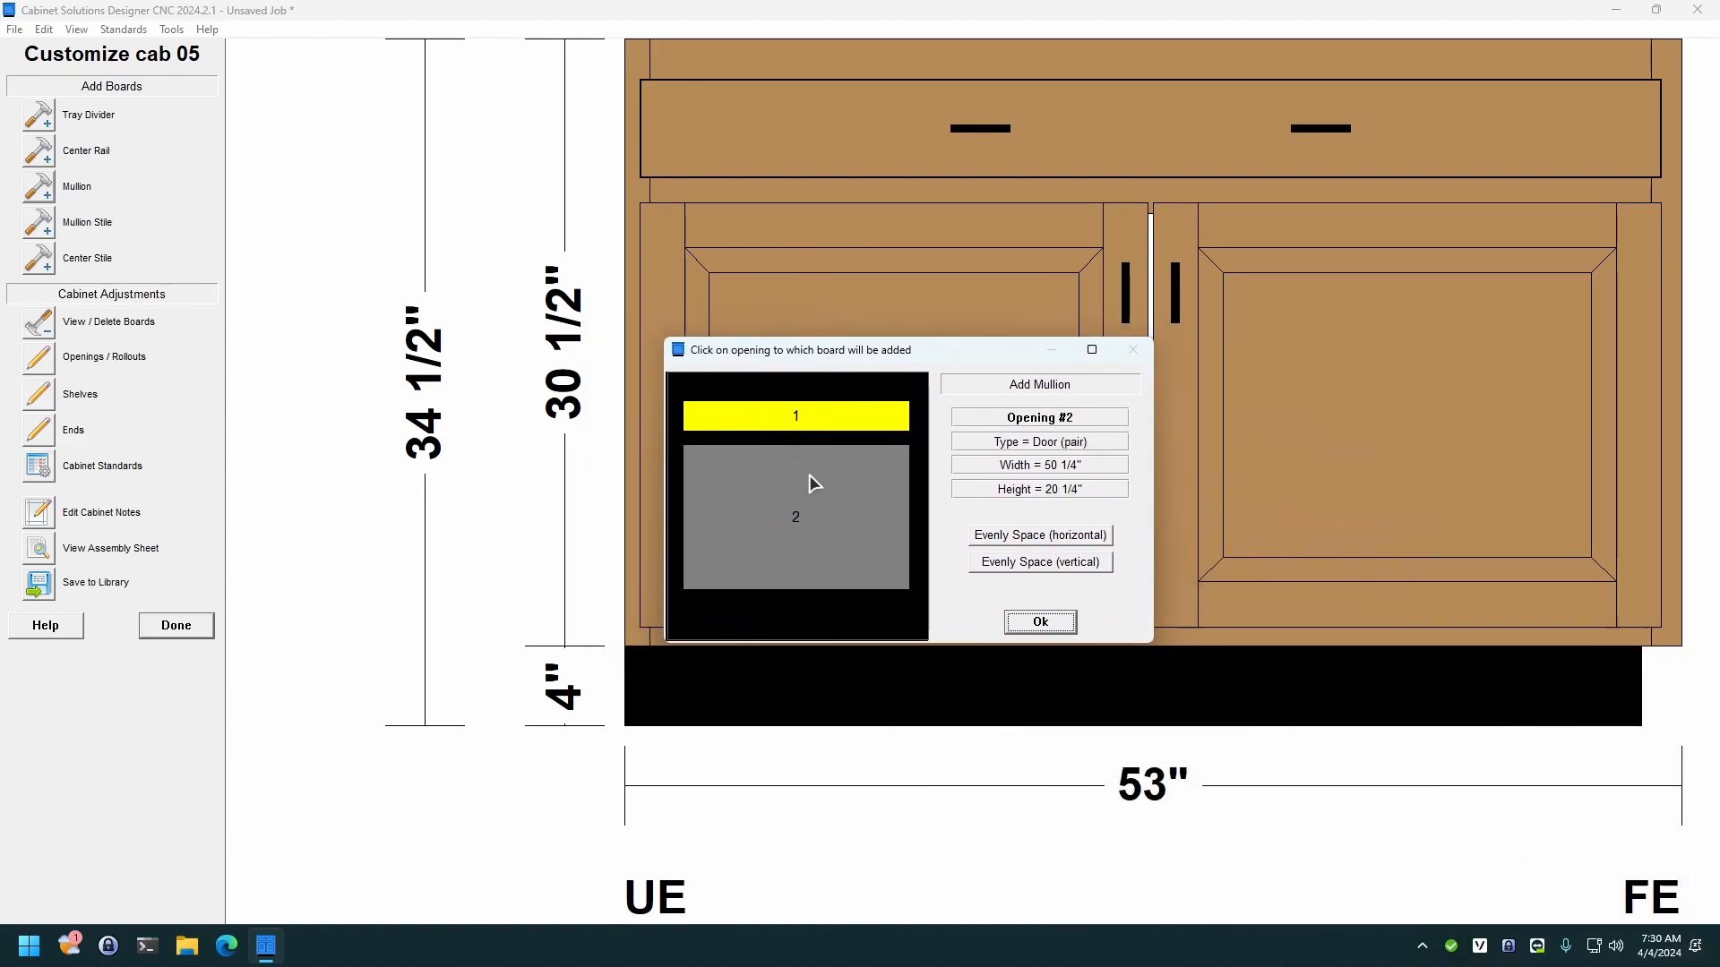
pyautogui.click(803, 421)
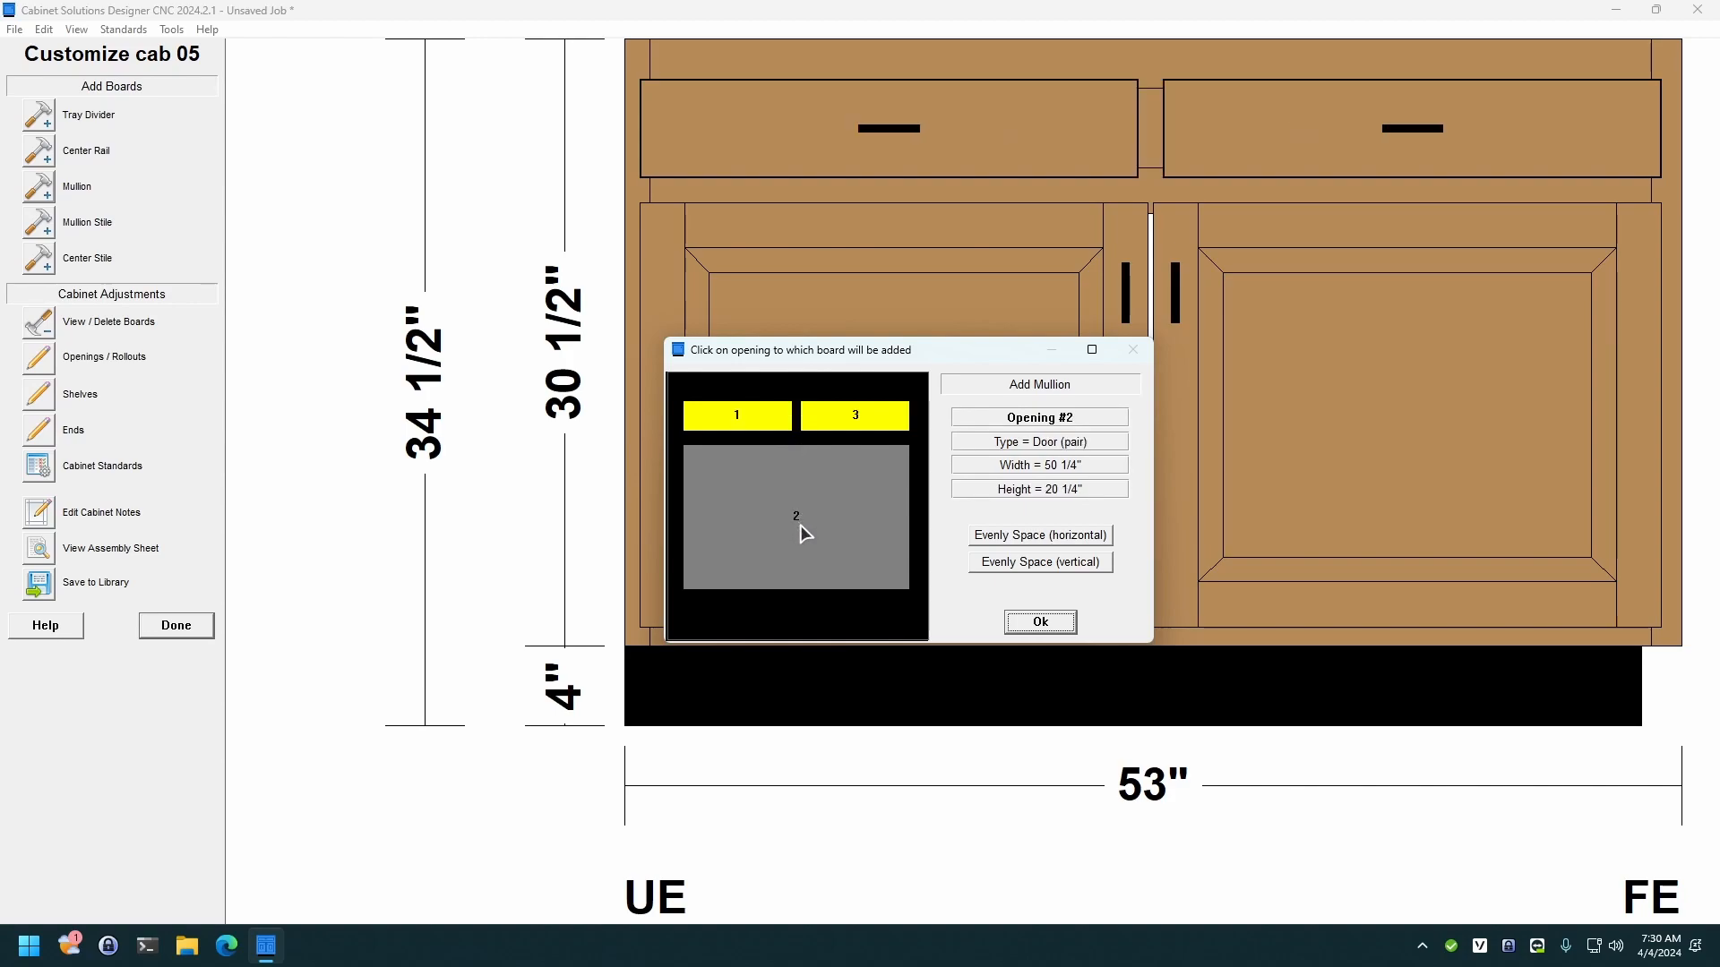
pyautogui.click(799, 525)
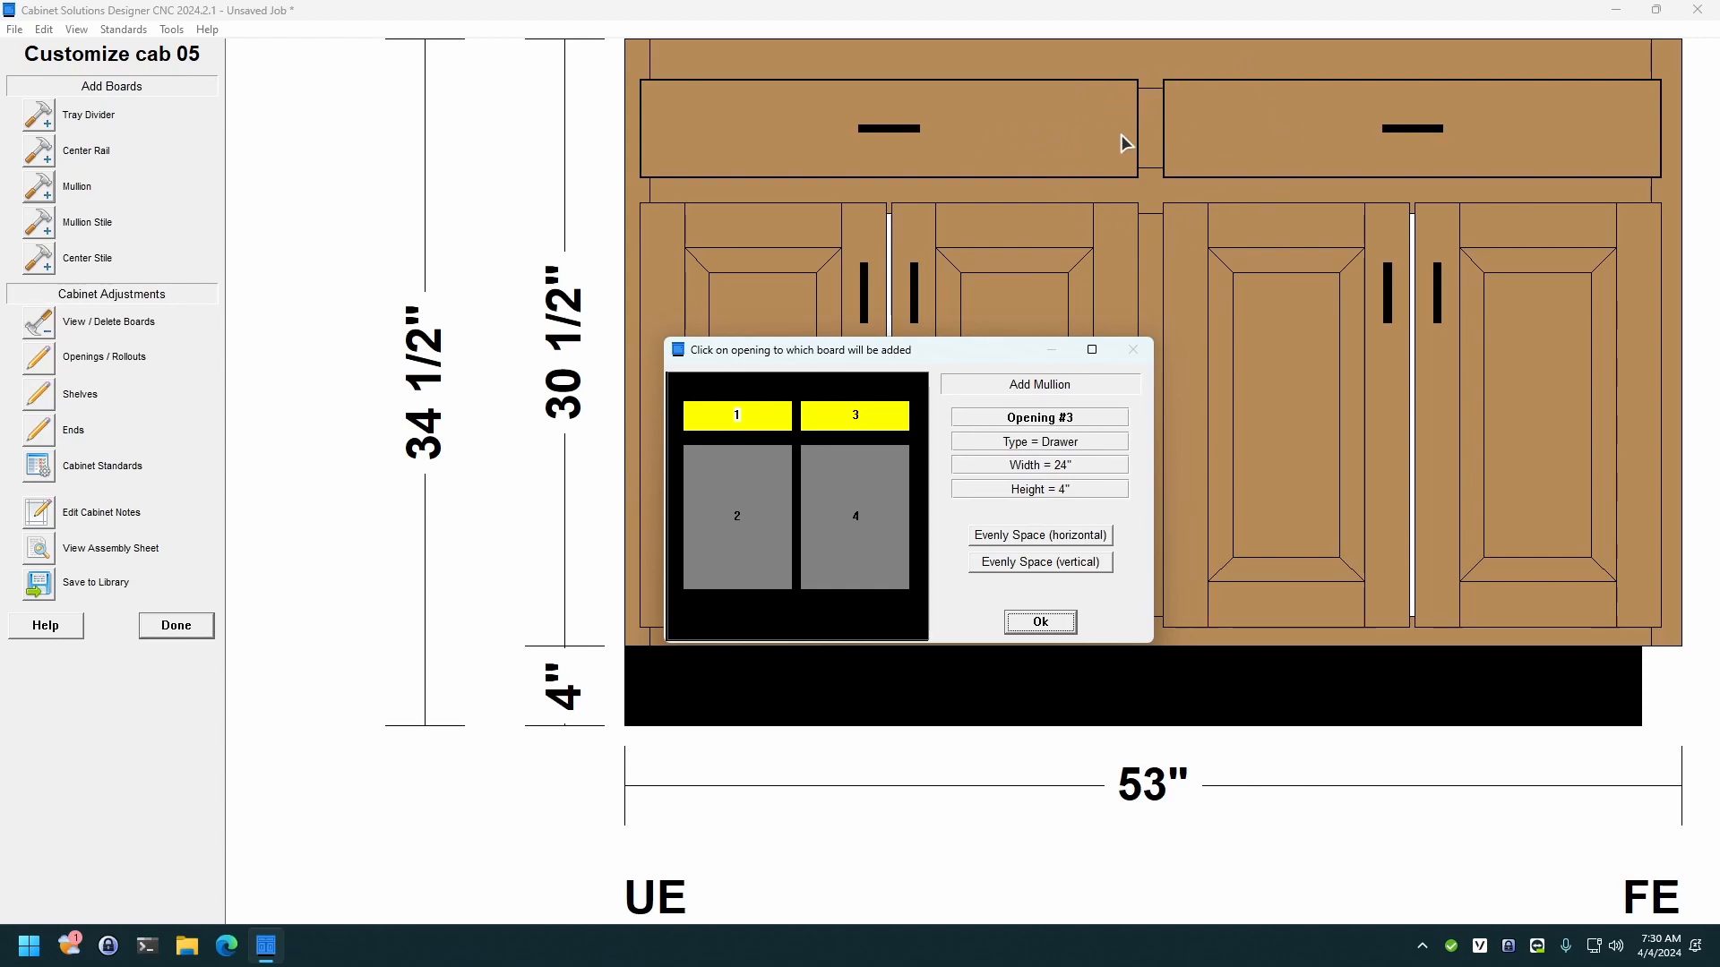
pyautogui.click(1040, 622)
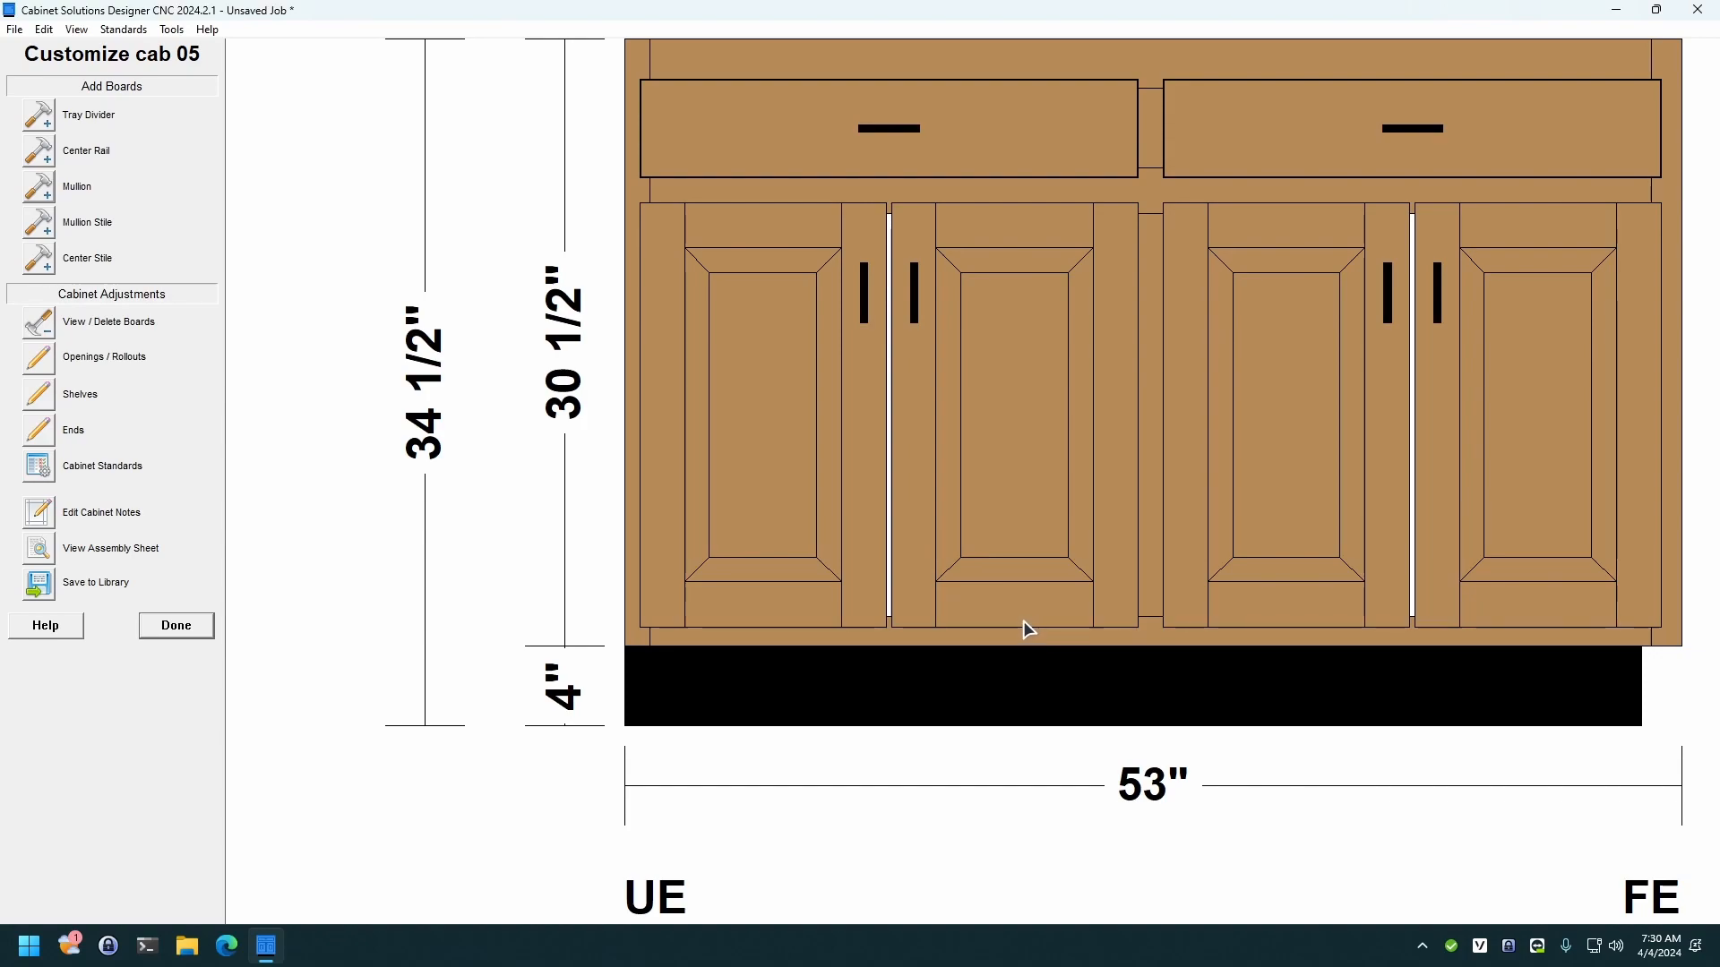
# Step: Examine the base cabinet's boards in wireframe from several angles and check the deletion option for the door-opening mullion, keeping the board
pyautogui.click(34, 329)
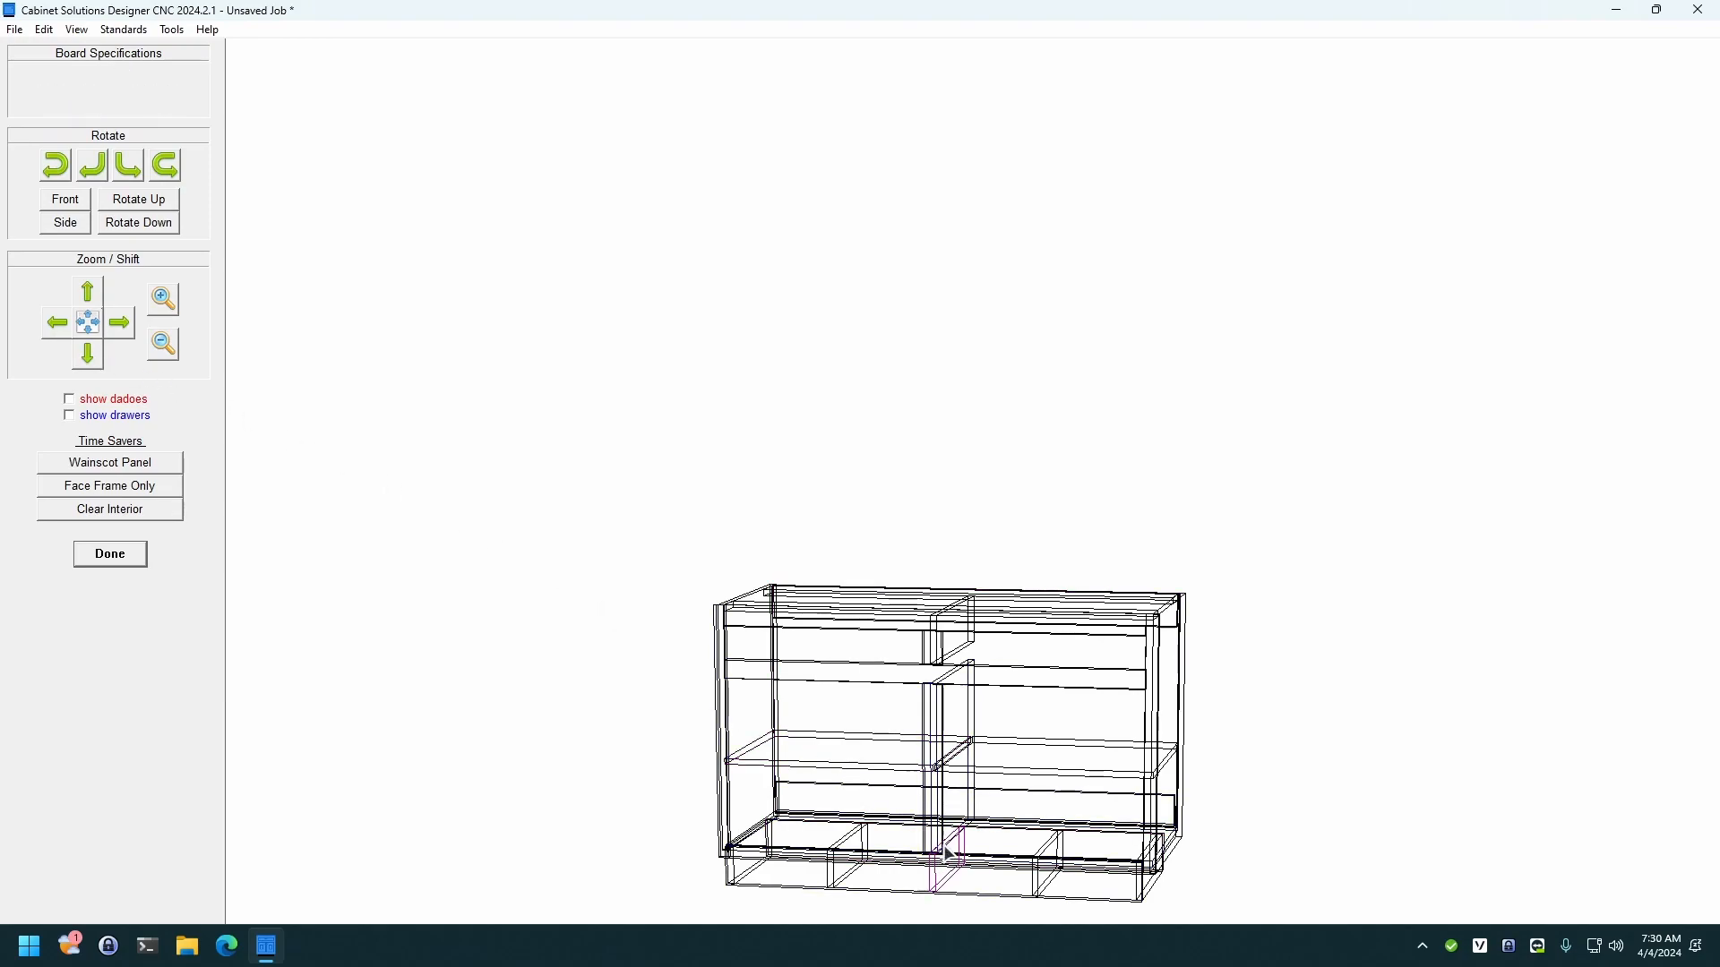
pyautogui.moveTo(945, 845); pyautogui.dragTo(829, 801, button='middle')
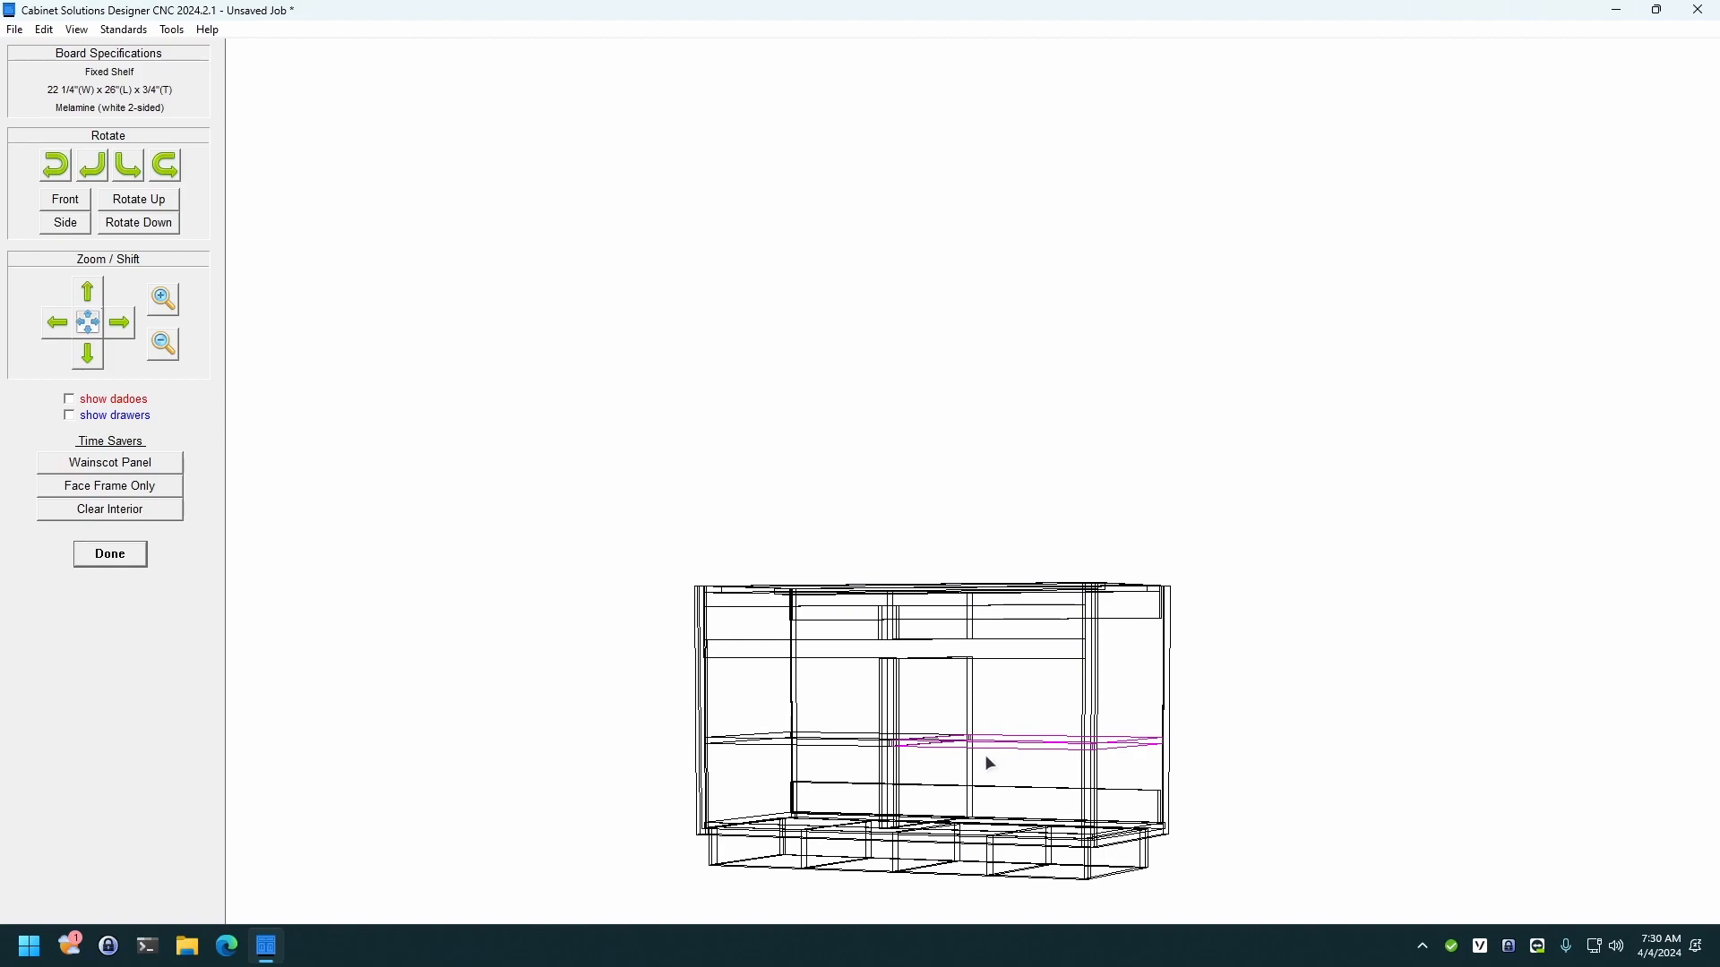
pyautogui.moveTo(953, 775); pyautogui.dragTo(699, 386, button='middle')
pyautogui.moveTo(664, 80); pyautogui.dragTo(697, 104, button='middle')
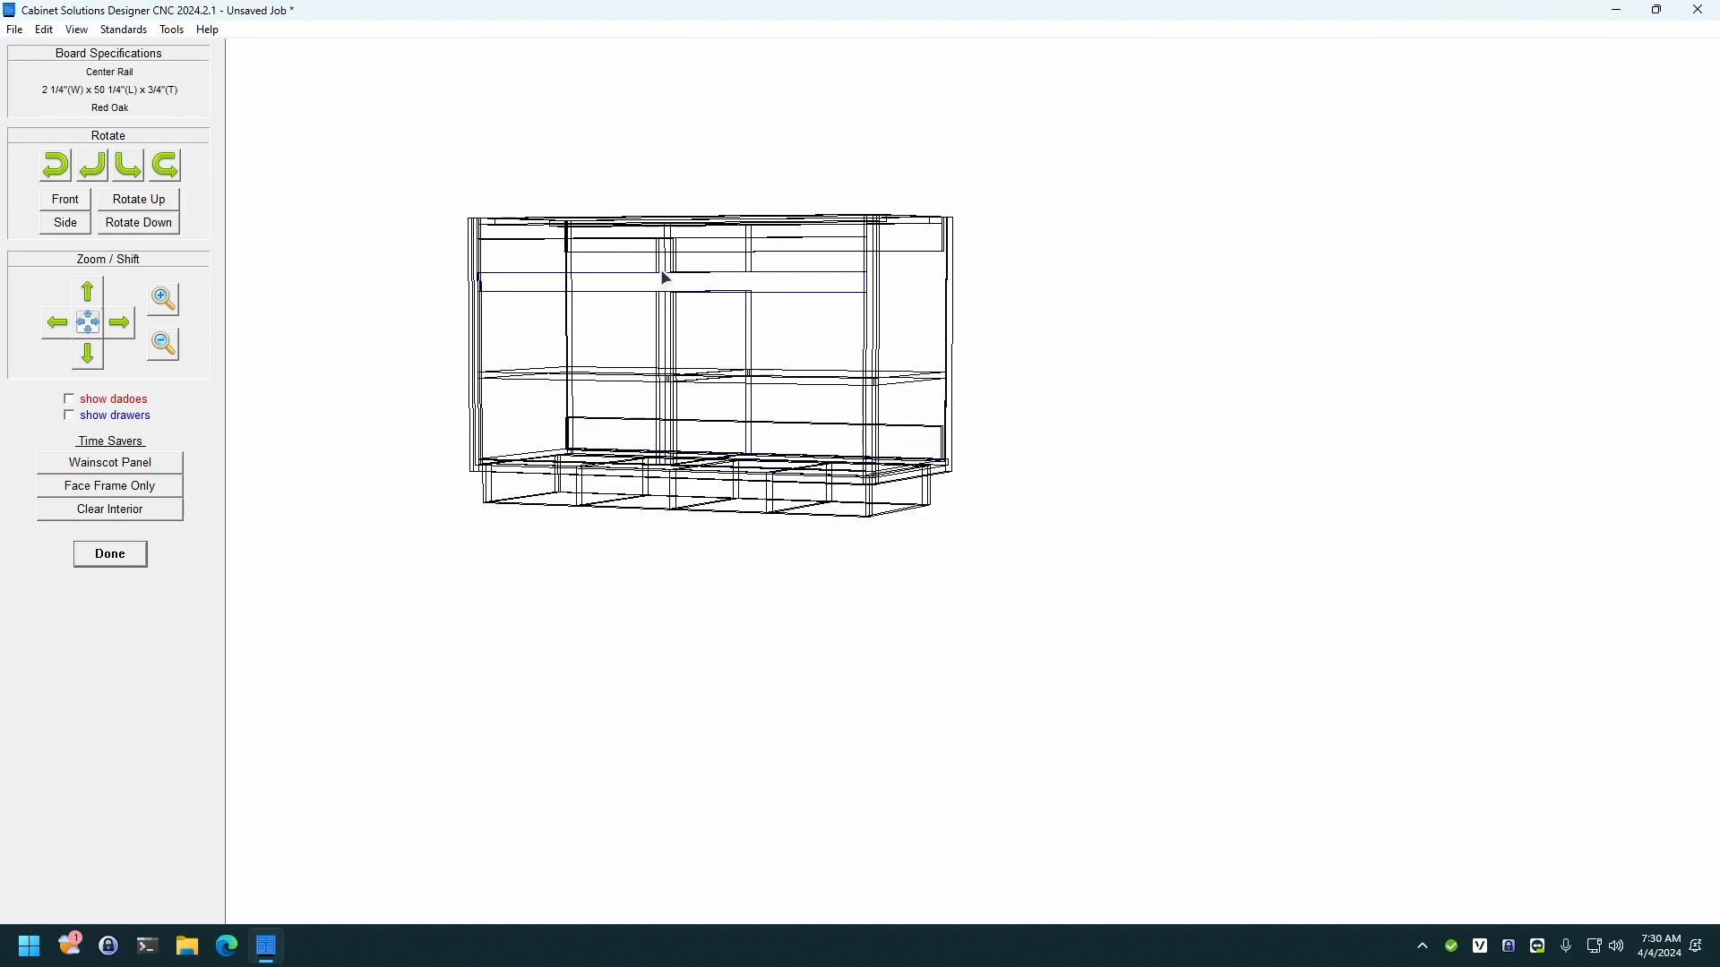
pyautogui.moveTo(674, 267); pyautogui.dragTo(627, 309, button='middle')
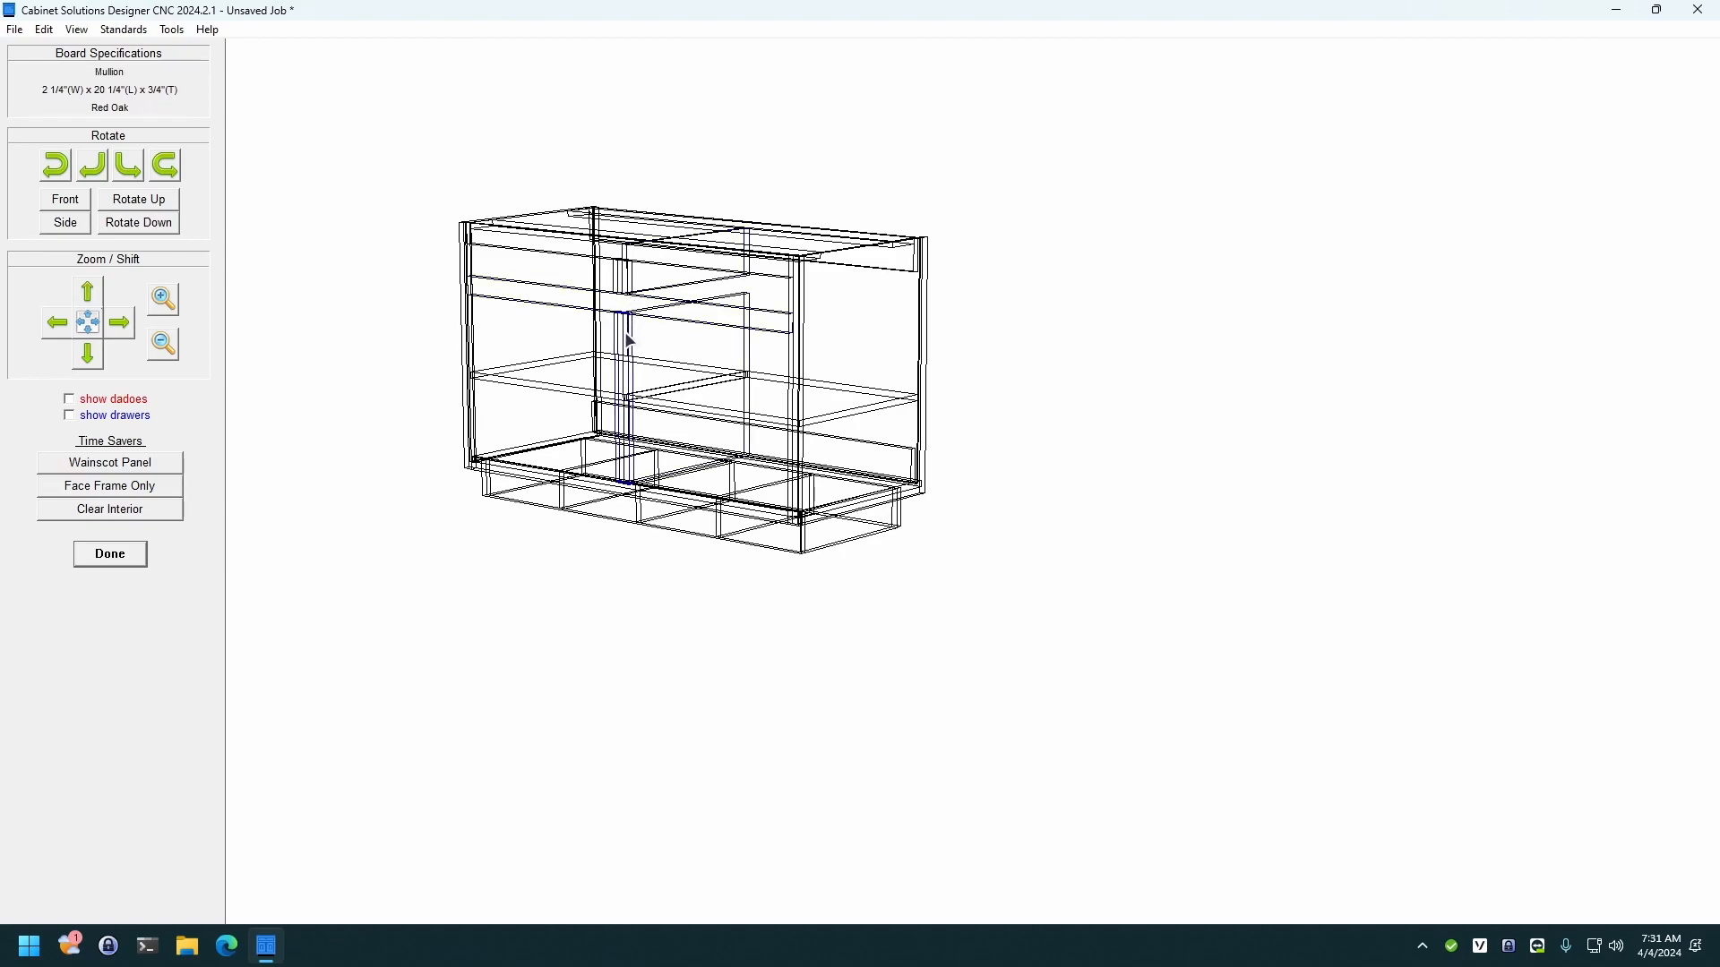
pyautogui.press('Delete')
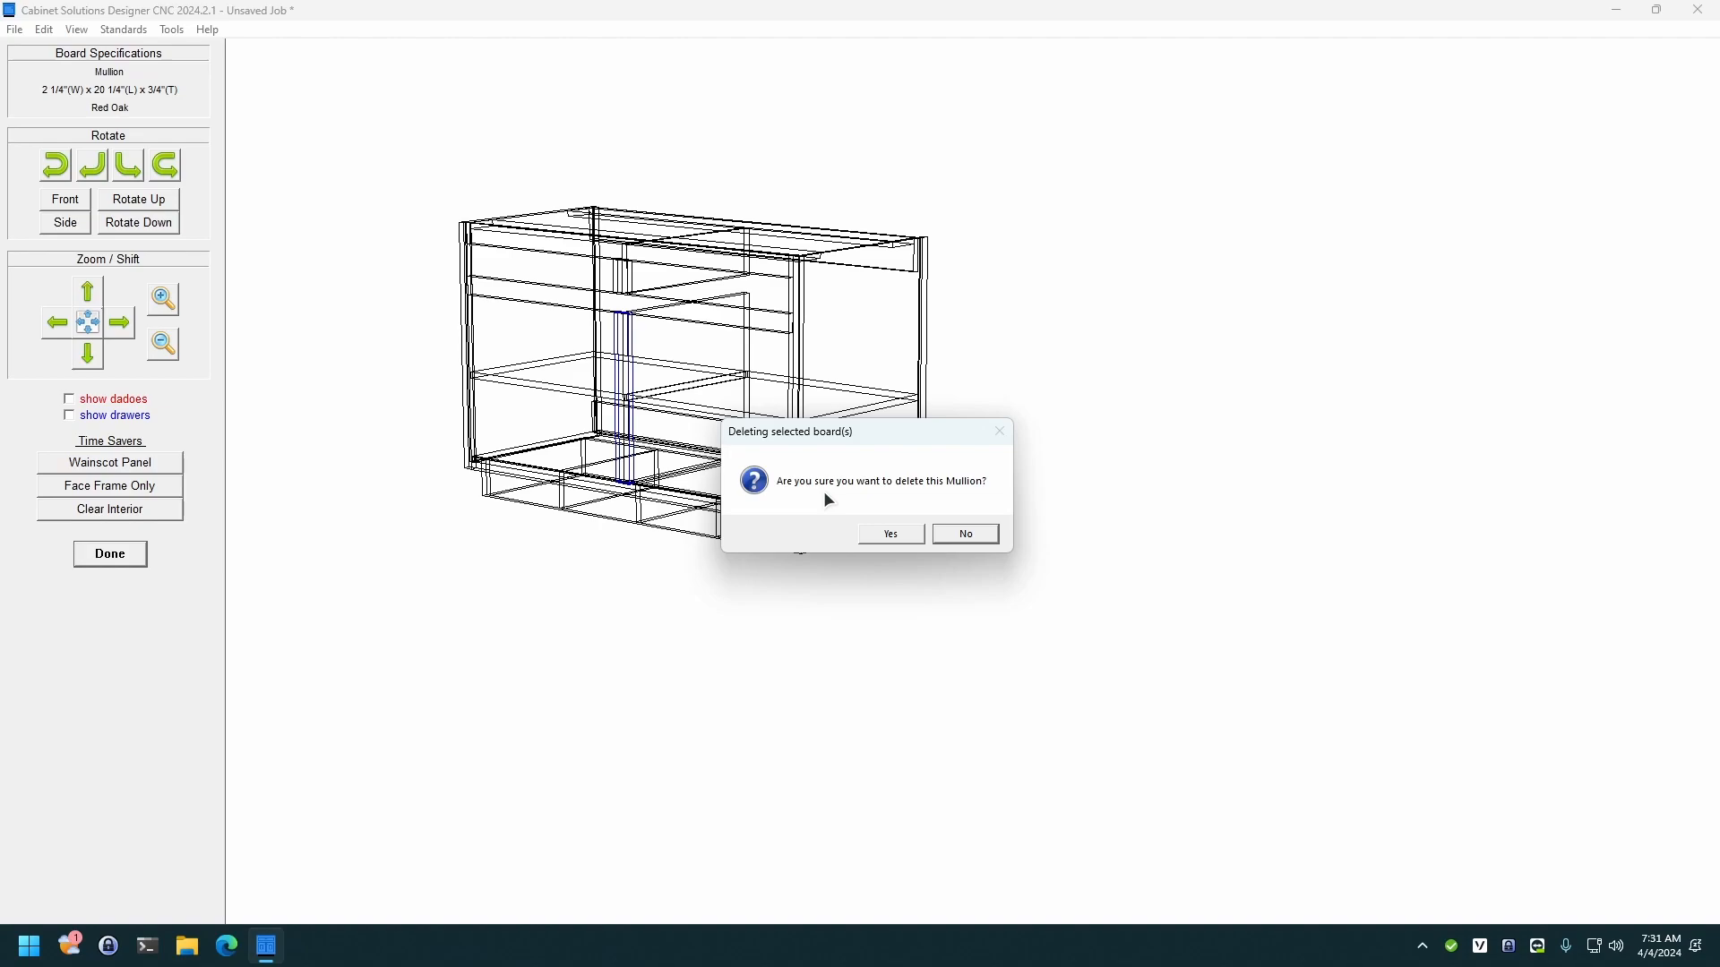
pyautogui.click(975, 538)
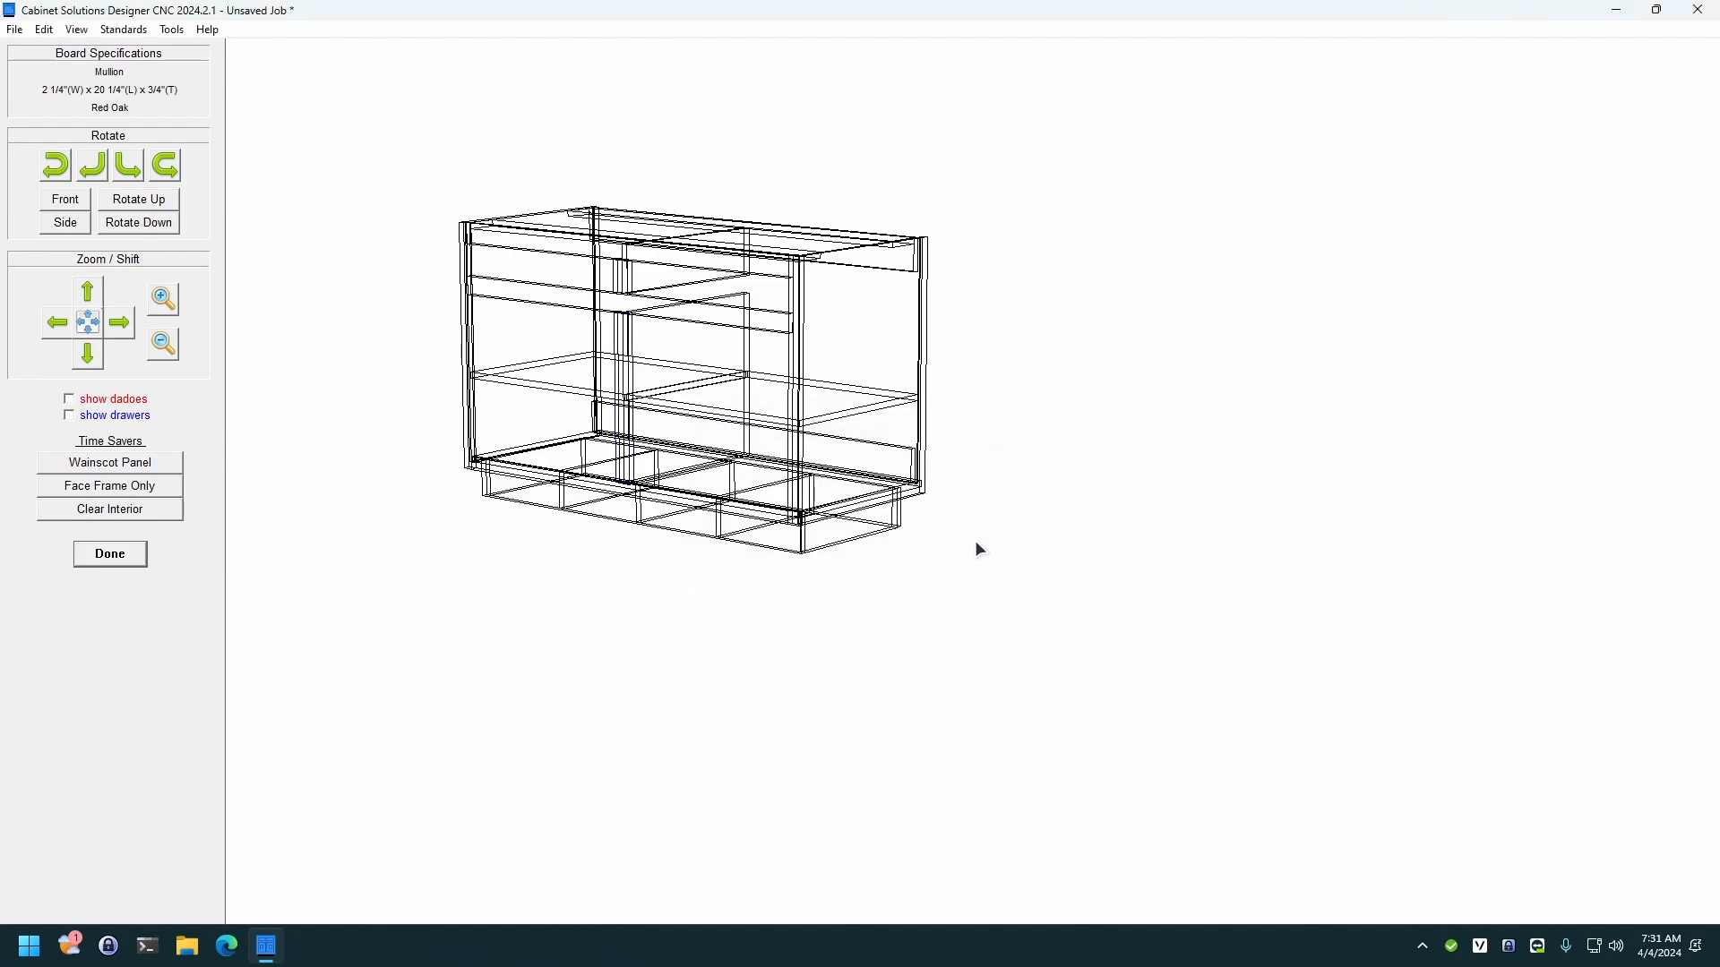
pyautogui.click(112, 555)
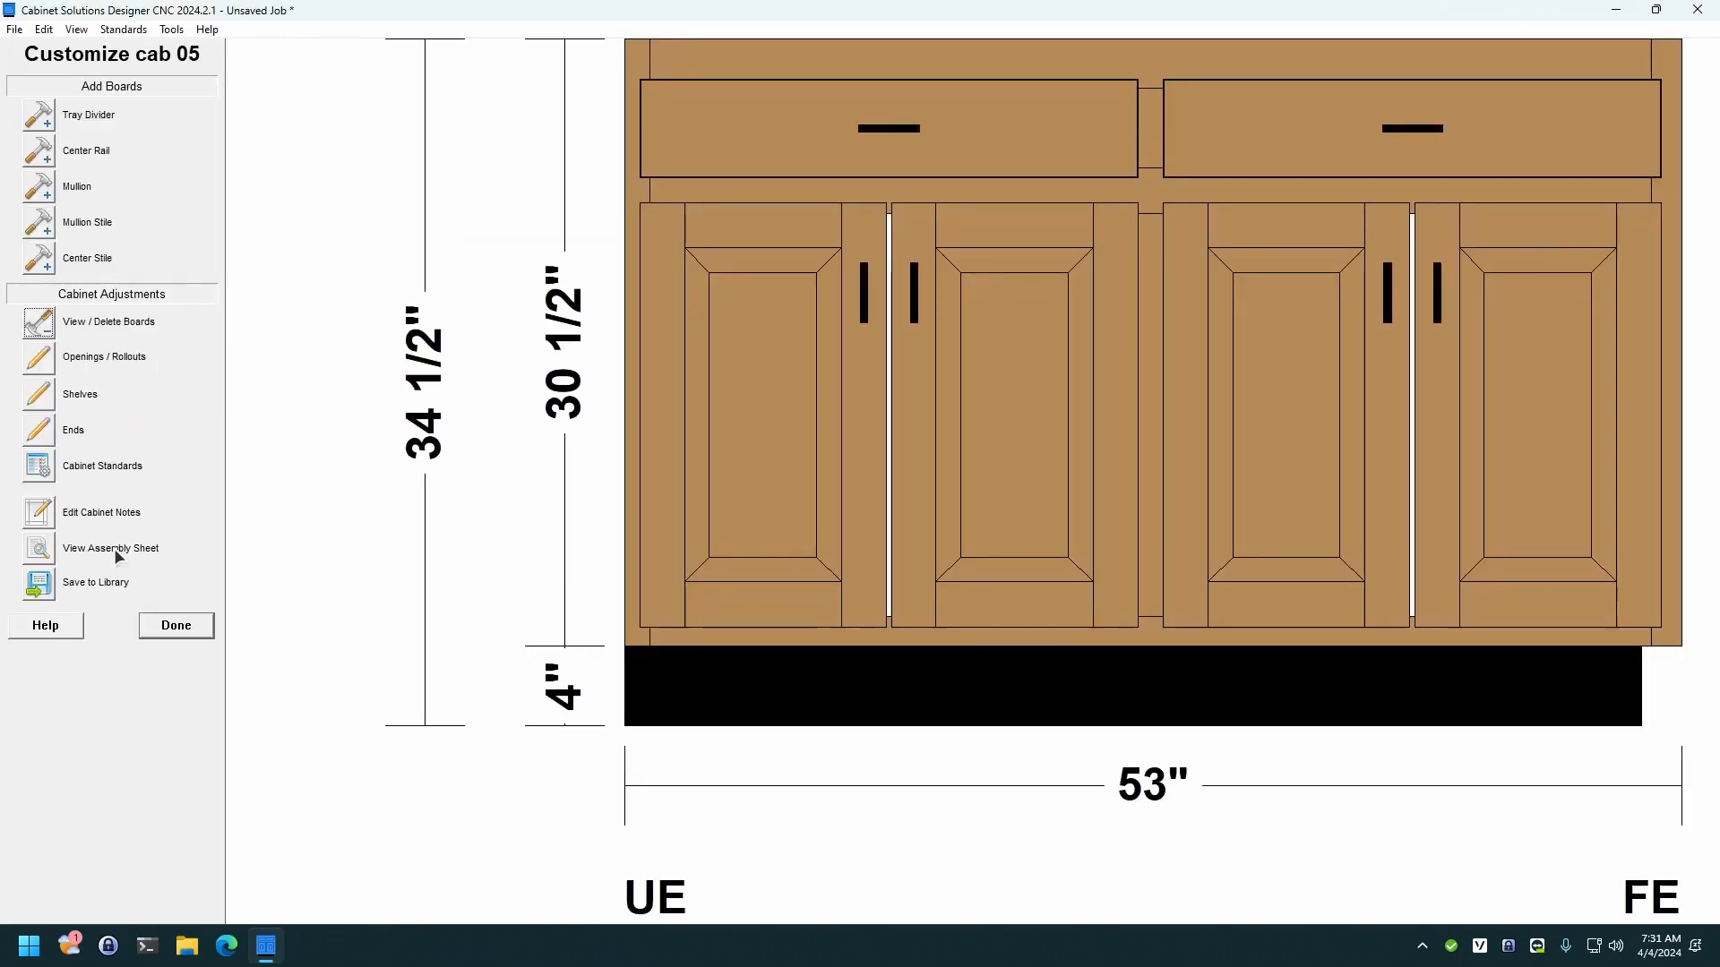
# Step: Finish customizing the base cabinet and switch to the elevation of wall2
pyautogui.click(162, 627)
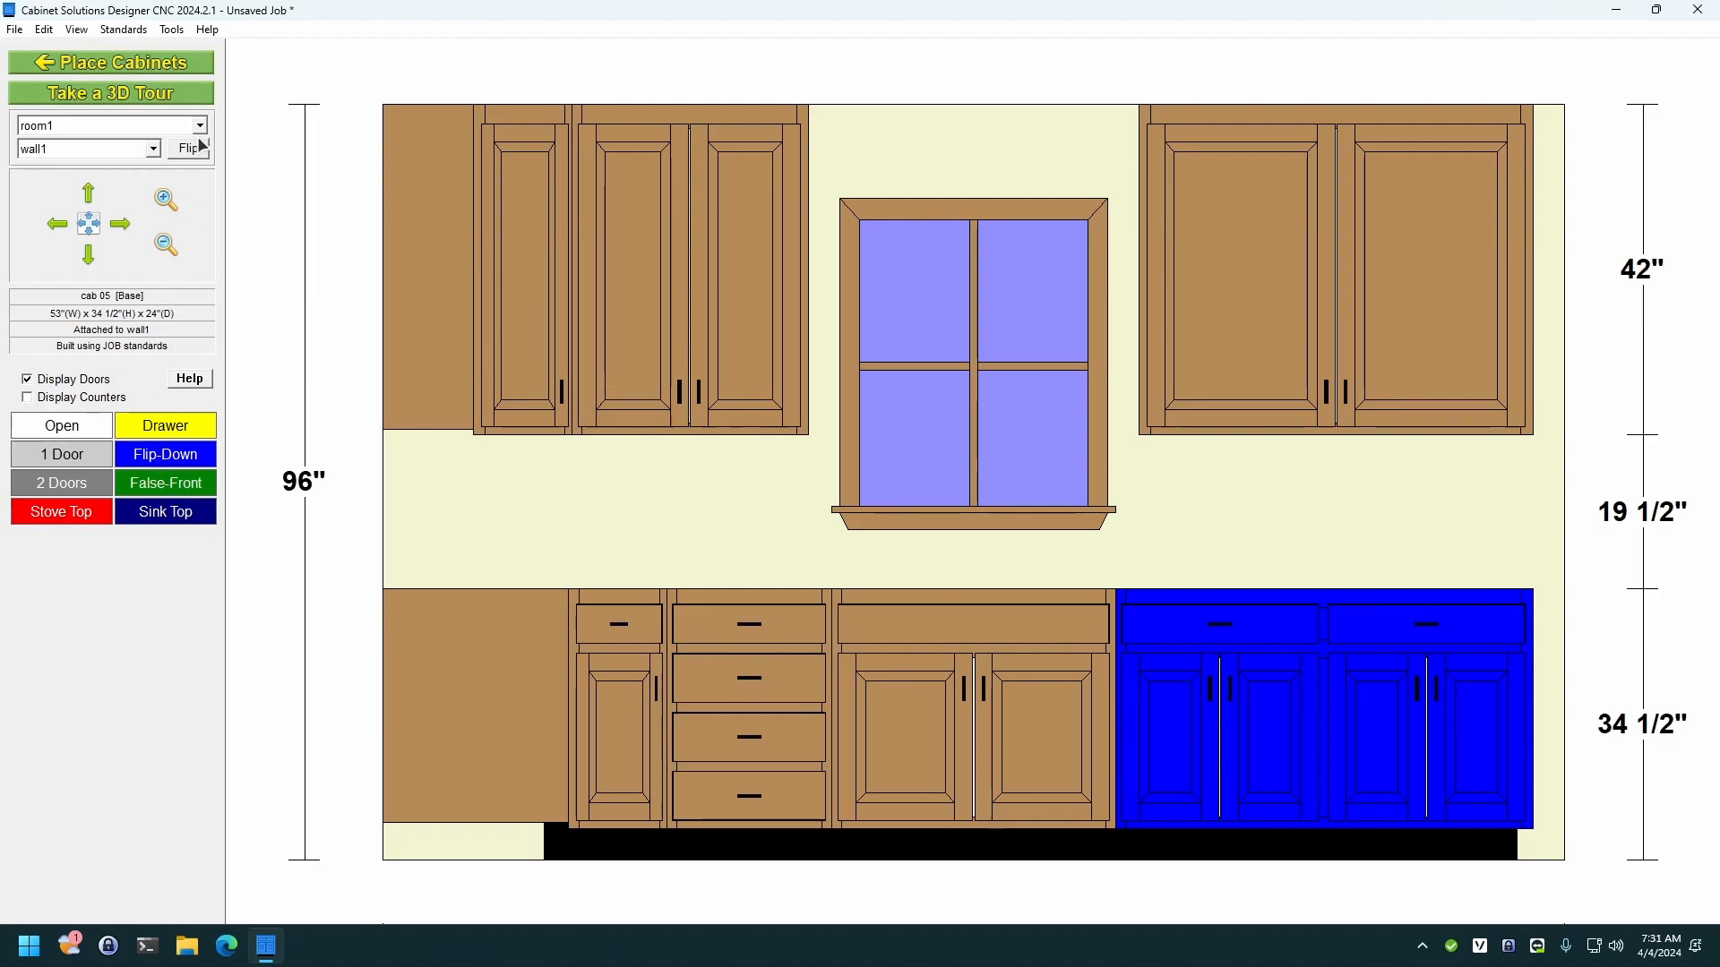
pyautogui.click(153, 149)
pyautogui.click(133, 183)
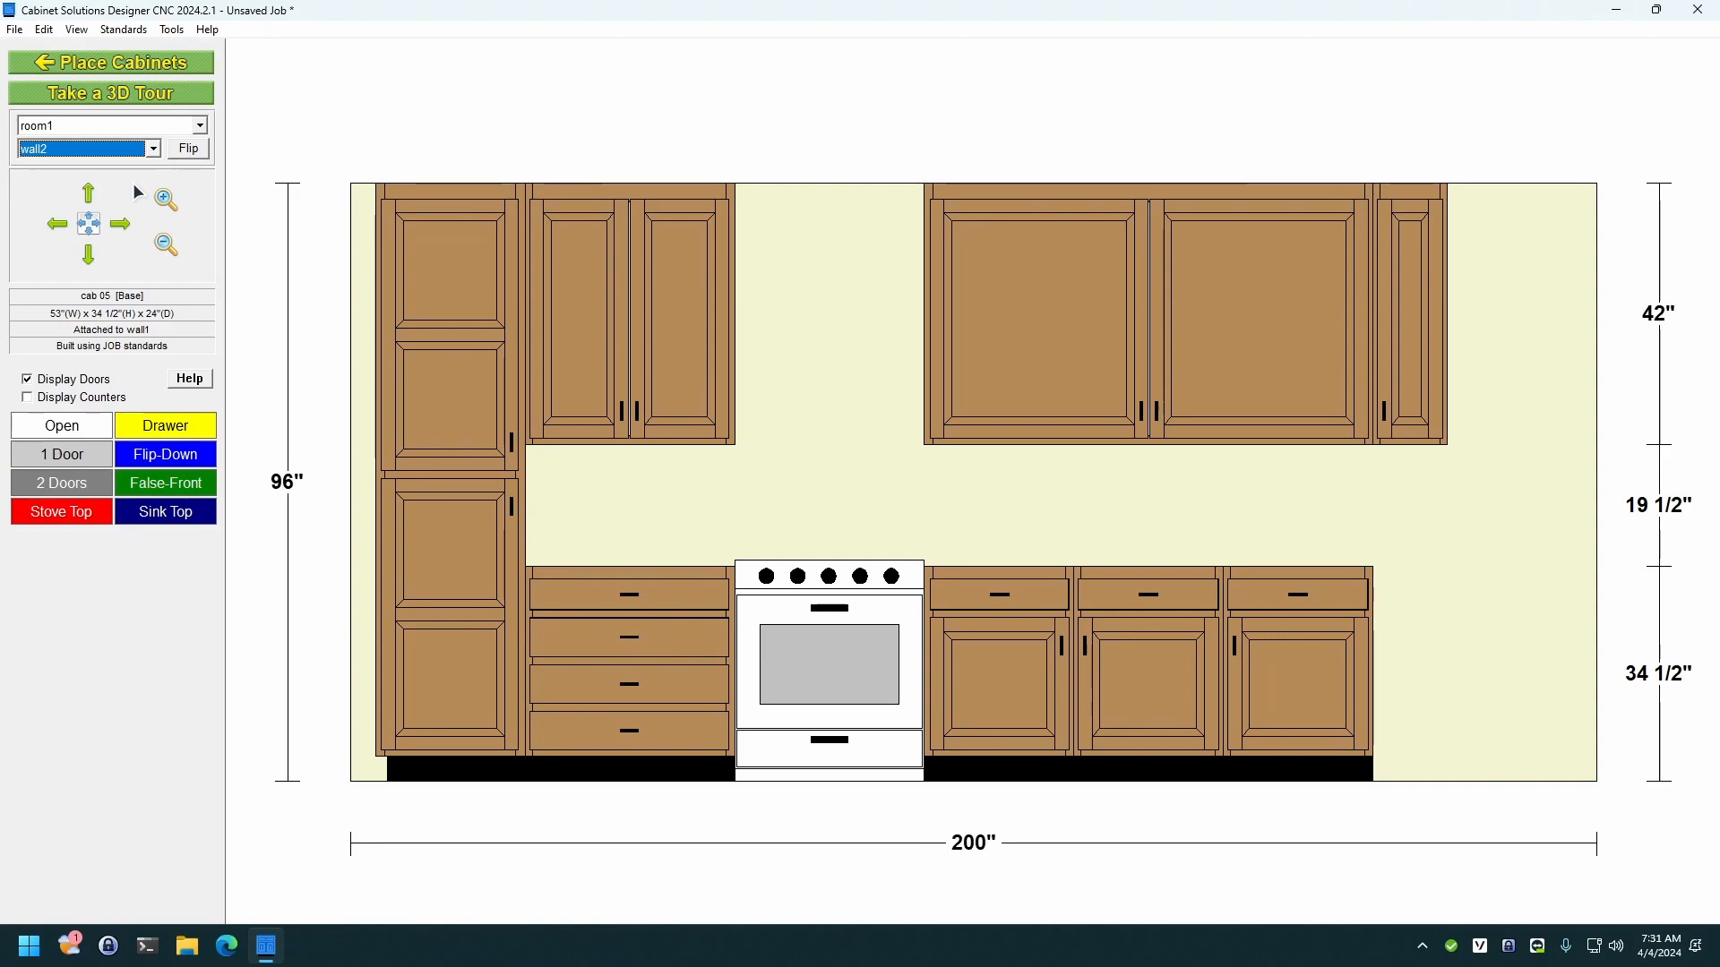
# Step: For a mullion stile in the 72" upper cabinet, set the partition properties to split the bottom, nailer and back
pyautogui.doubleClick(1093, 310)
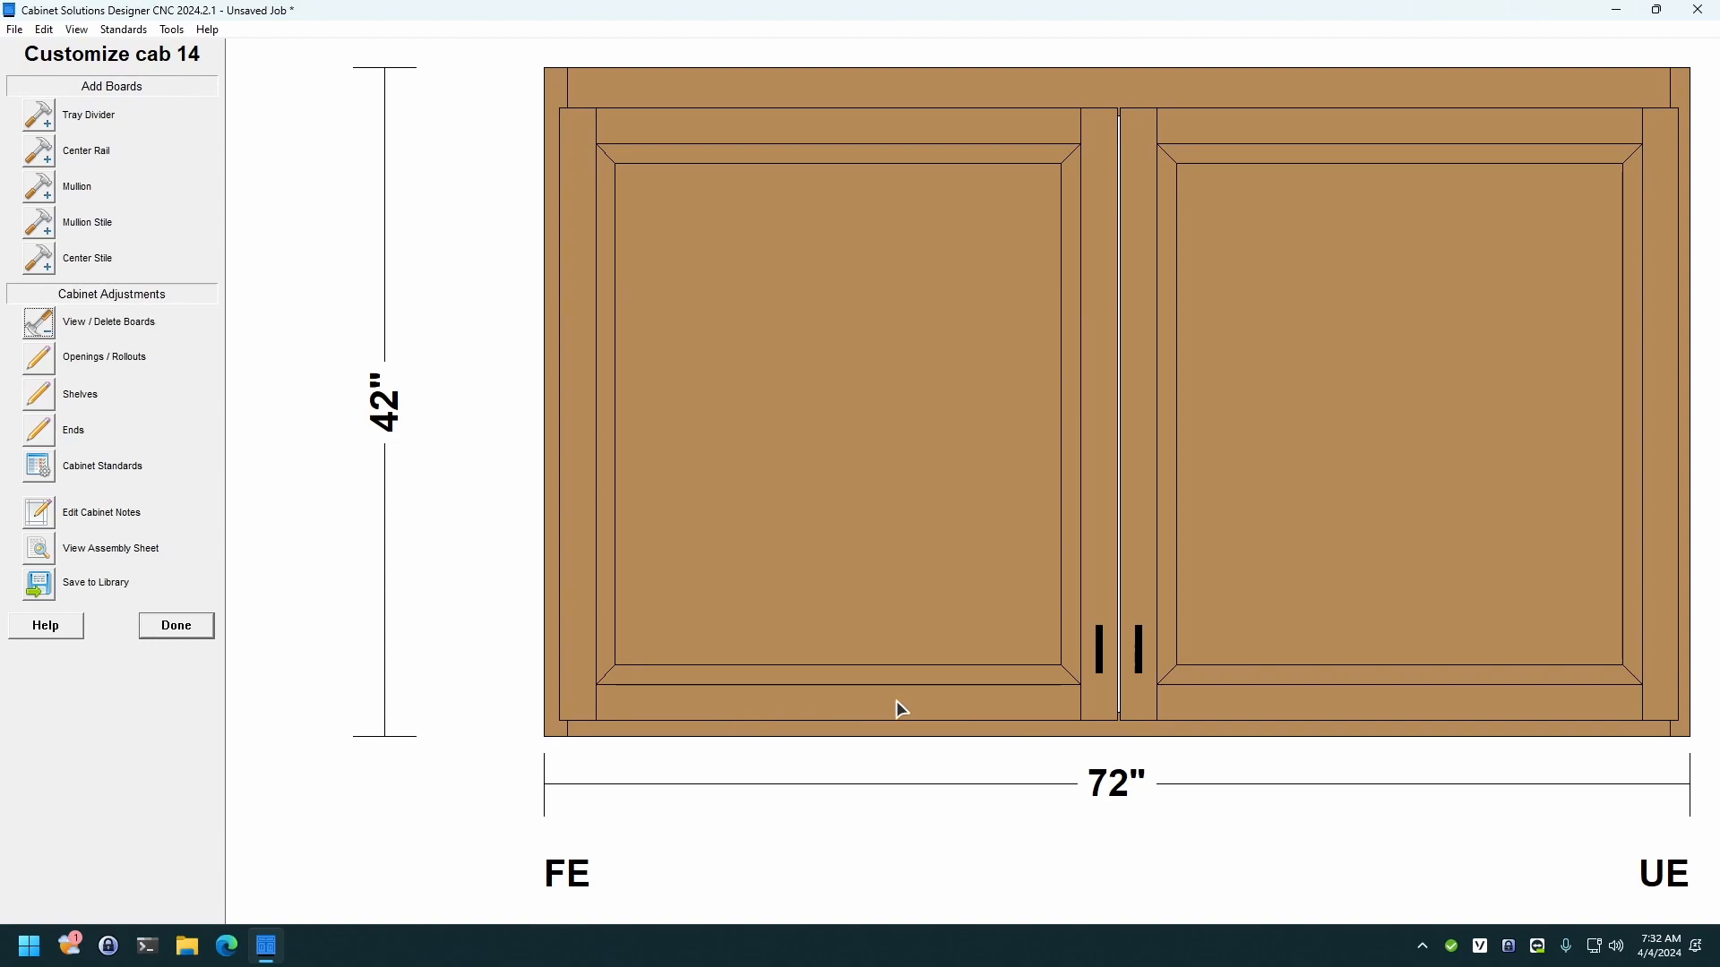
pyautogui.click(39, 220)
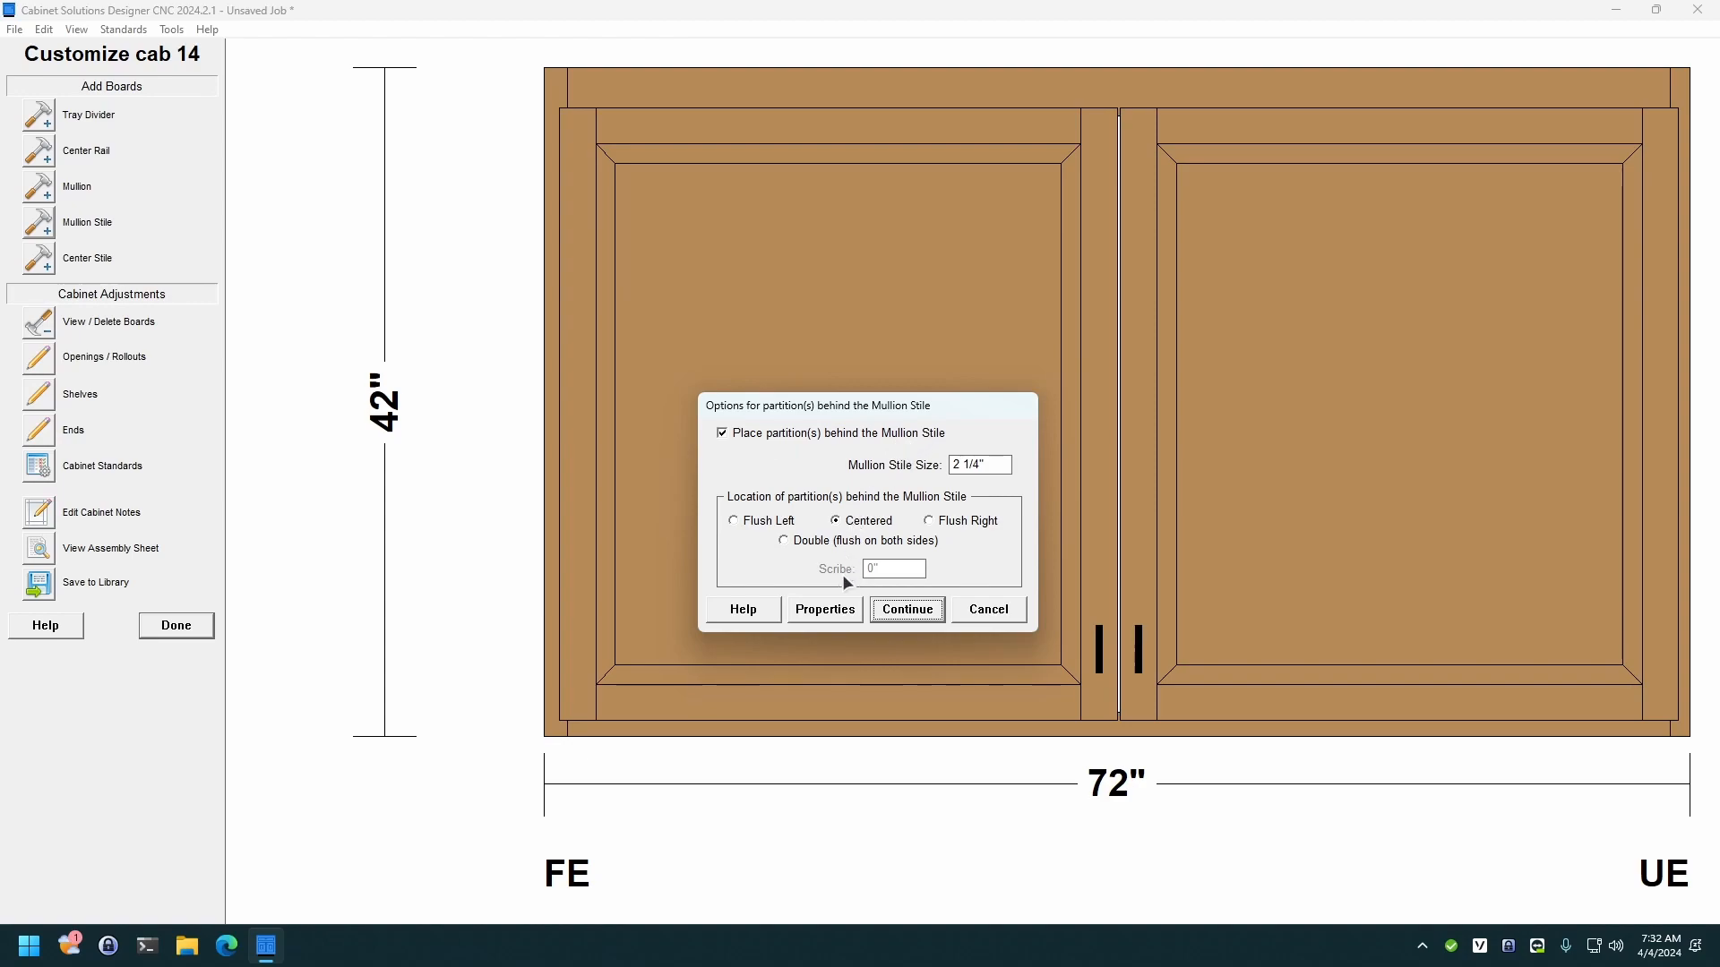
pyautogui.click(824, 611)
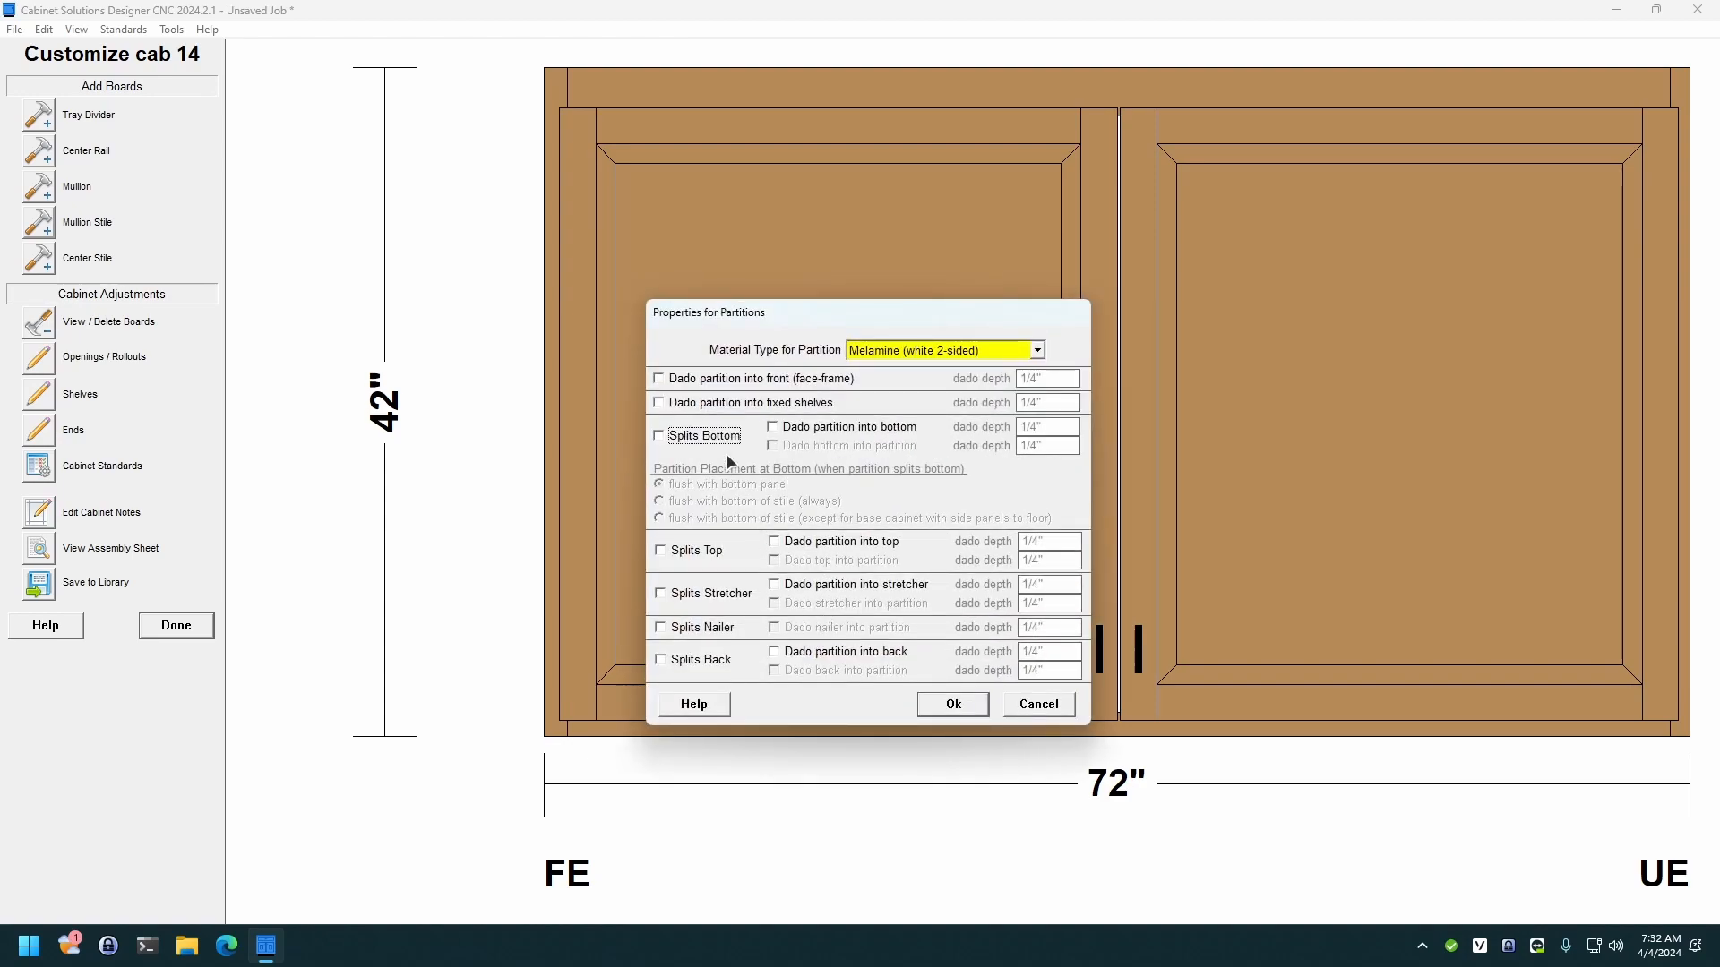
pyautogui.click(710, 436)
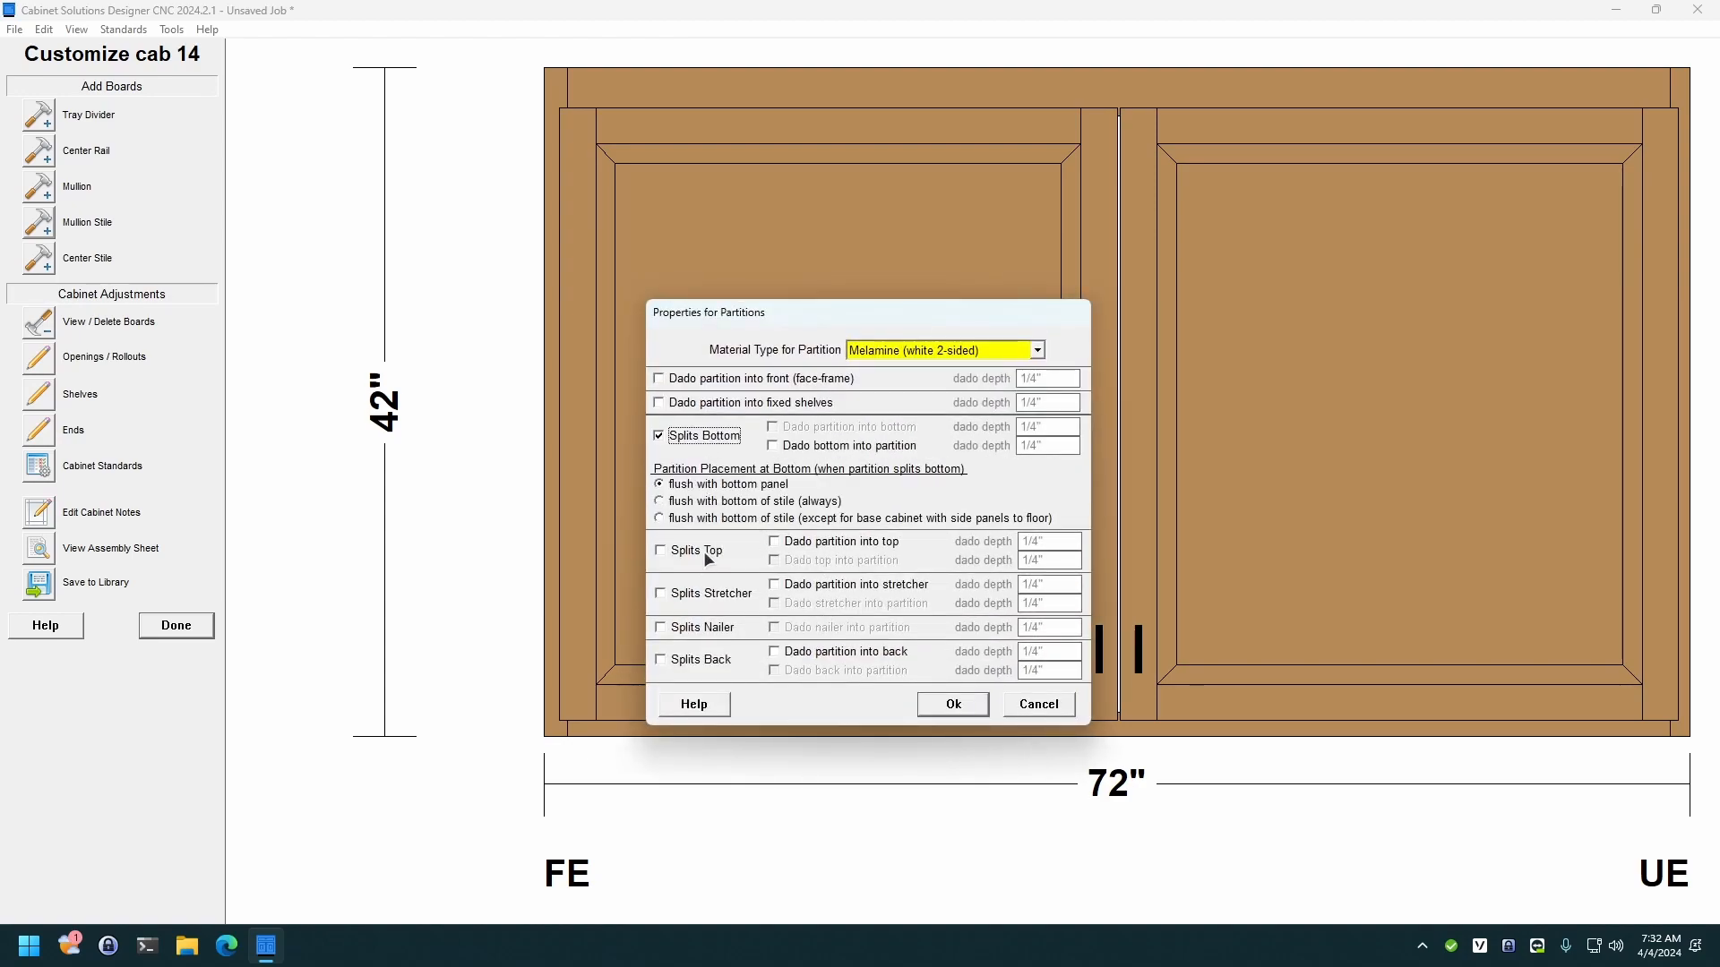
pyautogui.click(692, 629)
pyautogui.click(688, 660)
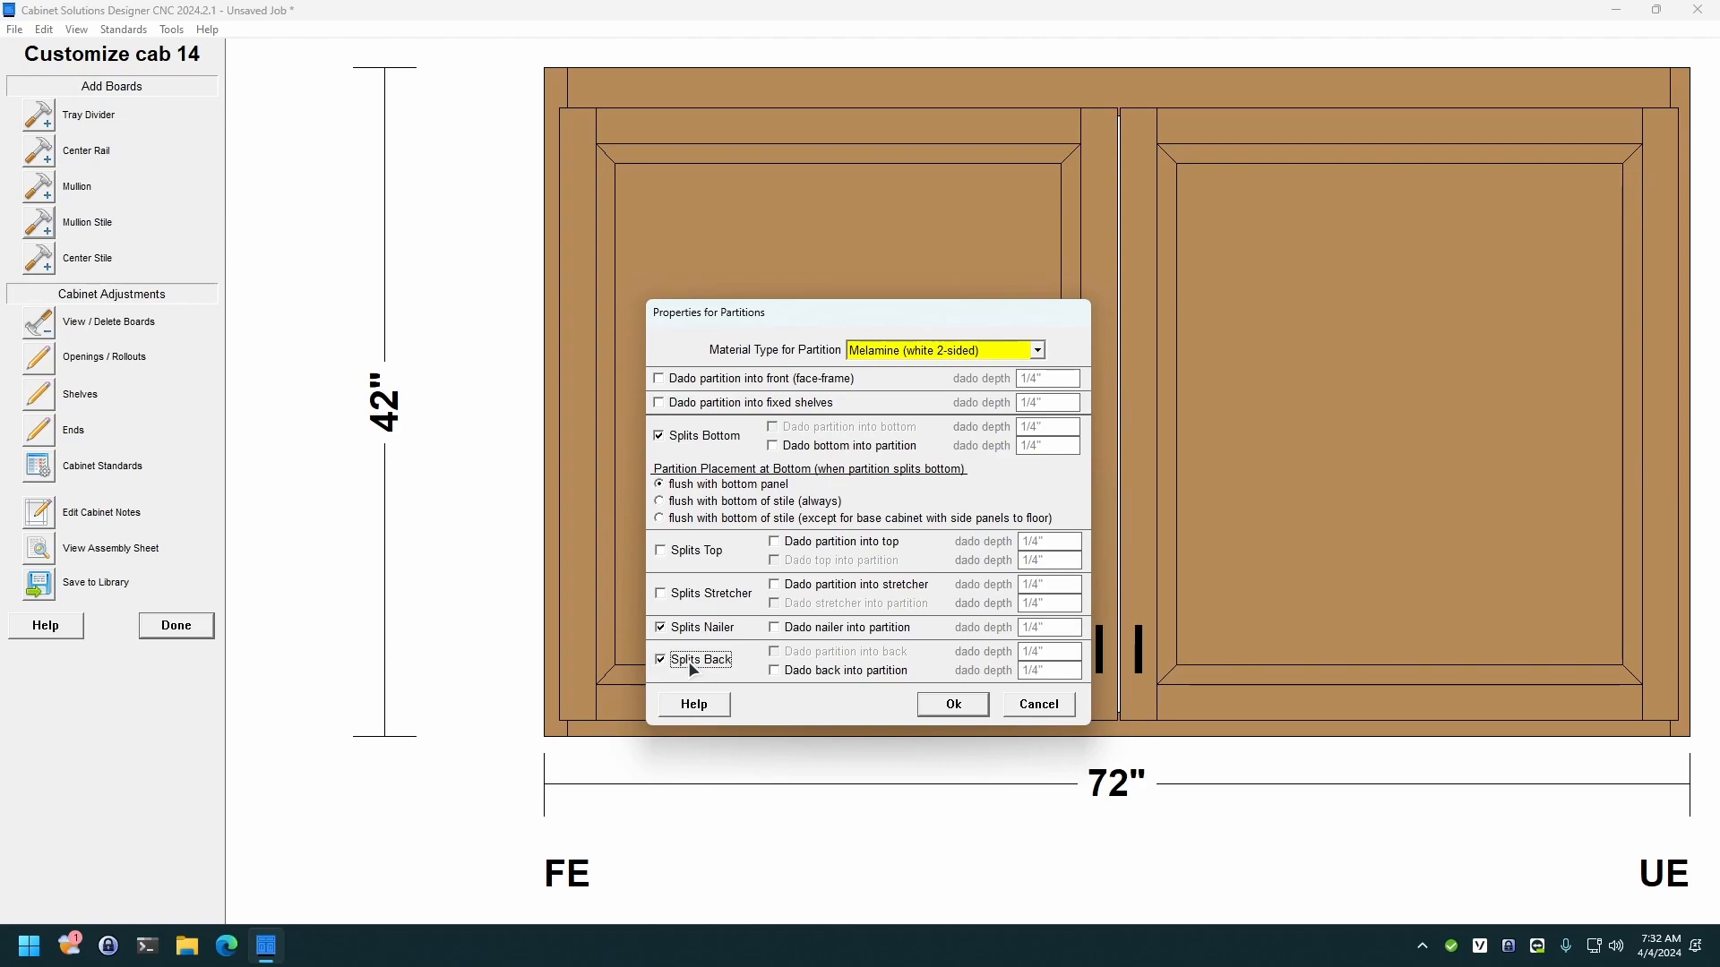
pyautogui.click(953, 705)
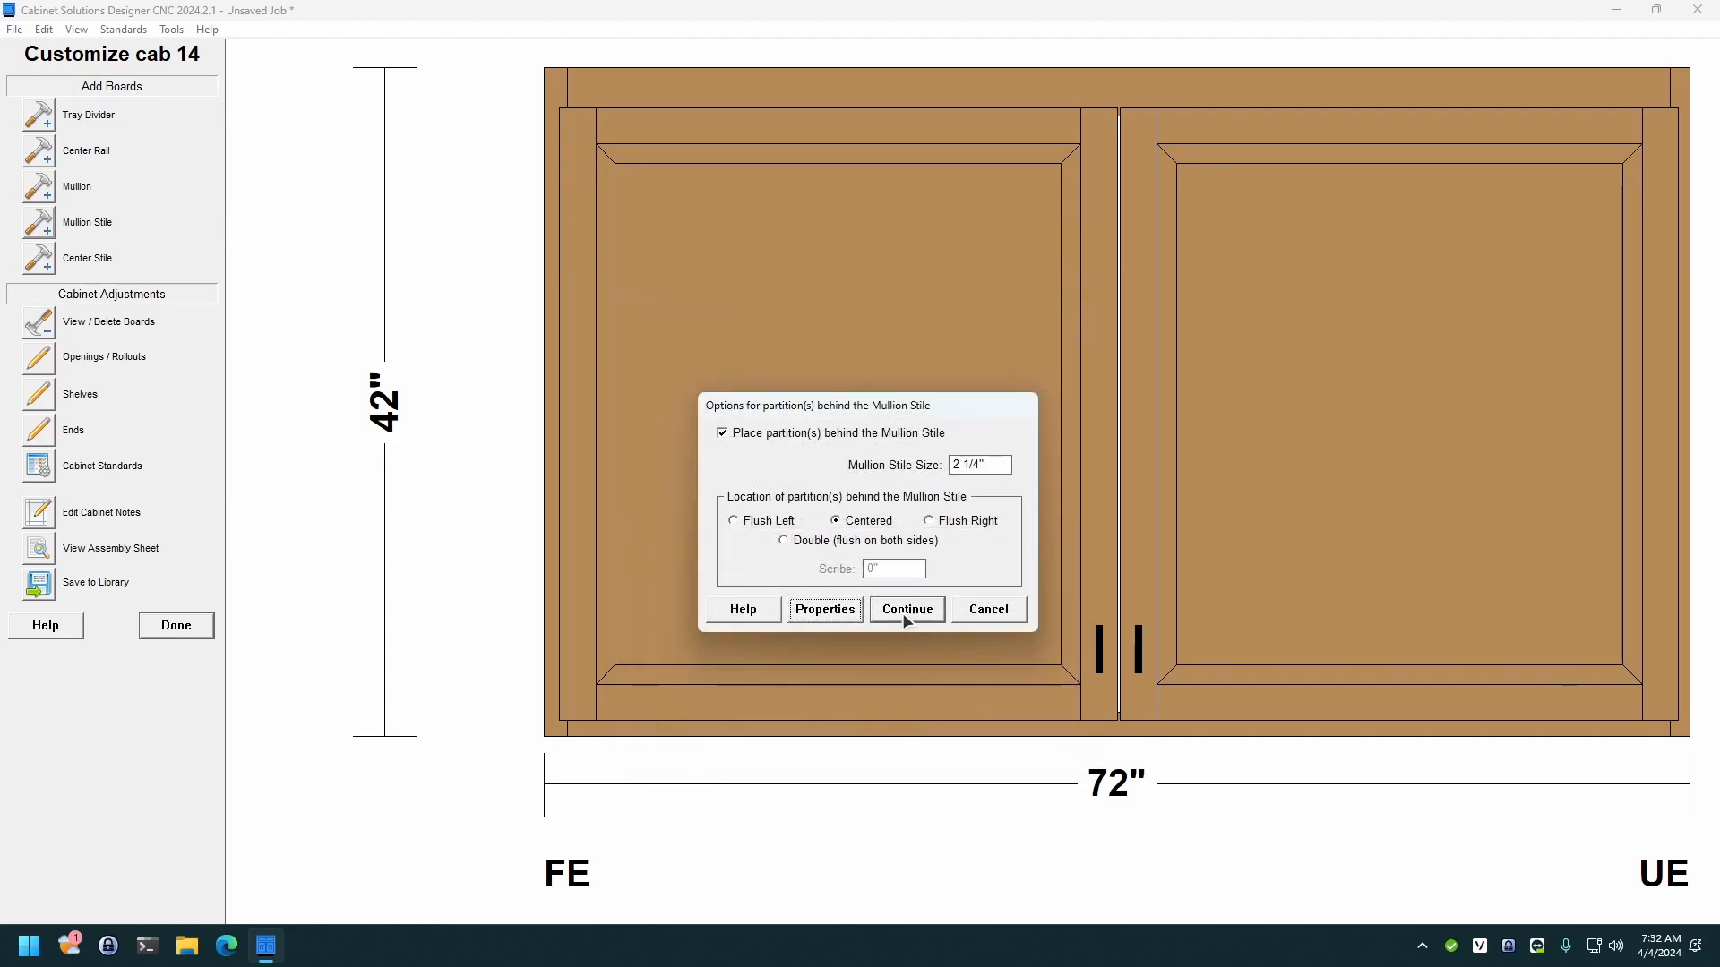
# Step: Add two 2 1/4" mullion stiles with centered partitions to the upper cabinet, dividing it into three equal openings
pyautogui.click(905, 610)
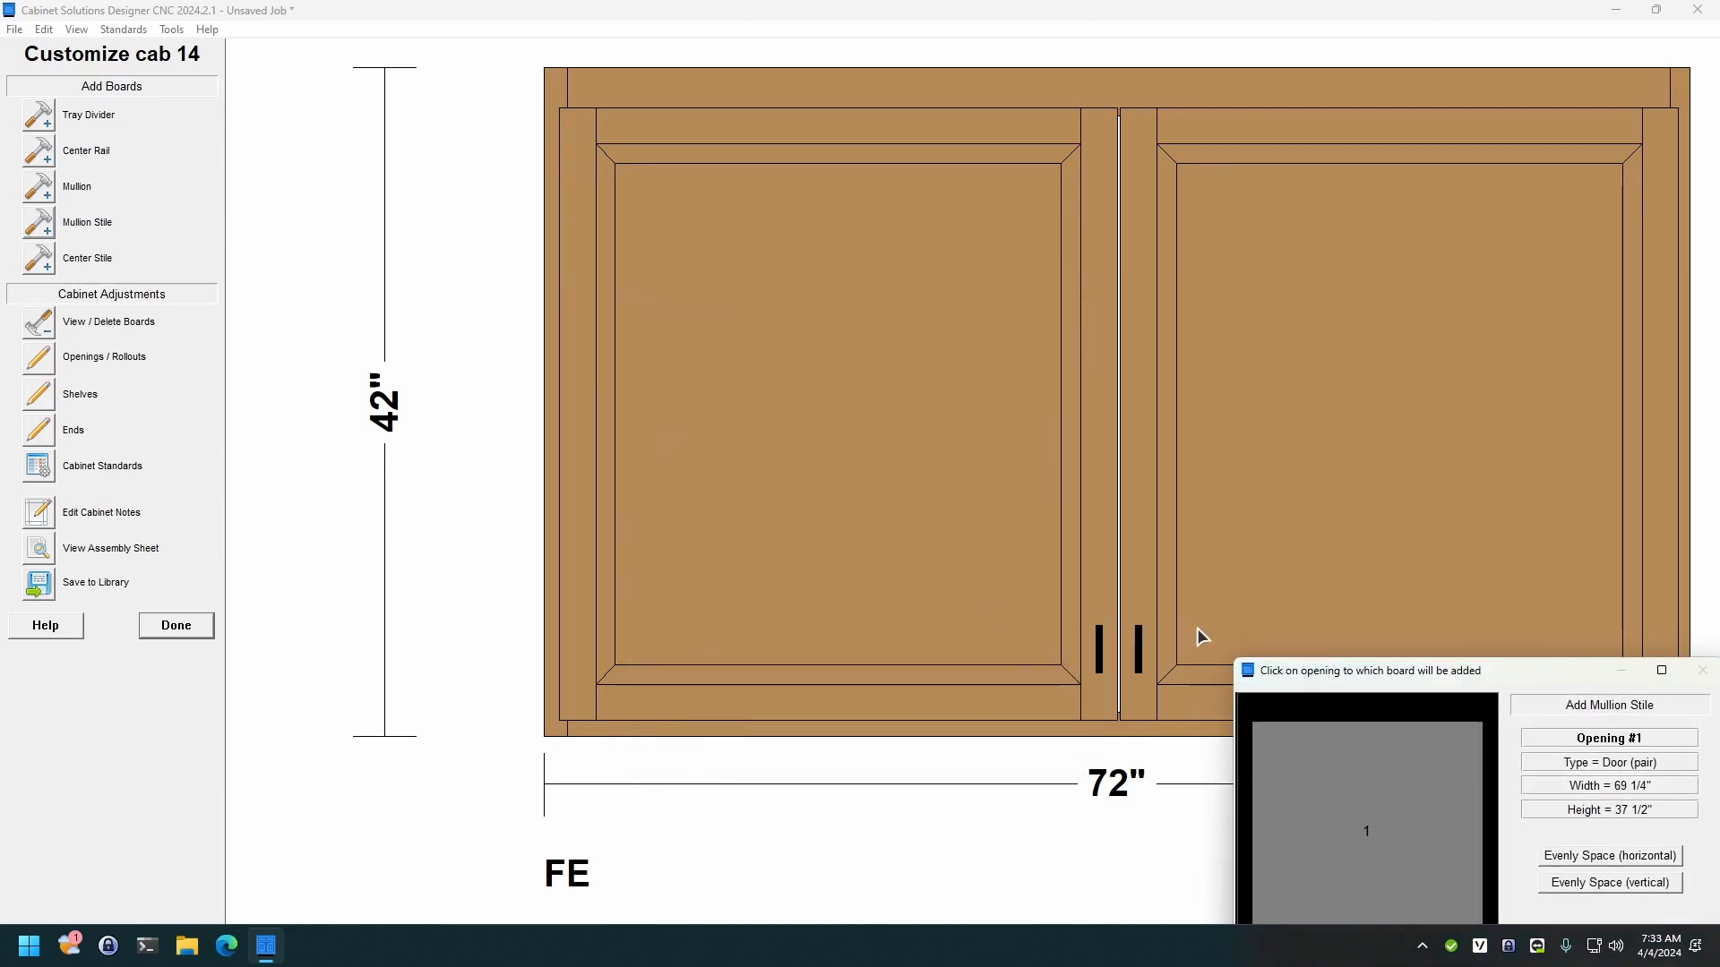
pyautogui.moveTo(1294, 681); pyautogui.dragTo(844, 410)
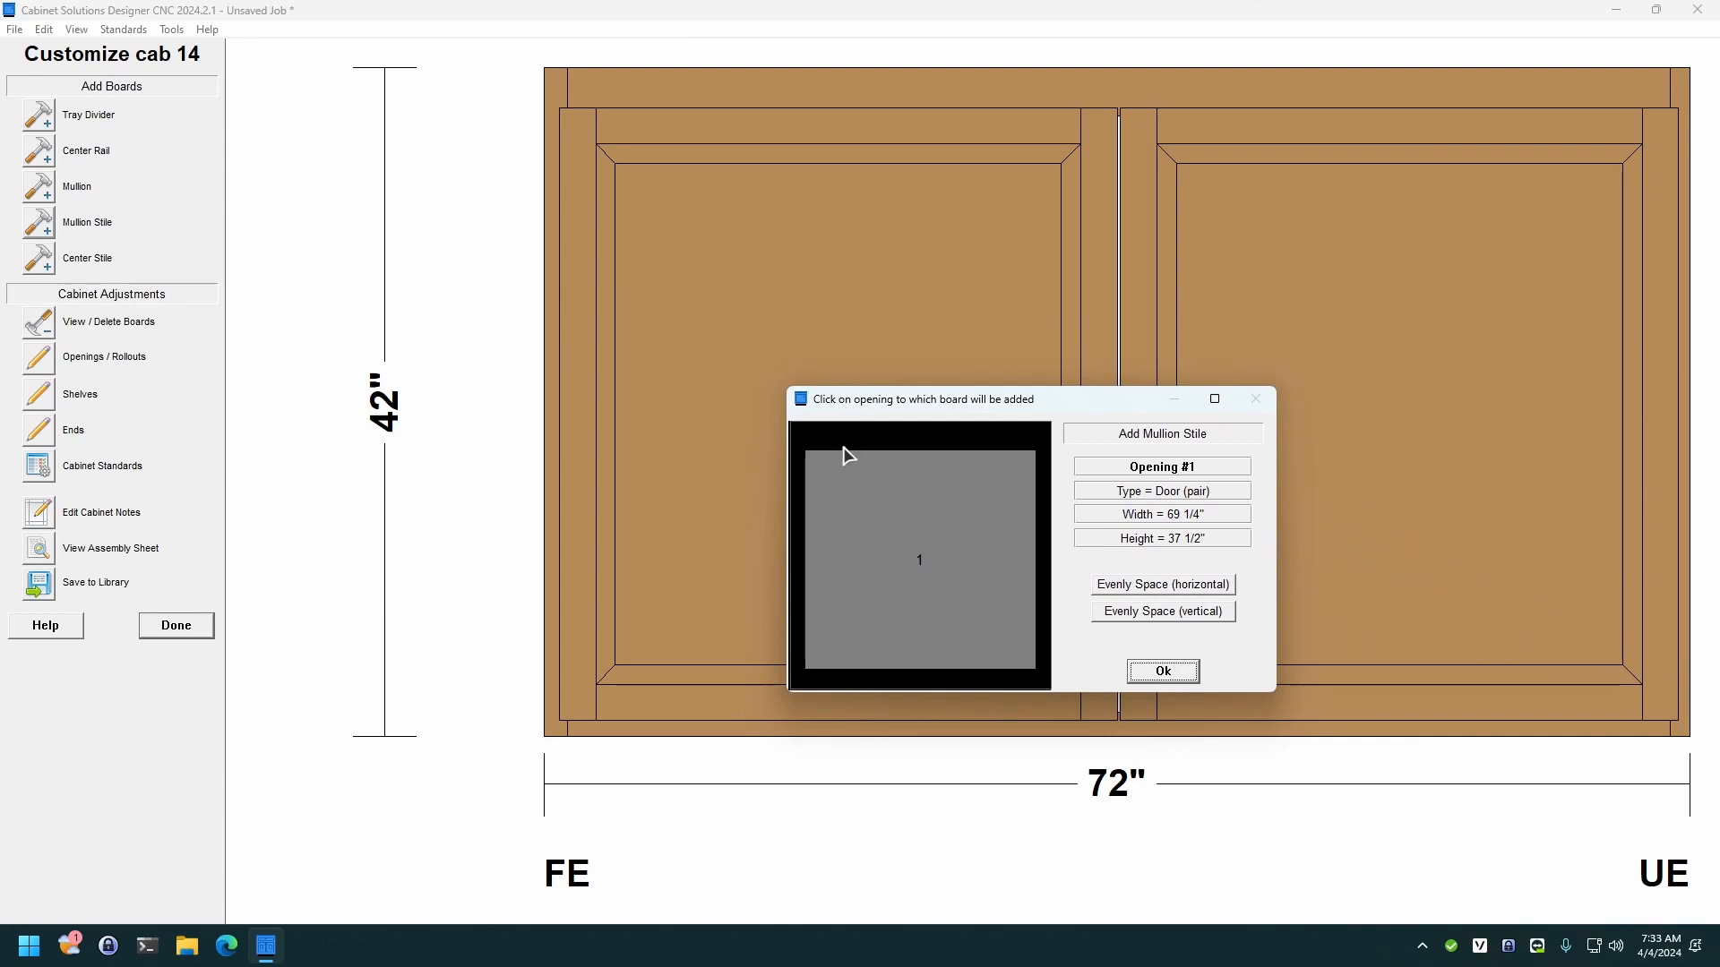
pyautogui.click(862, 561)
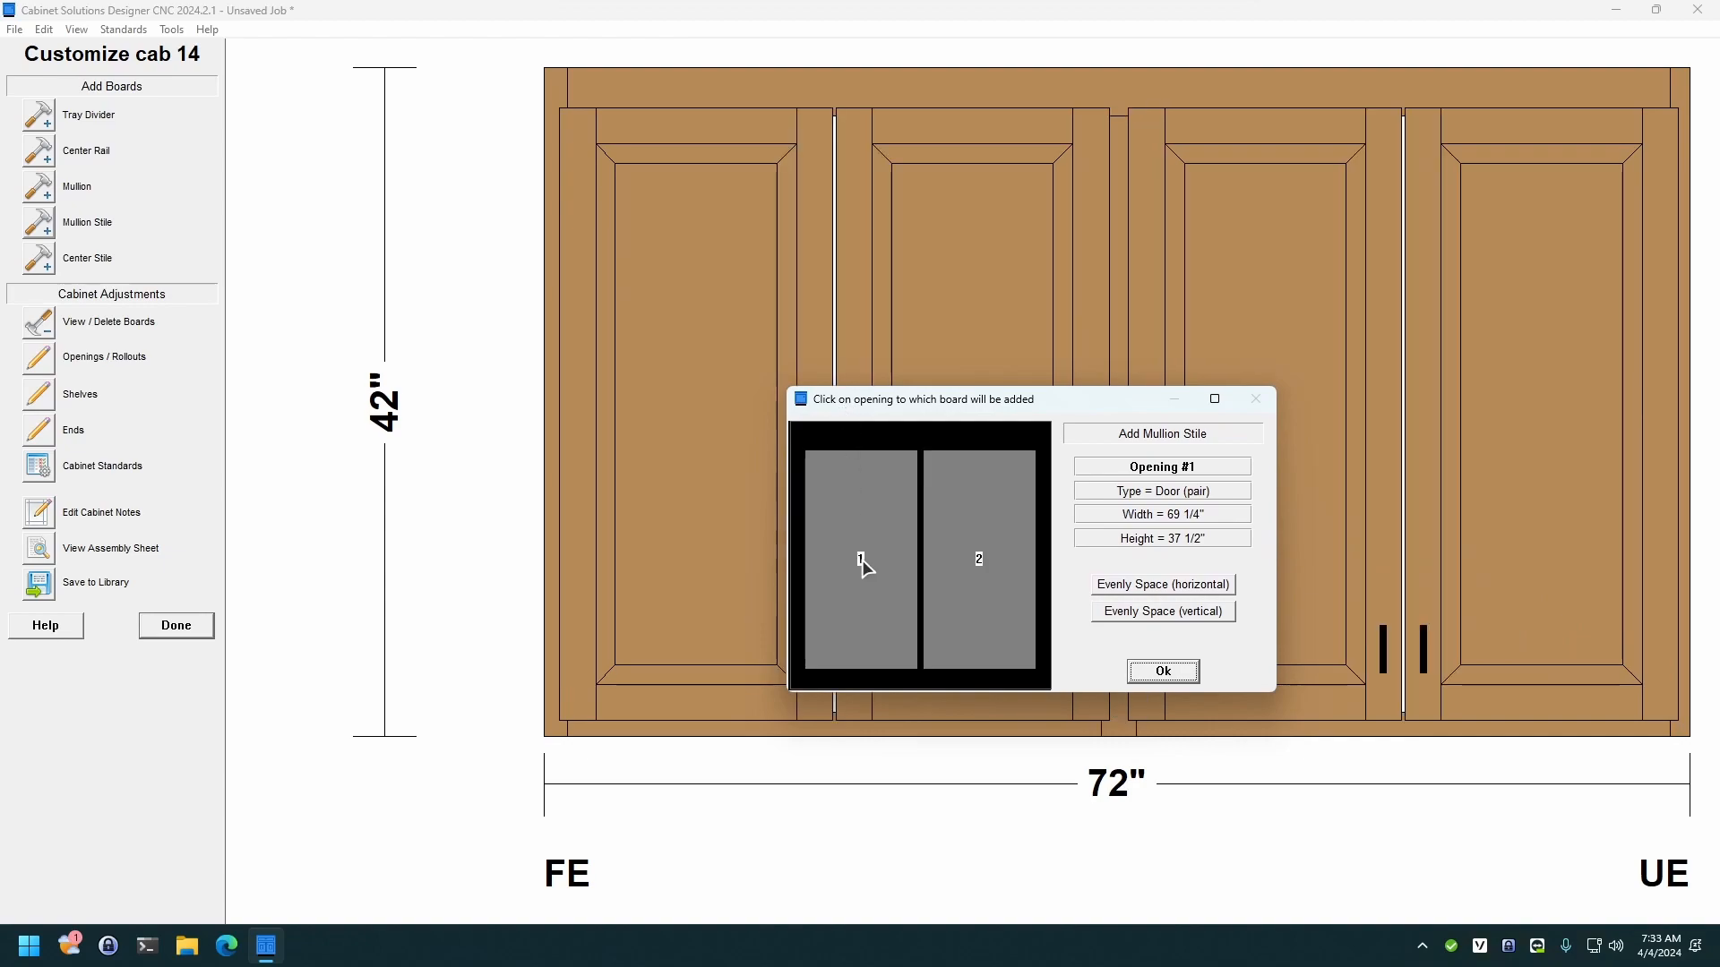
pyautogui.click(862, 560)
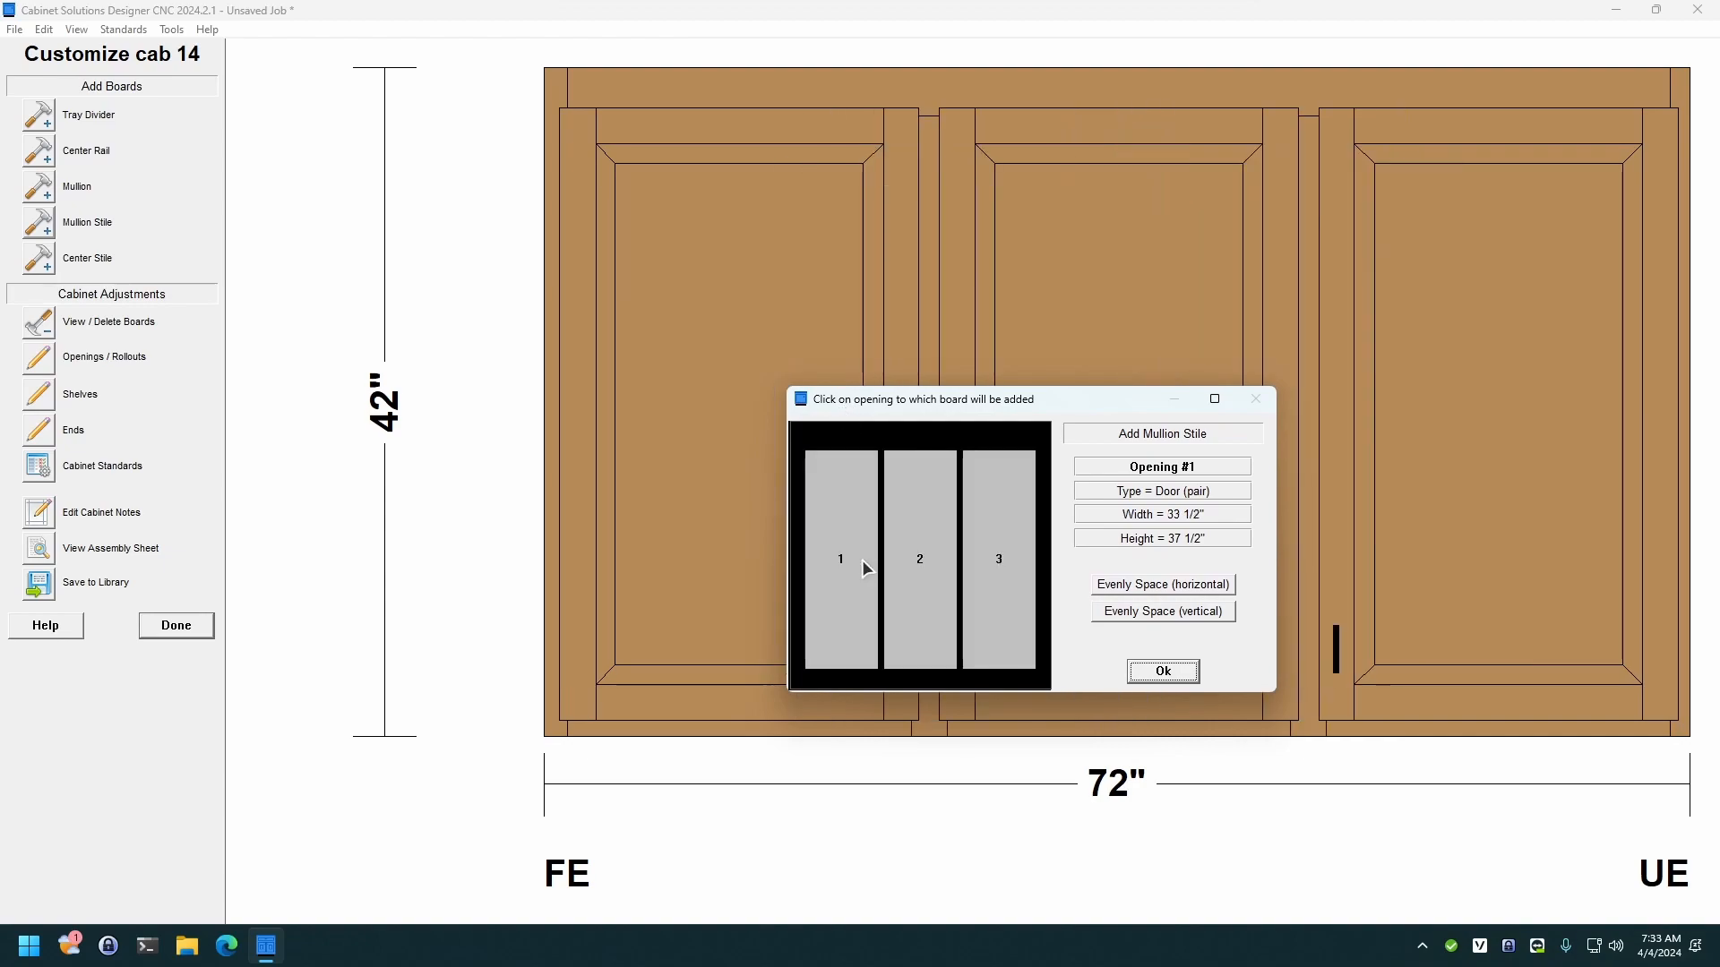
pyautogui.click(1152, 671)
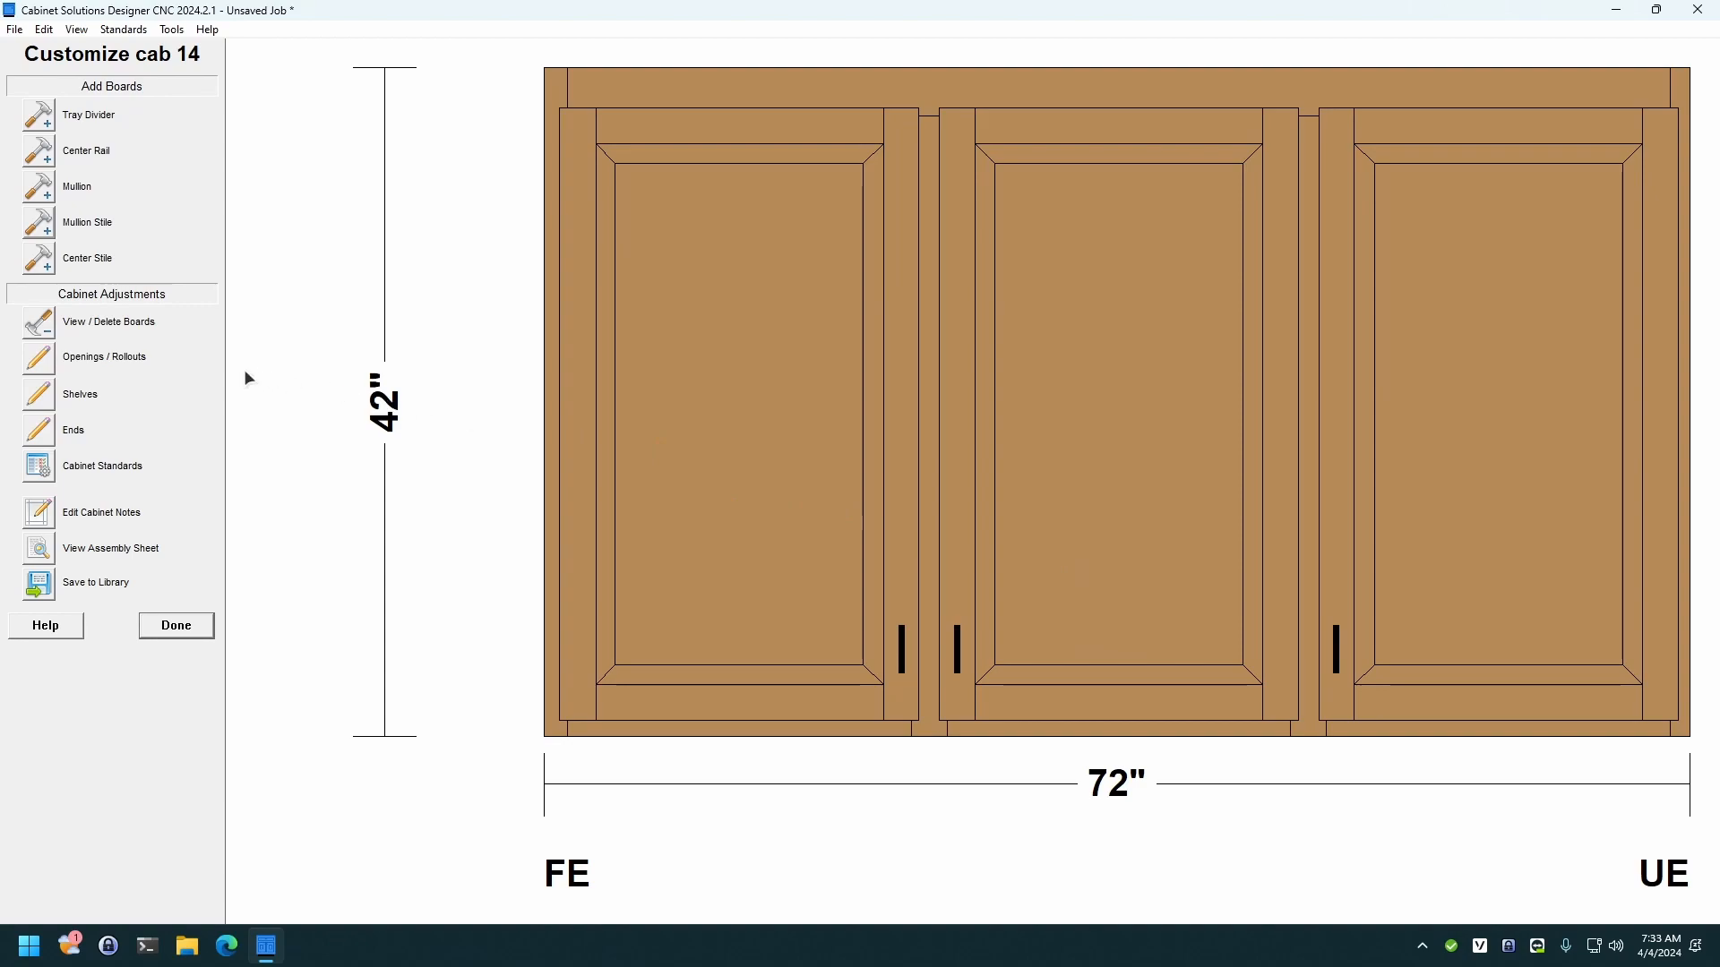
# Step: Raise the bottom rail of the upper cabinet's middle opening to 15" above the cabinet bottom
pyautogui.click(40, 361)
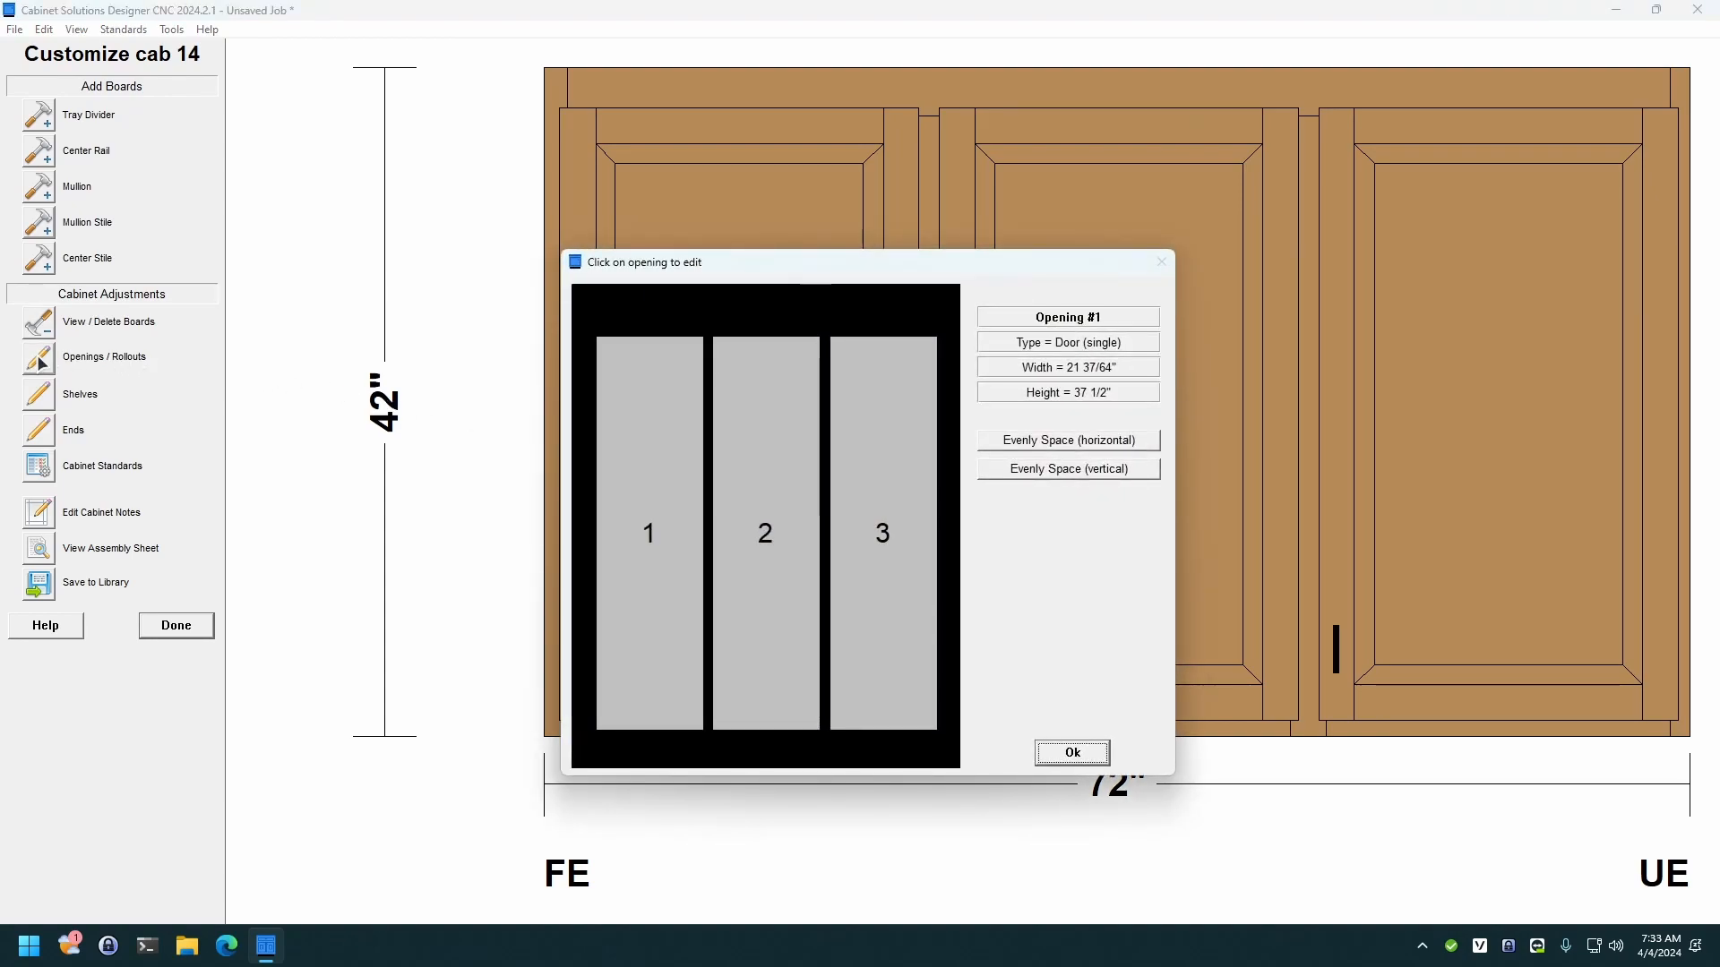
pyautogui.click(771, 533)
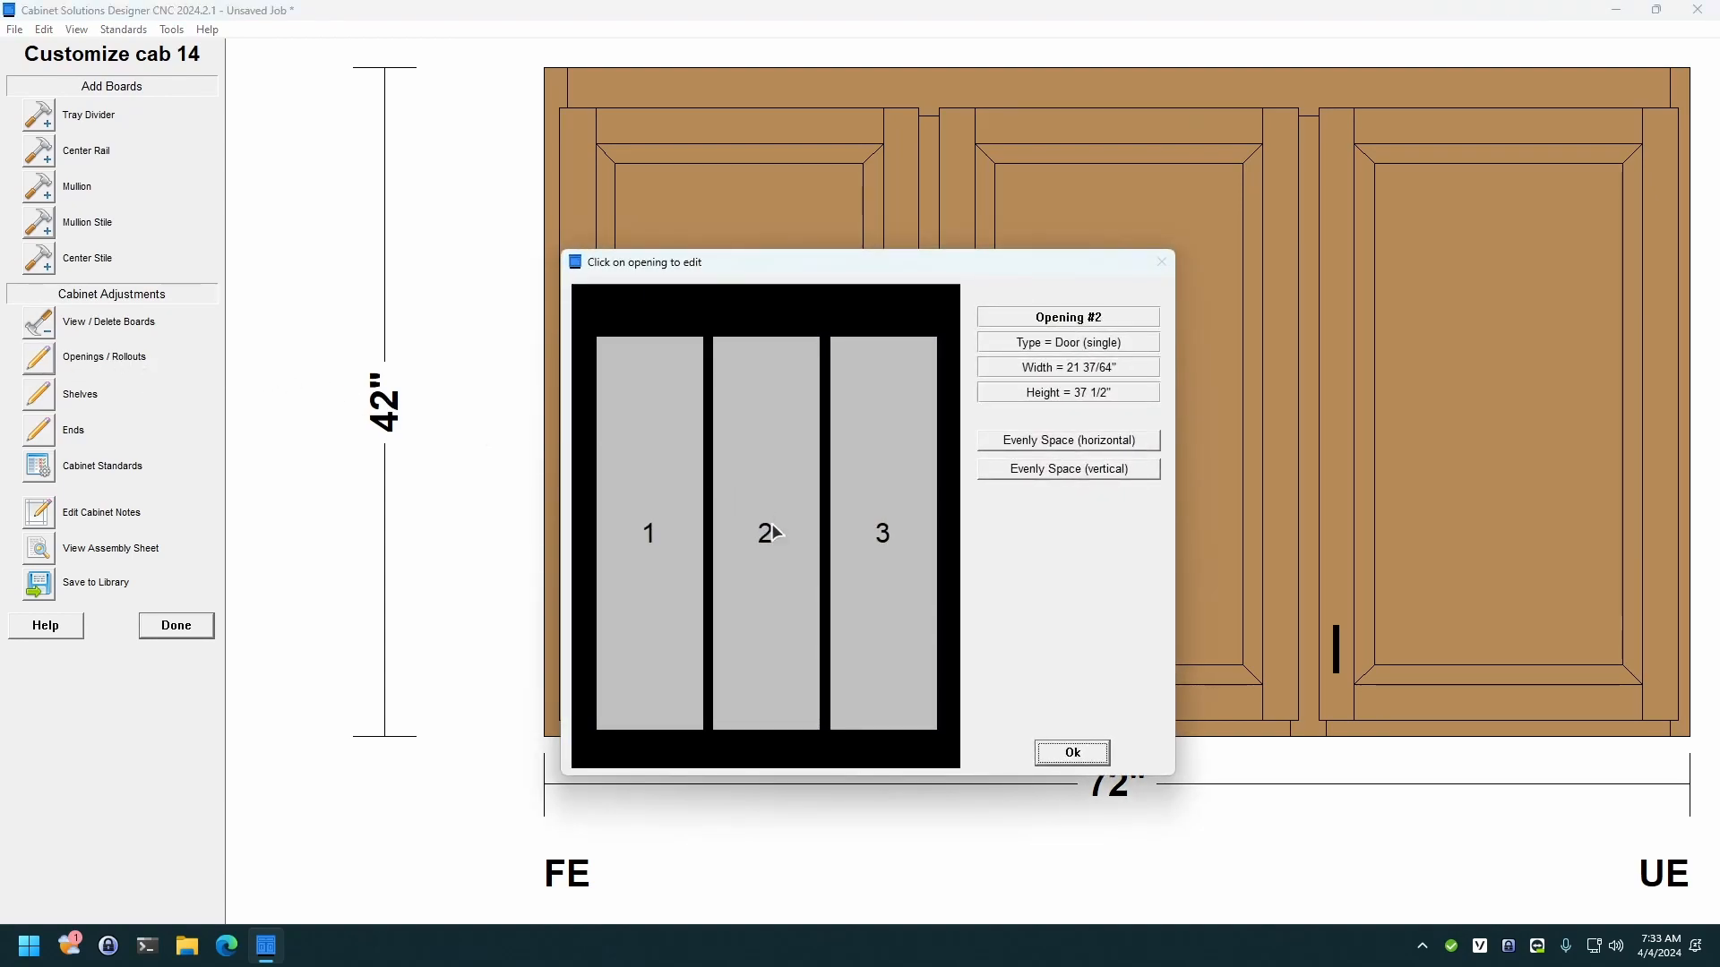
pyautogui.click(763, 608)
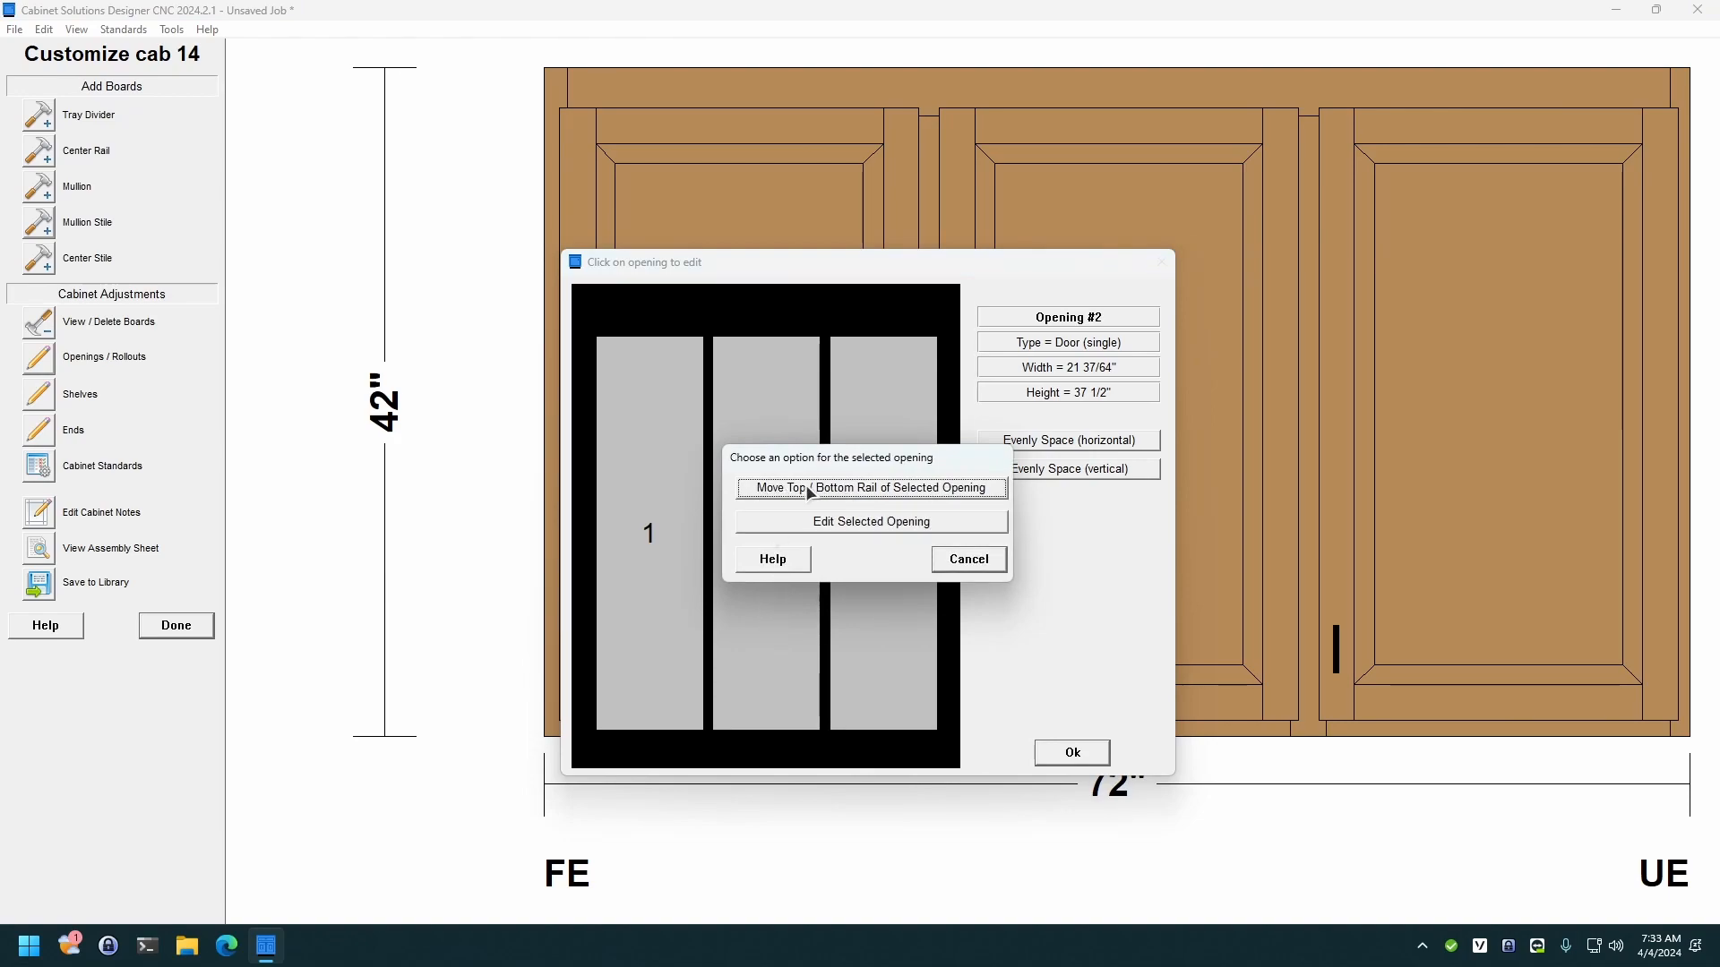
pyautogui.click(868, 489)
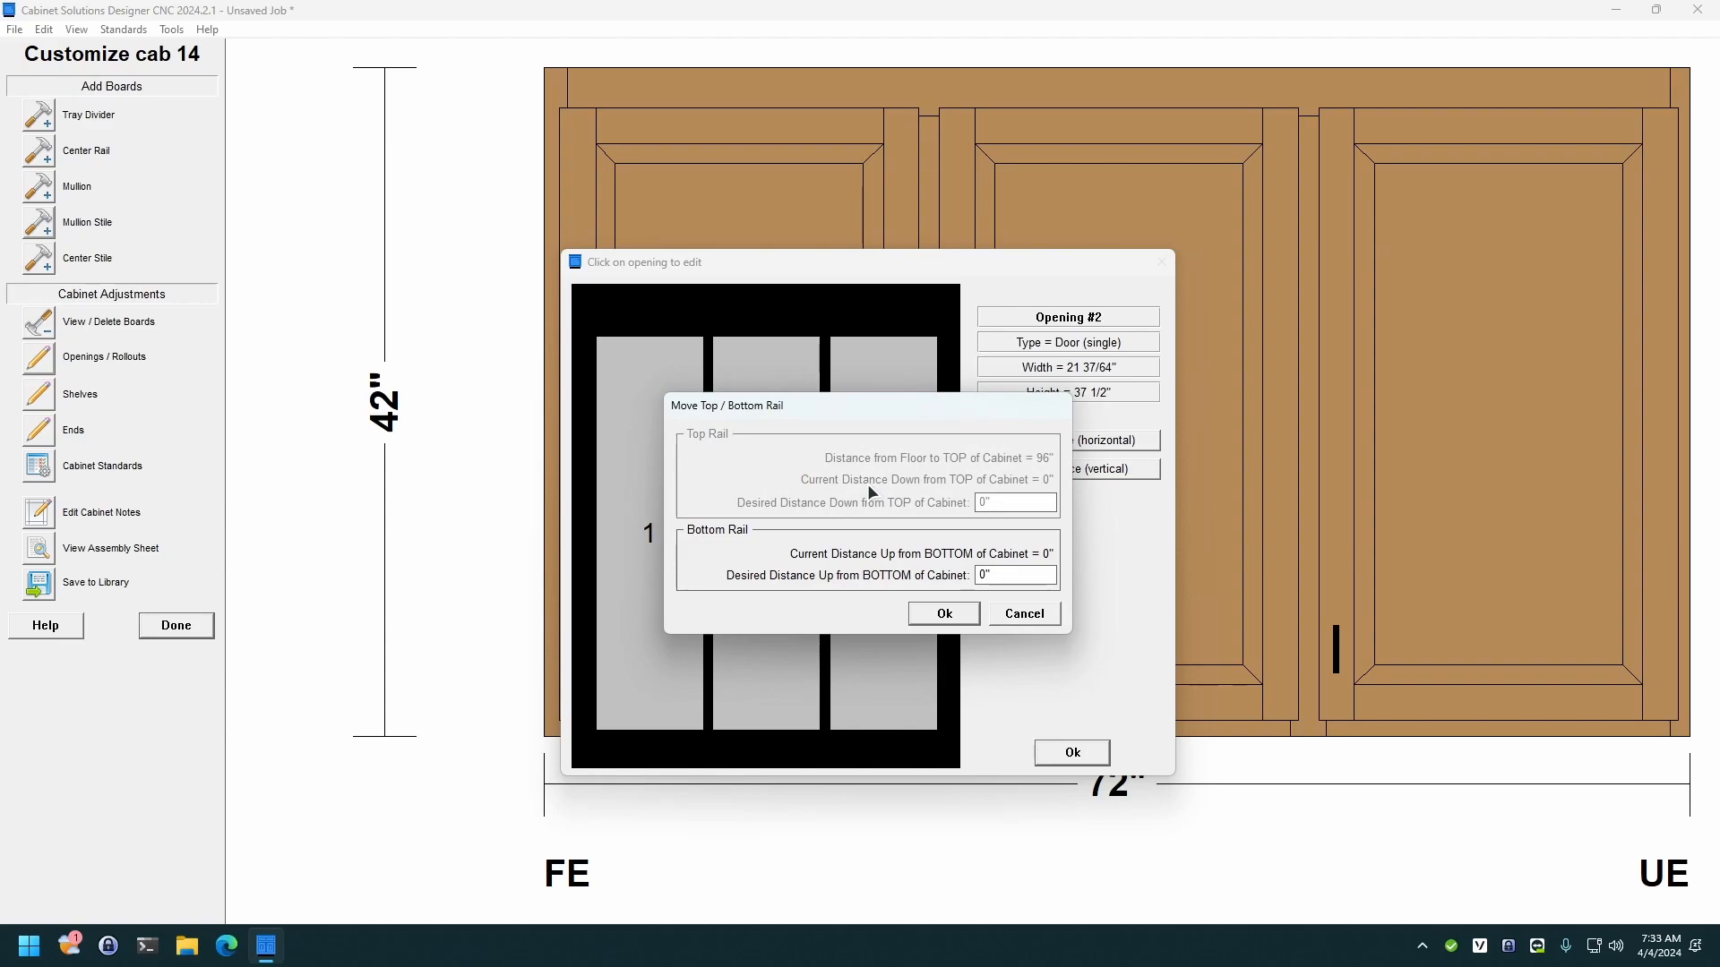
pyautogui.moveTo(1026, 576); pyautogui.dragTo(902, 576)
pyautogui.write('15')
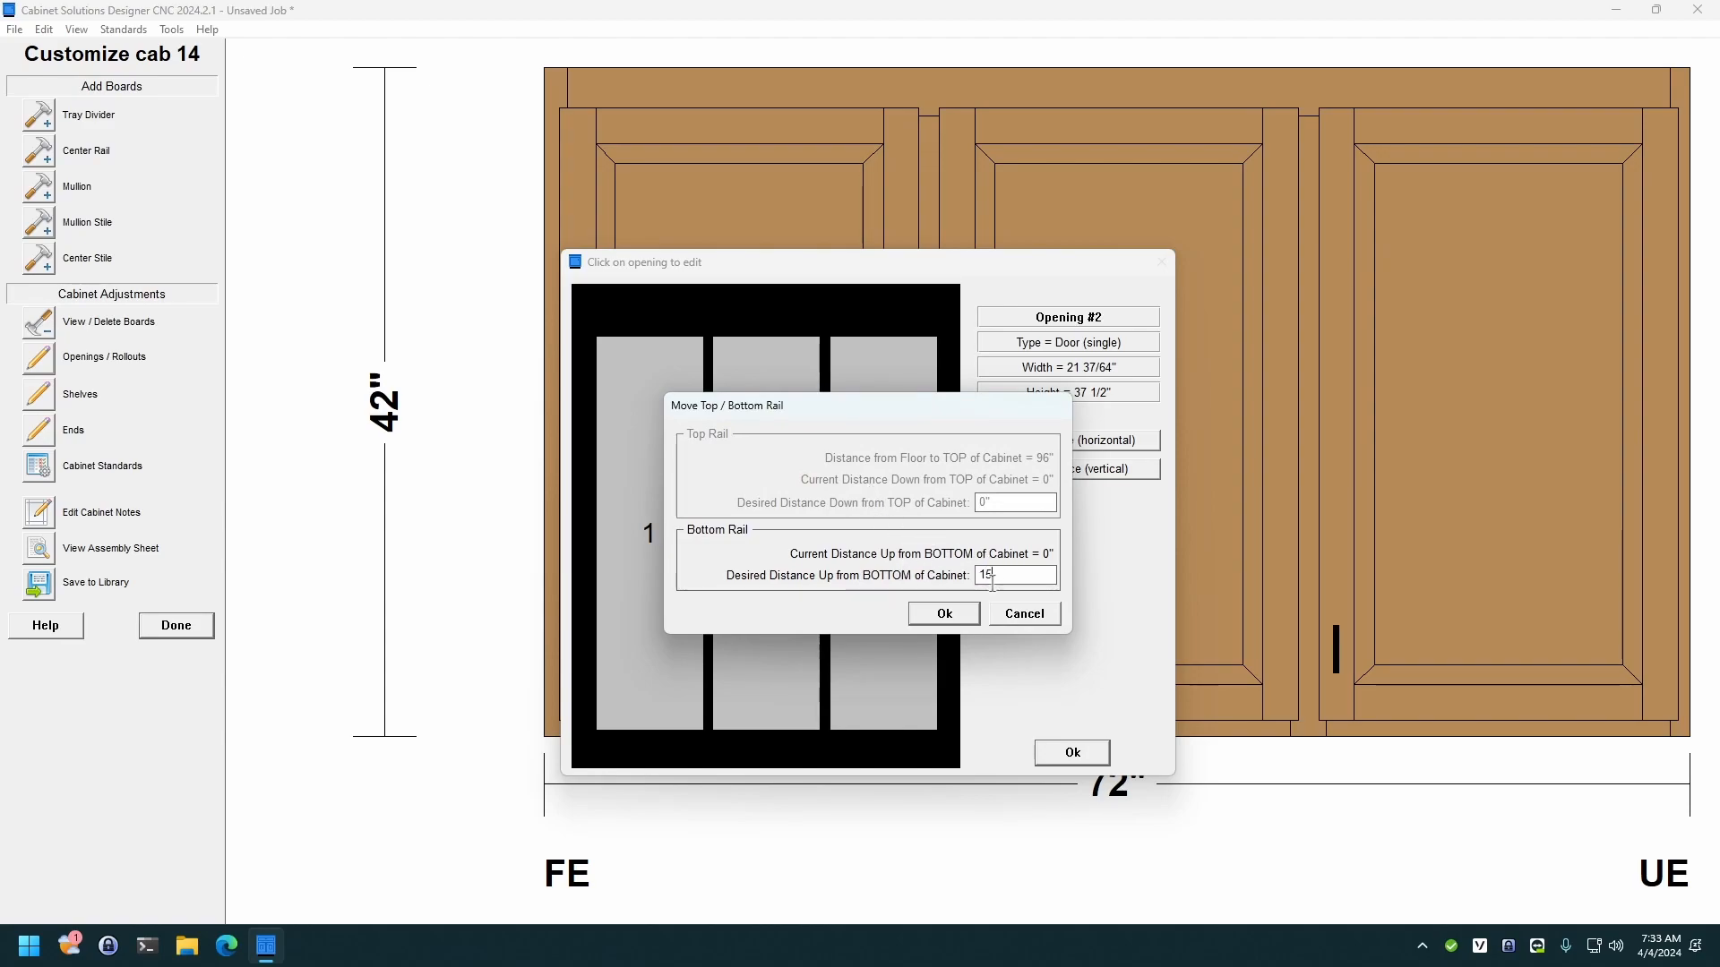
pyautogui.click(966, 617)
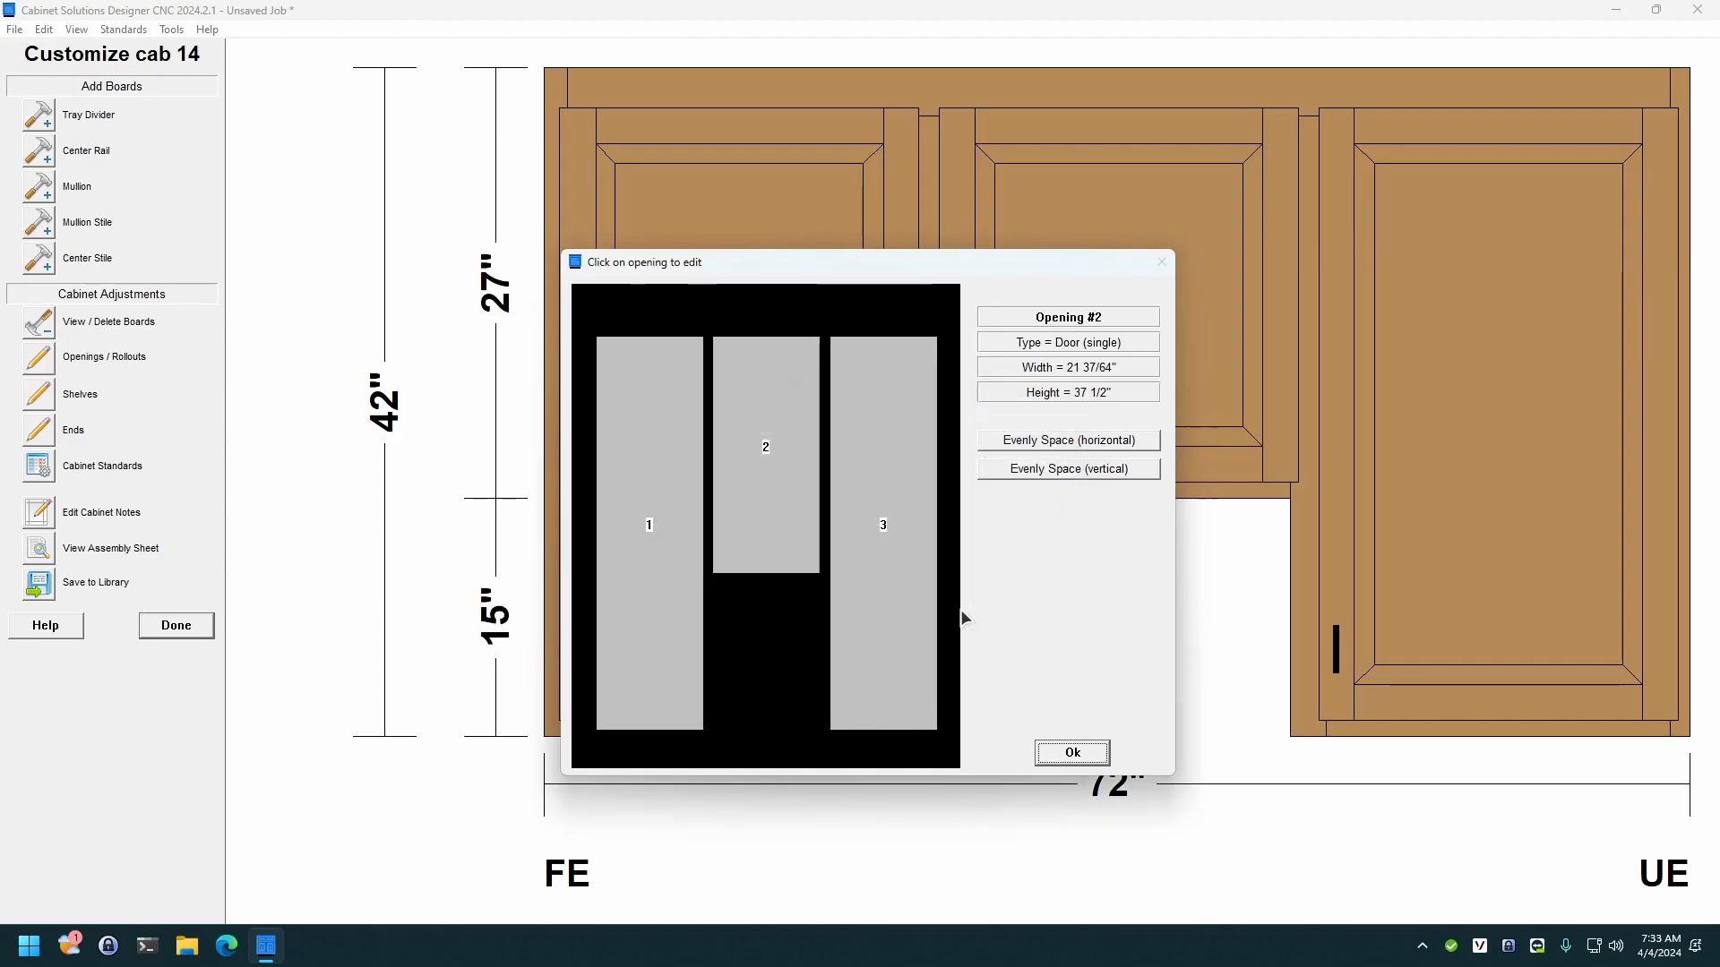
# Step: Finish the opening edit and save the customized 72" upper cabinet to the library as "split middle upper"
pyautogui.click(1073, 753)
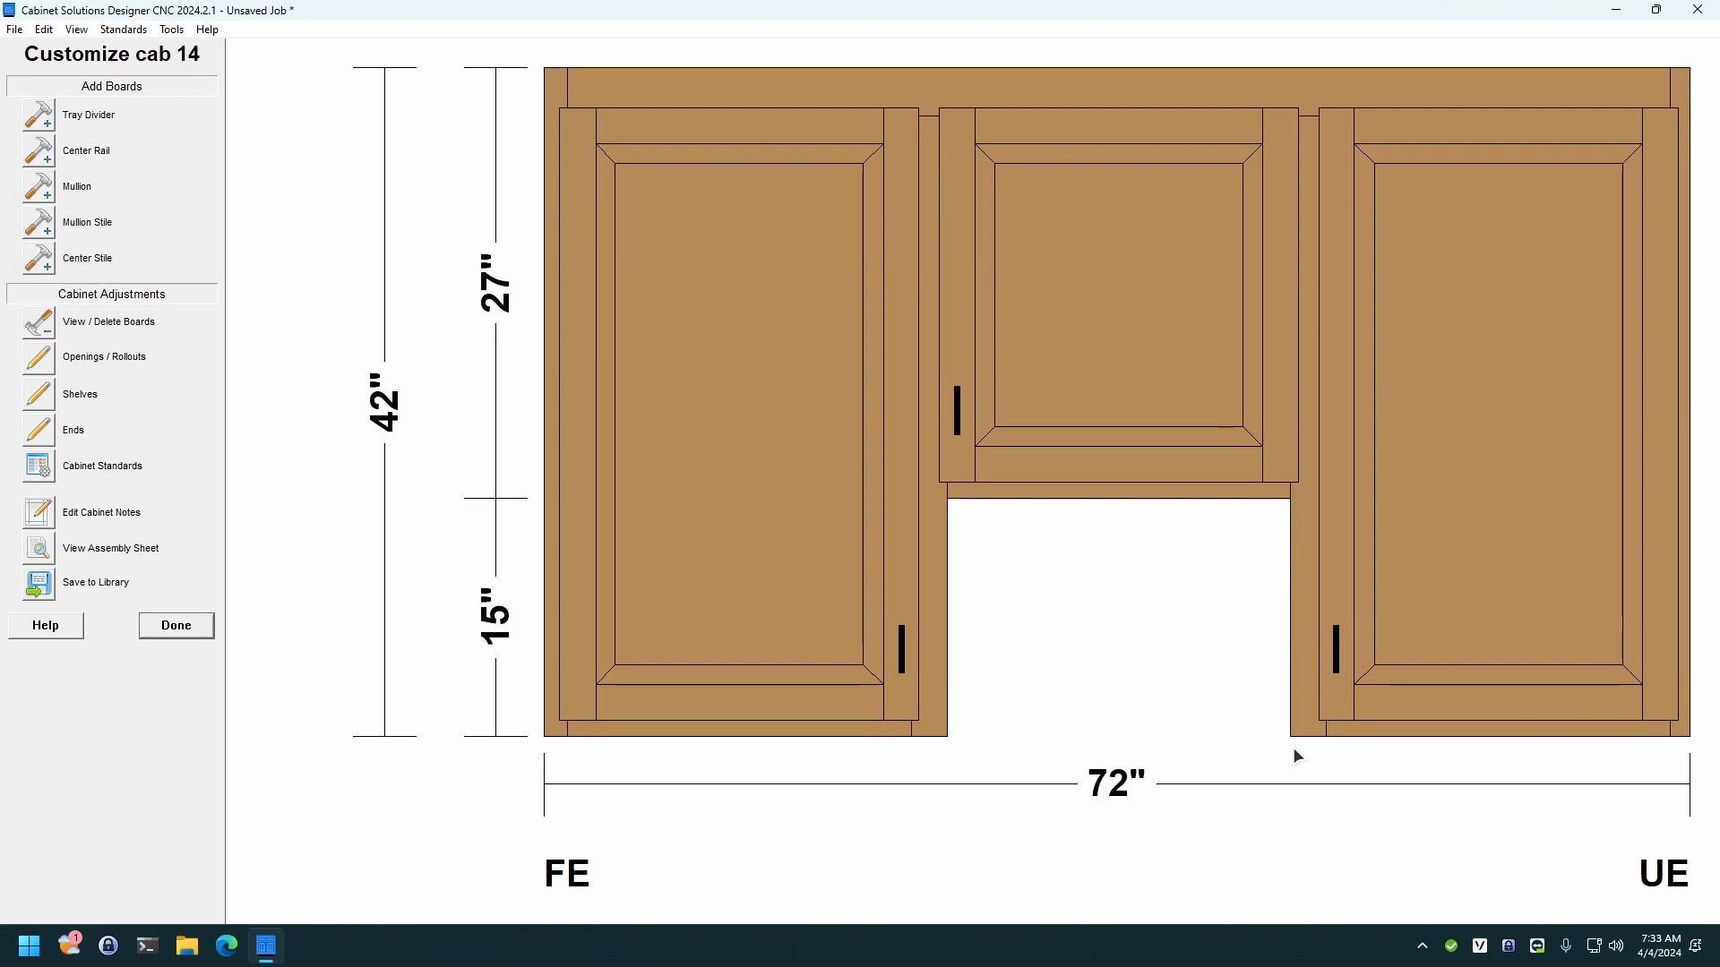
pyautogui.click(186, 618)
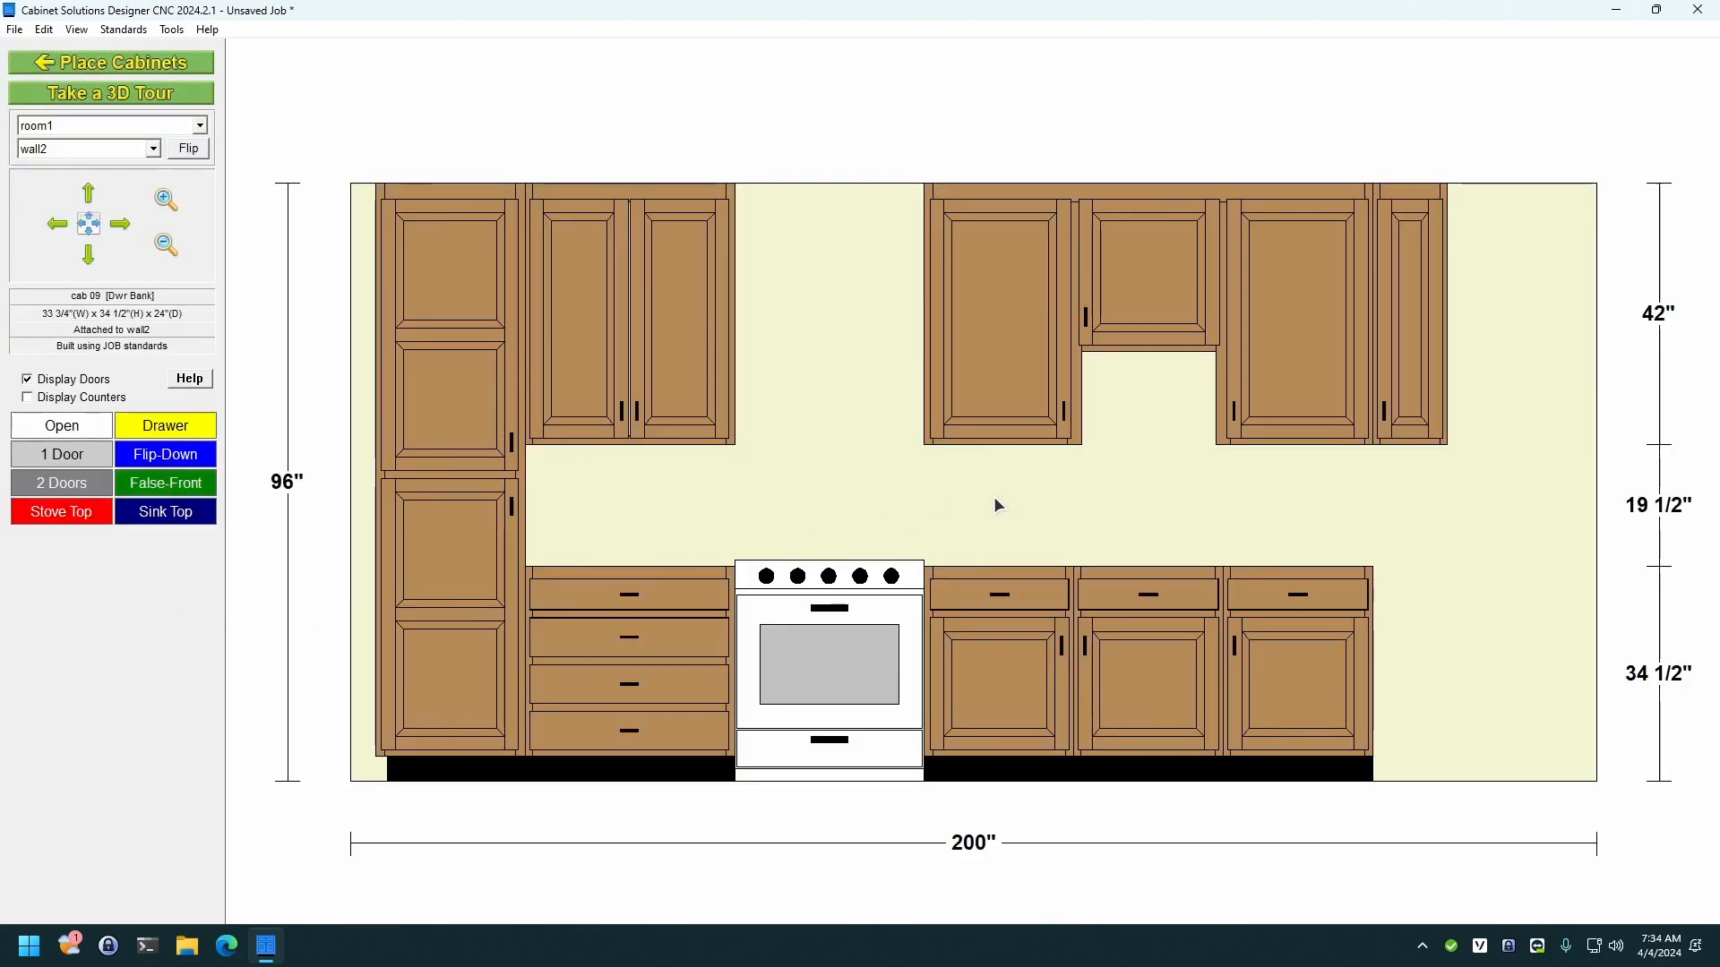
pyautogui.click(998, 433)
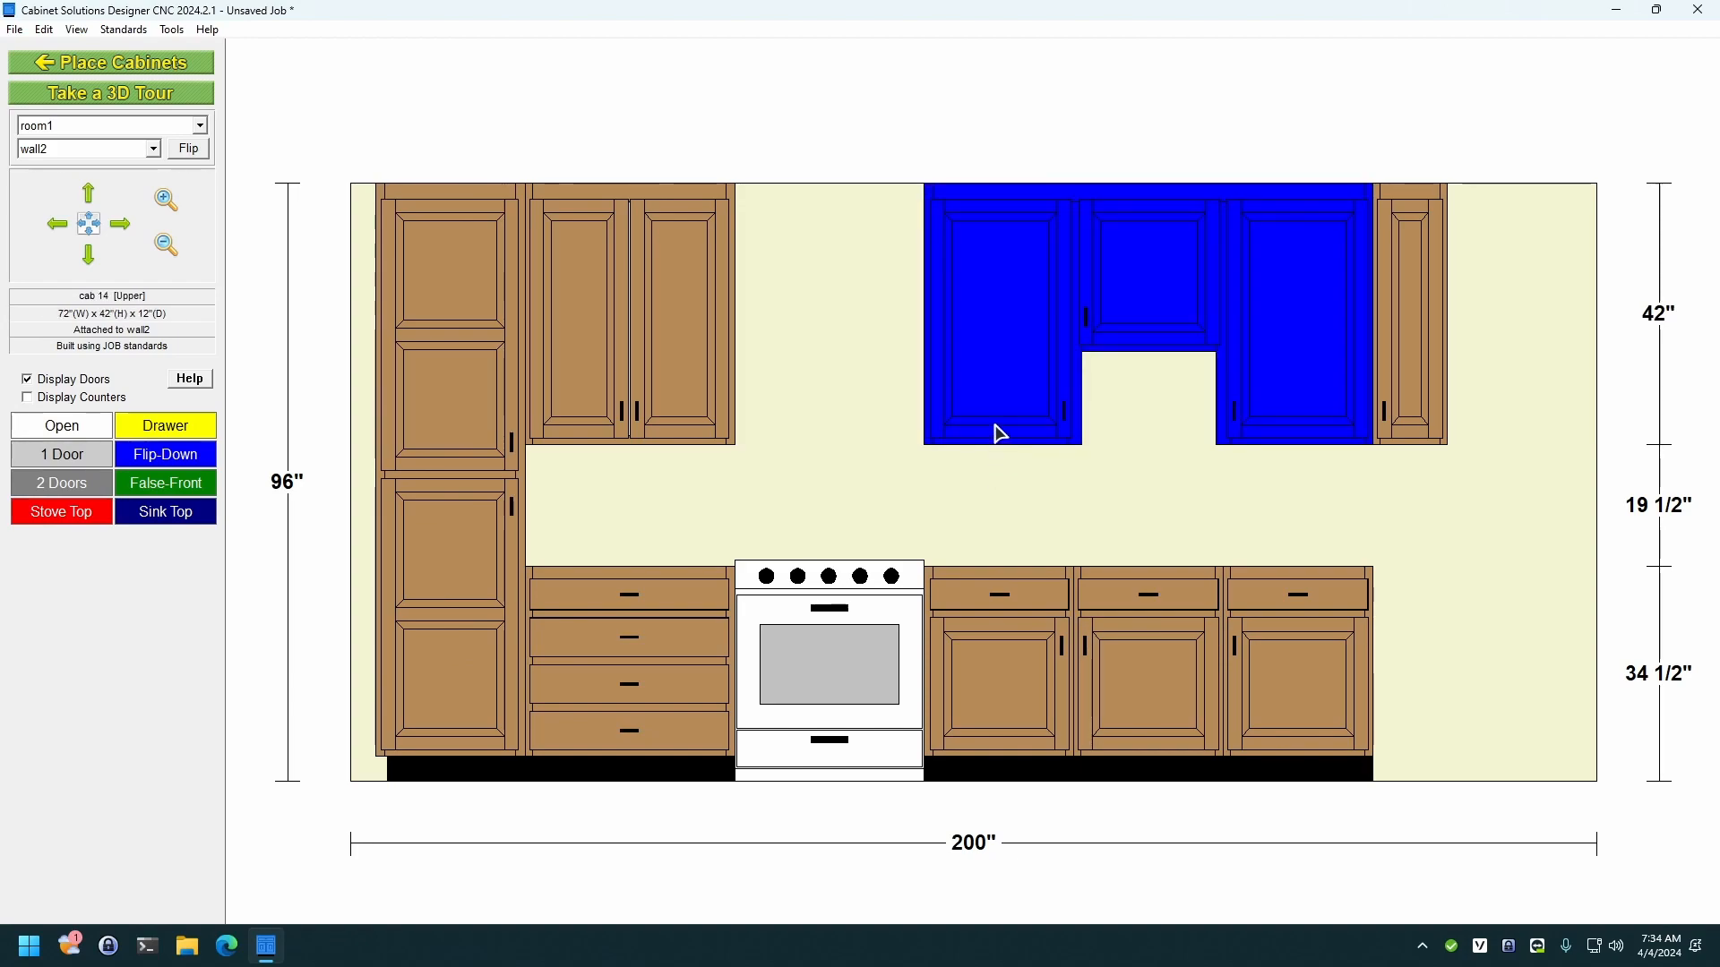
pyautogui.doubleClick(999, 433)
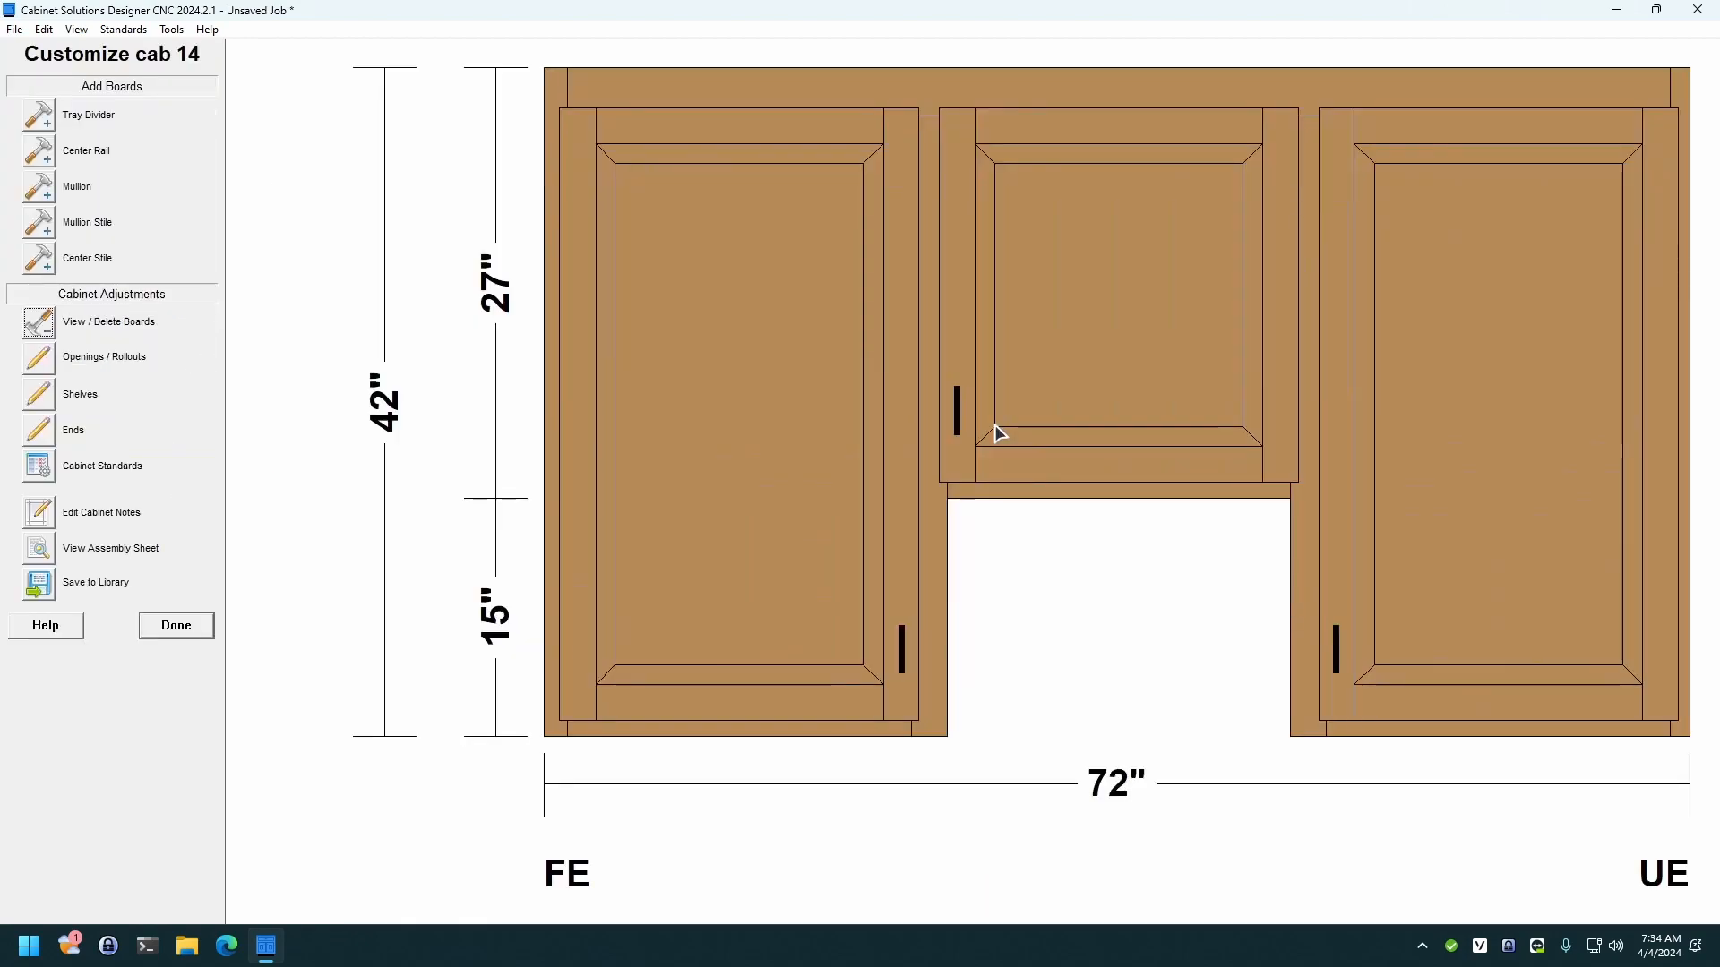
pyautogui.click(39, 588)
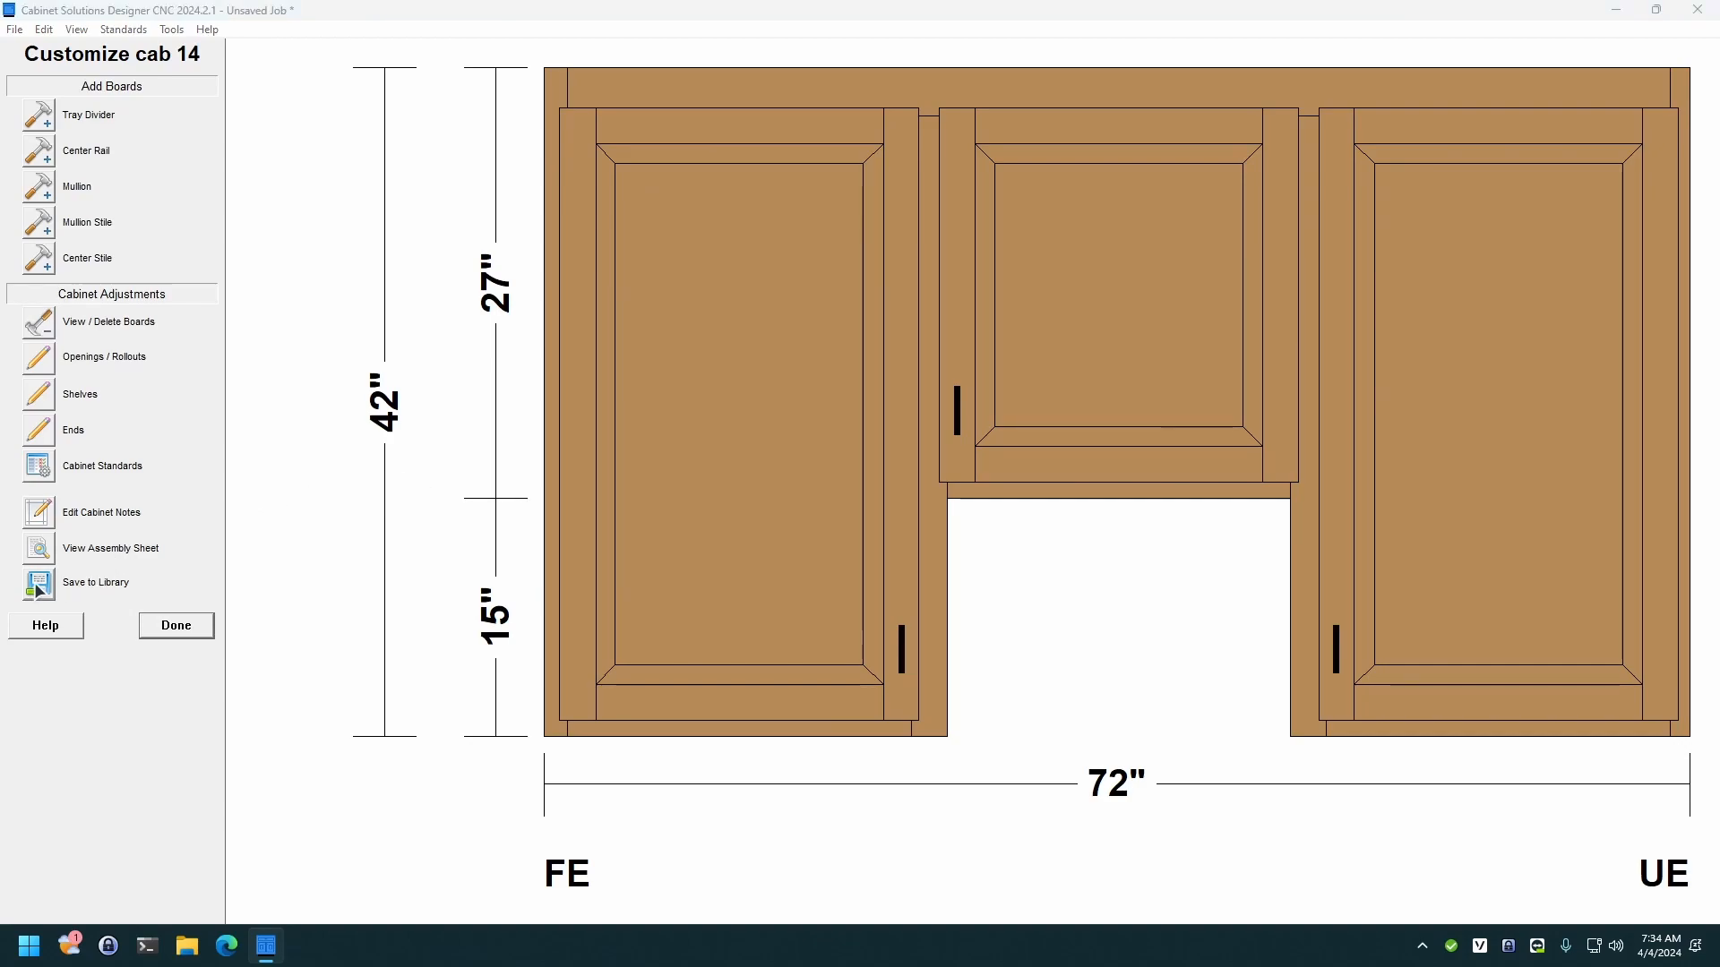
pyautogui.write('split middle upper')
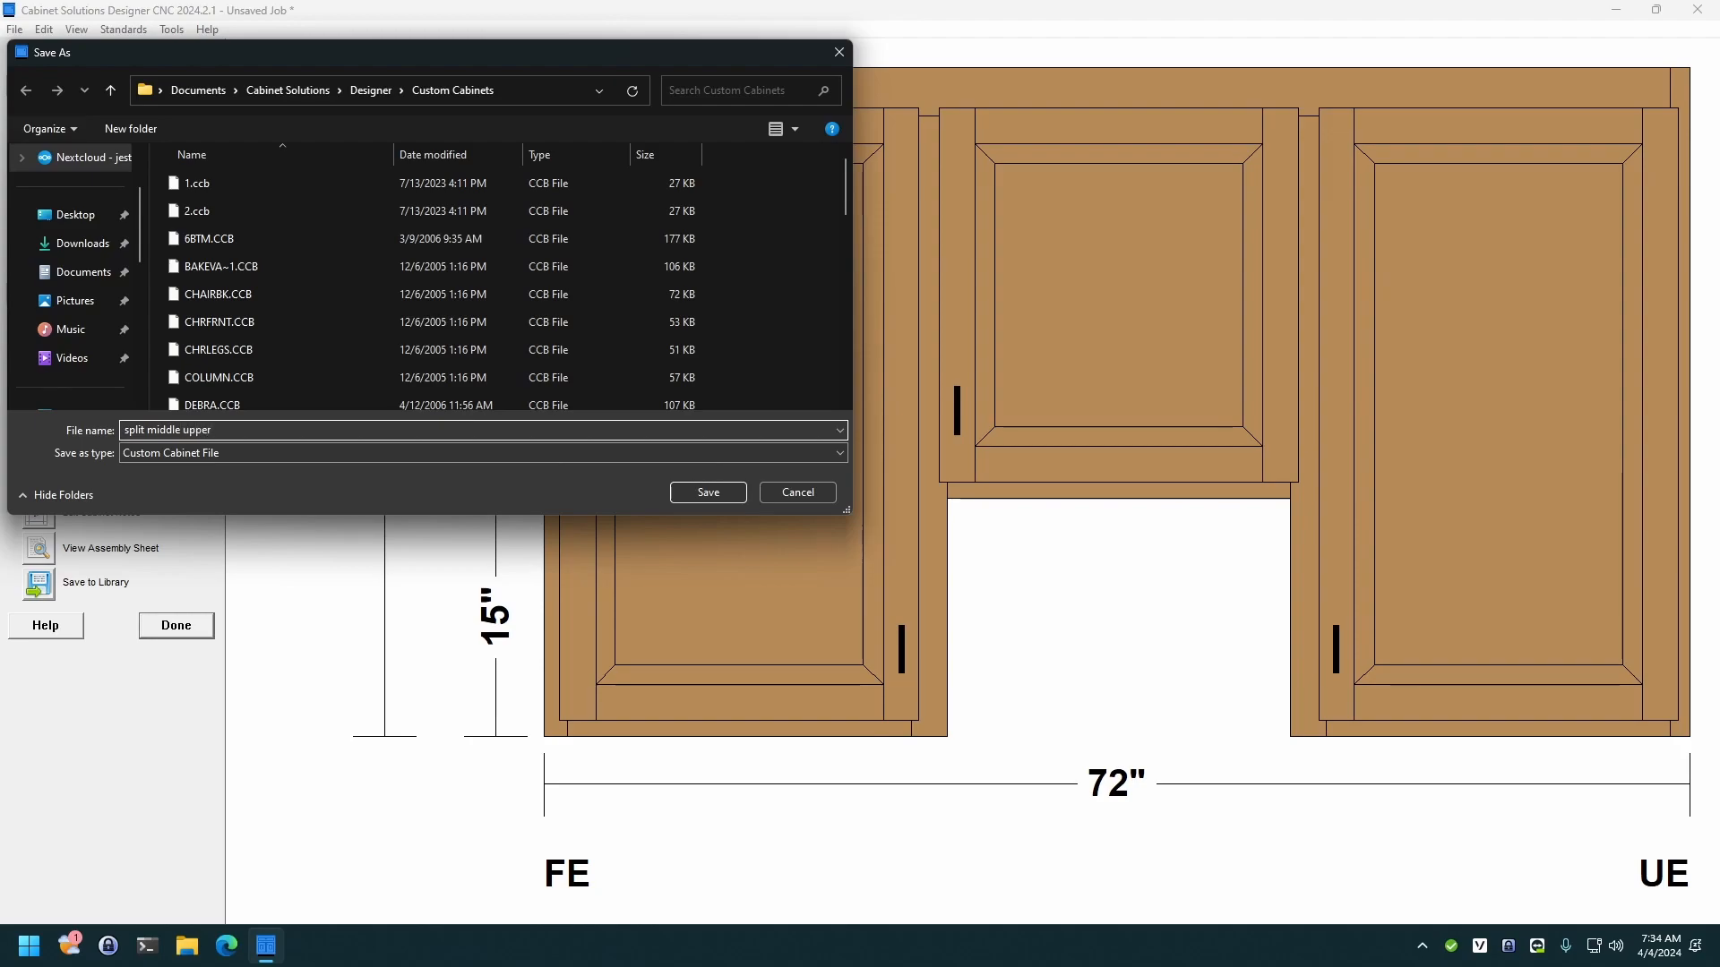
pyautogui.click(690, 495)
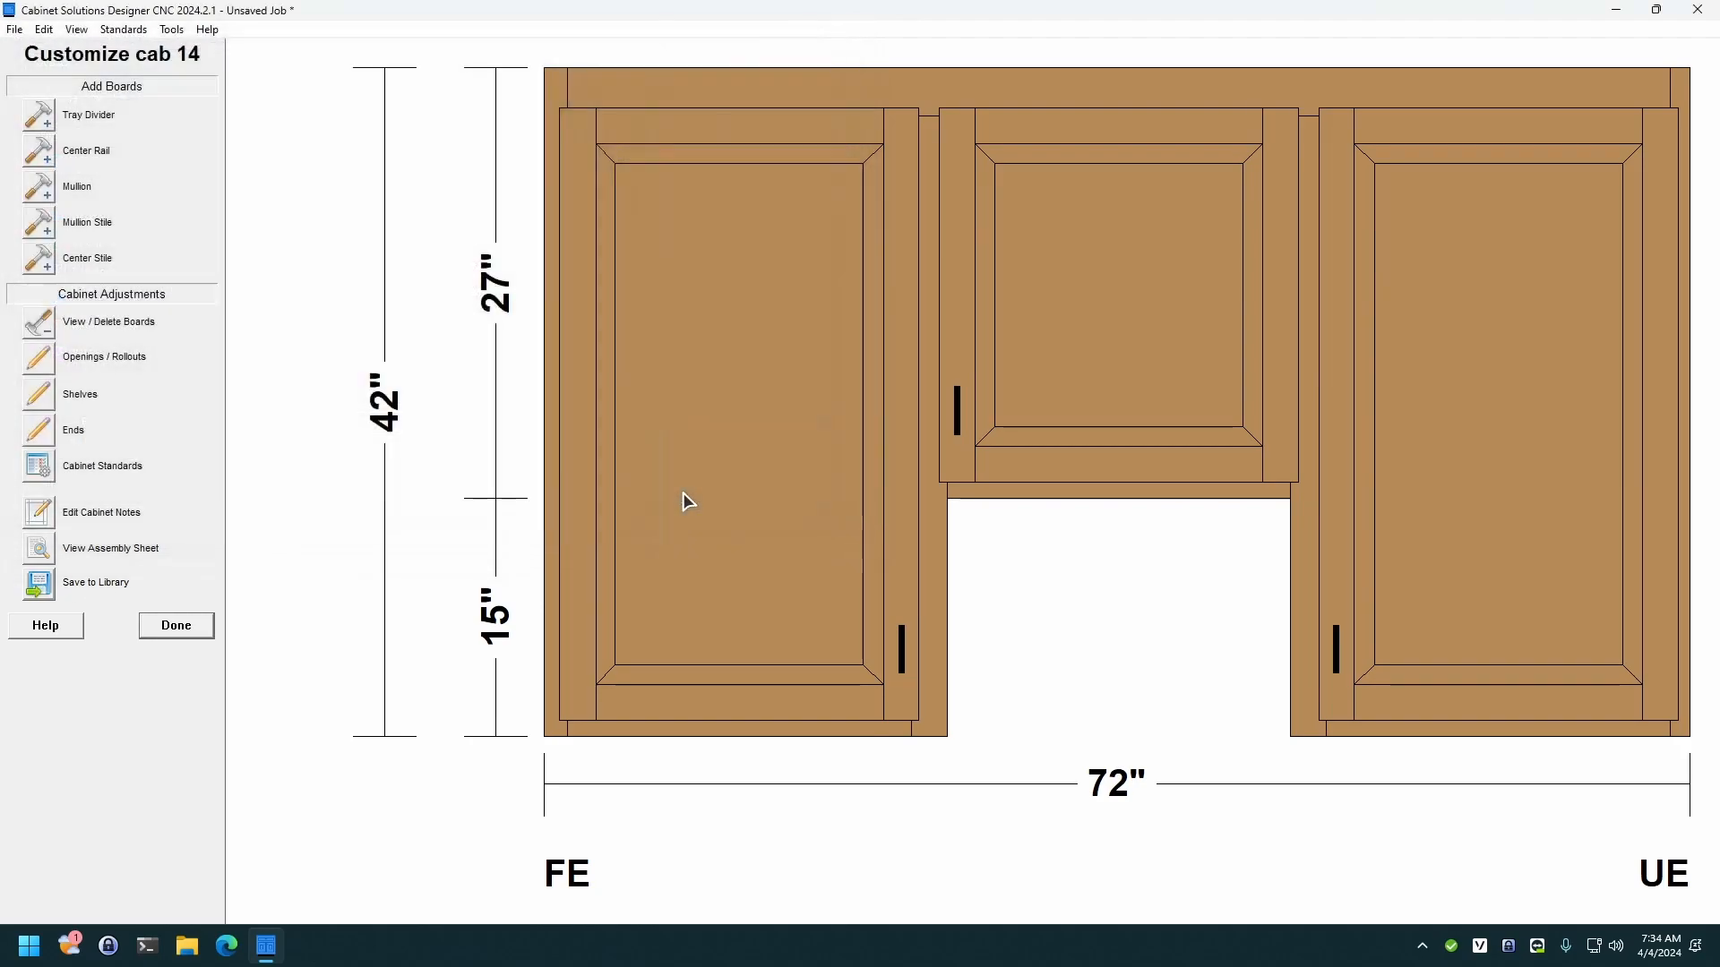
pyautogui.click(168, 627)
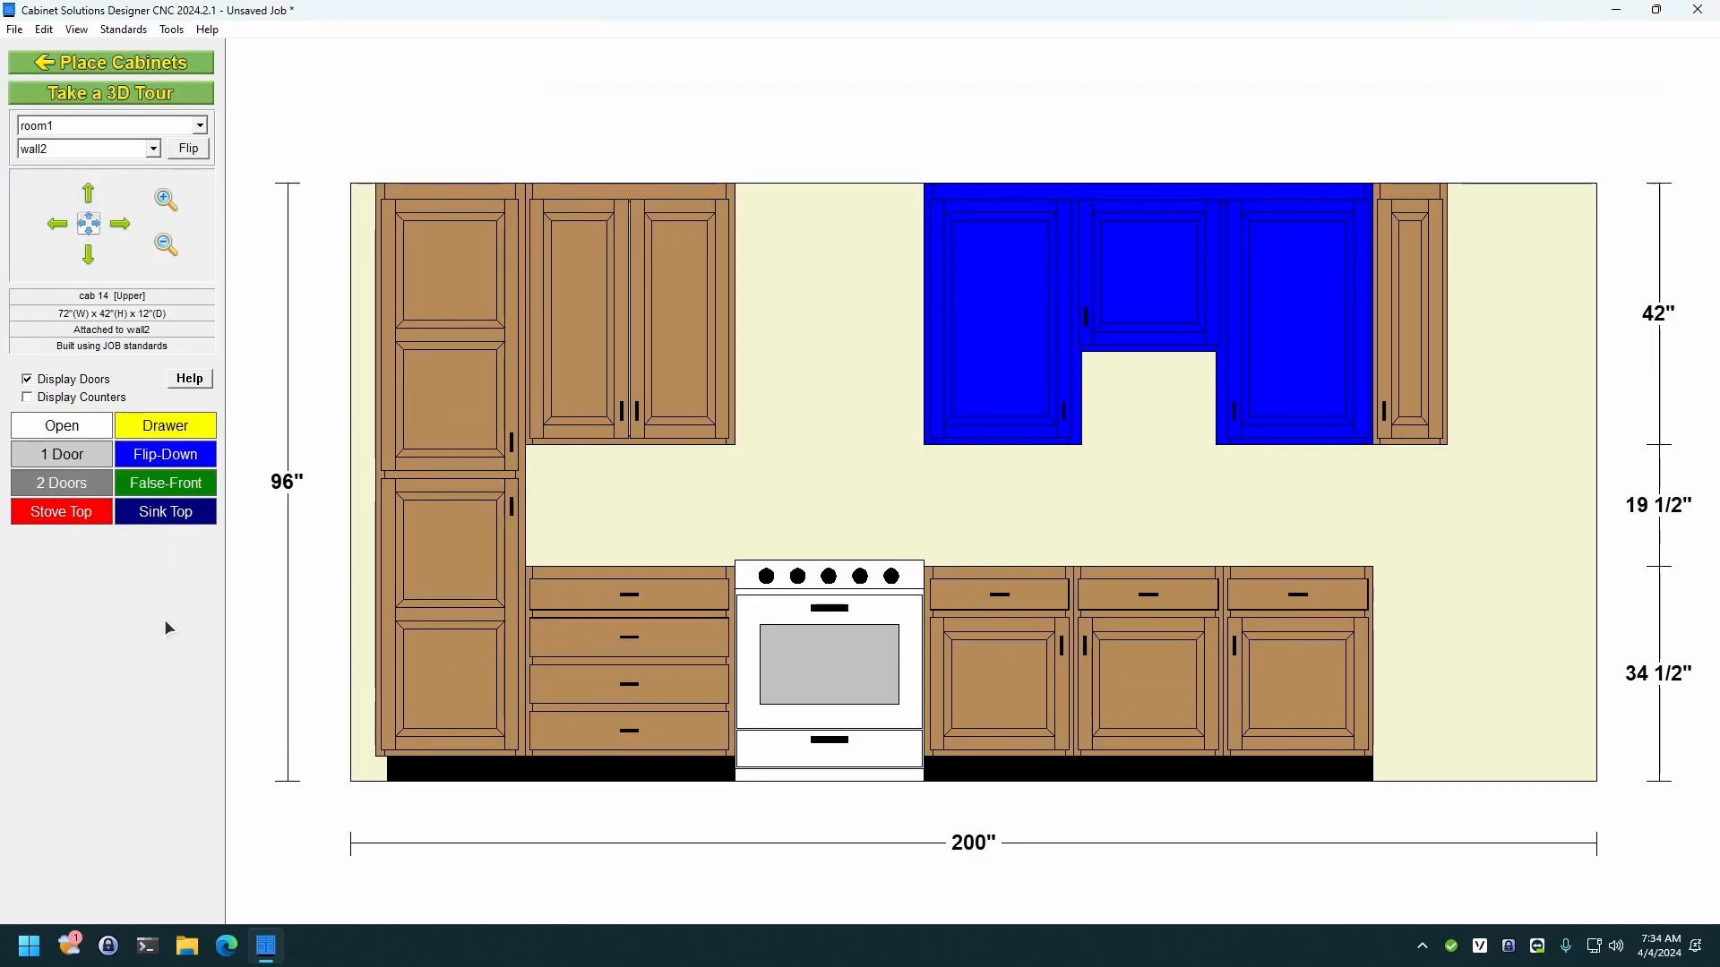
# Step: Load the custom cabinet "split middle upper.ccb" from the library in the floor plan, and cancel its placement
pyautogui.click(125, 63)
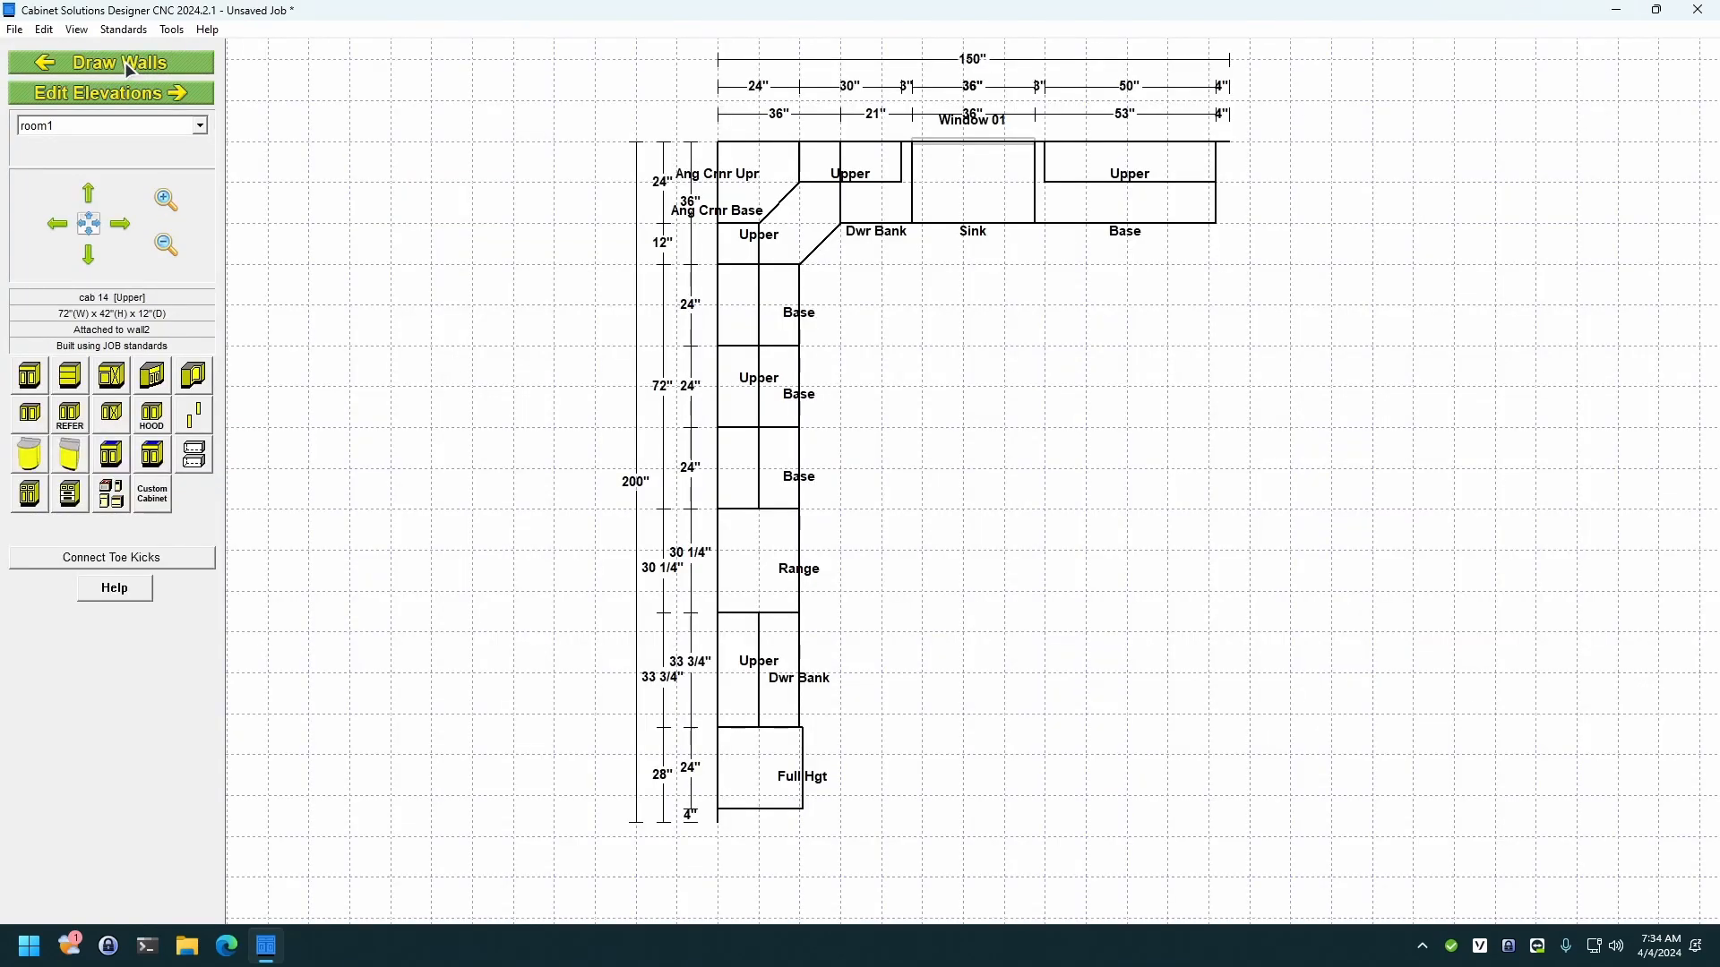
pyautogui.click(160, 499)
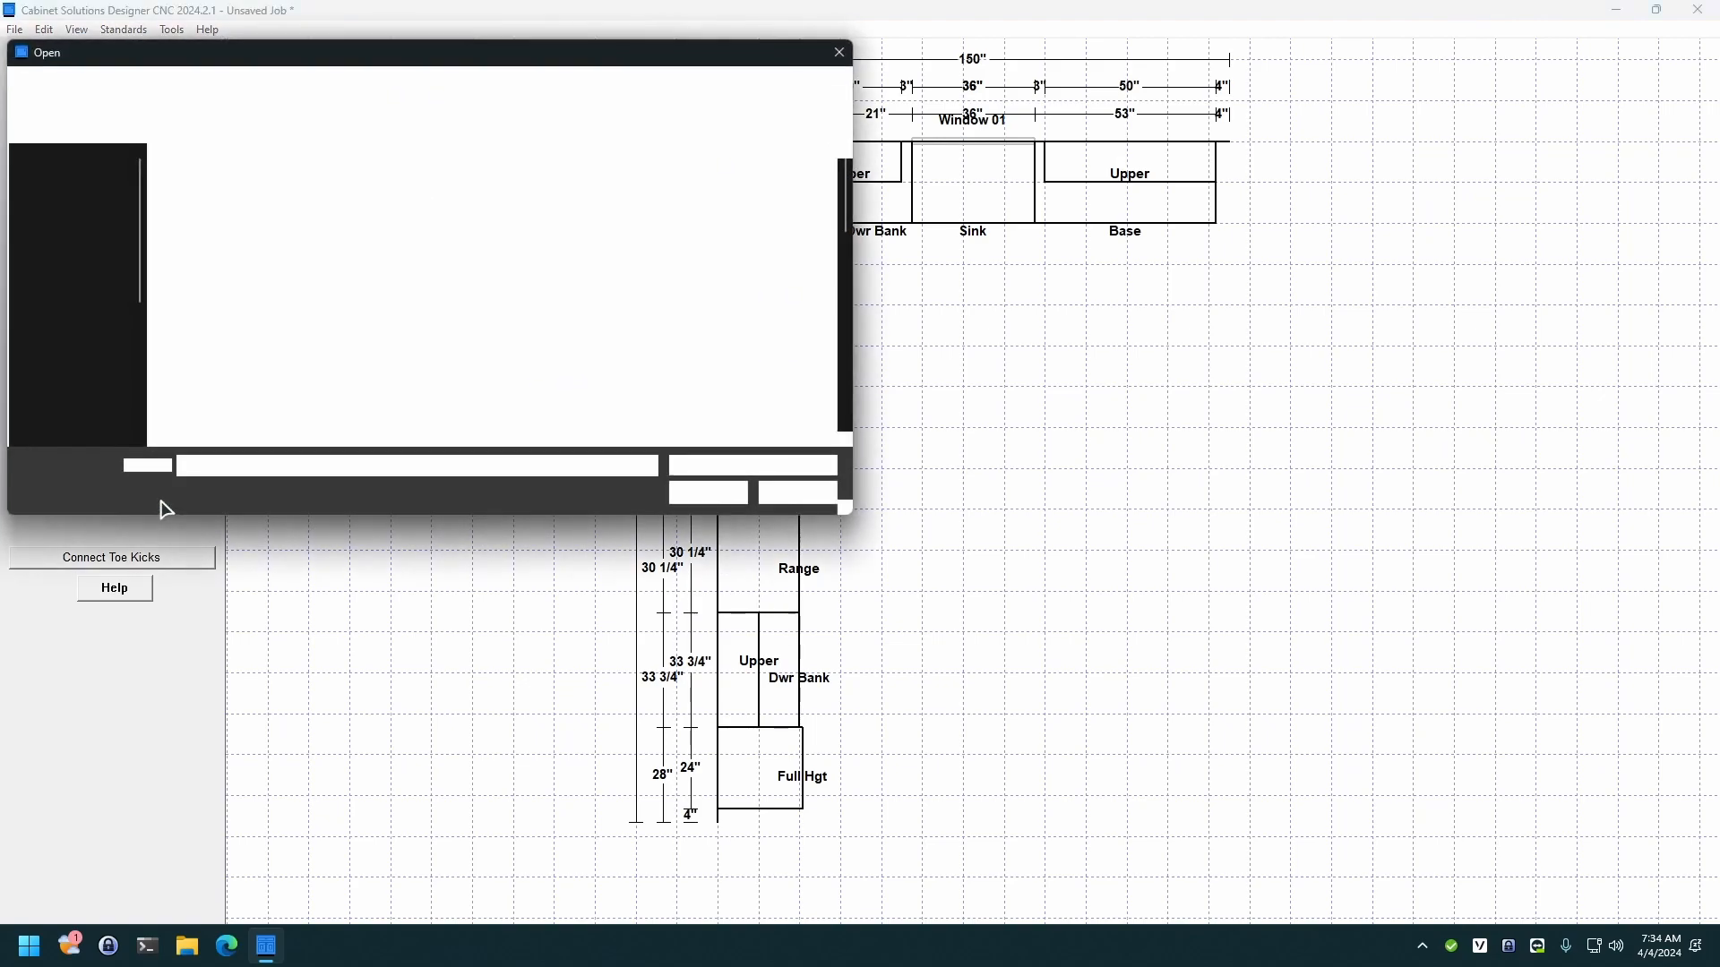
pyautogui.write('split')
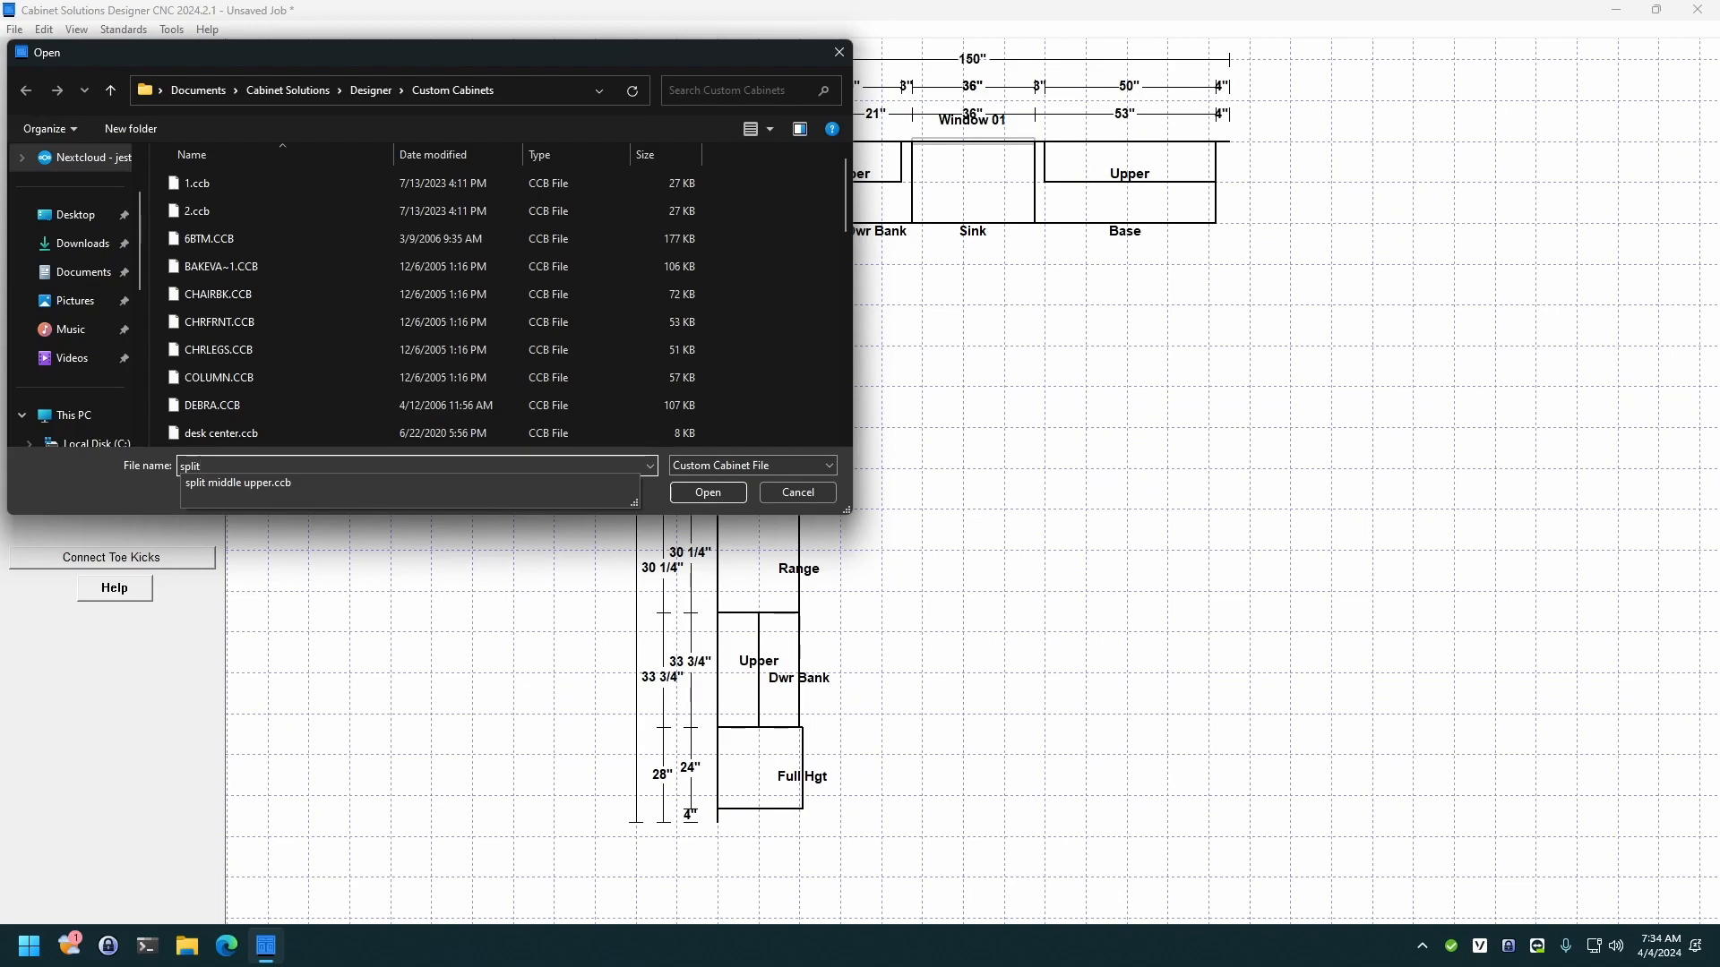
pyautogui.click(273, 485)
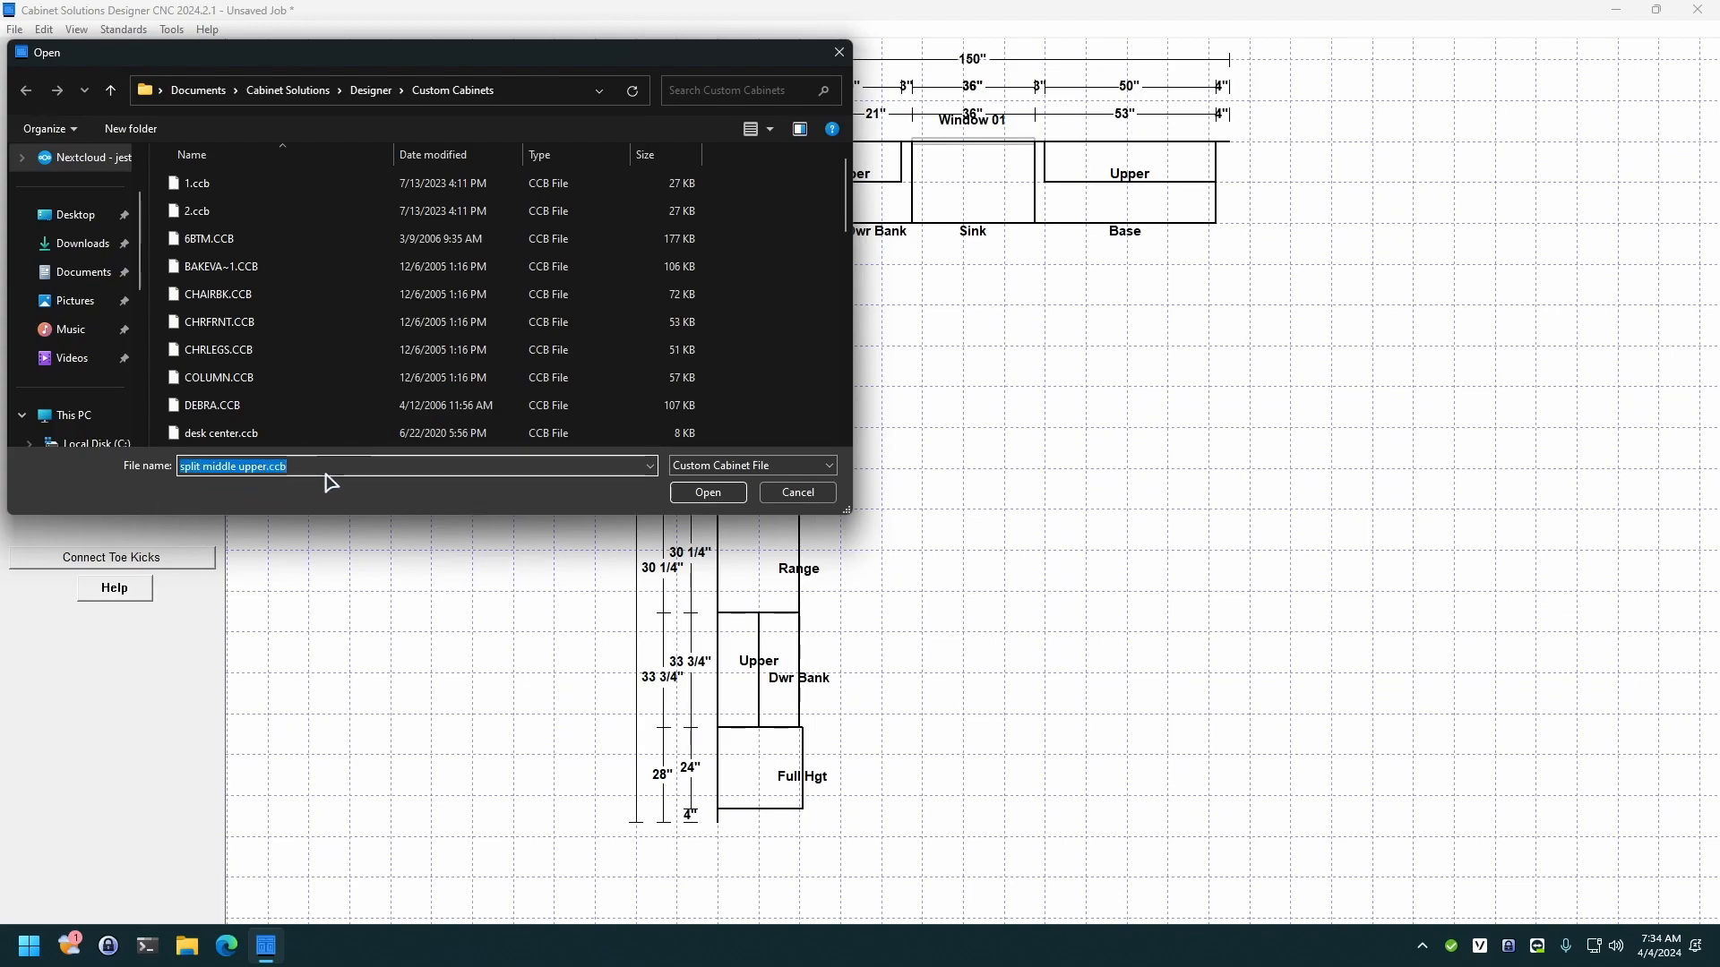
pyautogui.click(707, 495)
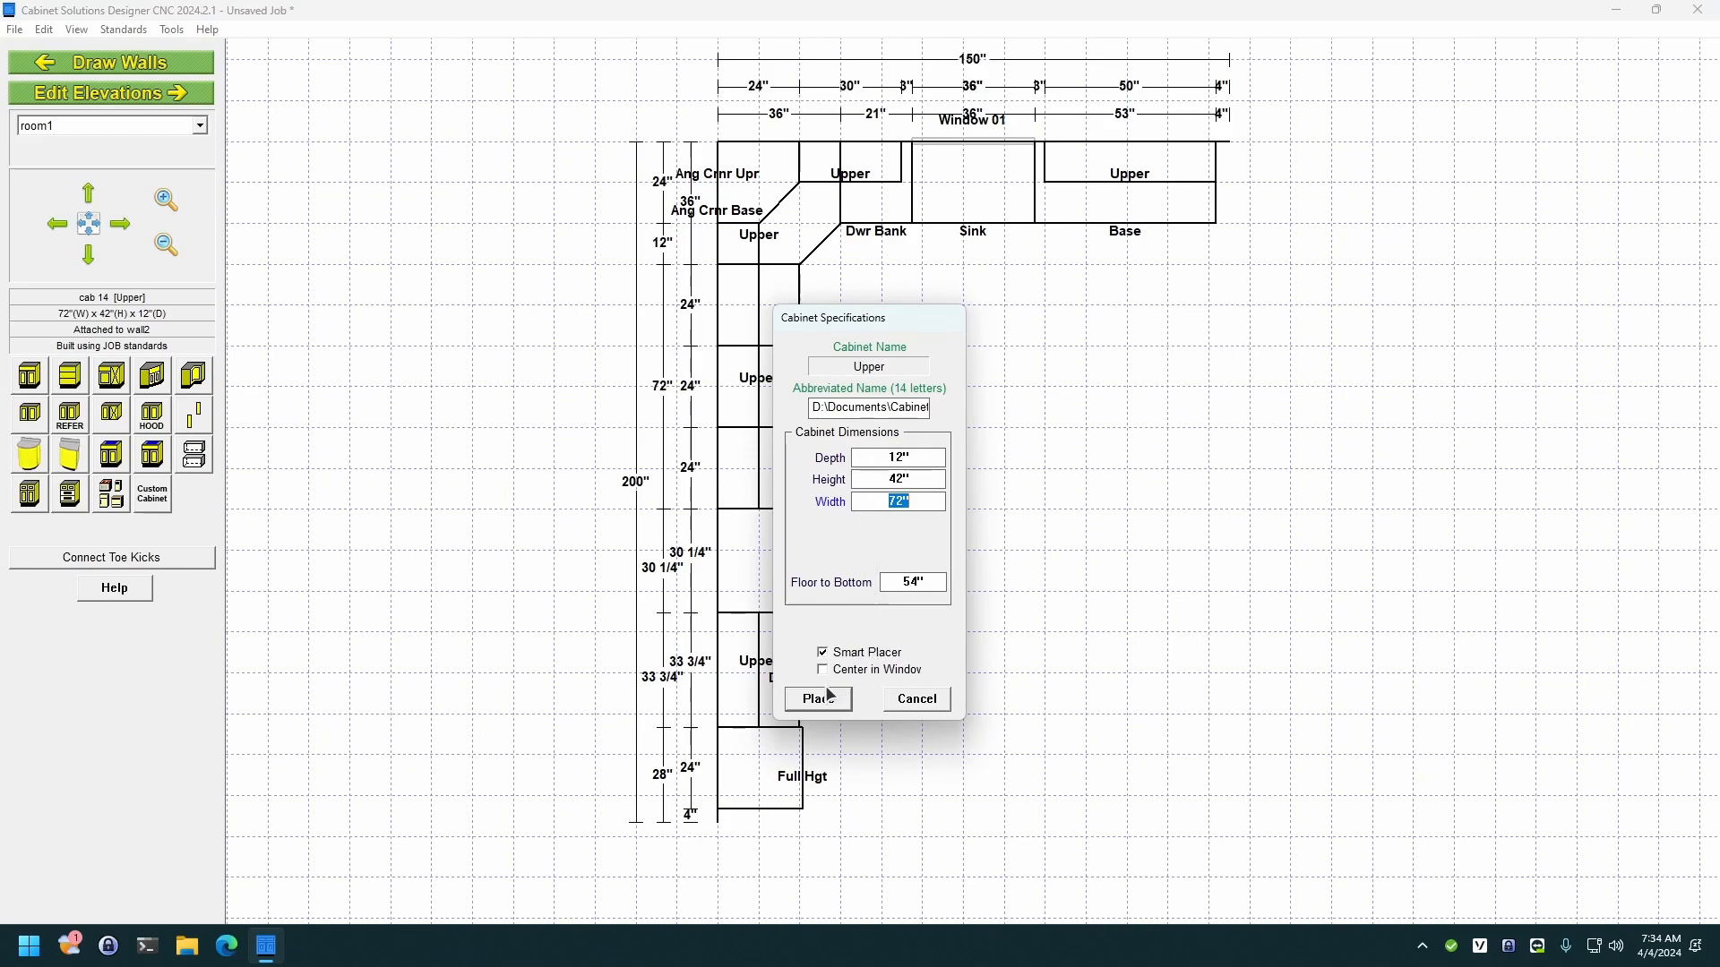
pyautogui.click(902, 709)
# Step: Start the 3D tour and examine the sink wall and the stepped upper cabinet on wall2 from near and far
pyautogui.click(150, 93)
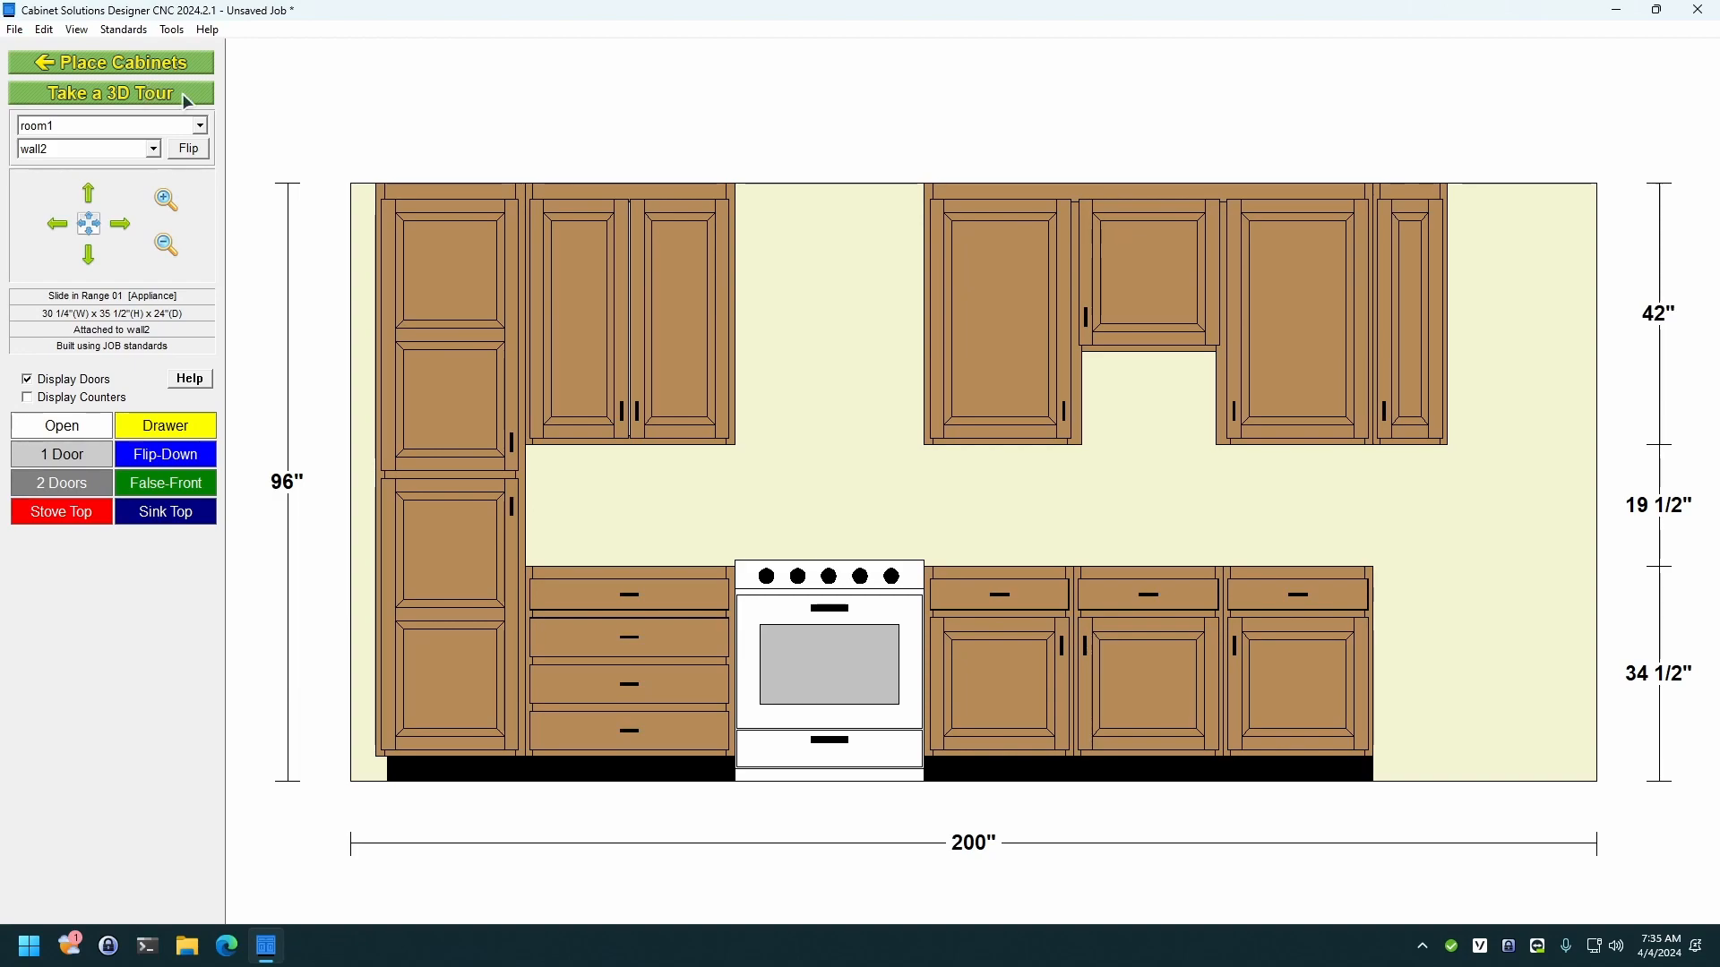
pyautogui.click(187, 93)
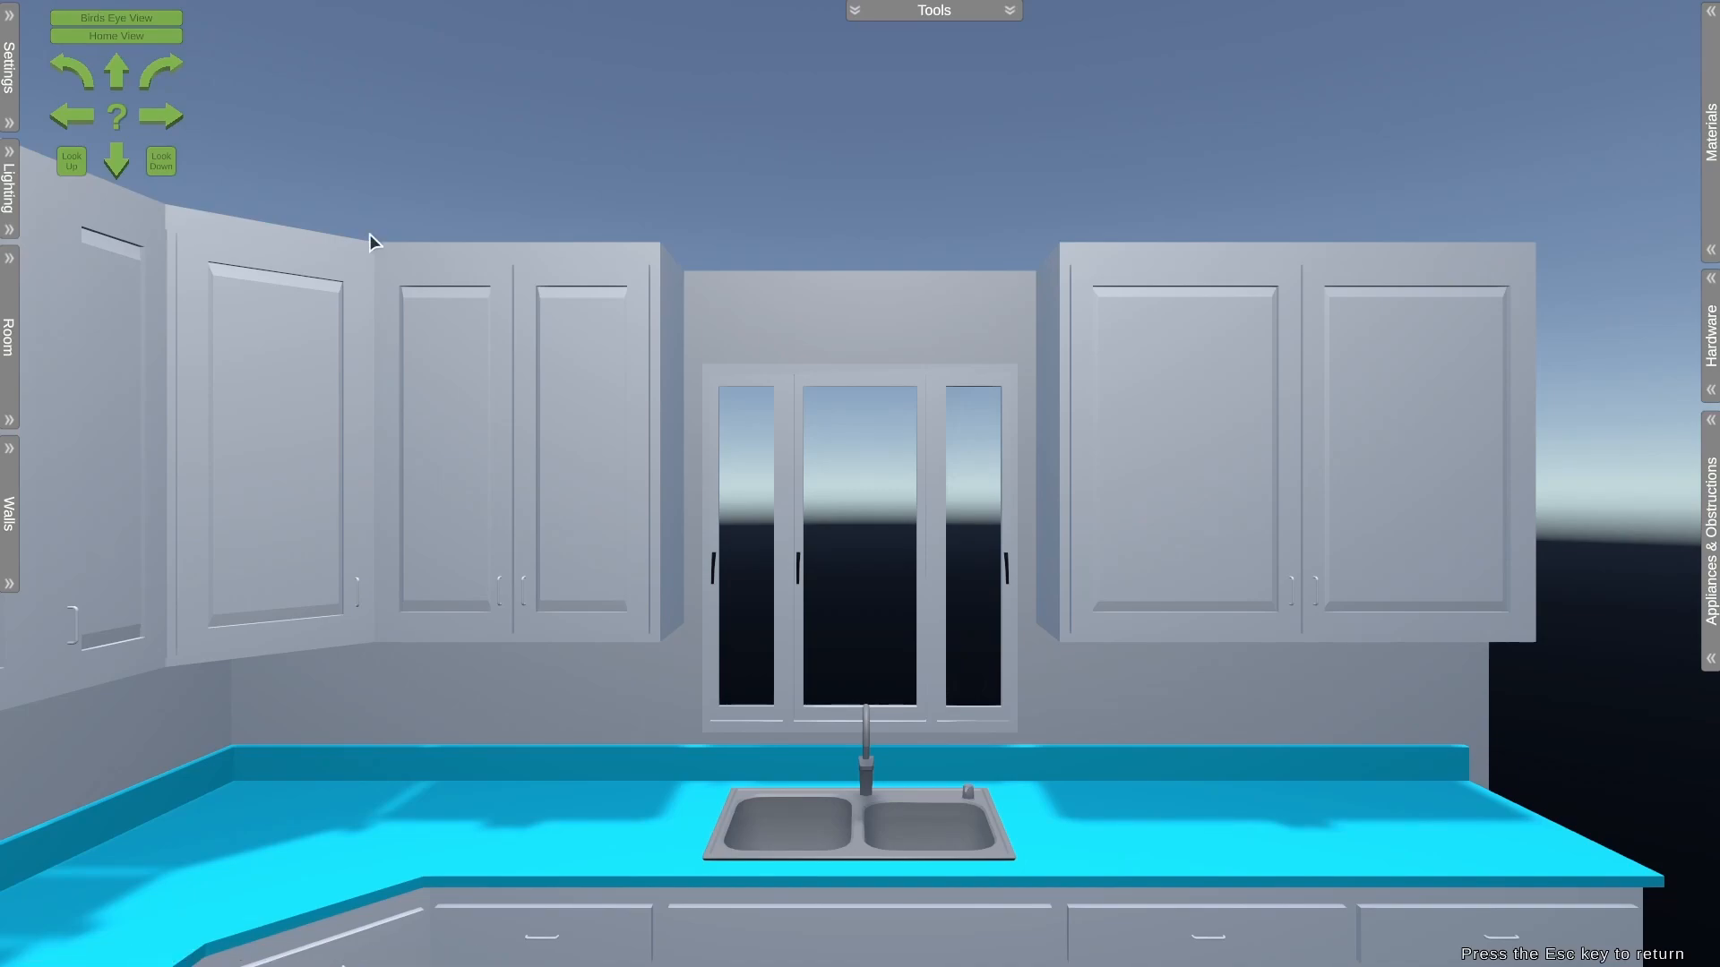
pyautogui.press('Down')
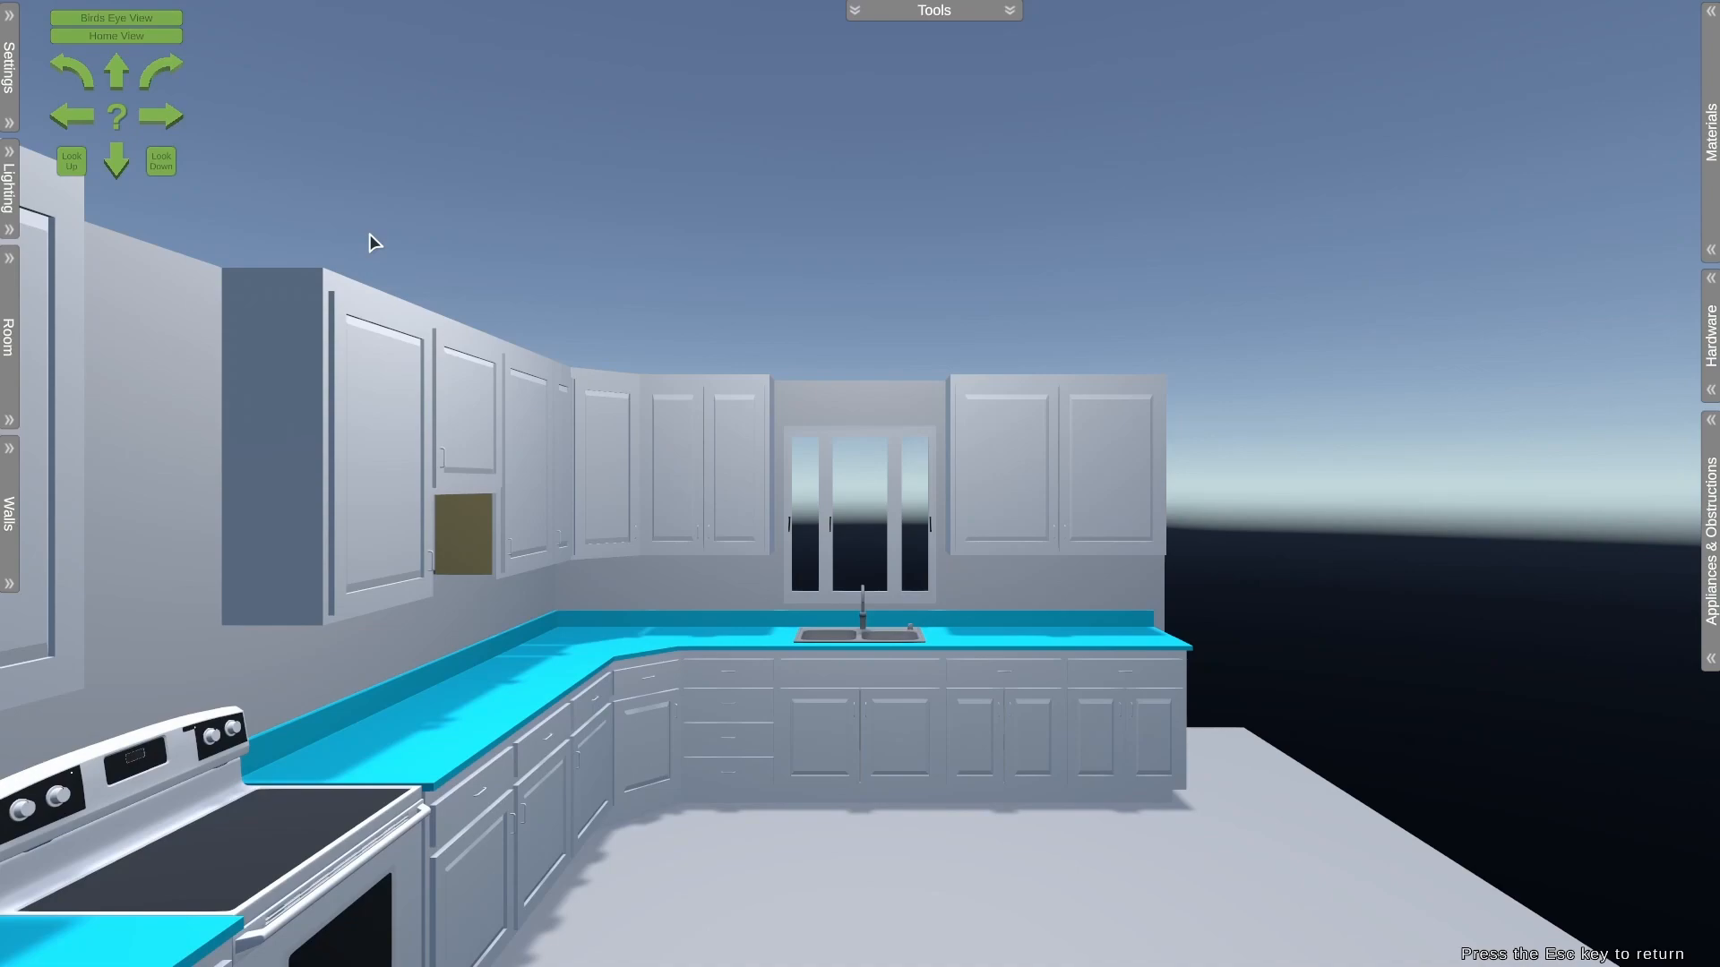
pyautogui.press('Up')
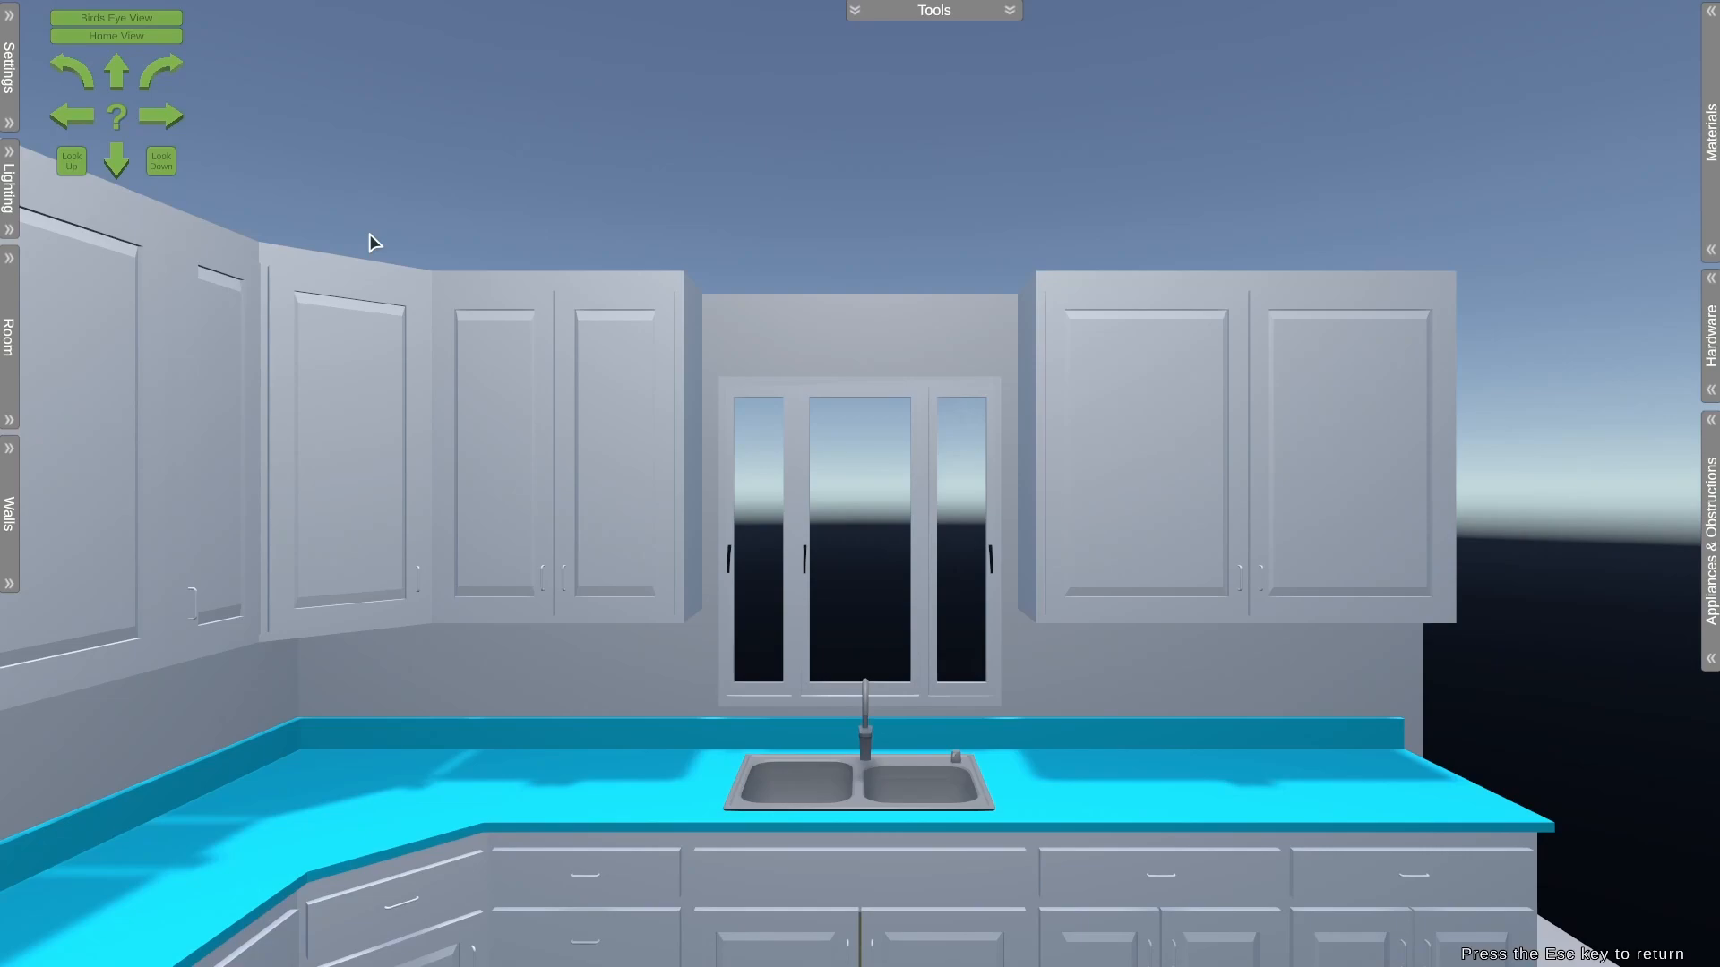
pyautogui.press('Left')
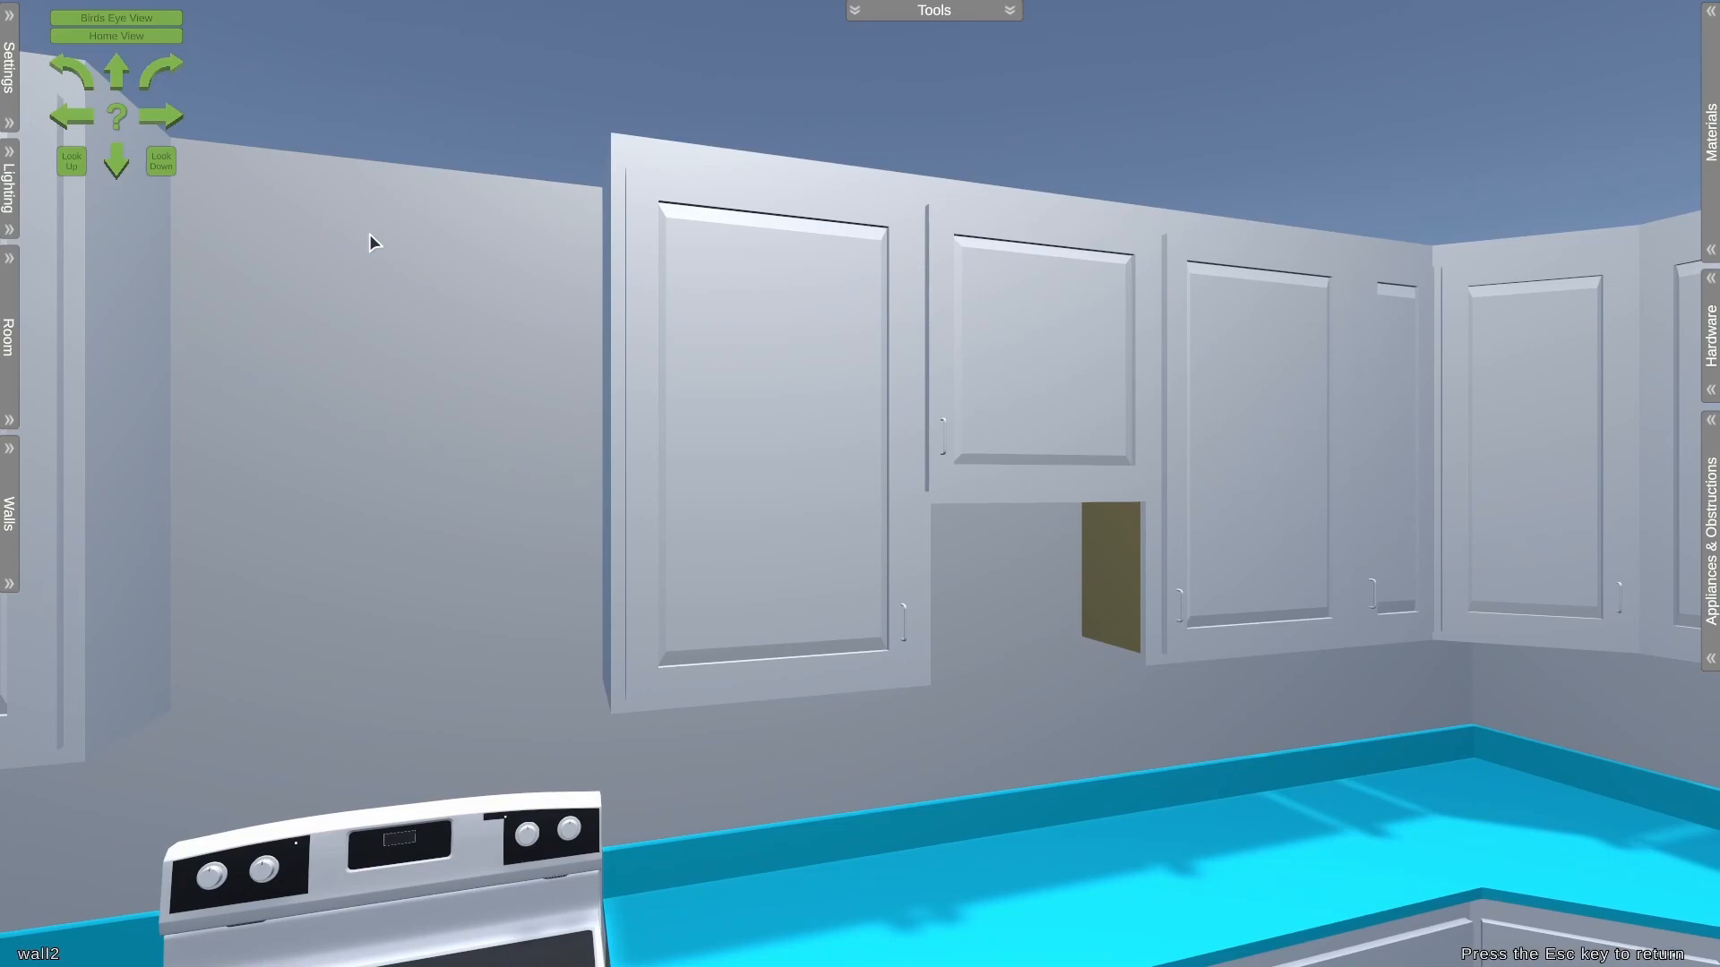
pyautogui.press('Right')
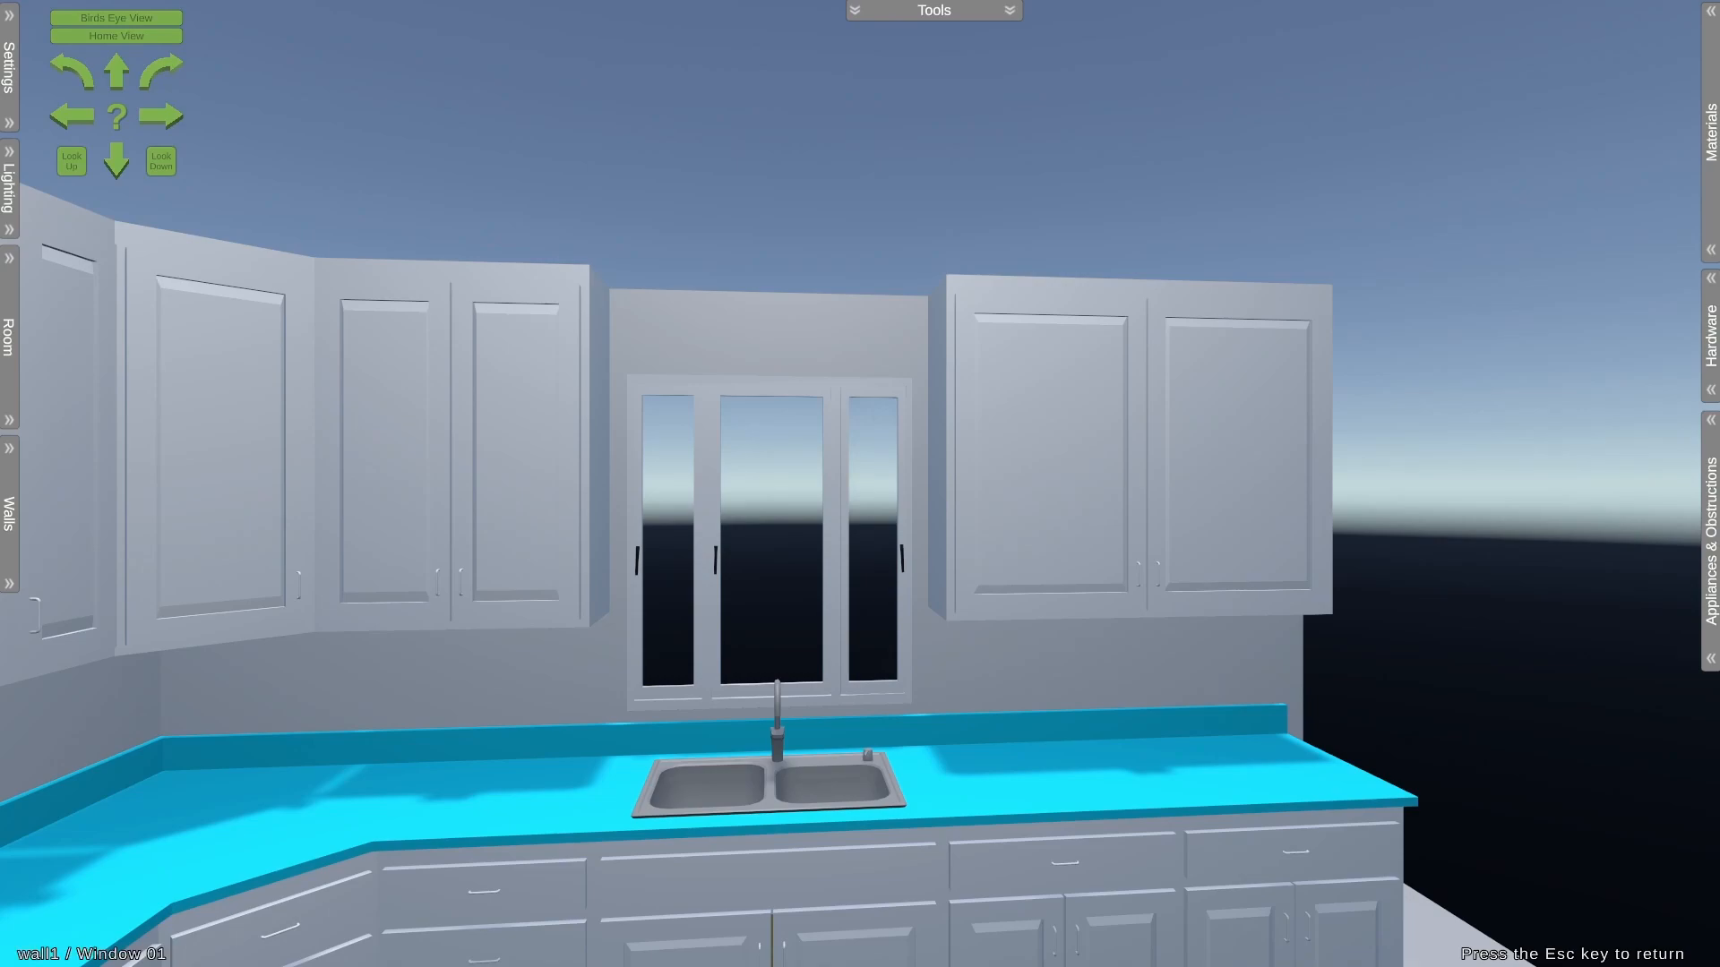
pyautogui.press('Right')
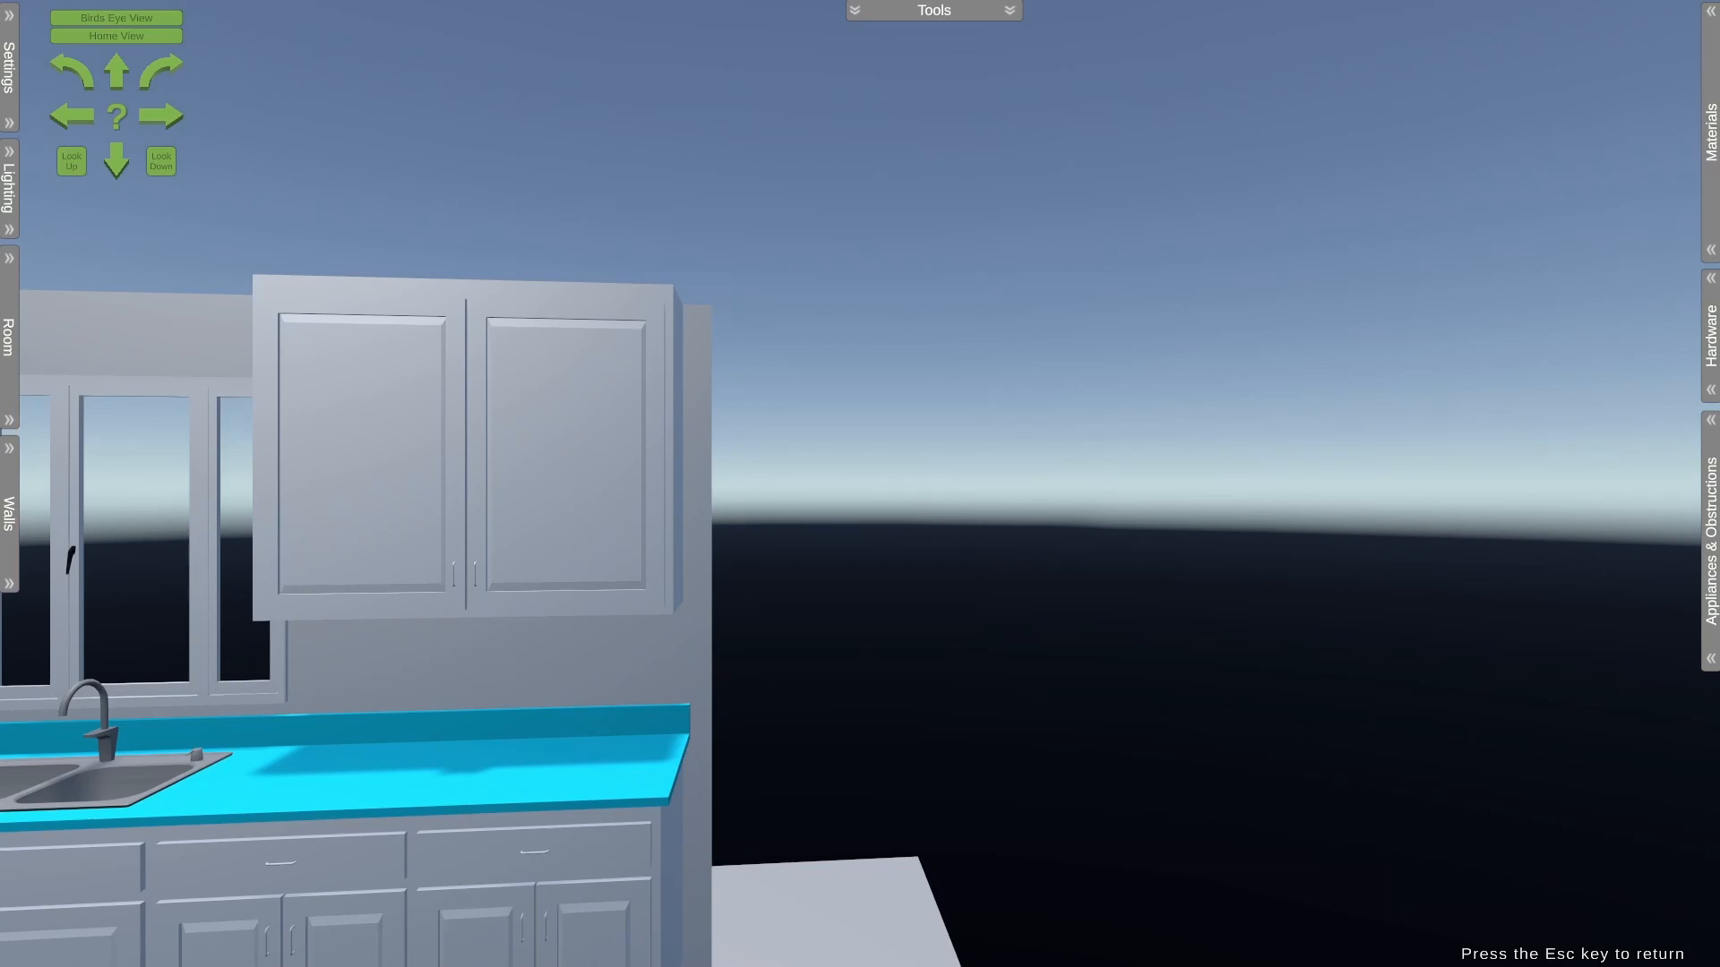
pyautogui.press('Left')
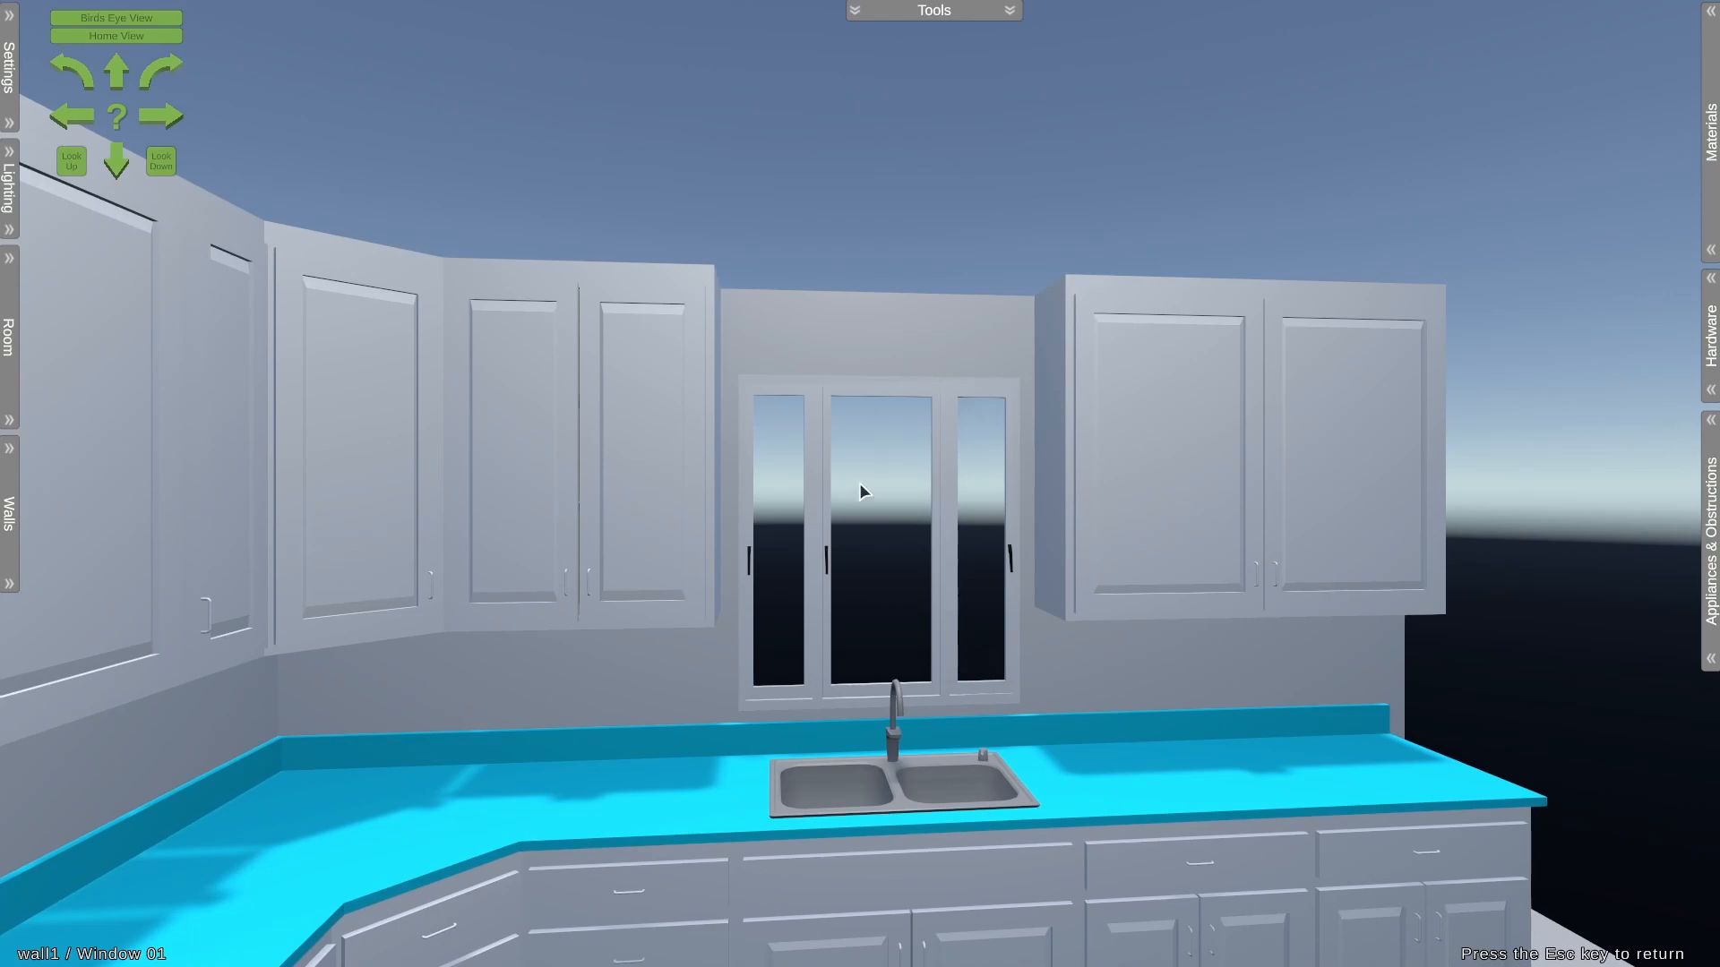
pyautogui.press('Left')
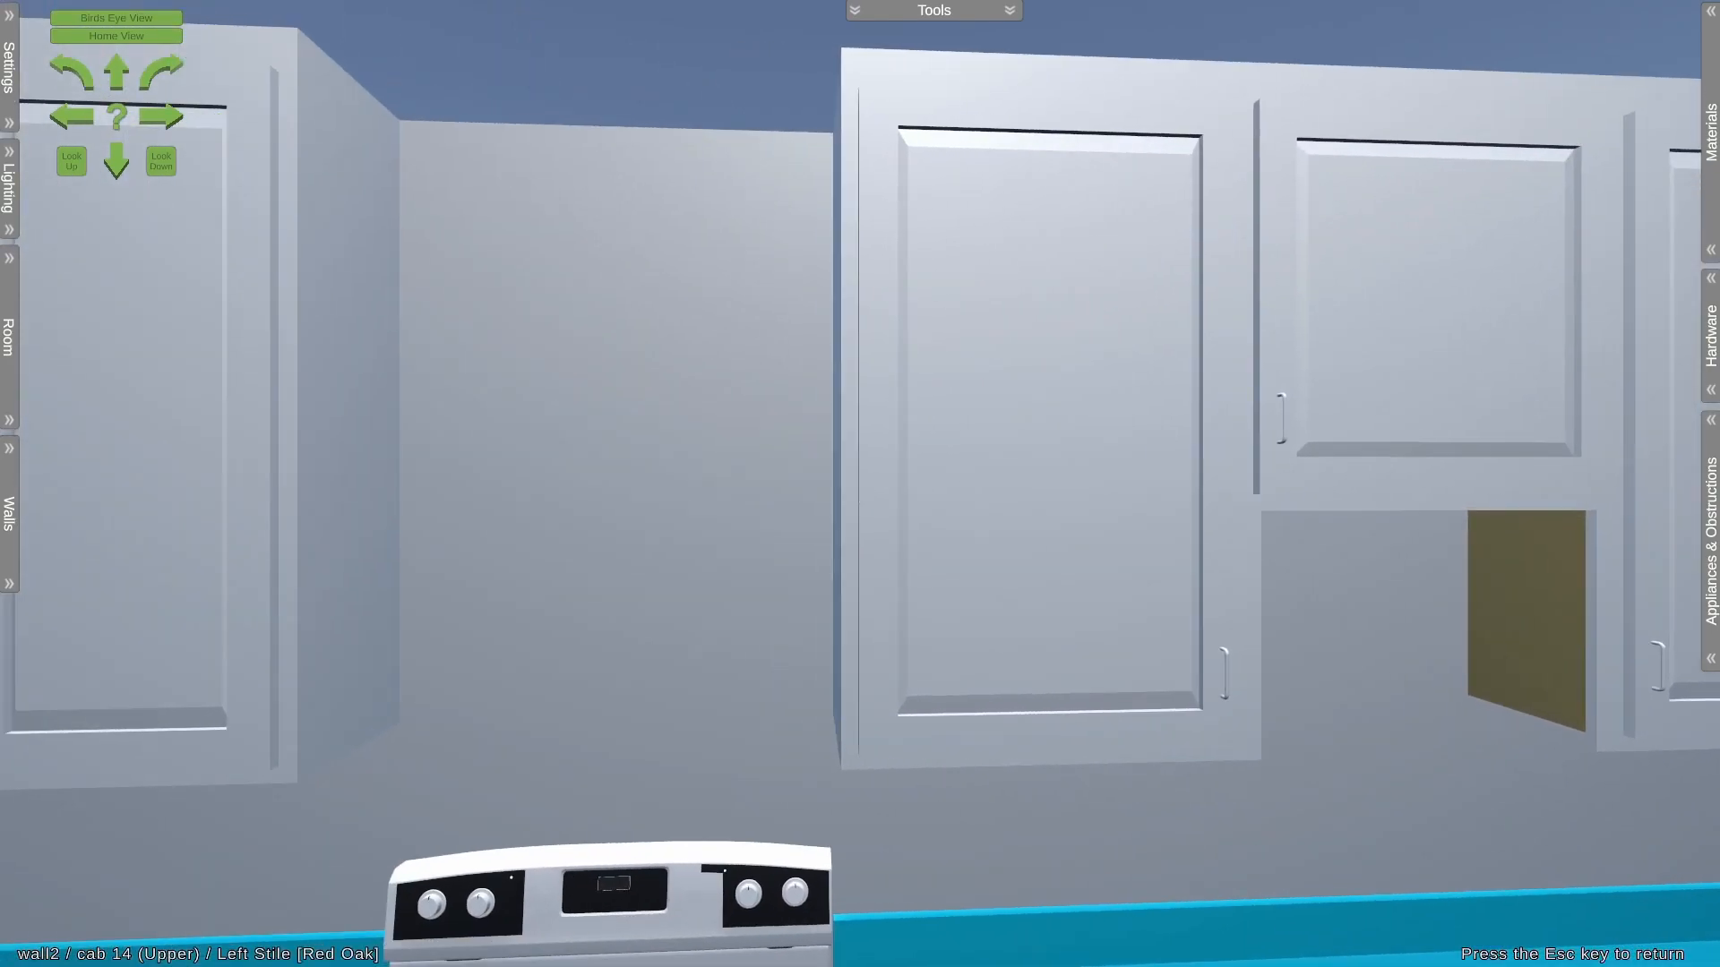
pyautogui.press('Down')
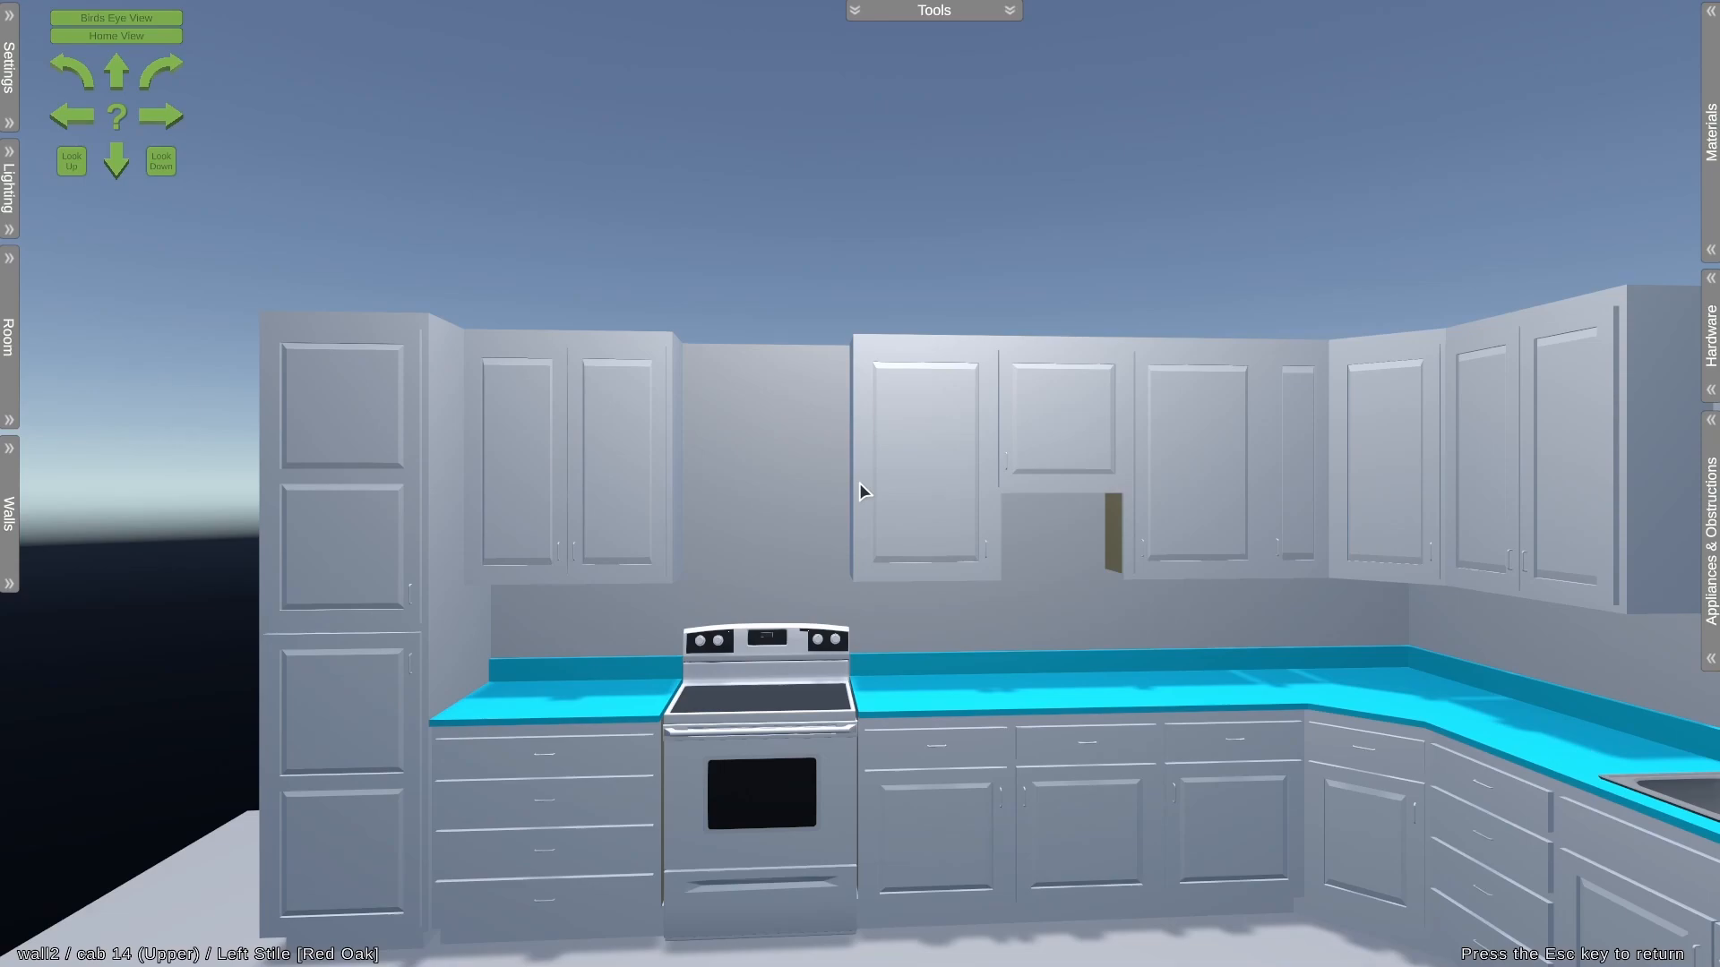
# Step: In the 3D view settings, turn environmental colors off and back on to compare the rendering
pyautogui.click(10, 70)
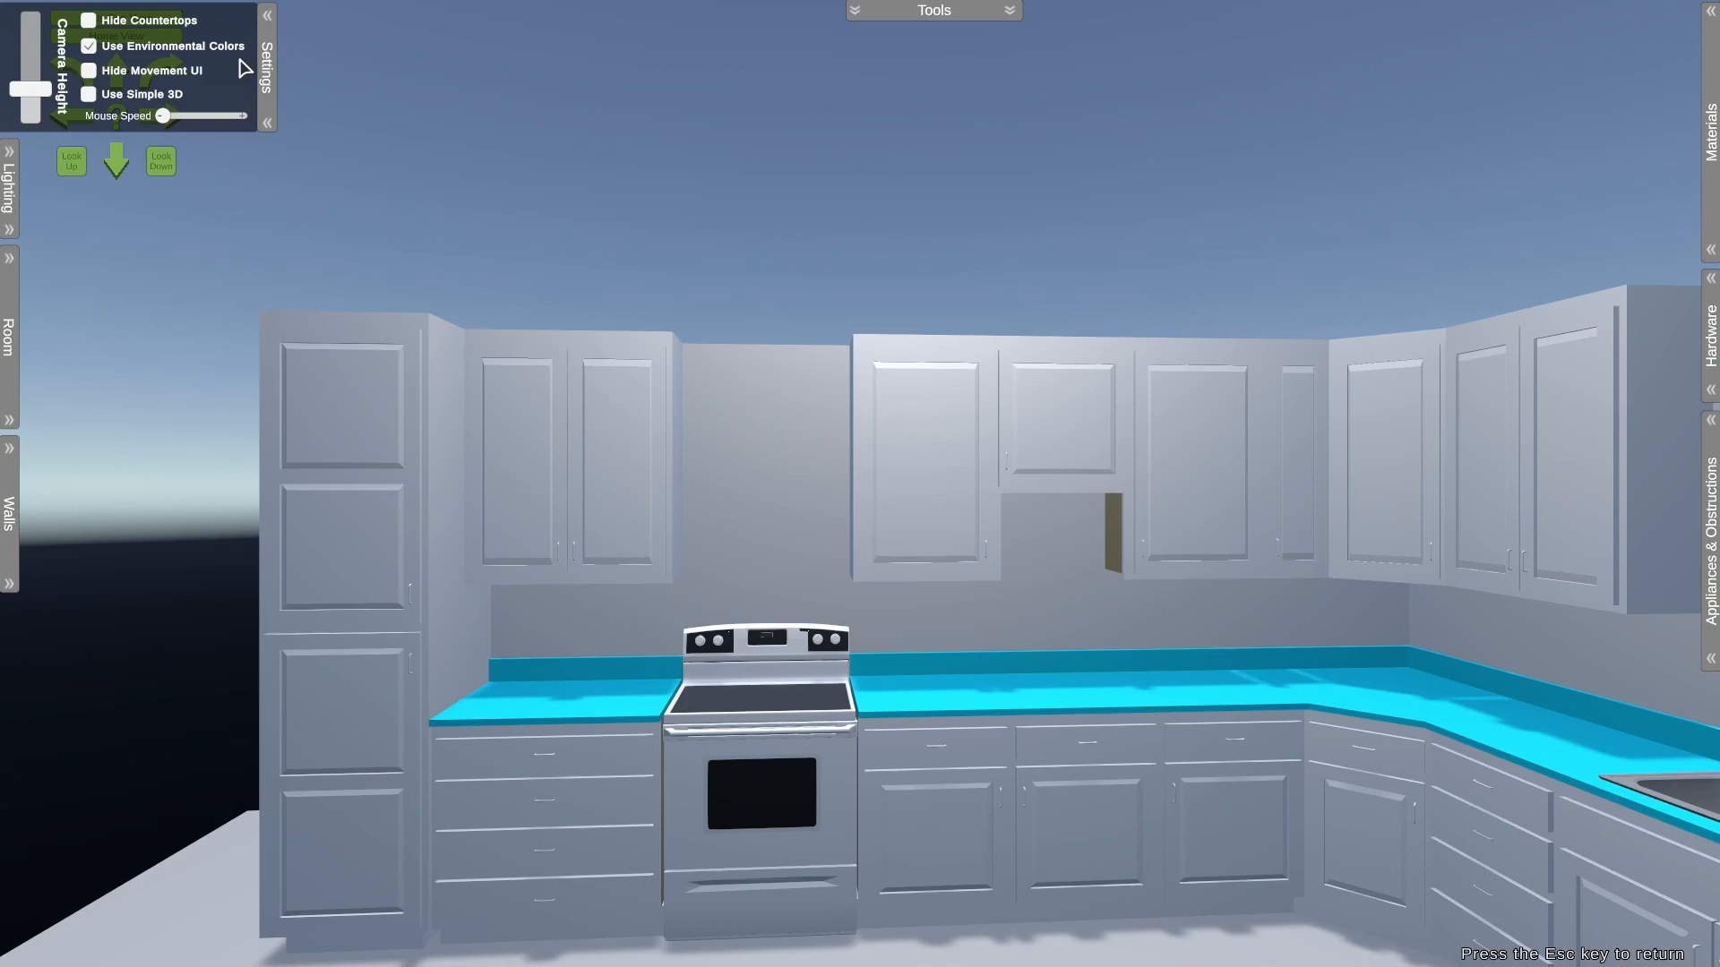
pyautogui.click(197, 49)
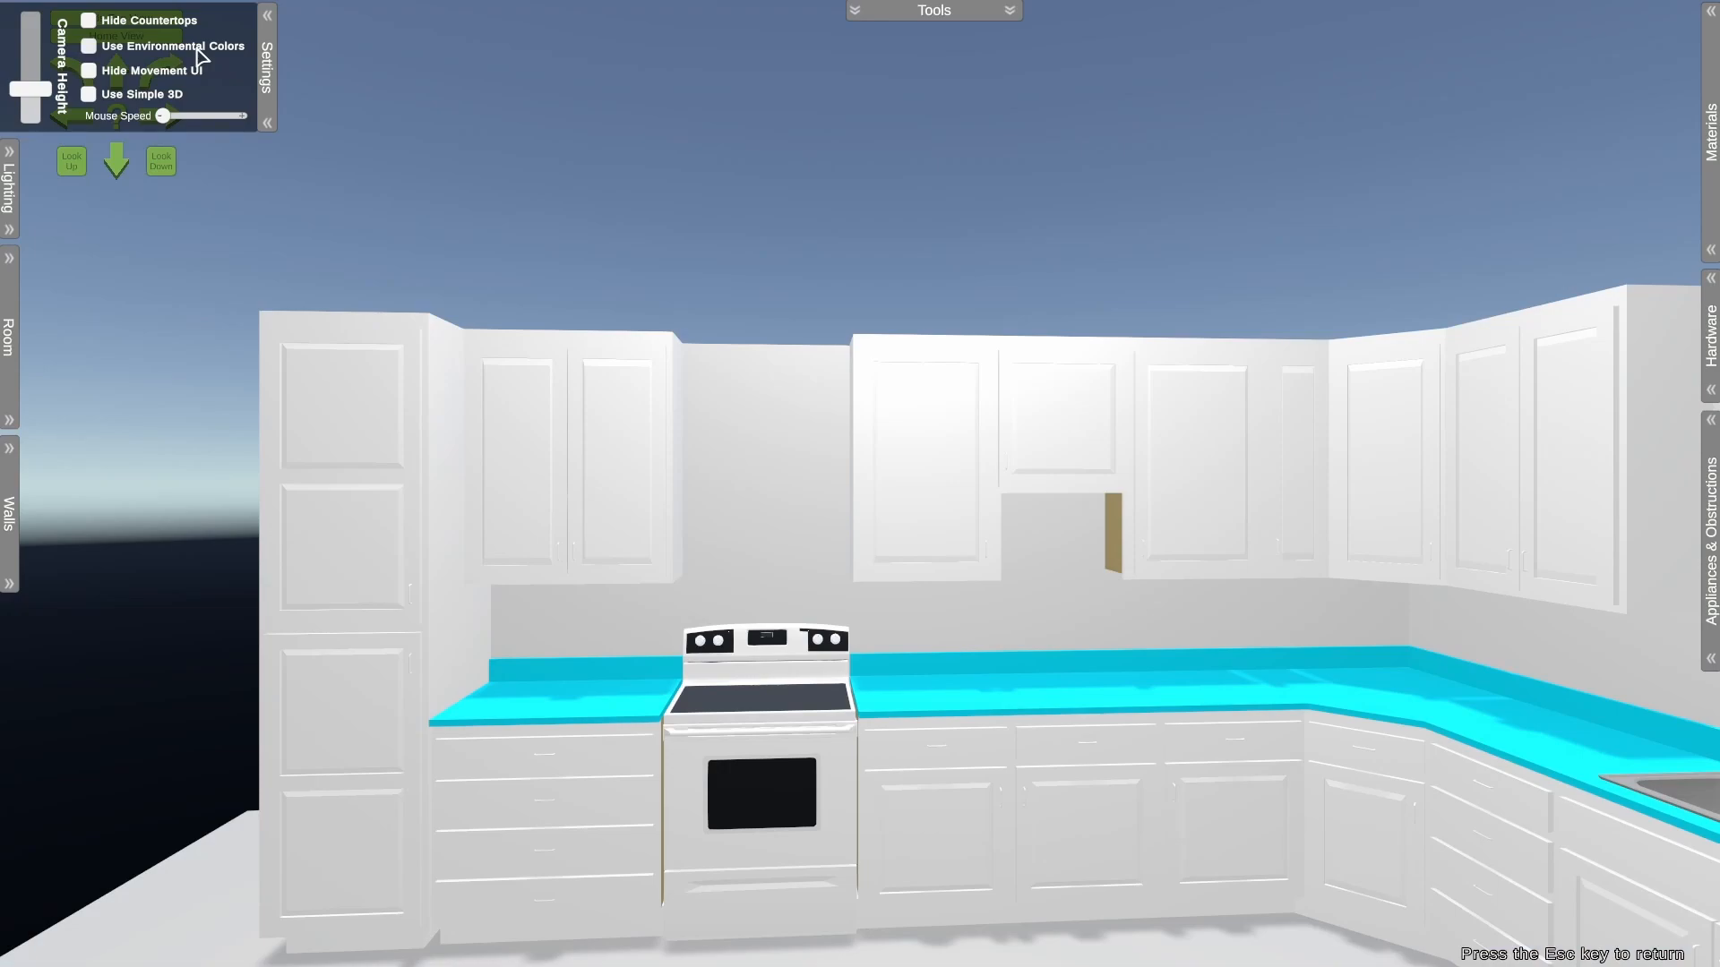
pyautogui.click(198, 50)
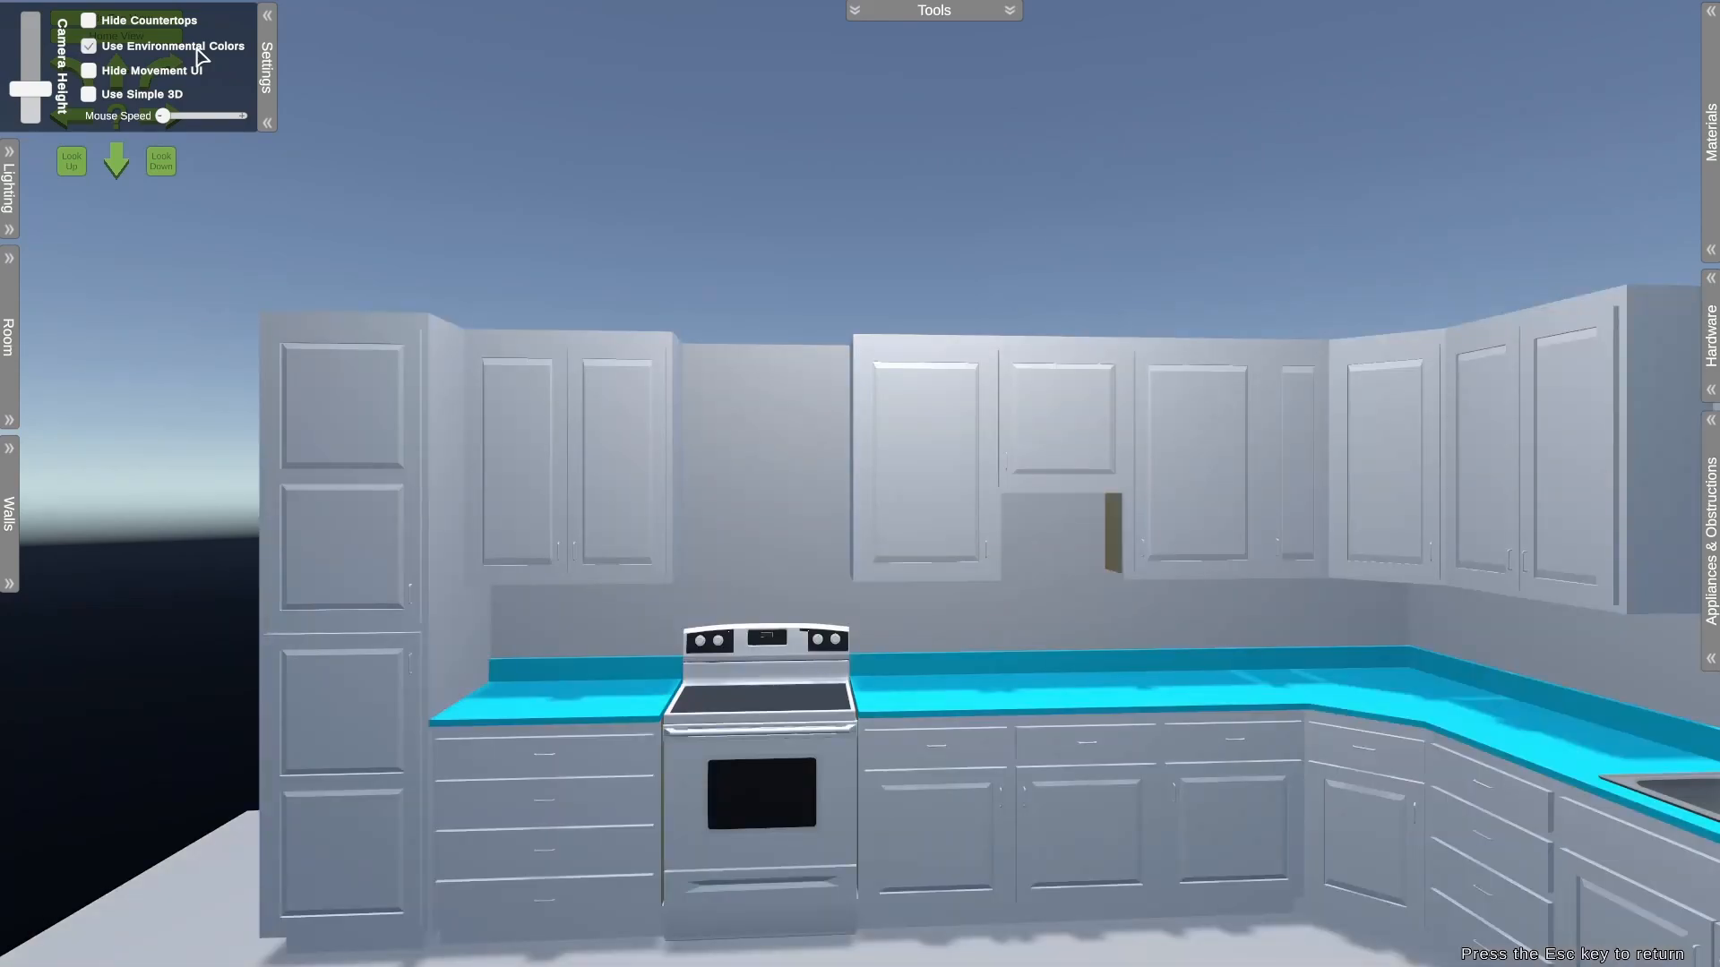
# Step: Try the simple 3D display, look through its color options, and return to the full 3D rendering
pyautogui.click(114, 108)
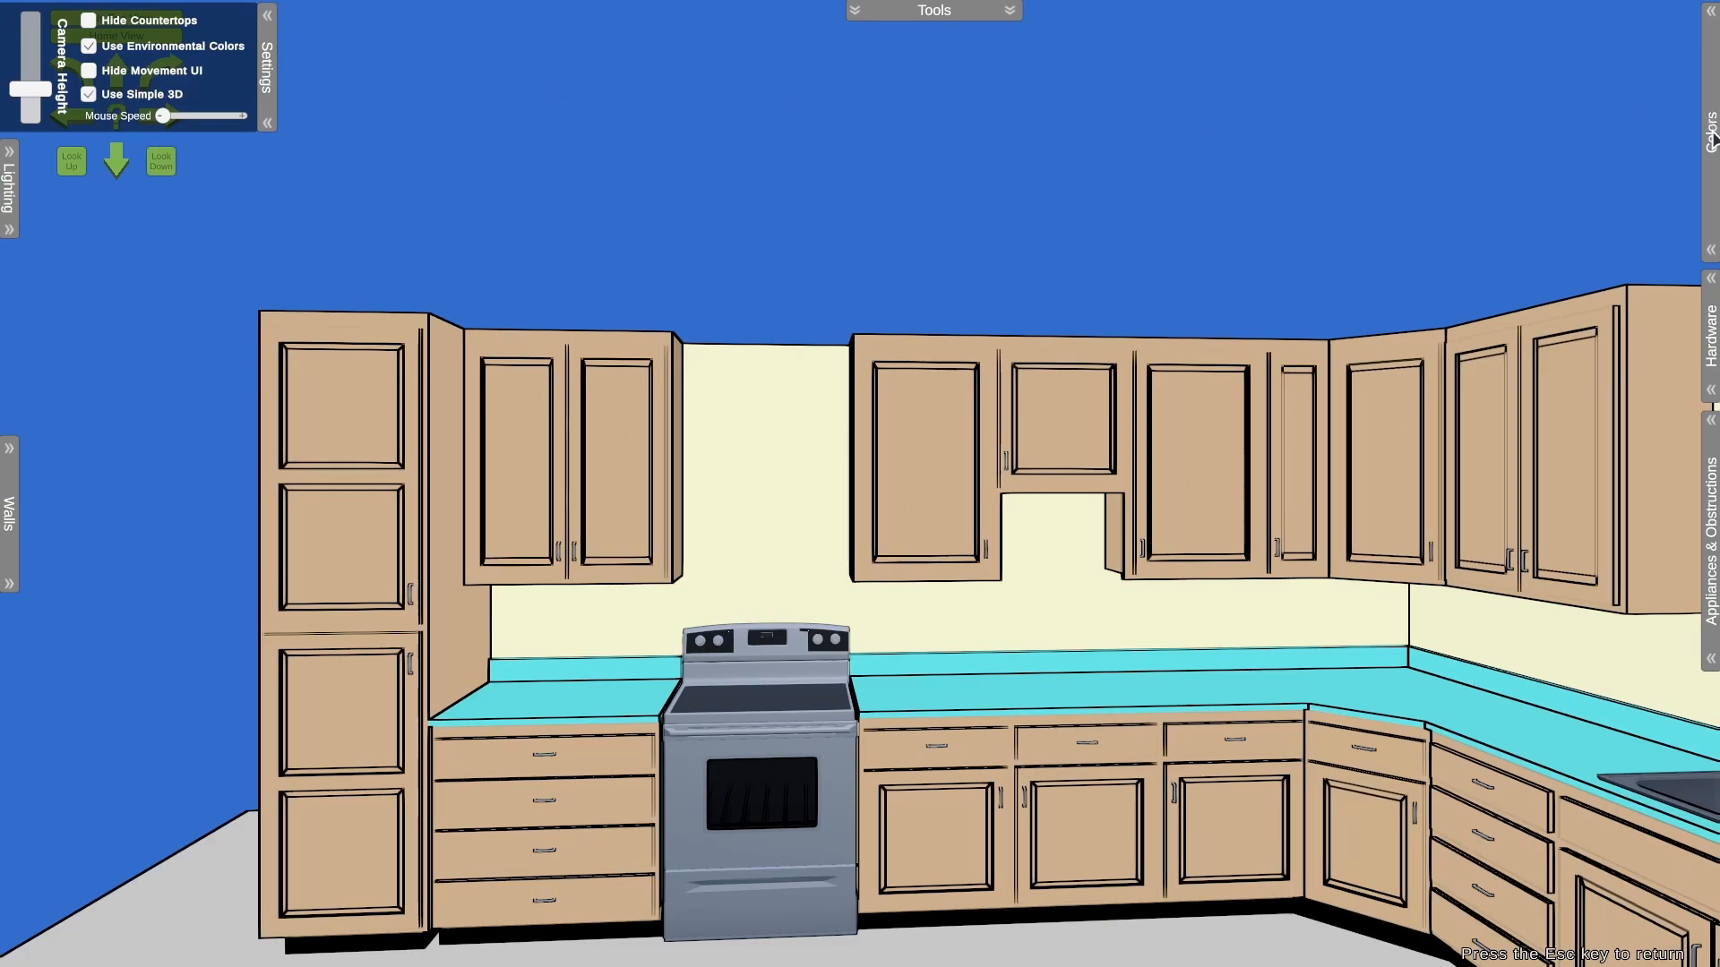
pyautogui.click(1711, 173)
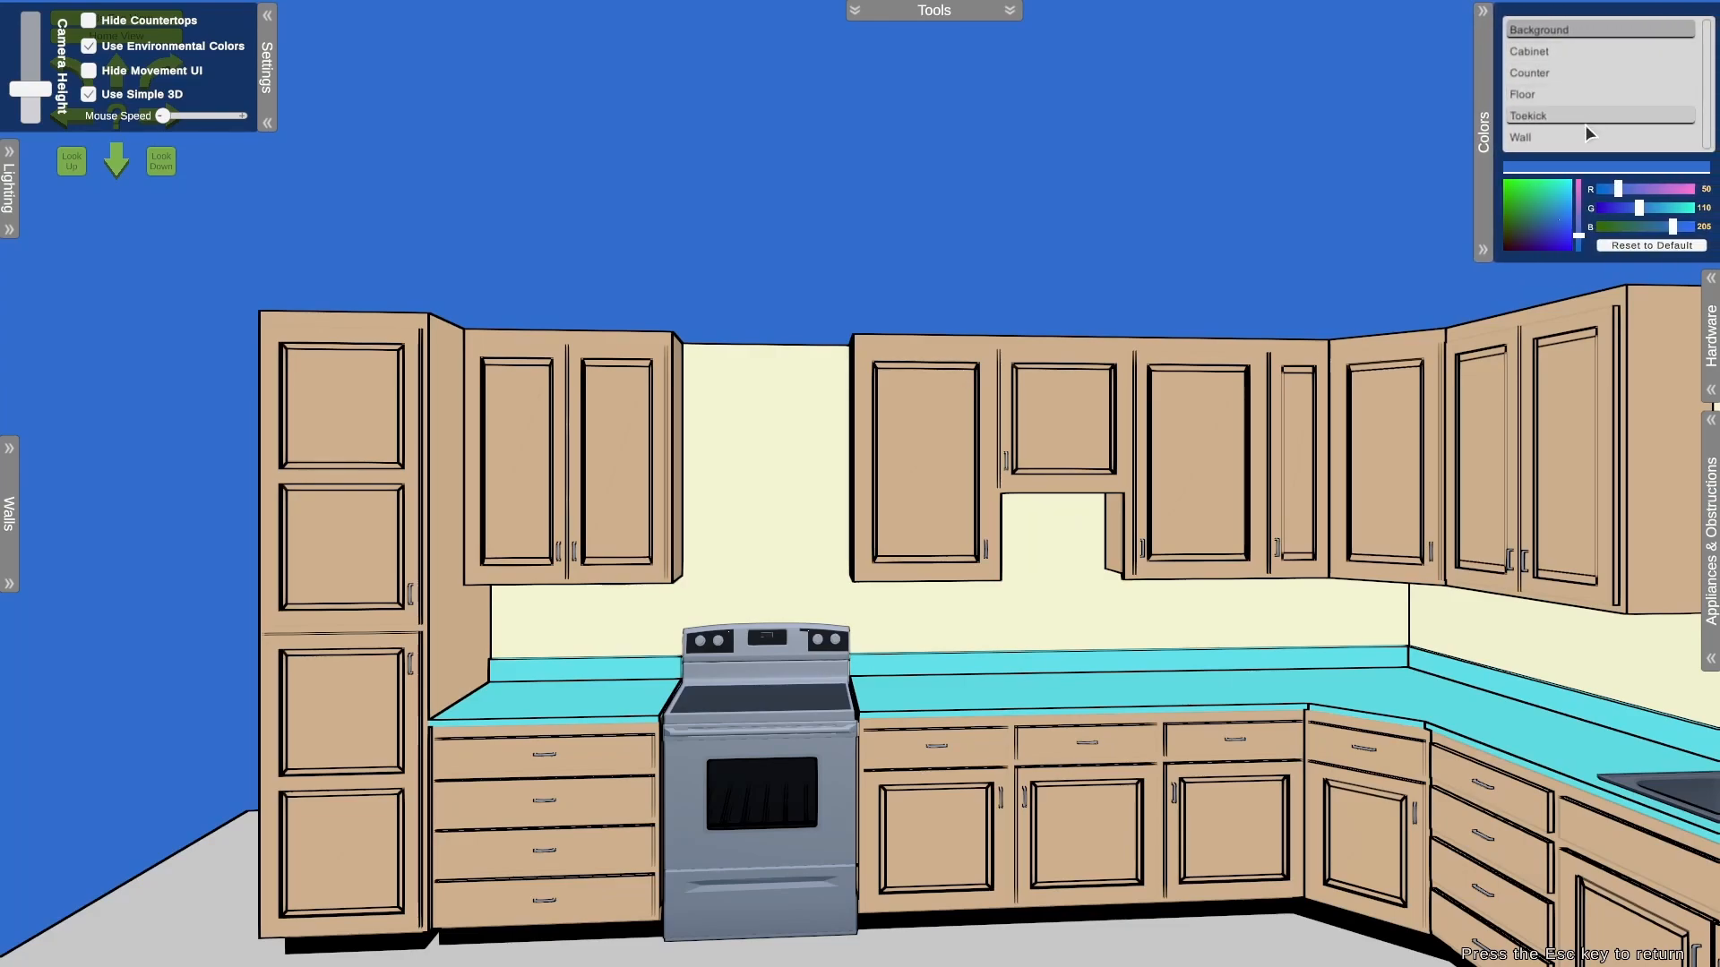
pyautogui.click(1487, 133)
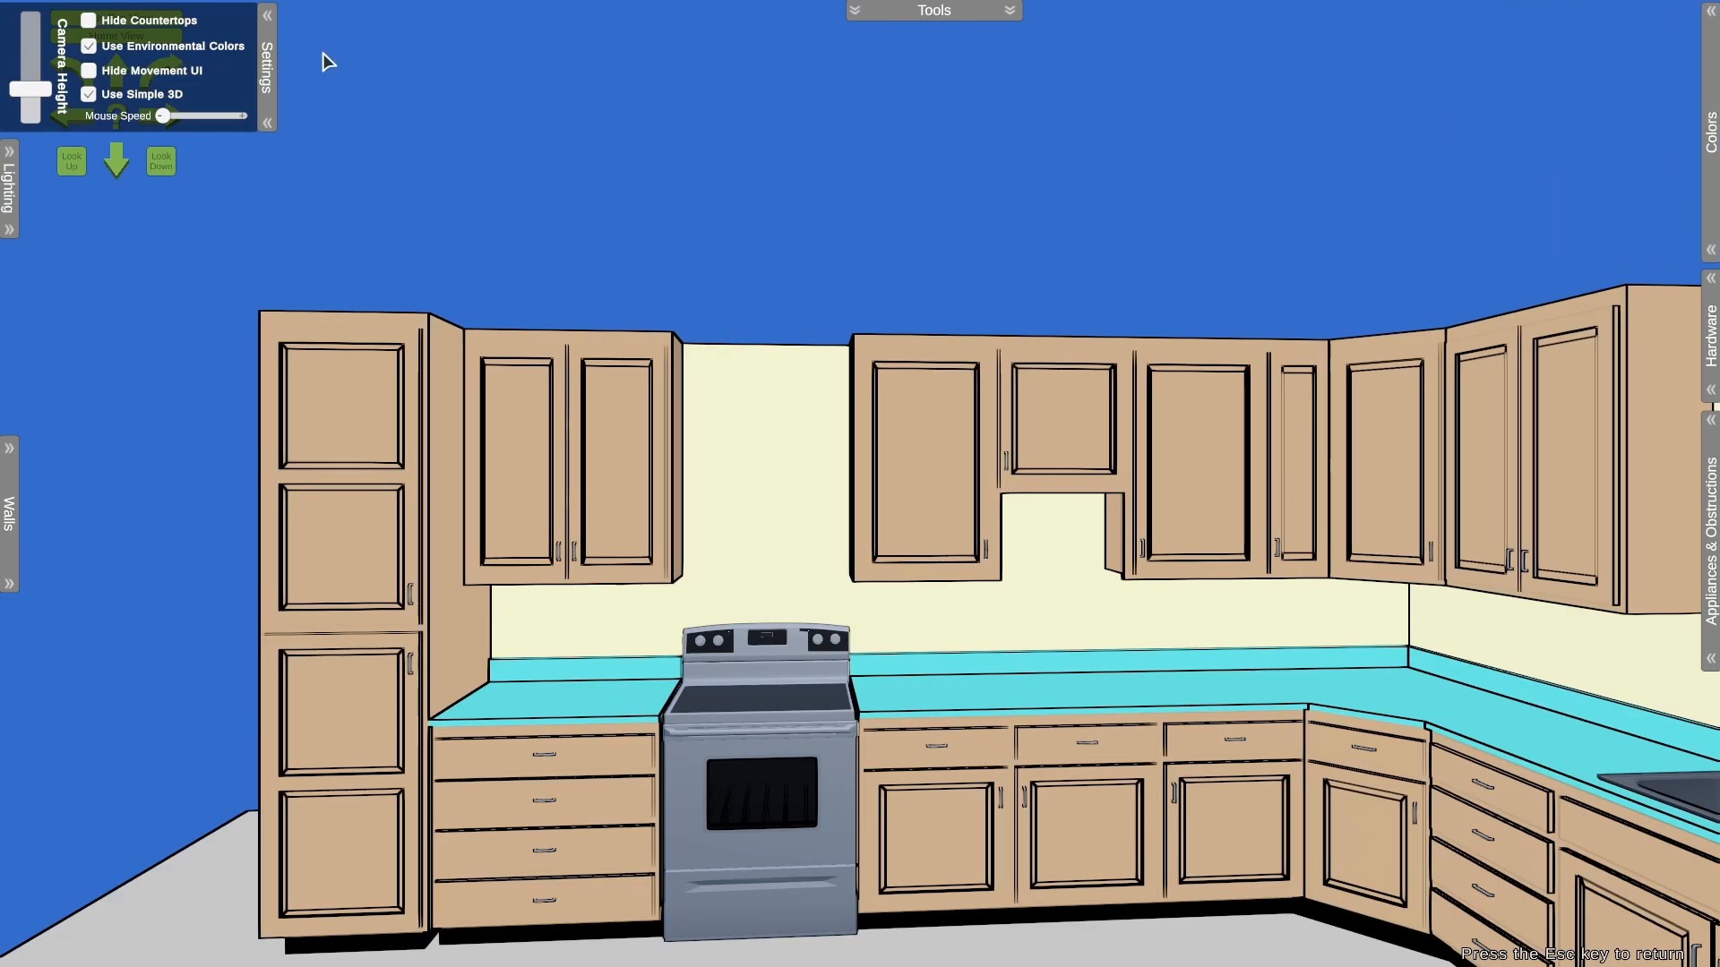
pyautogui.click(88, 94)
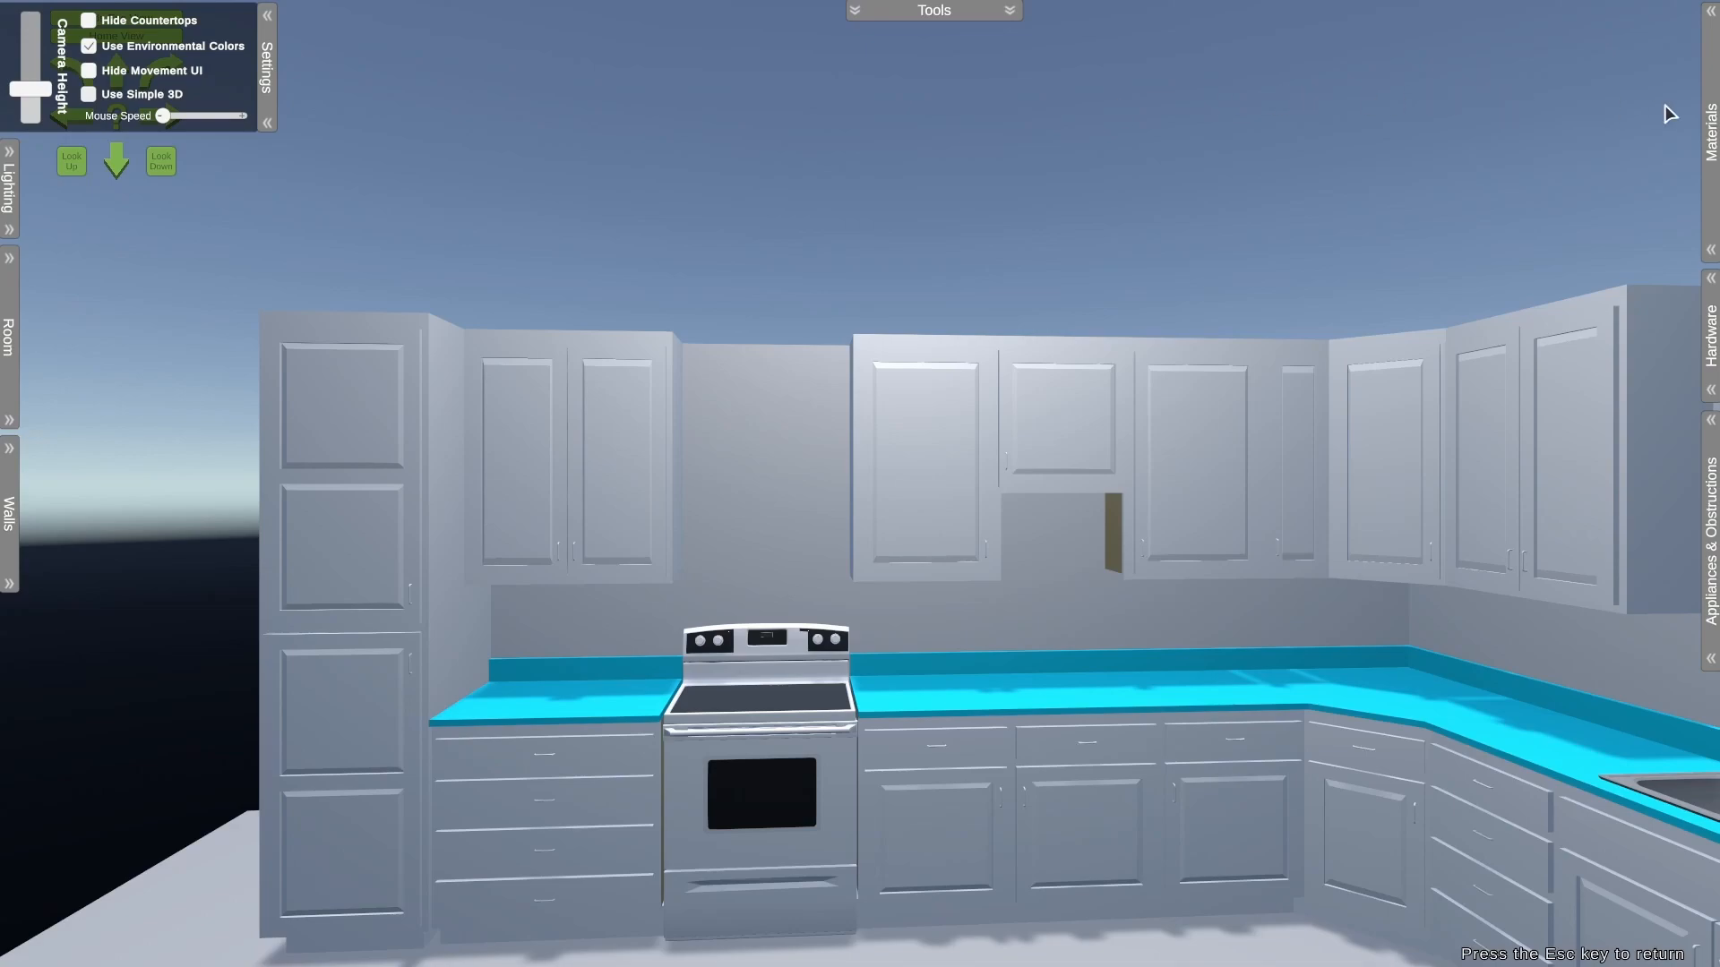
# Step: Make the Red Oak material from the standards look like Red Oak in the 3D view
pyautogui.click(1708, 189)
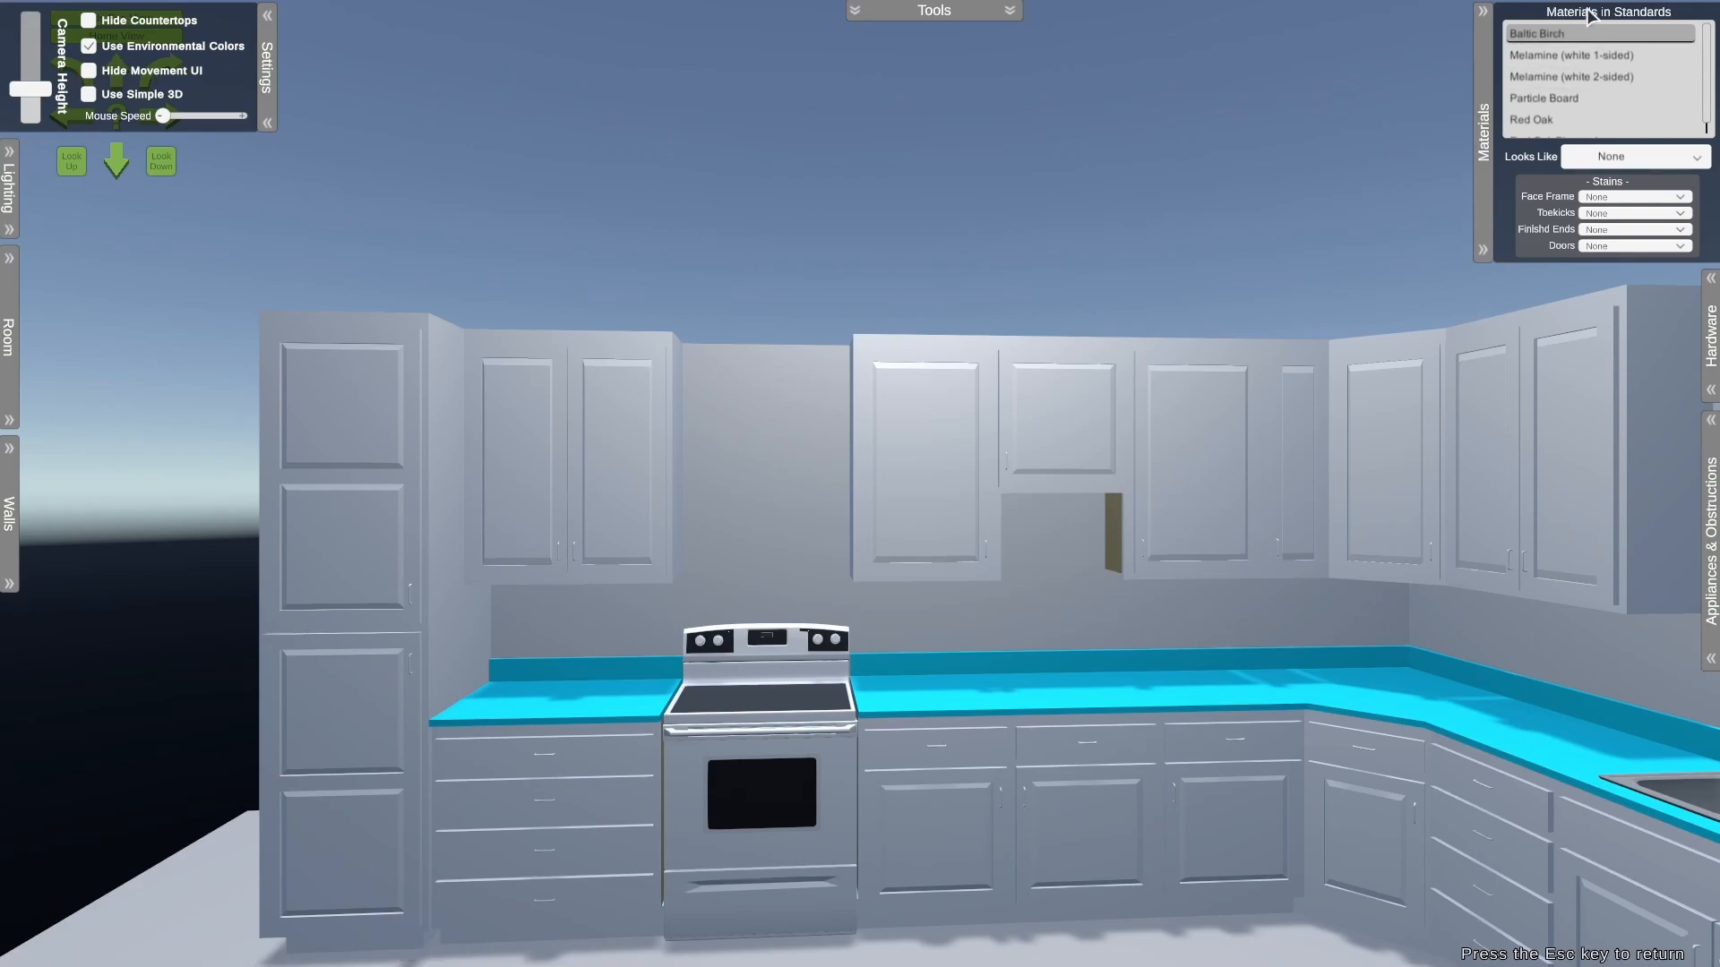
pyautogui.click(1592, 123)
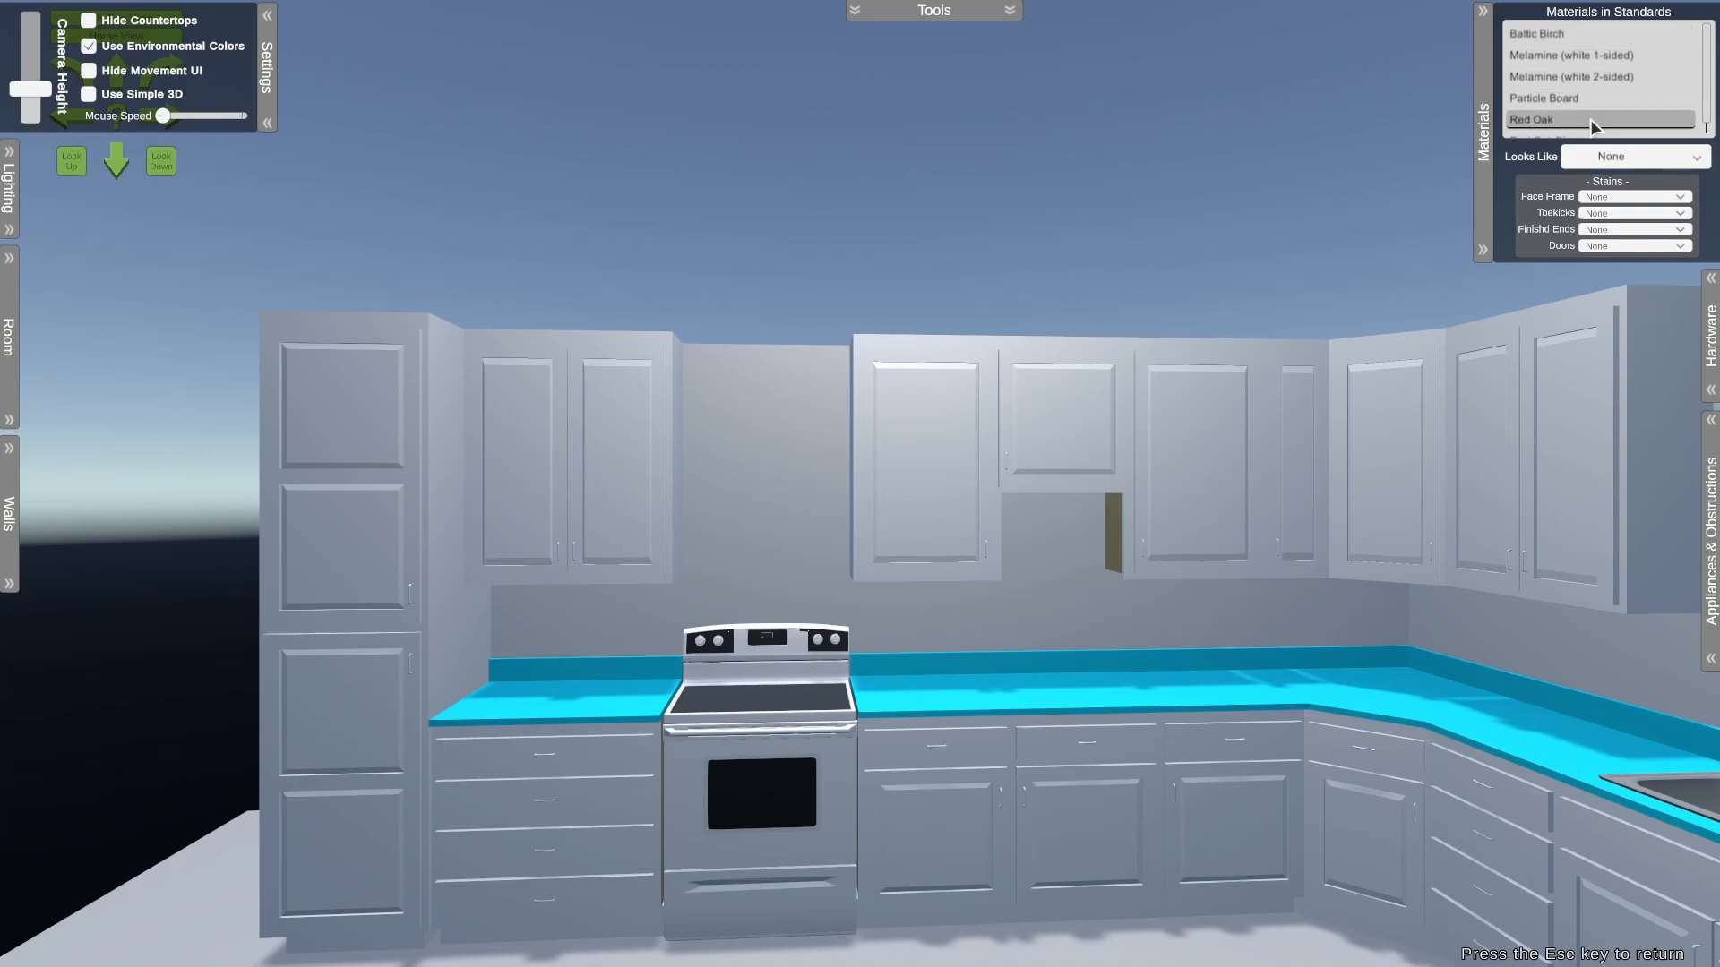
pyautogui.click(1699, 159)
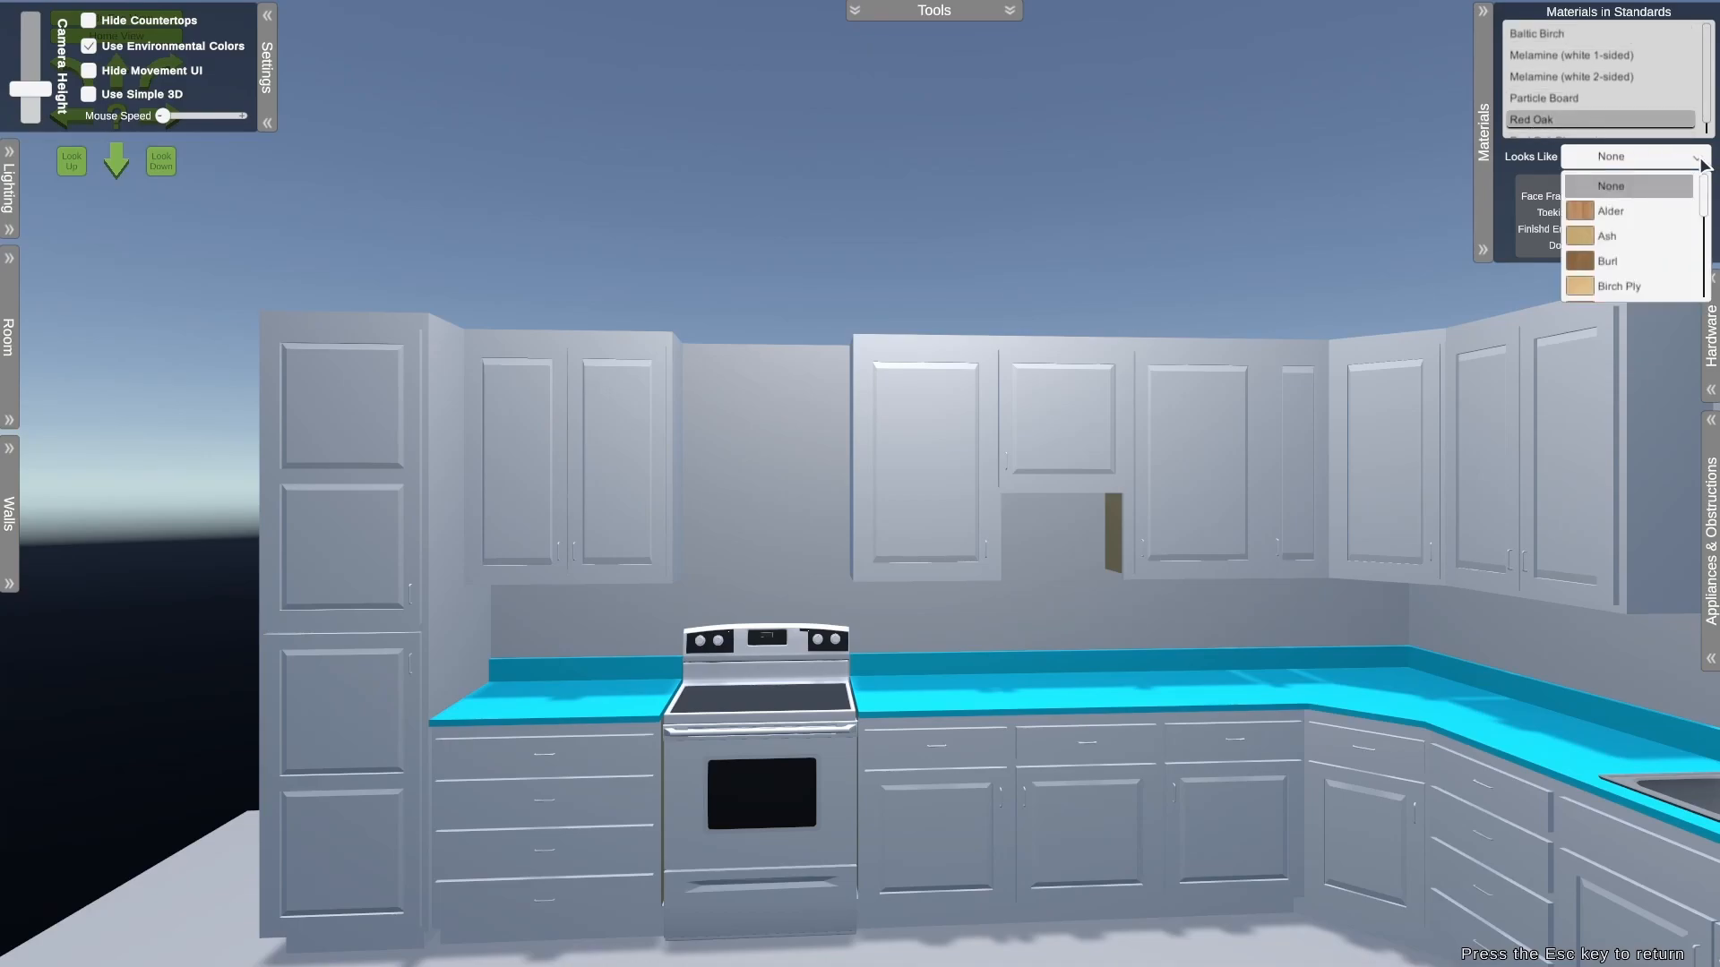
pyautogui.scroll(-1, 1706, 213)
pyautogui.moveTo(1707, 213)
pyautogui.mouseDown()
pyautogui.moveTo(1706, 261)
pyautogui.moveTo(1705, 239)
pyautogui.mouseUp()
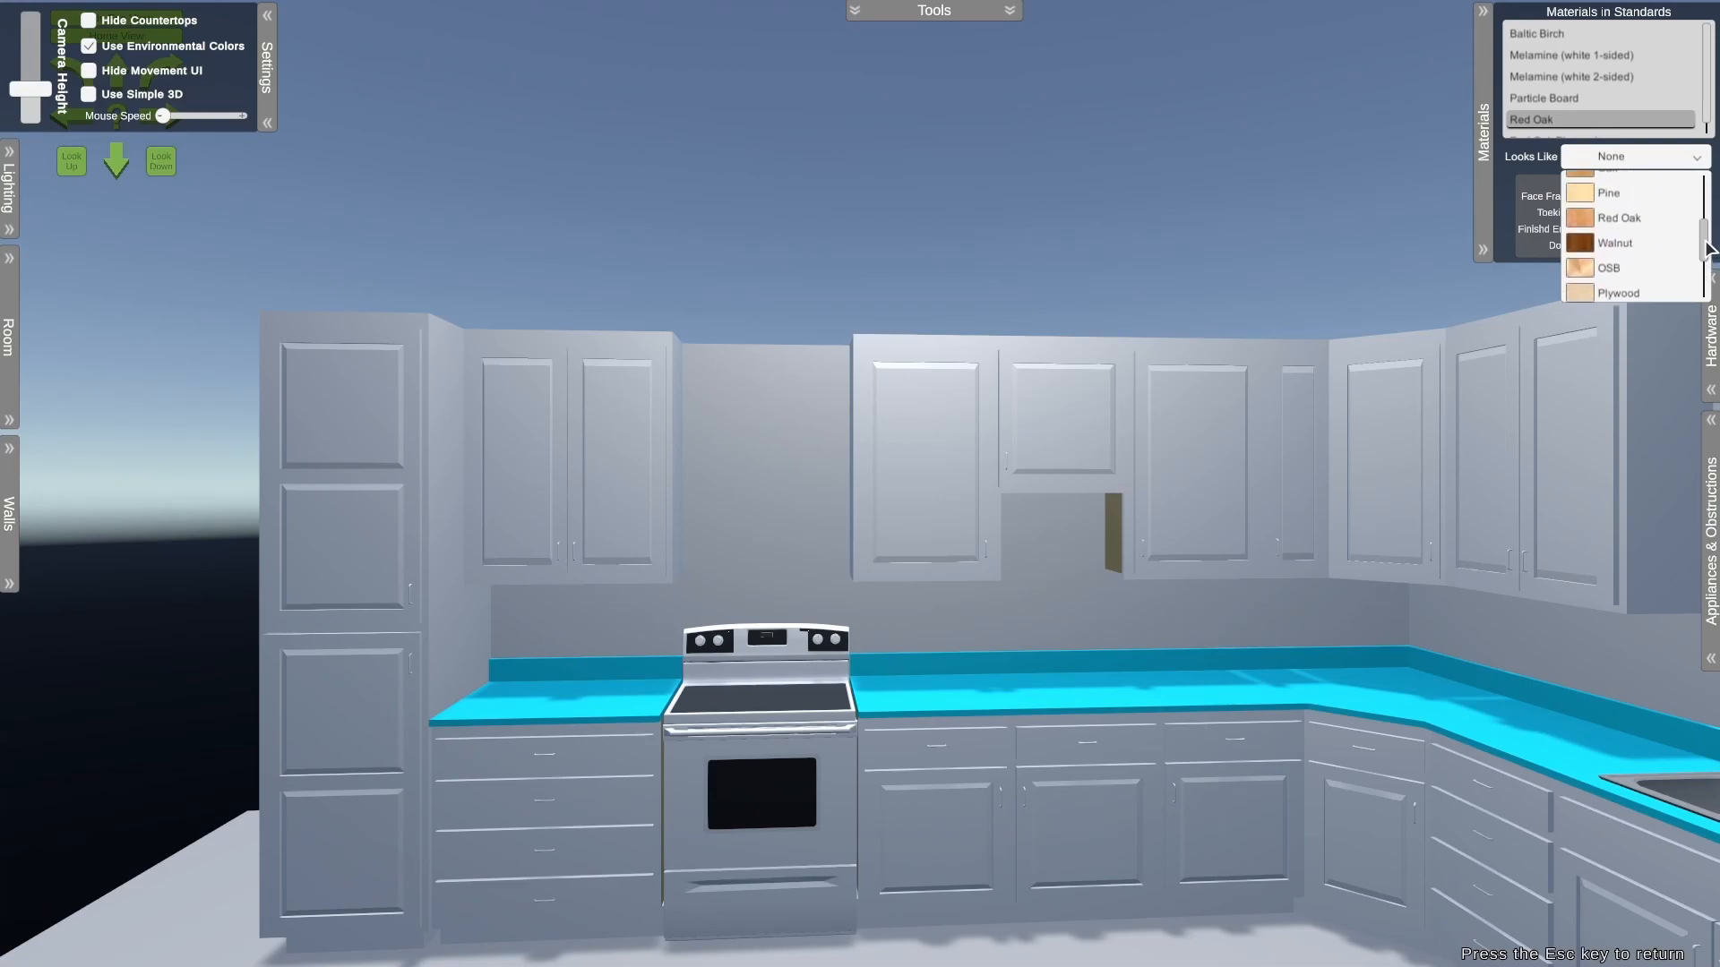
pyautogui.click(1625, 220)
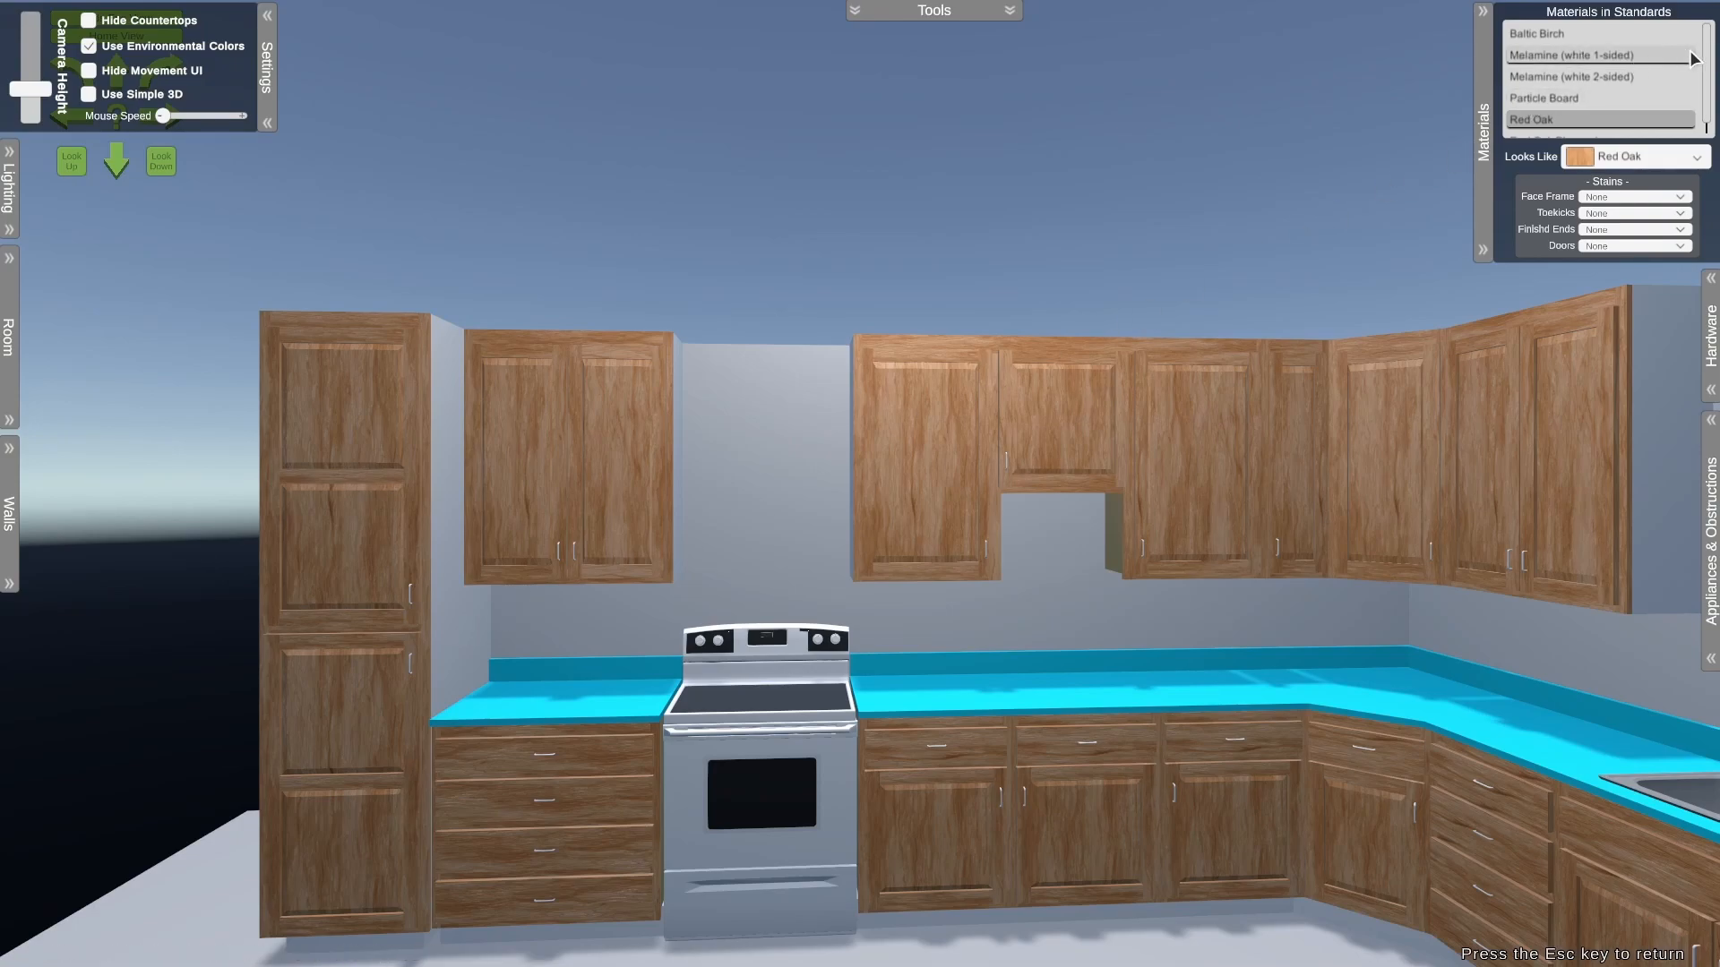
# Step: Make the Red Oak Plywood material from the standards look like Red Oak in the 3D view
pyautogui.moveTo(1705, 52); pyautogui.dragTo(1704, 72)
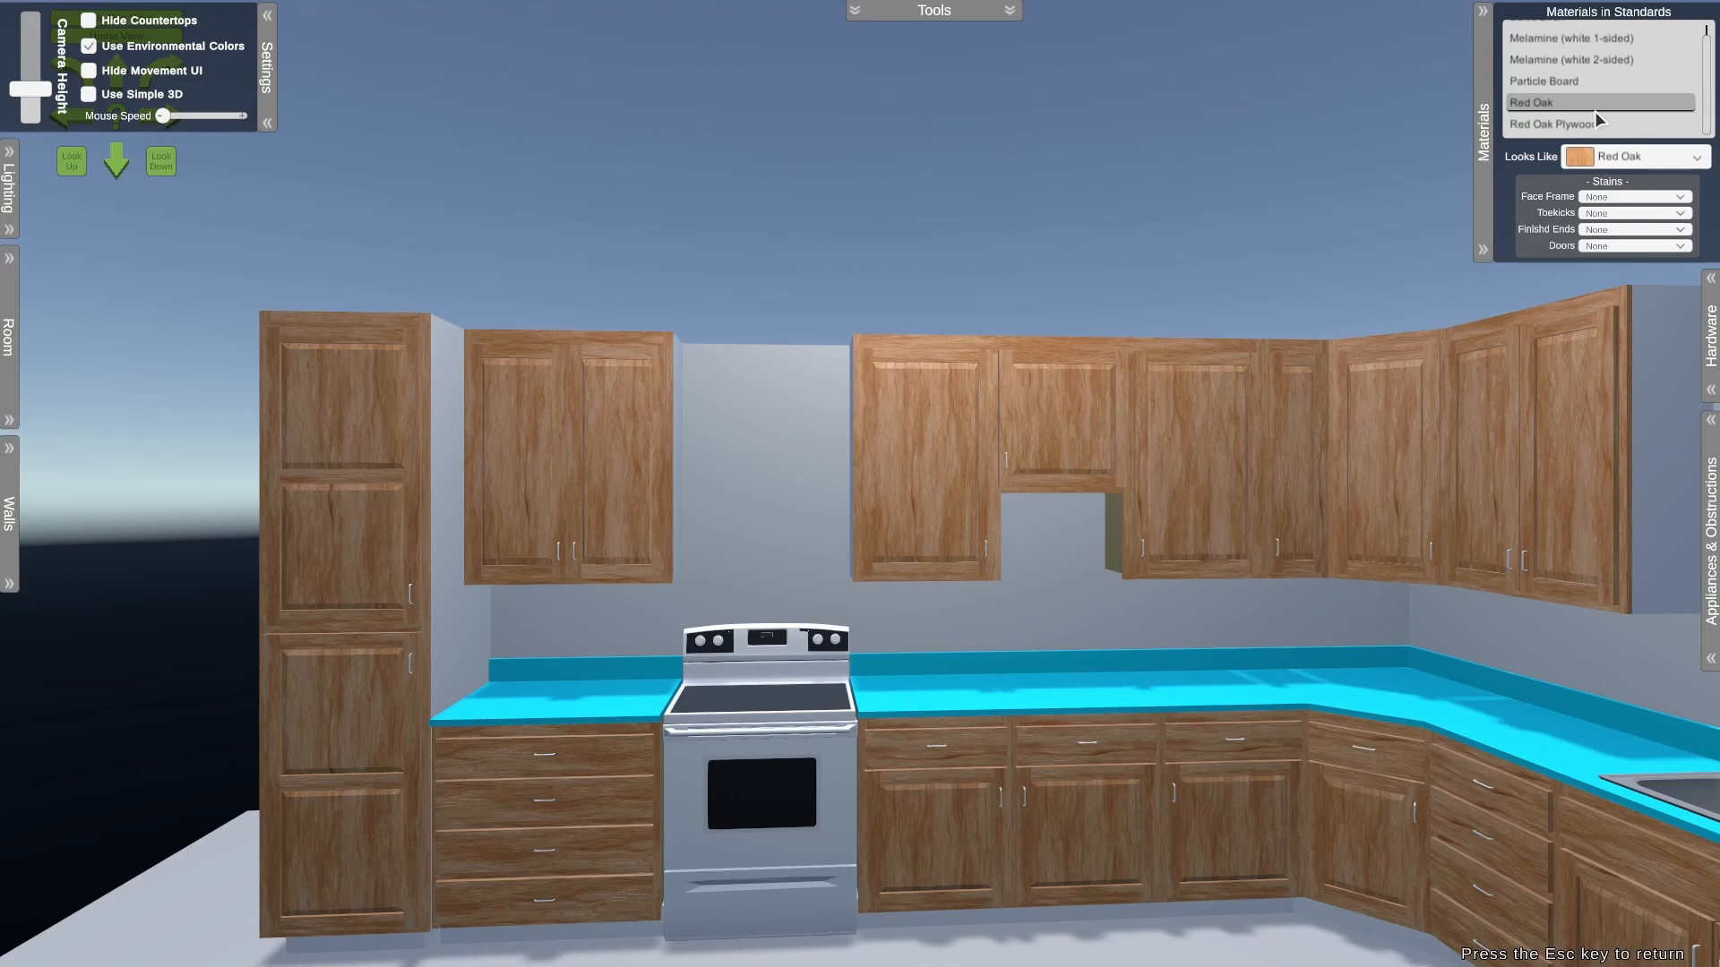
pyautogui.click(1559, 125)
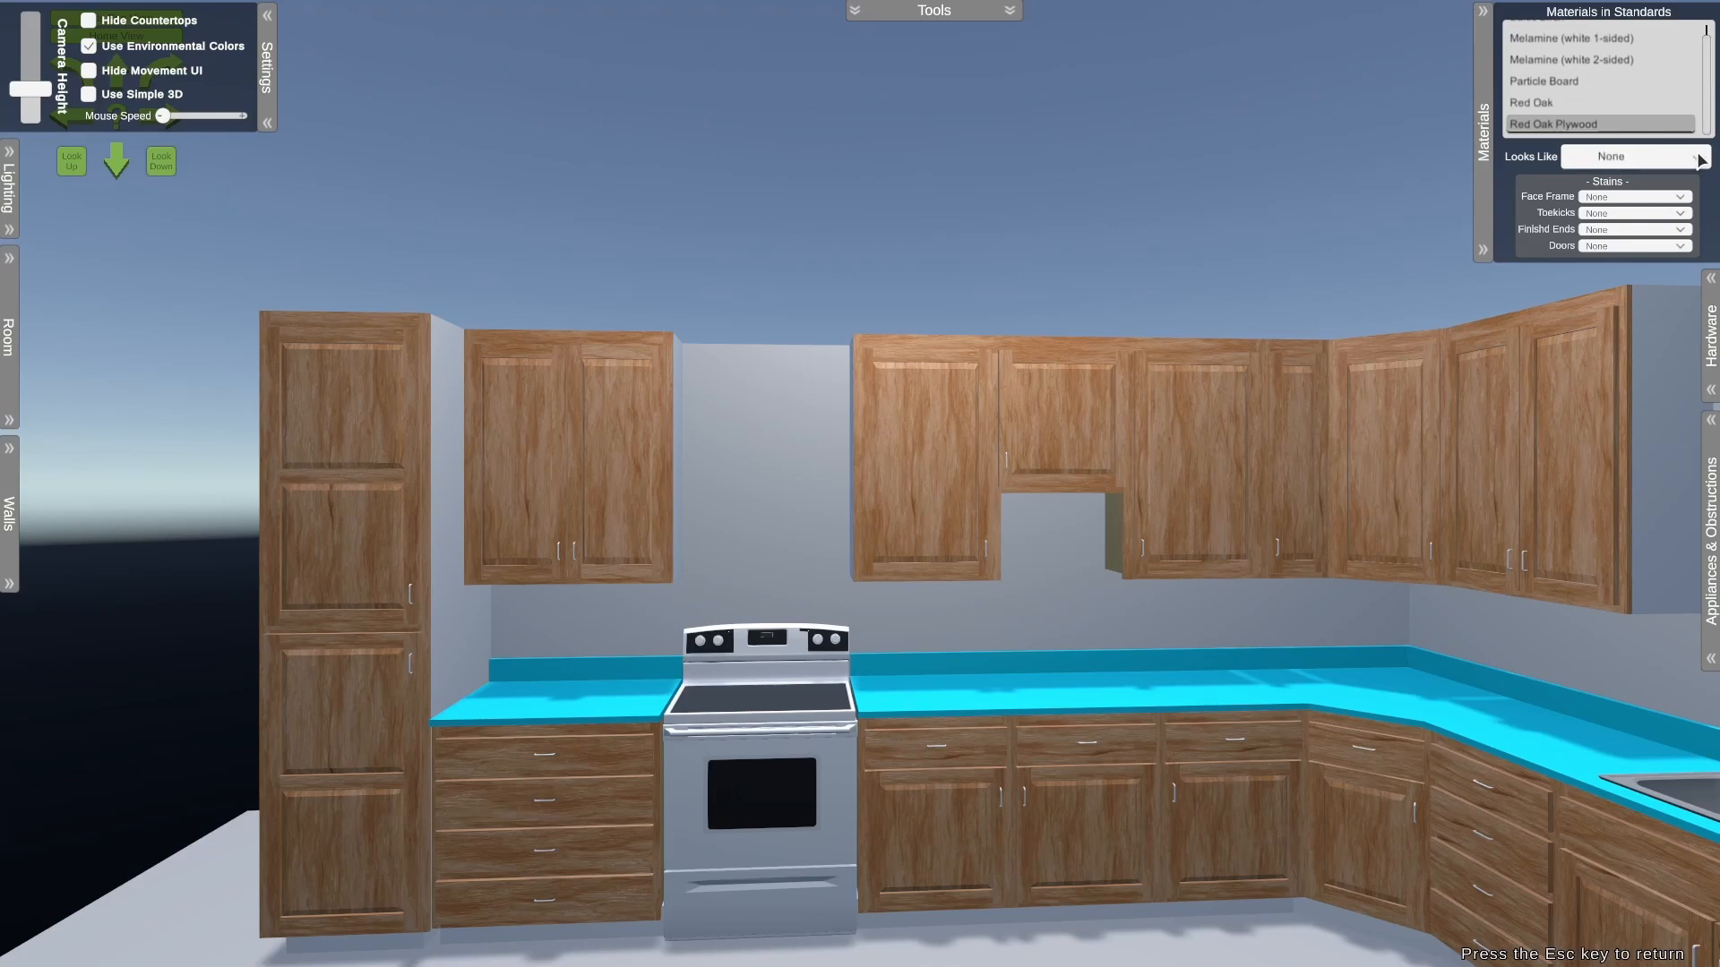
pyautogui.click(1699, 159)
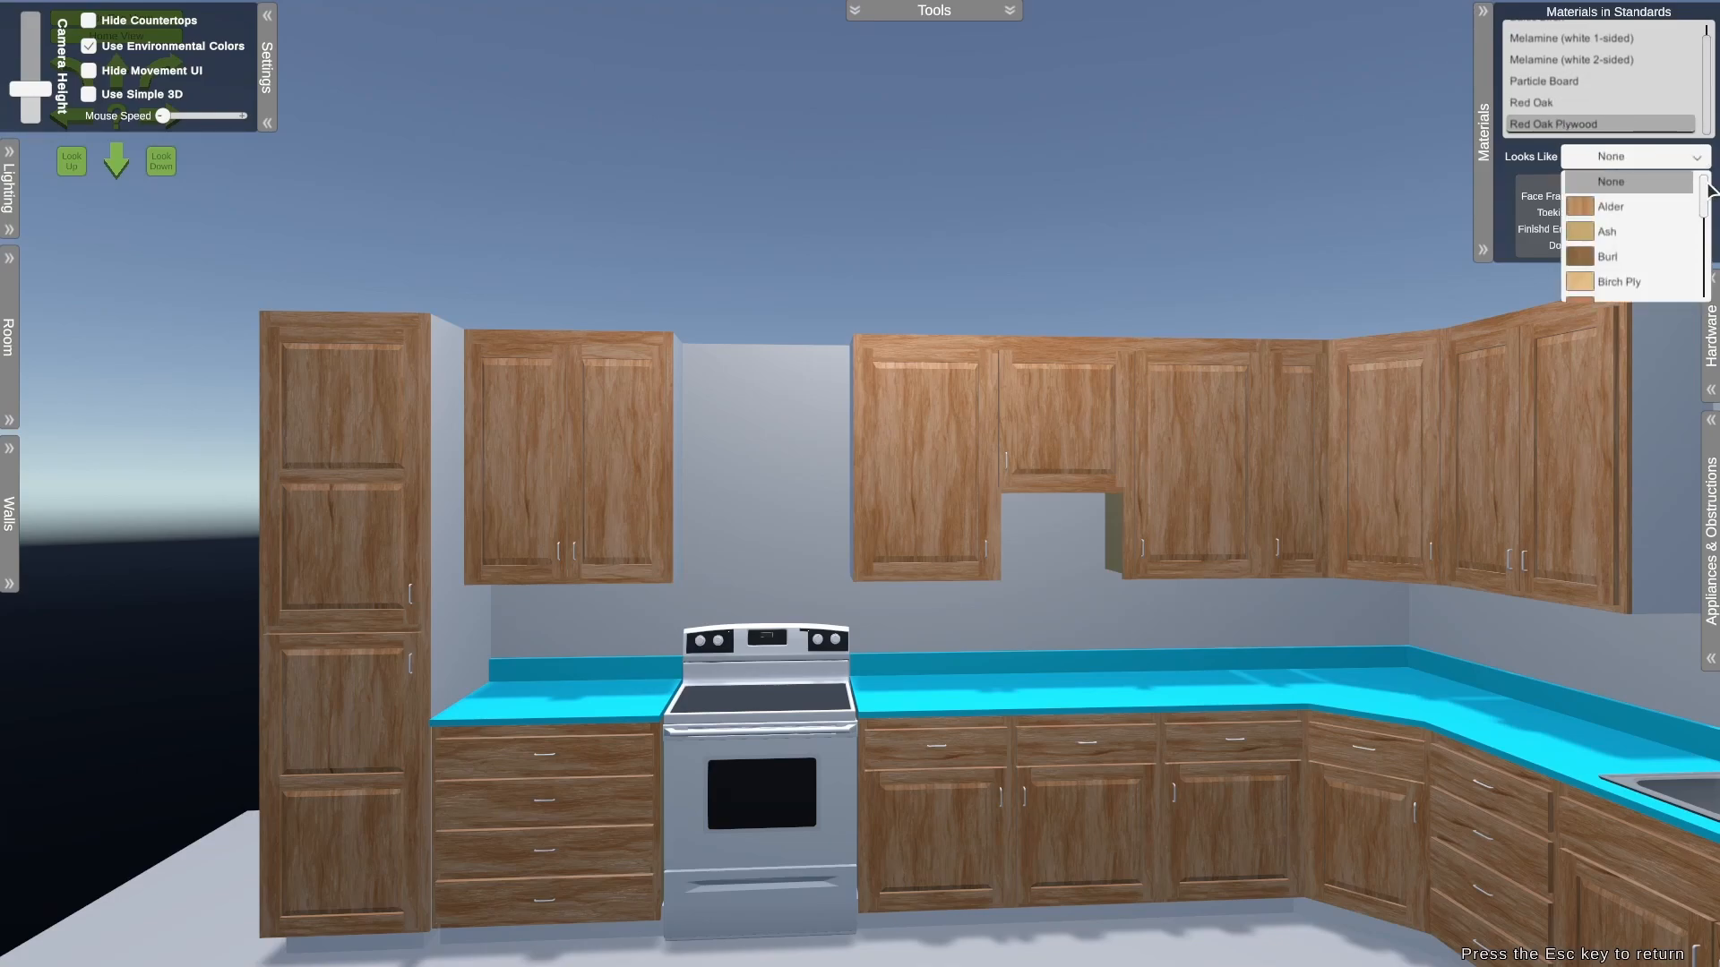
pyautogui.moveTo(1706, 193); pyautogui.dragTo(1704, 235)
pyautogui.click(1632, 249)
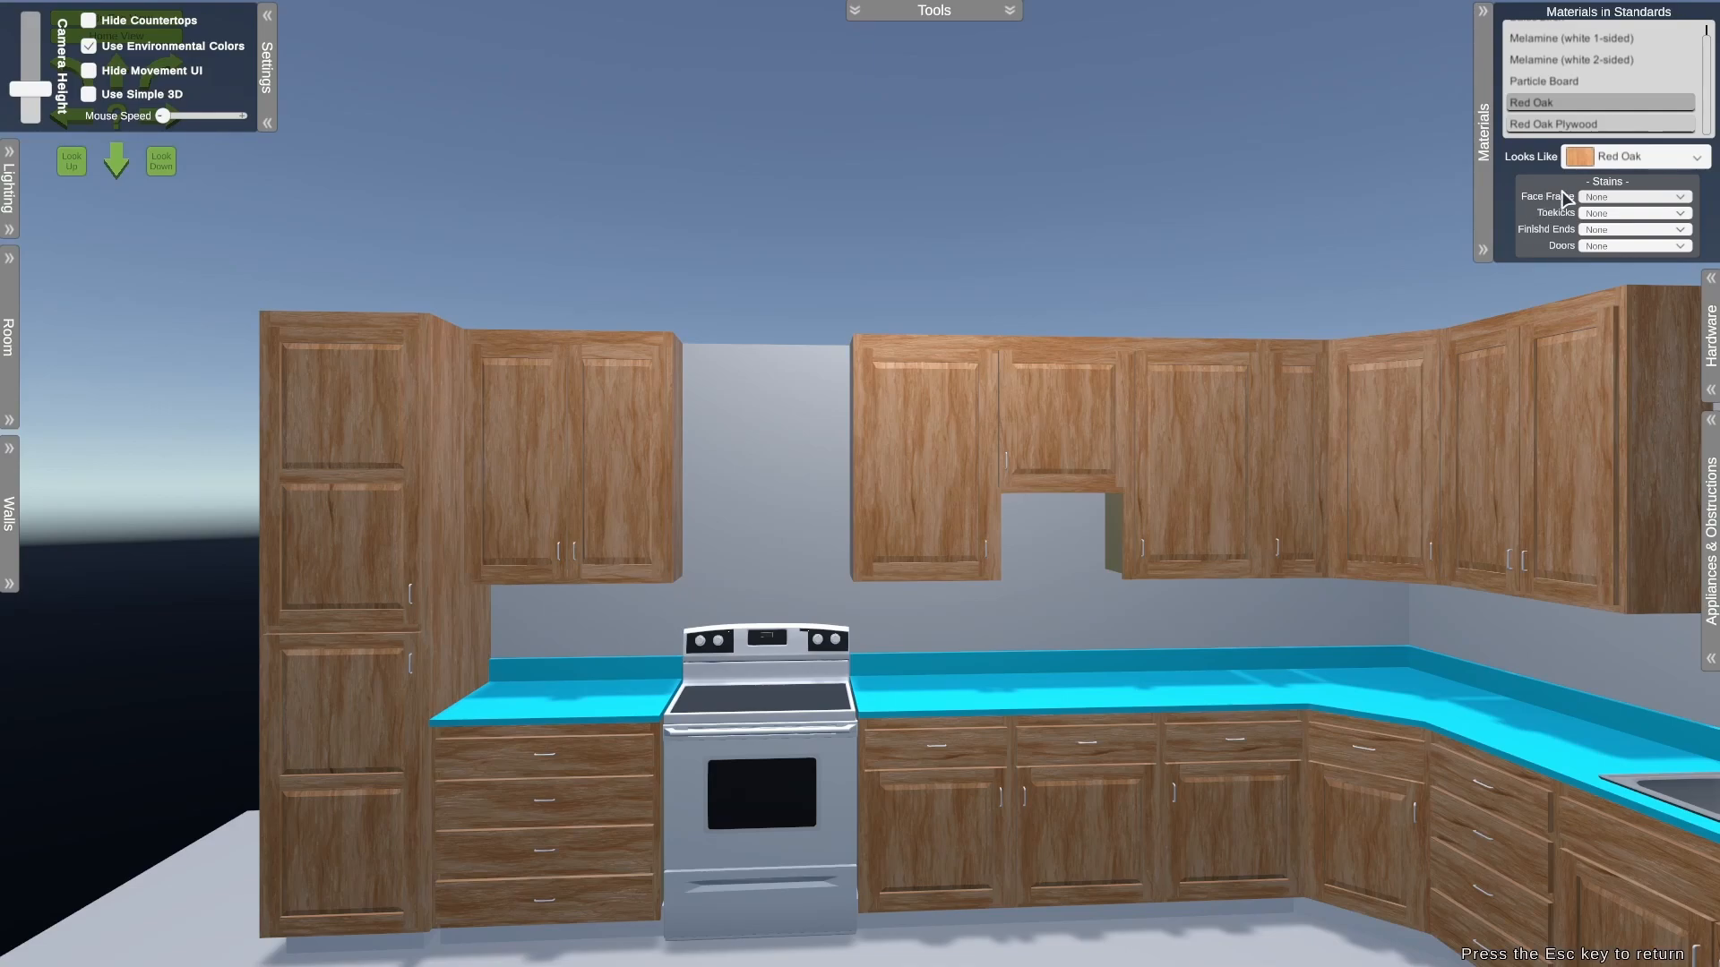
# Step: Stain the Red Oak face frames 25% Darker and the doors Honey
pyautogui.click(1682, 198)
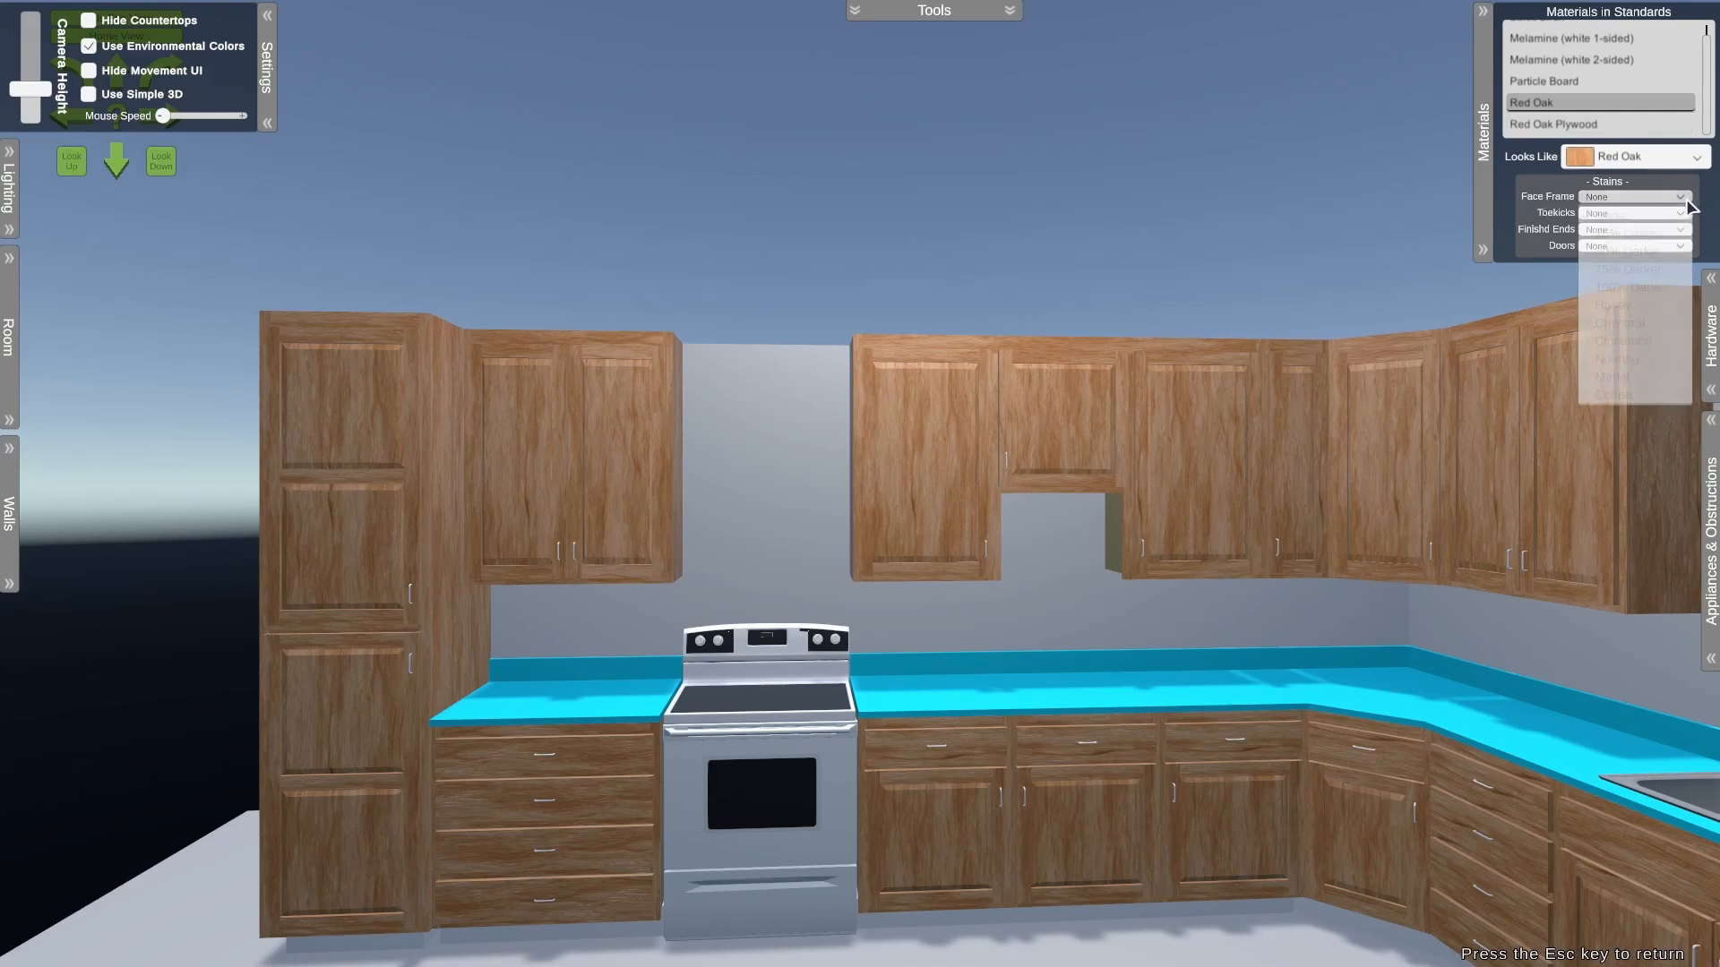
pyautogui.click(1627, 234)
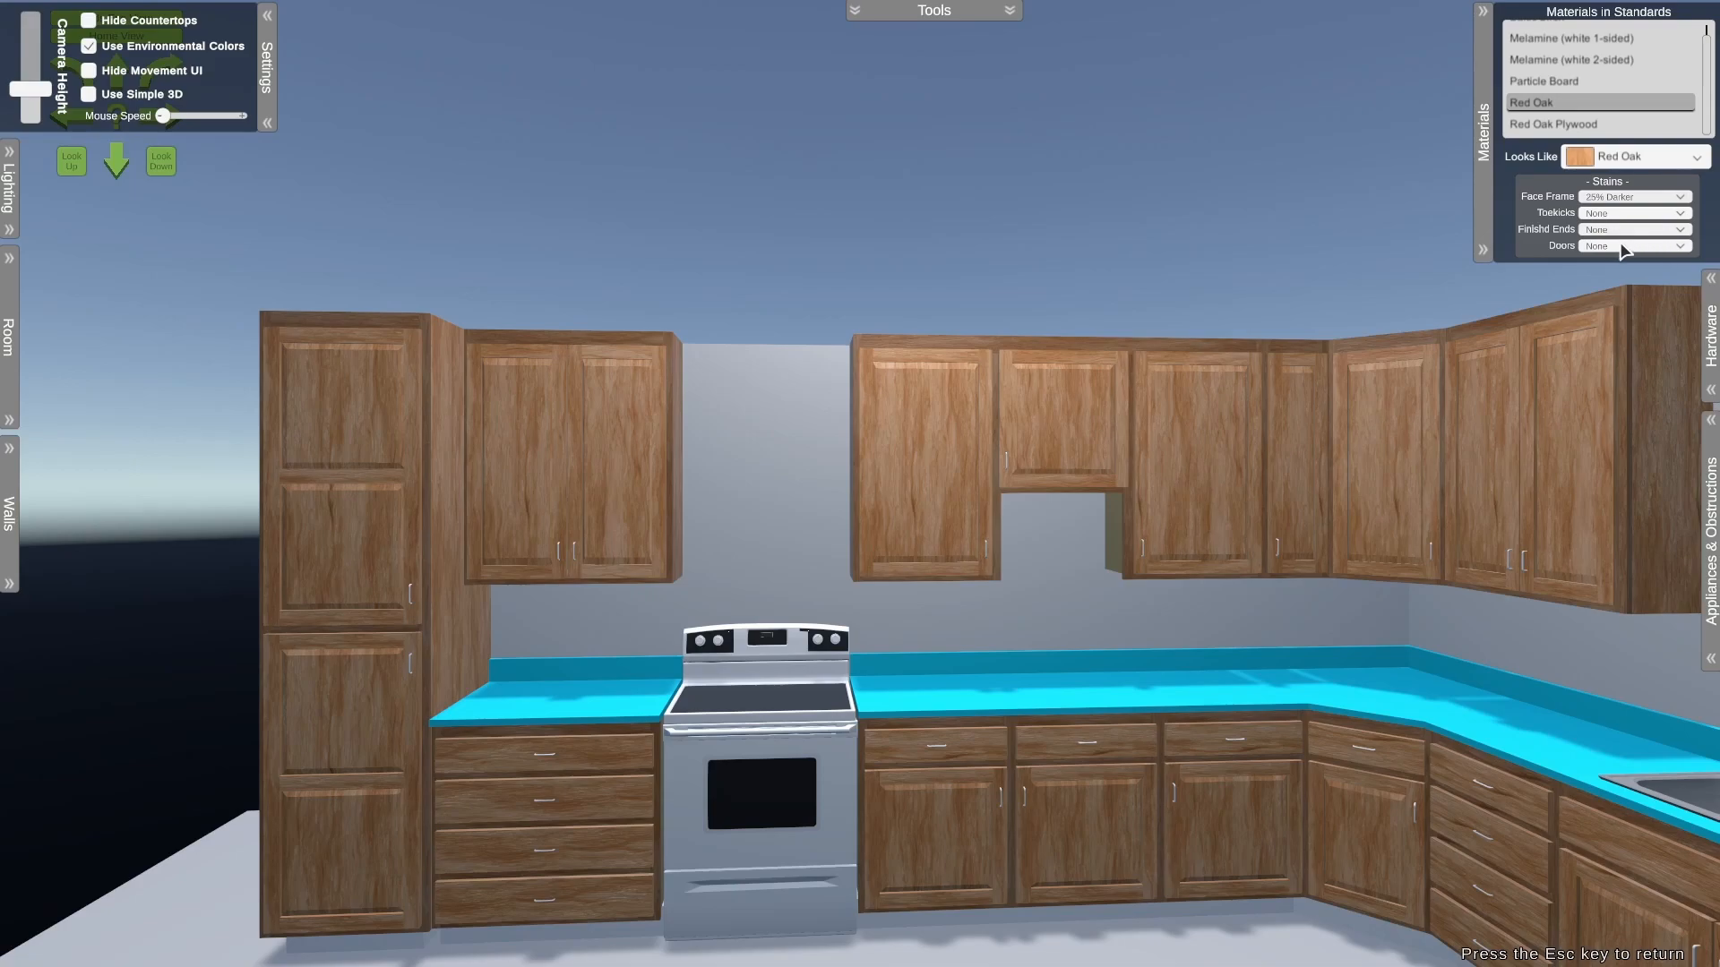
pyautogui.click(1615, 246)
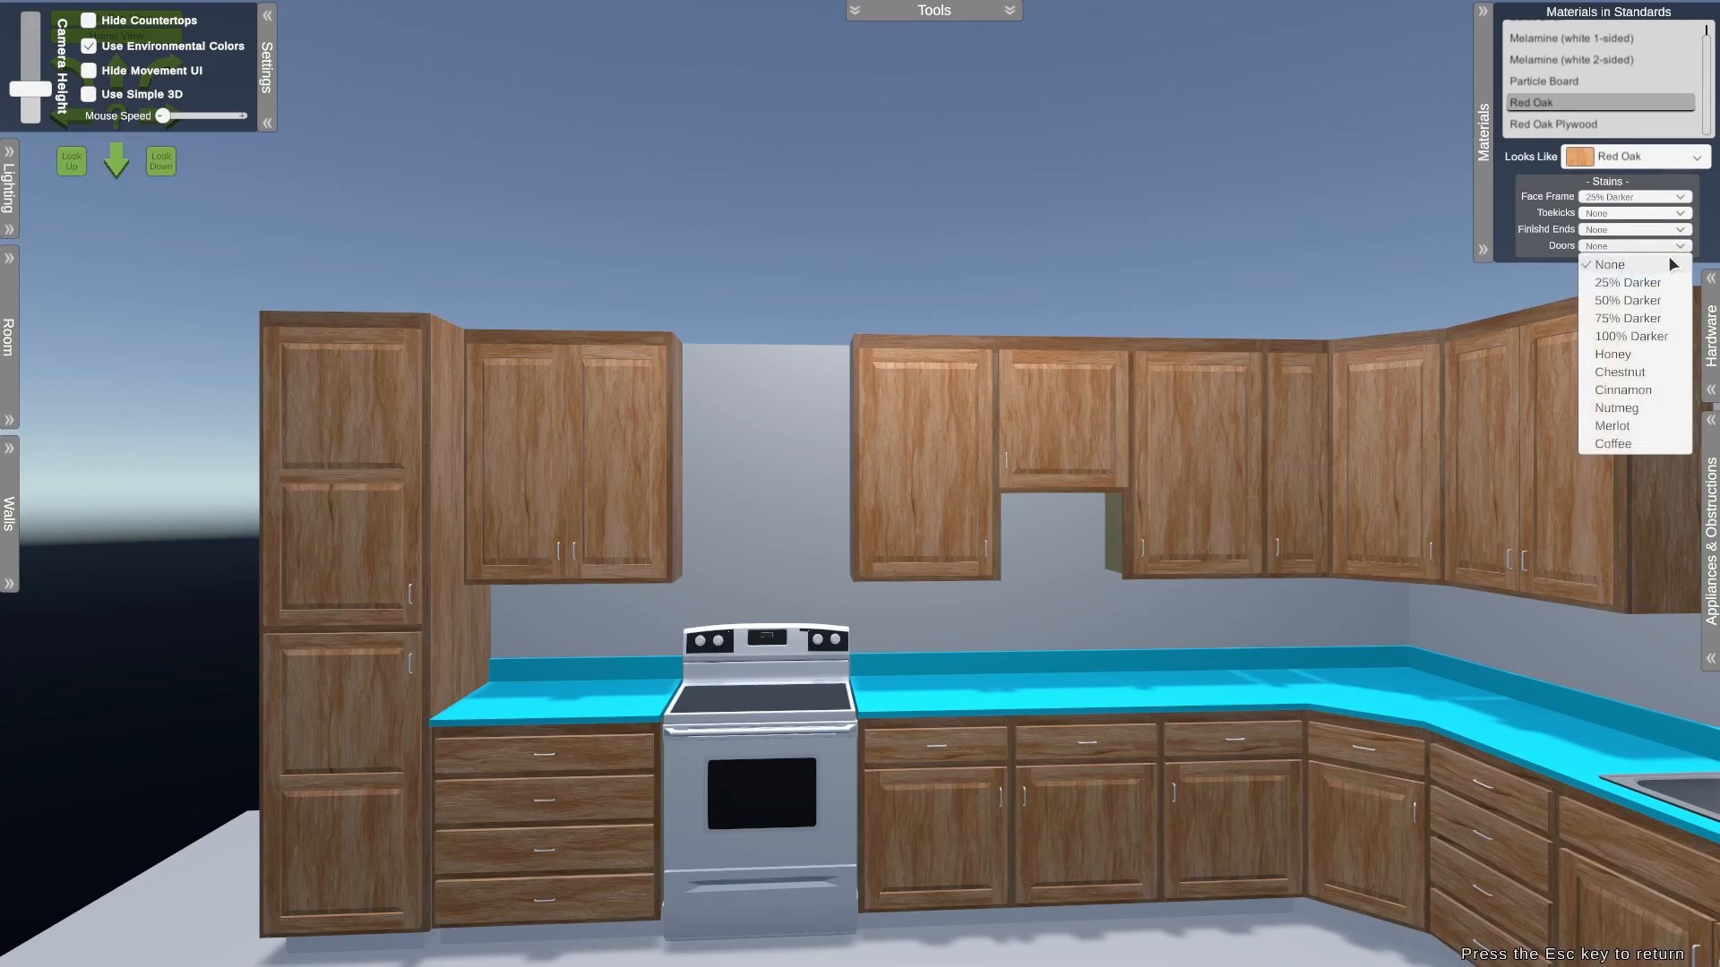
pyautogui.click(1658, 355)
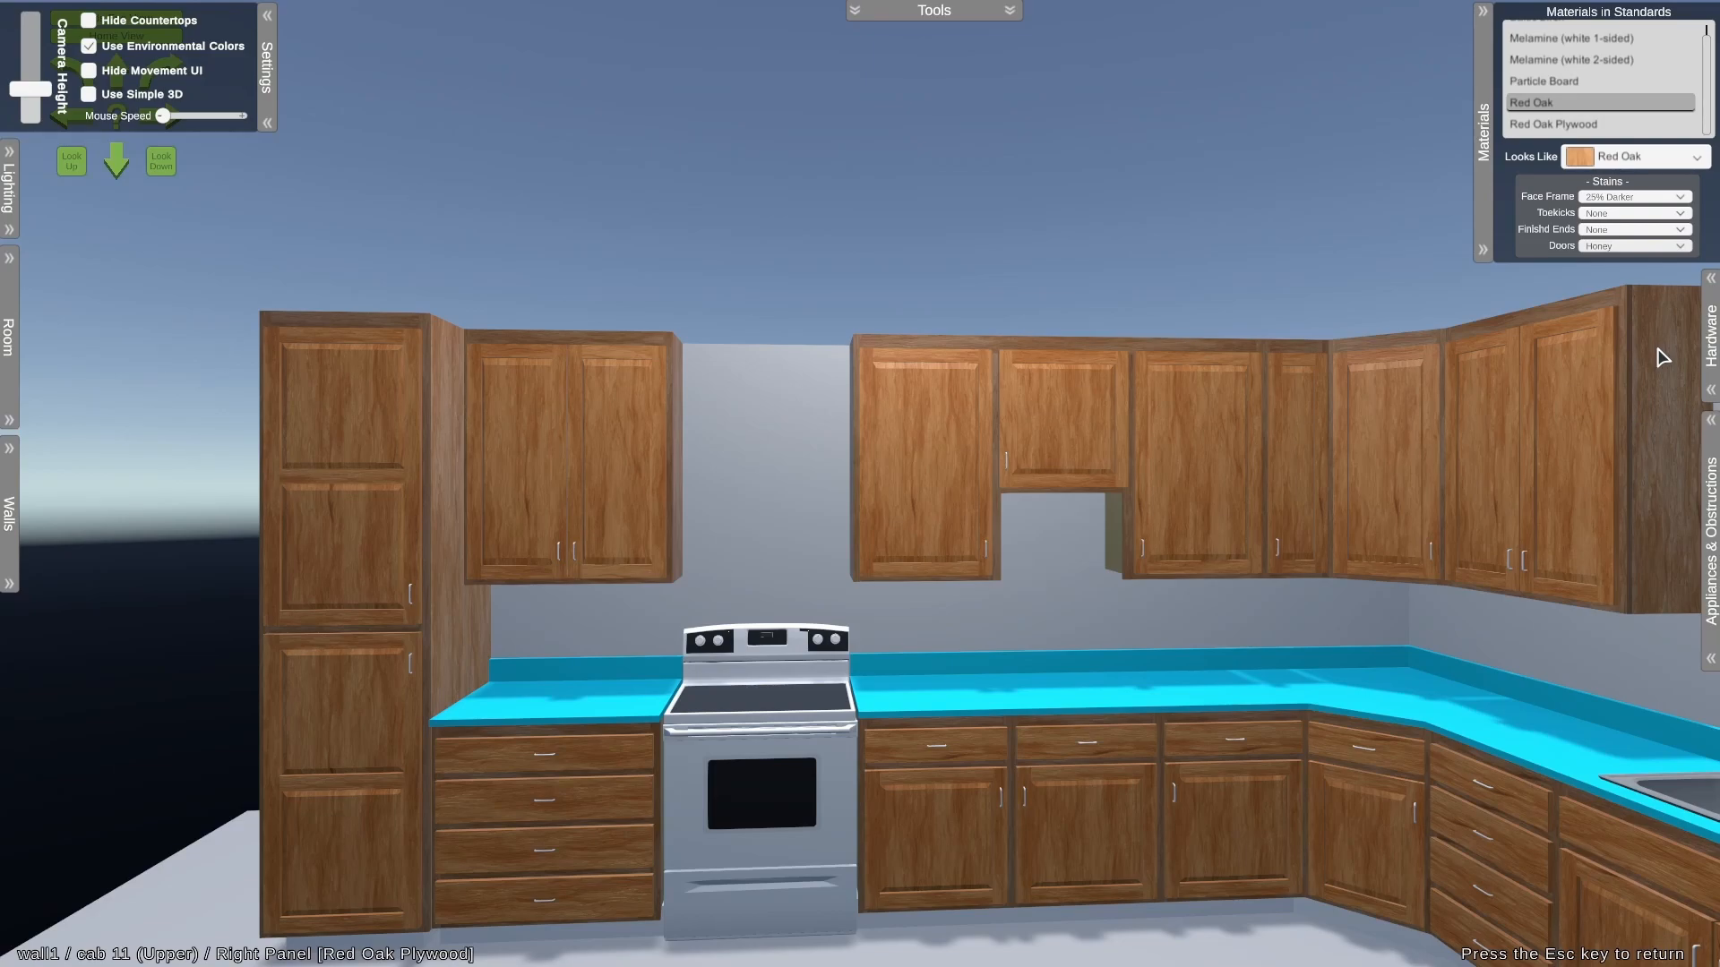
pyautogui.click(1487, 134)
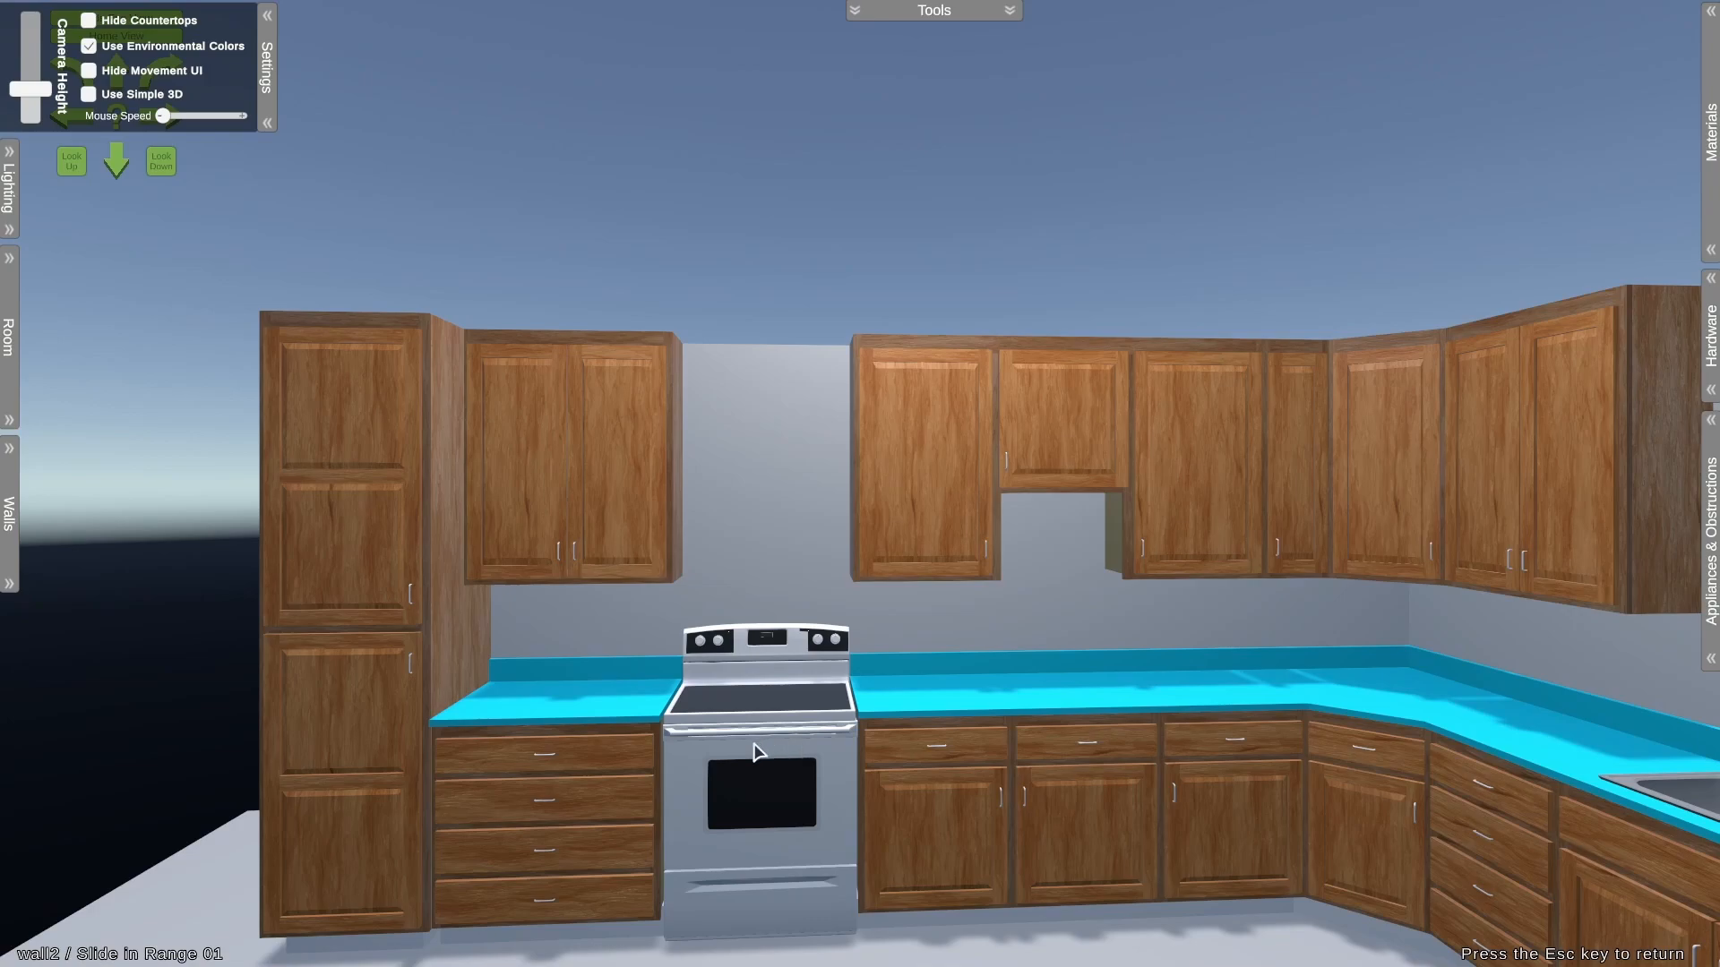
# Step: Change the slide-in range on wall2 to the Gas model with a Stainless finish
pyautogui.click(1707, 518)
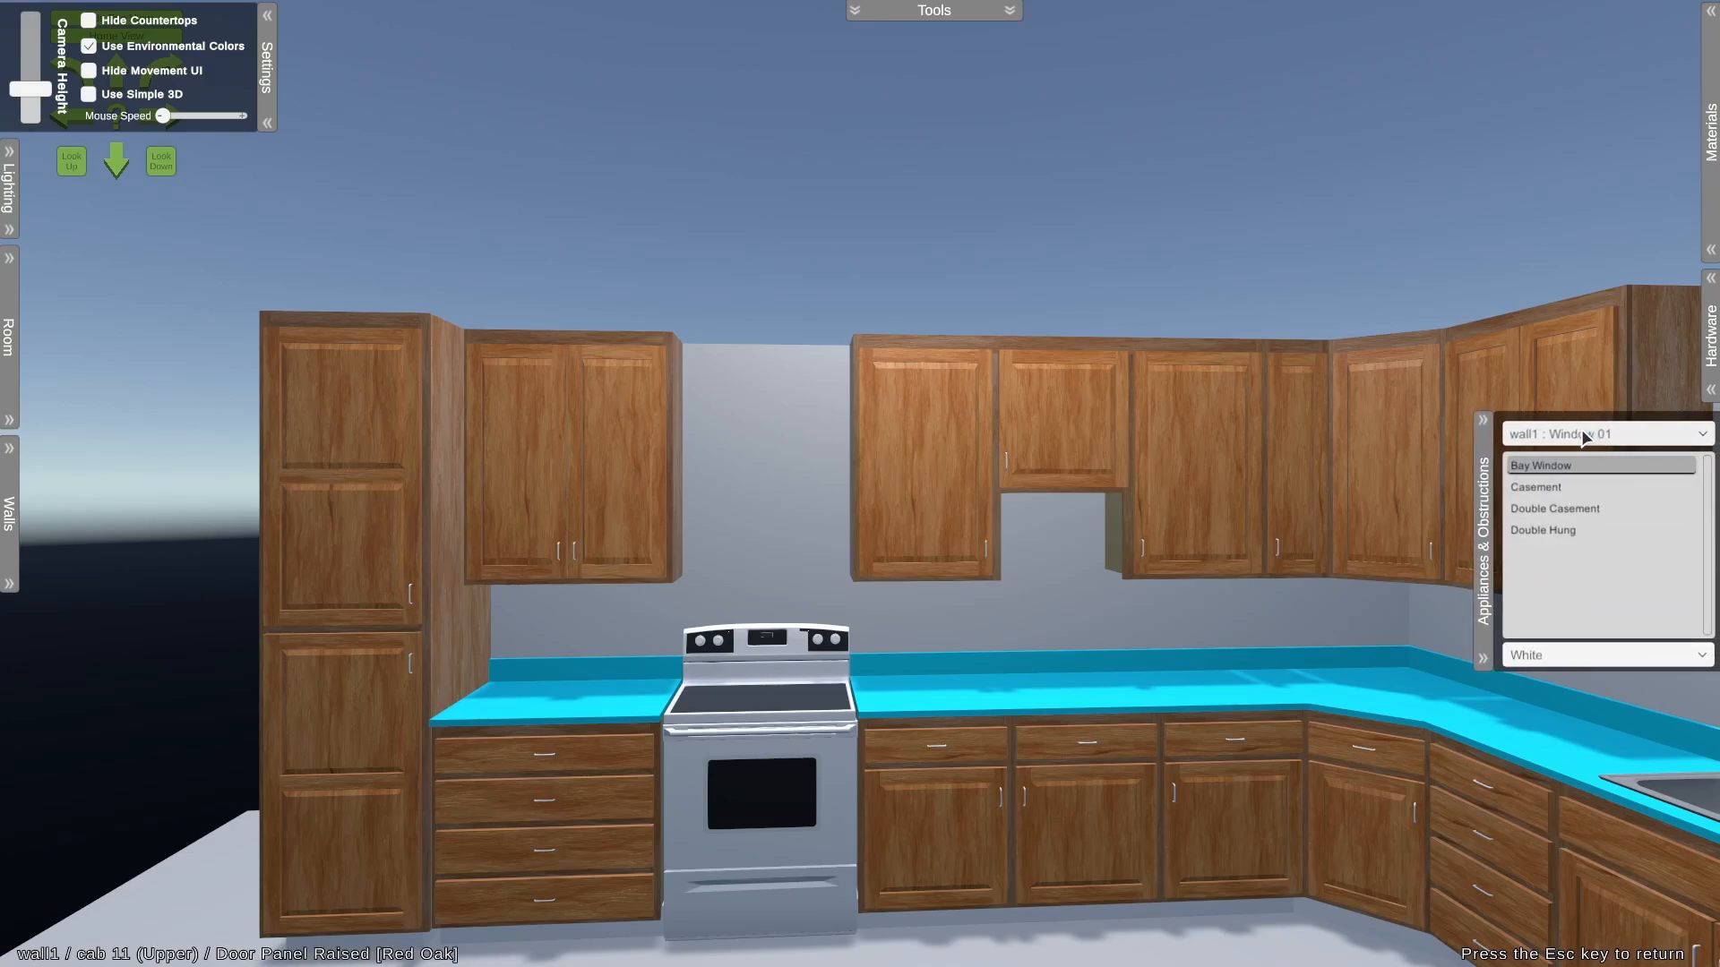
pyautogui.click(1591, 436)
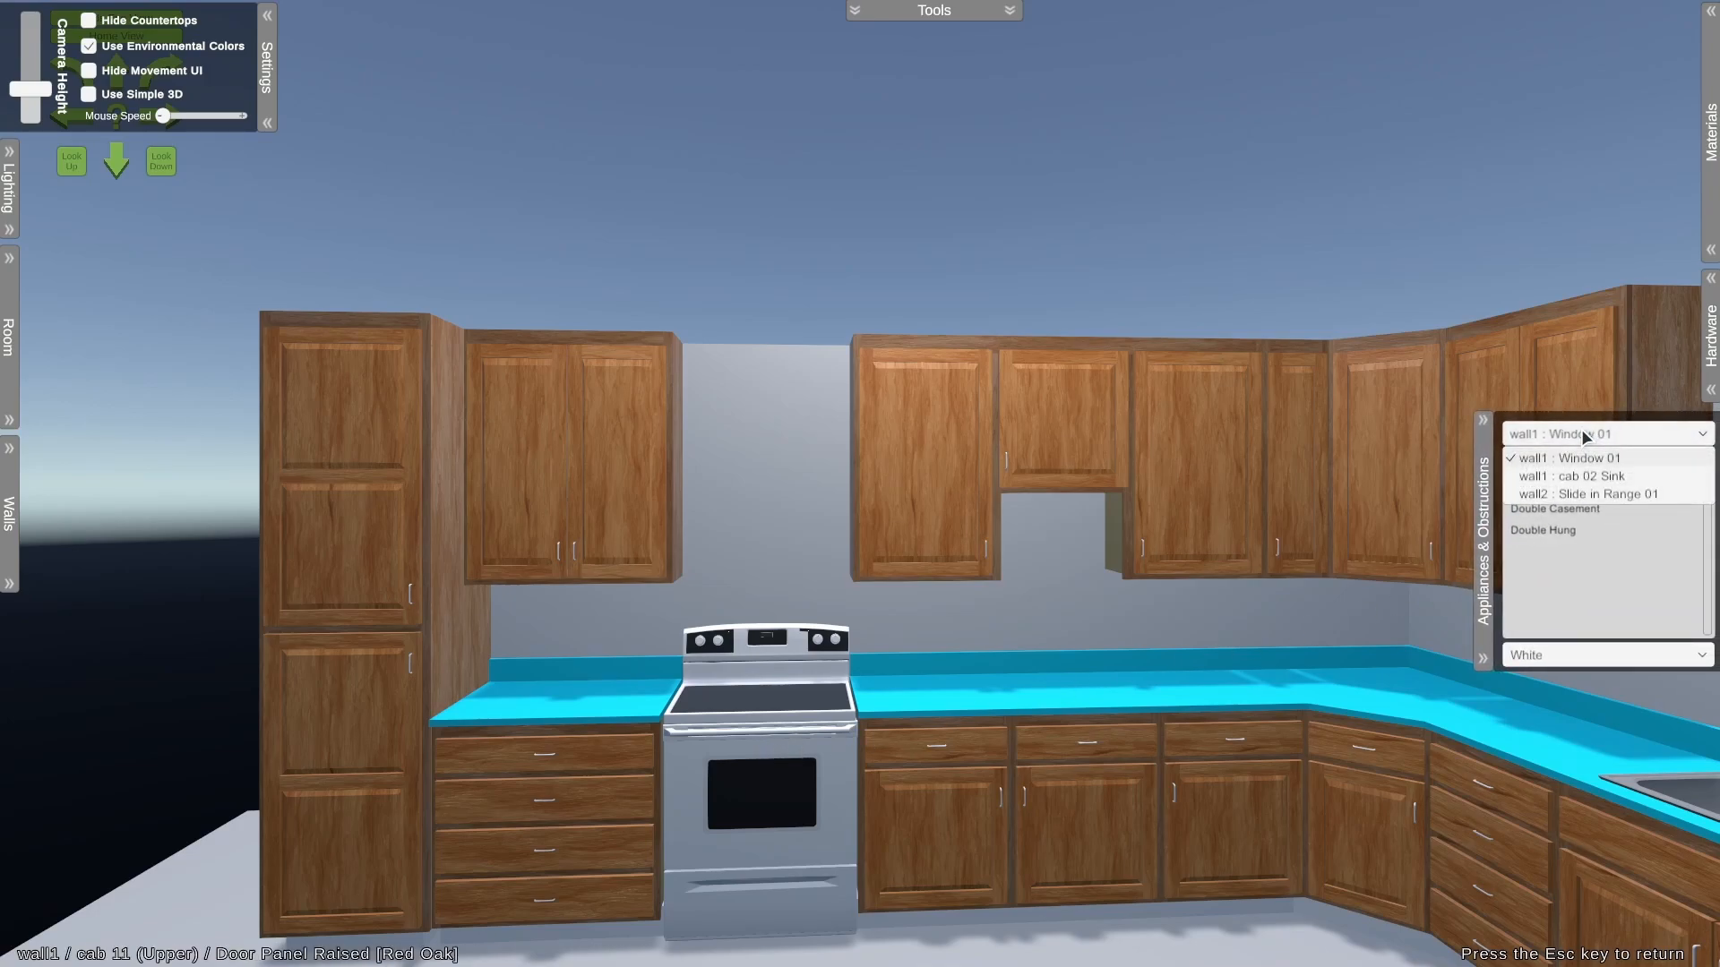
pyautogui.click(1577, 495)
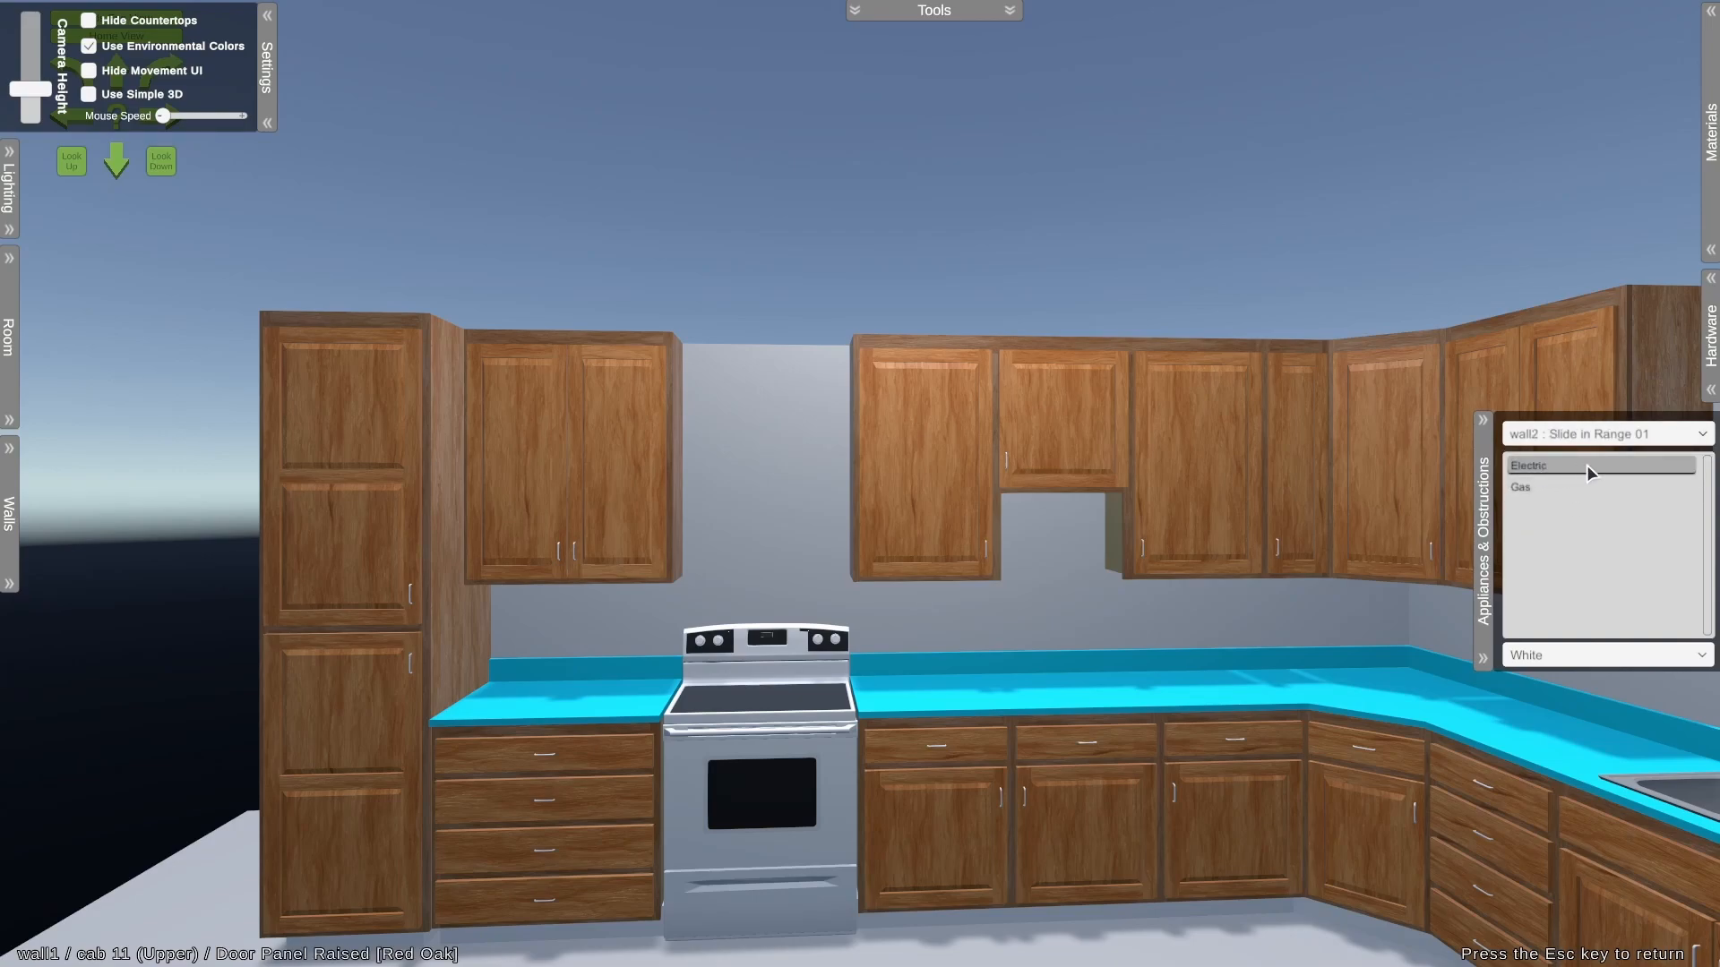
pyautogui.click(1546, 486)
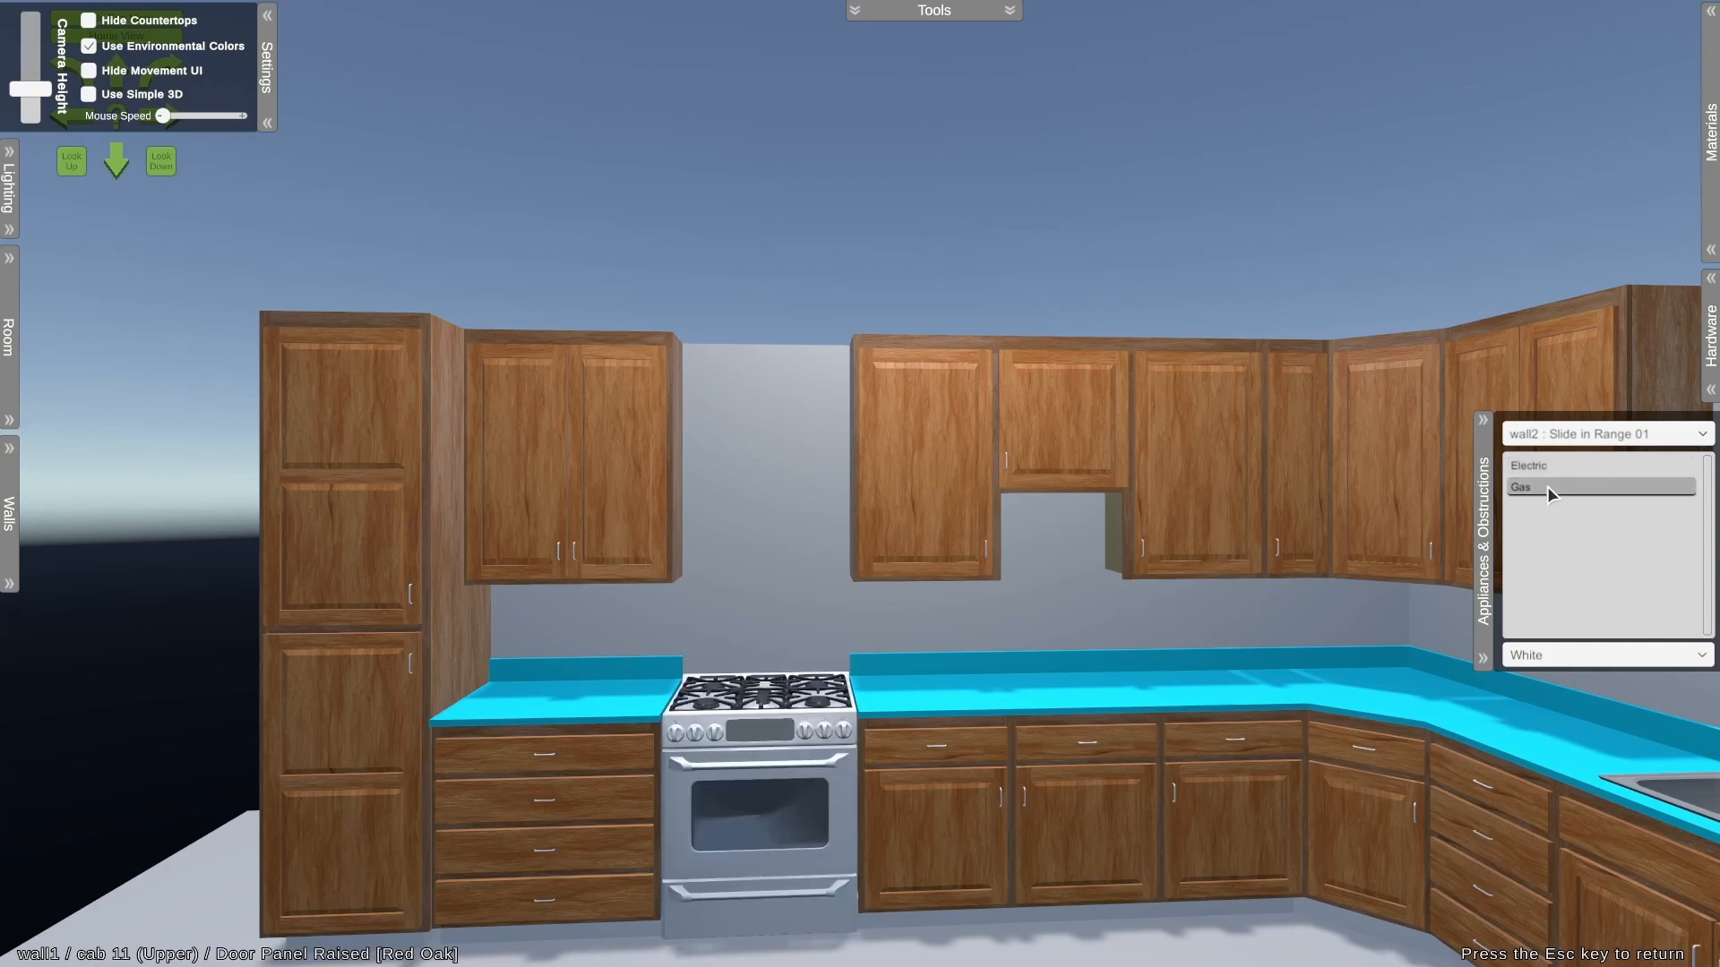
pyautogui.click(1537, 651)
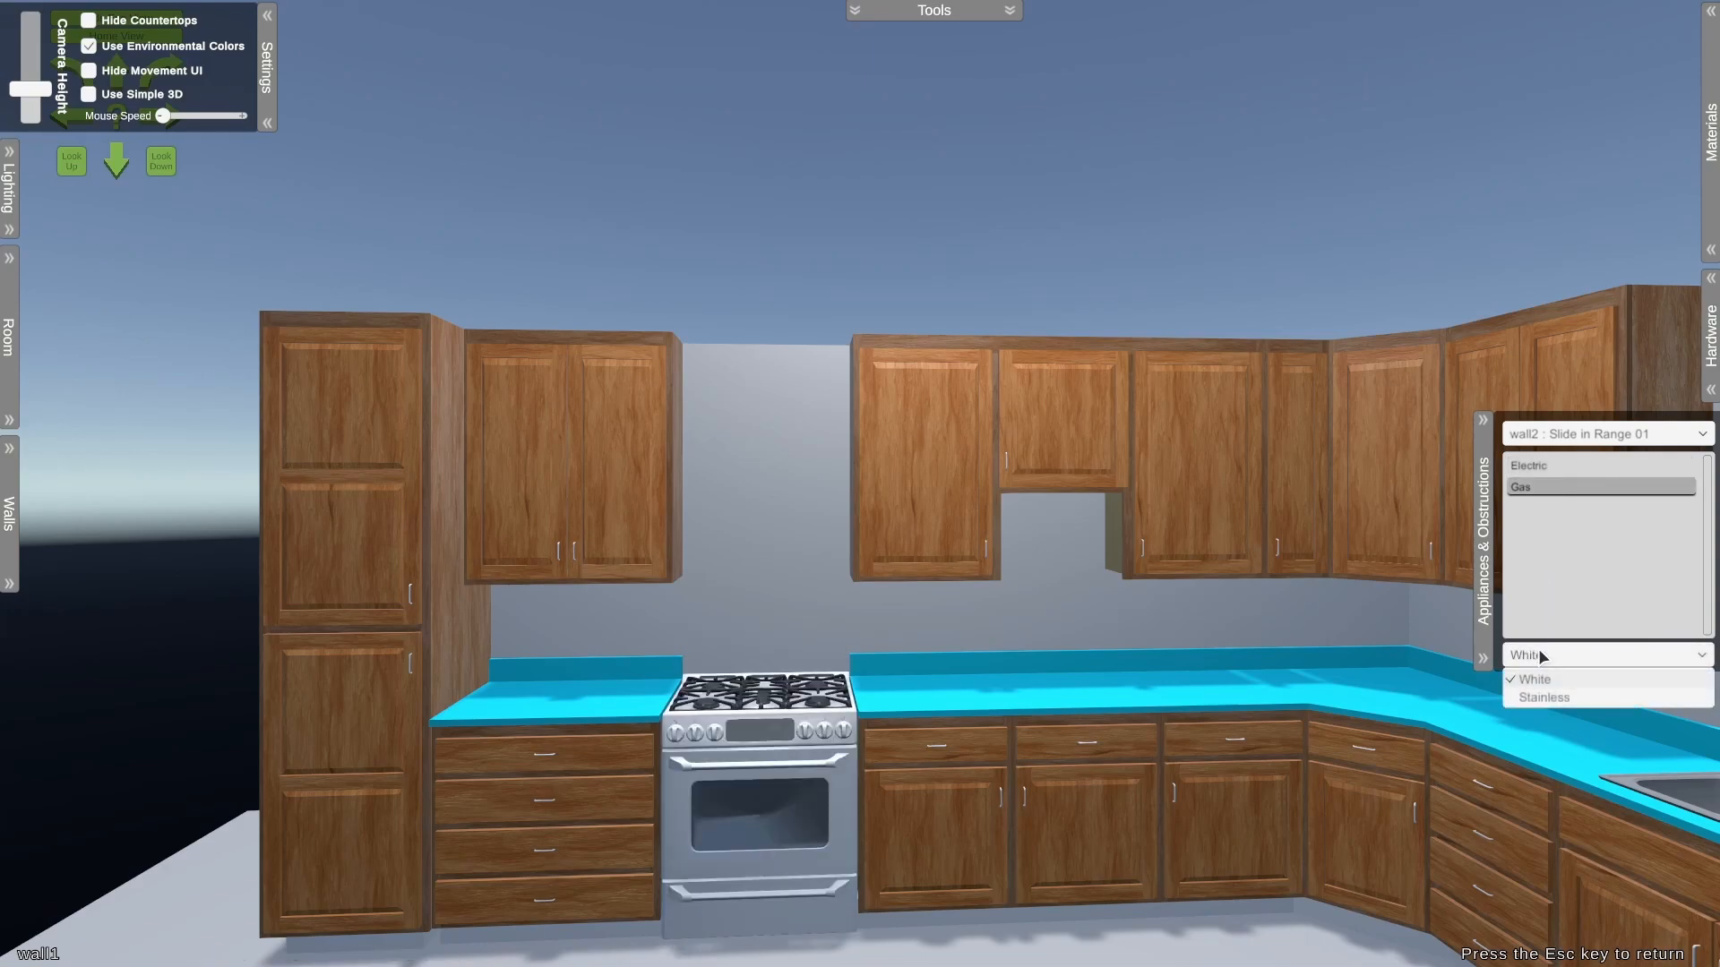
pyautogui.click(1544, 698)
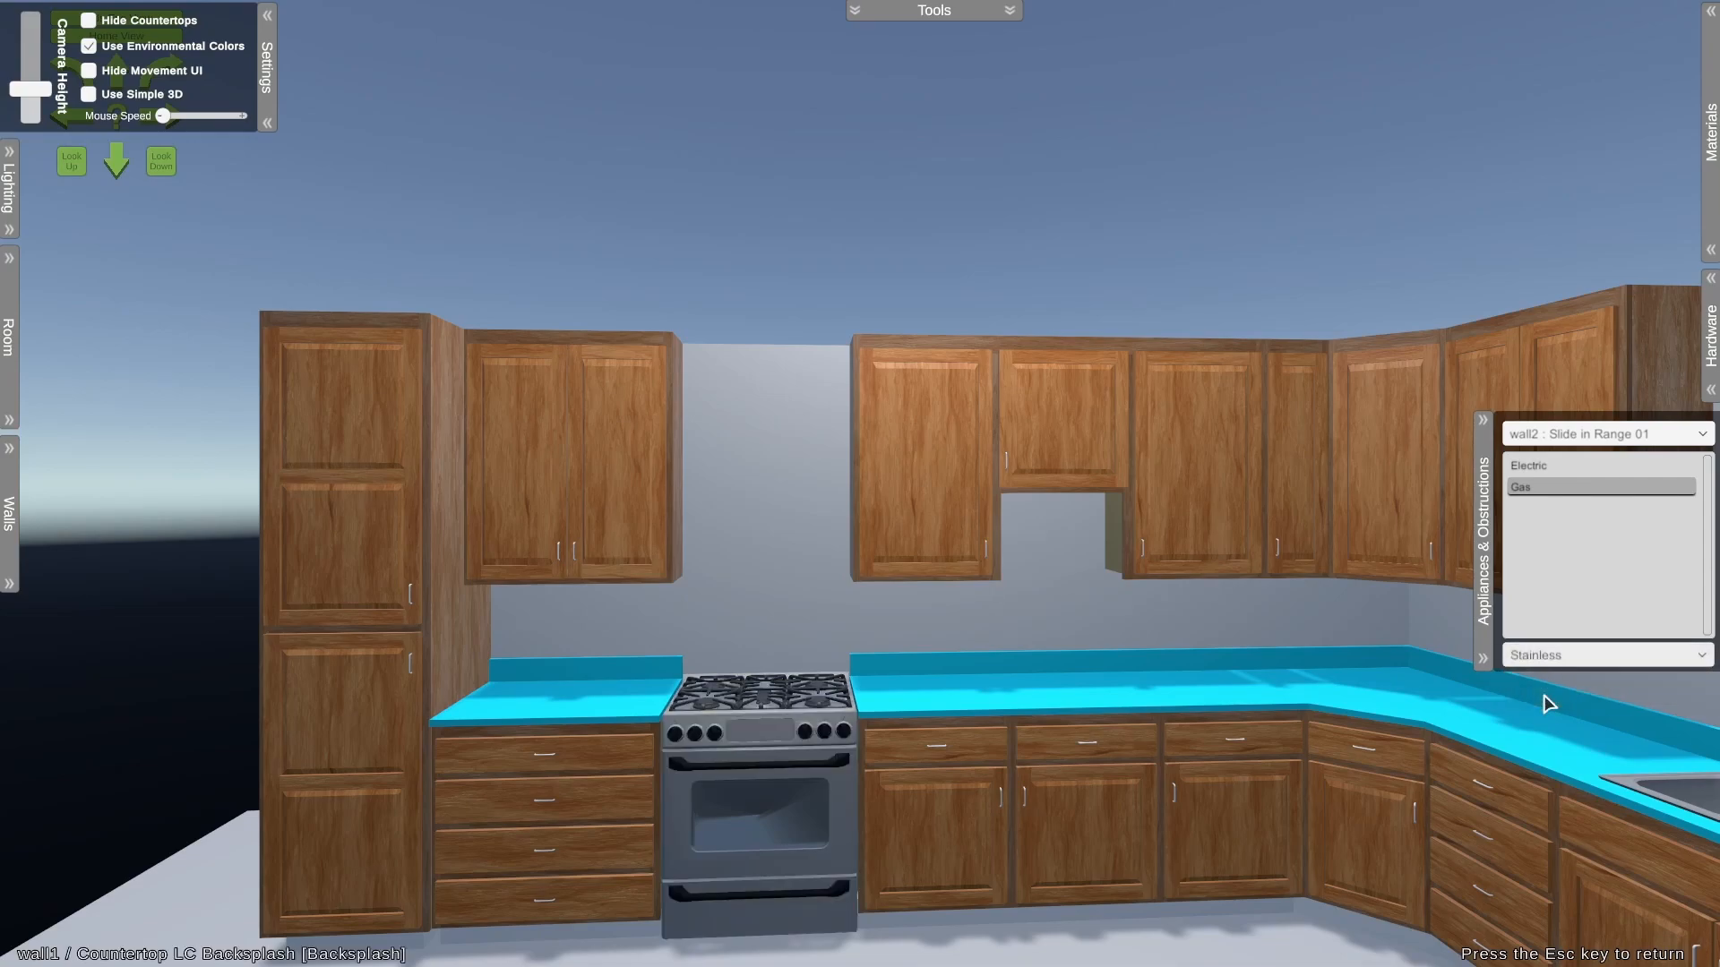
pyautogui.click(1484, 537)
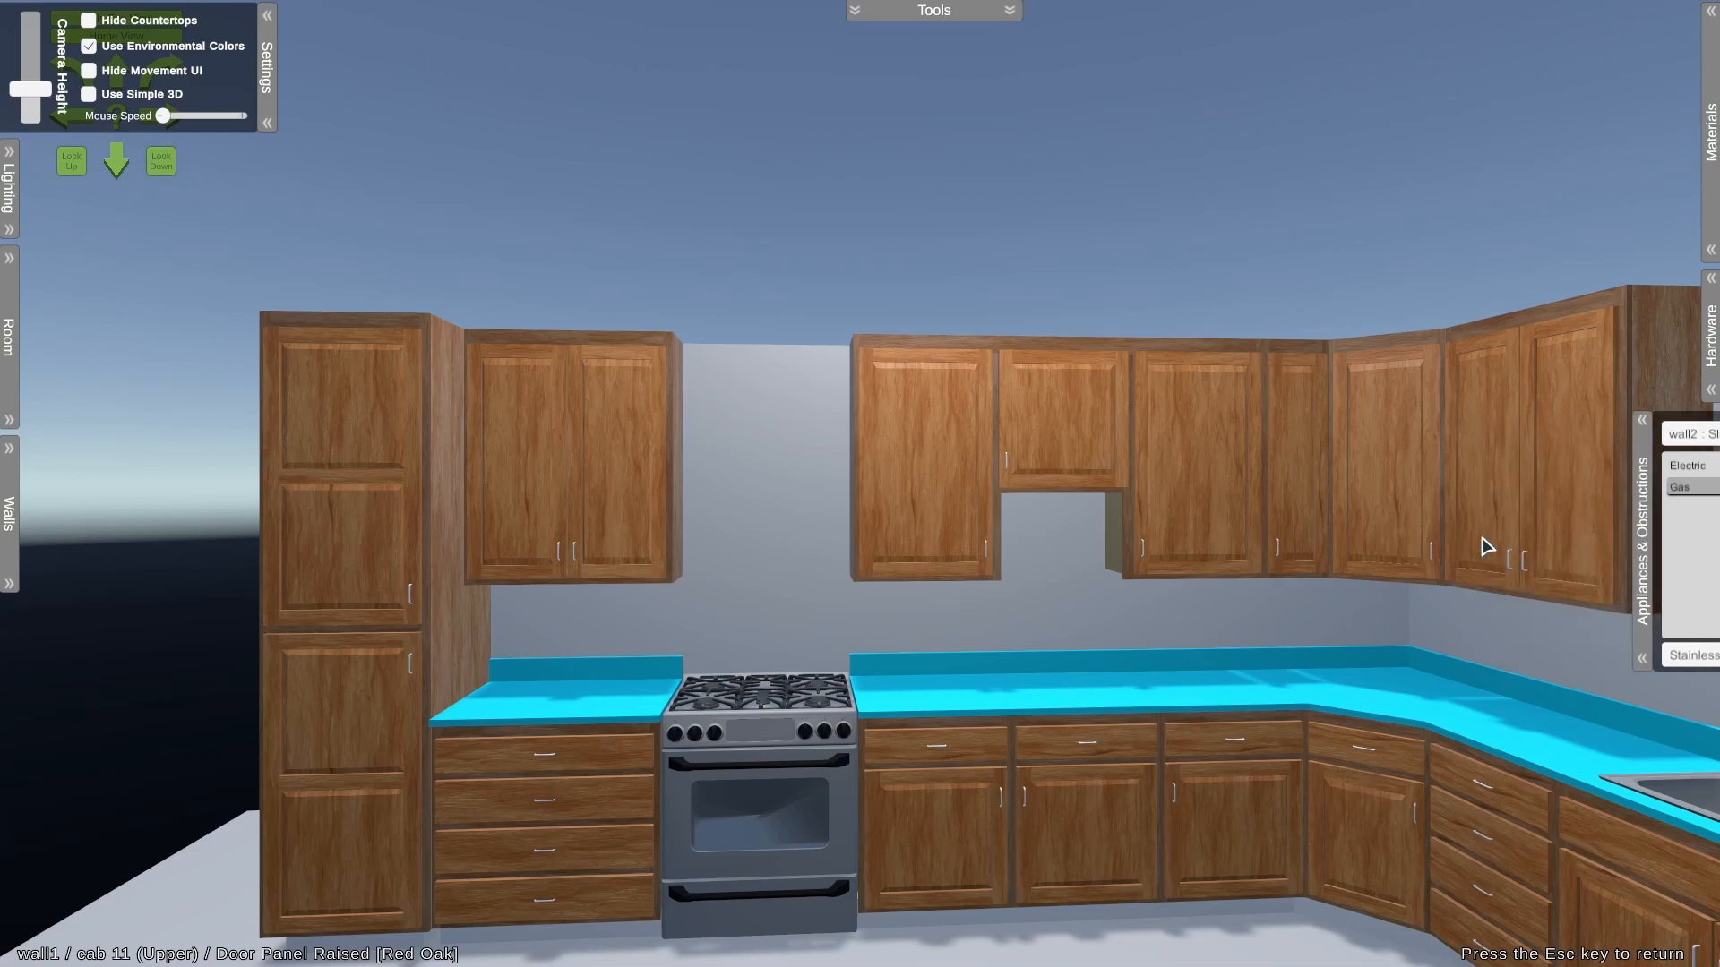
# Step: Capture a screenshot showing both kitchen walls, check the image viewer's saving and sharing options, and close the image
pyautogui.click(273, 83)
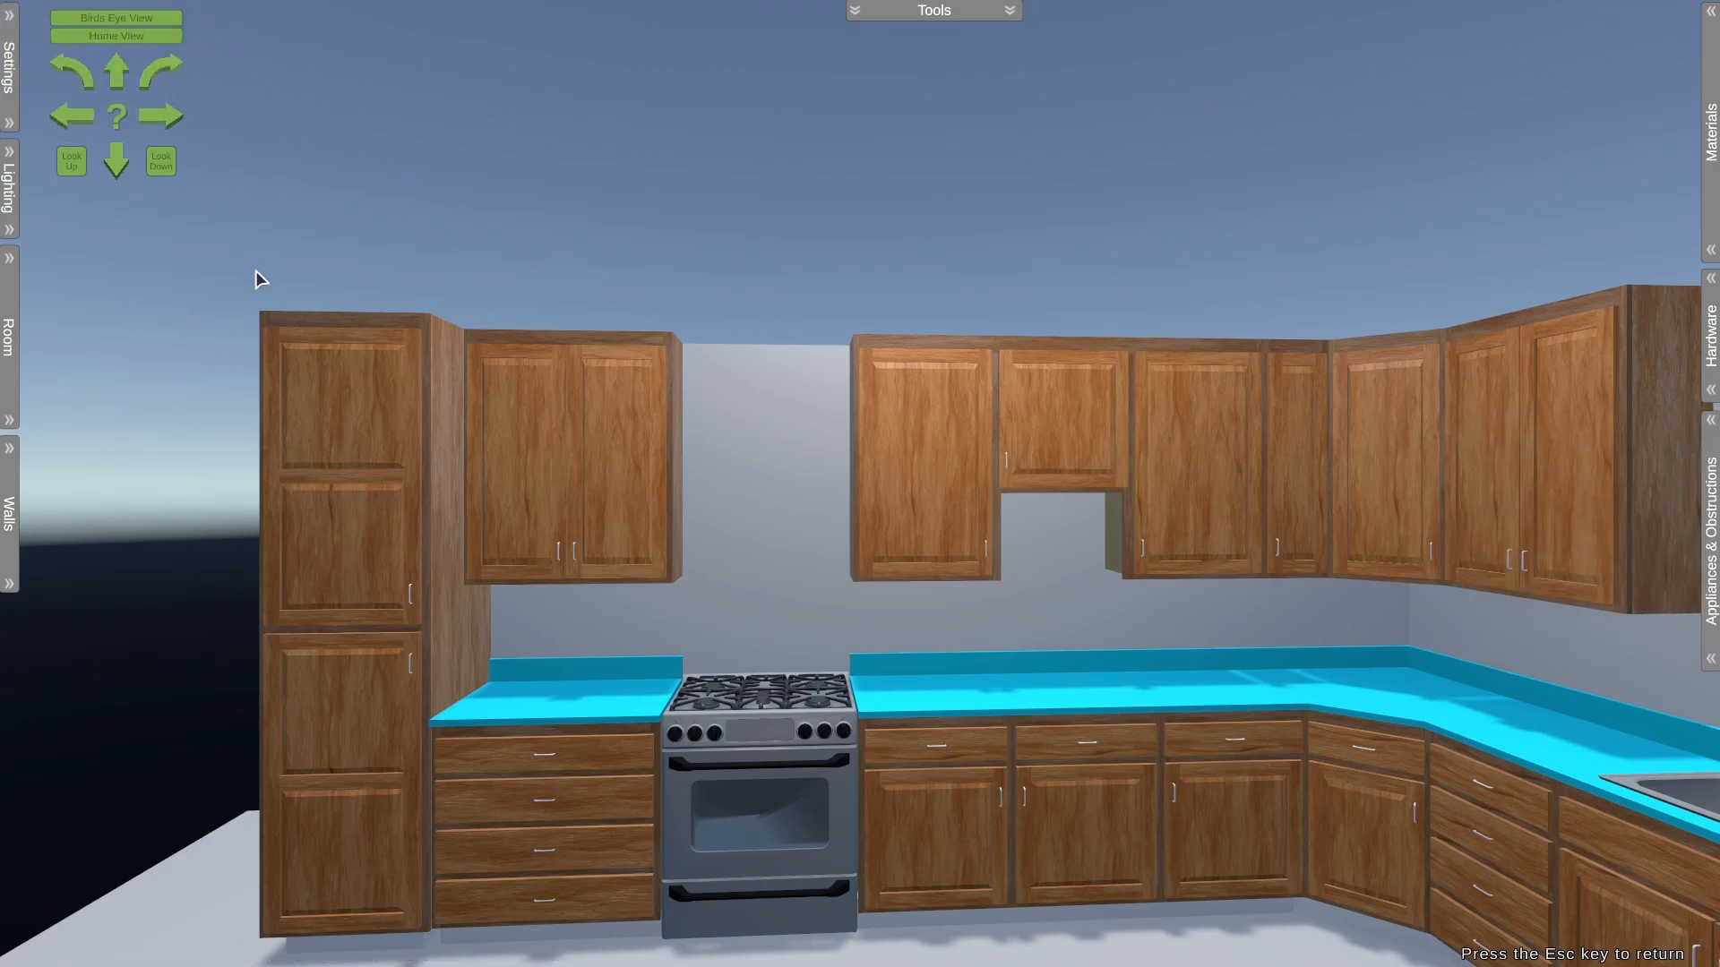
pyautogui.press('Right')
pyautogui.press('Down')
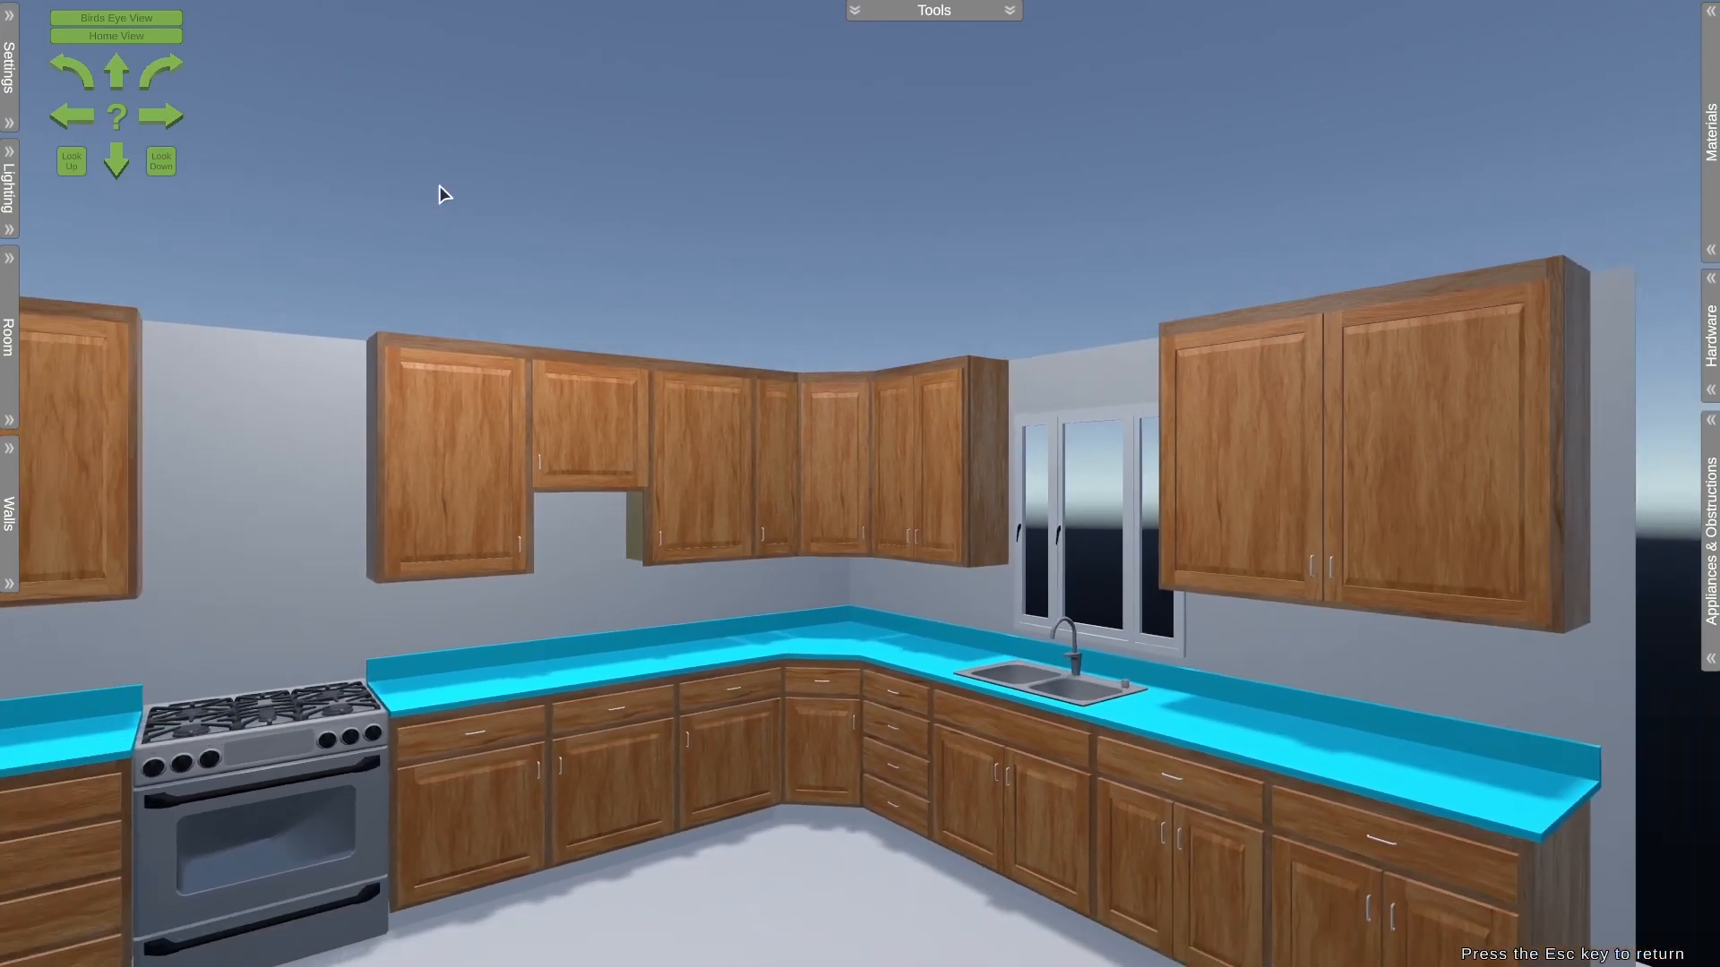
pyautogui.press('Down')
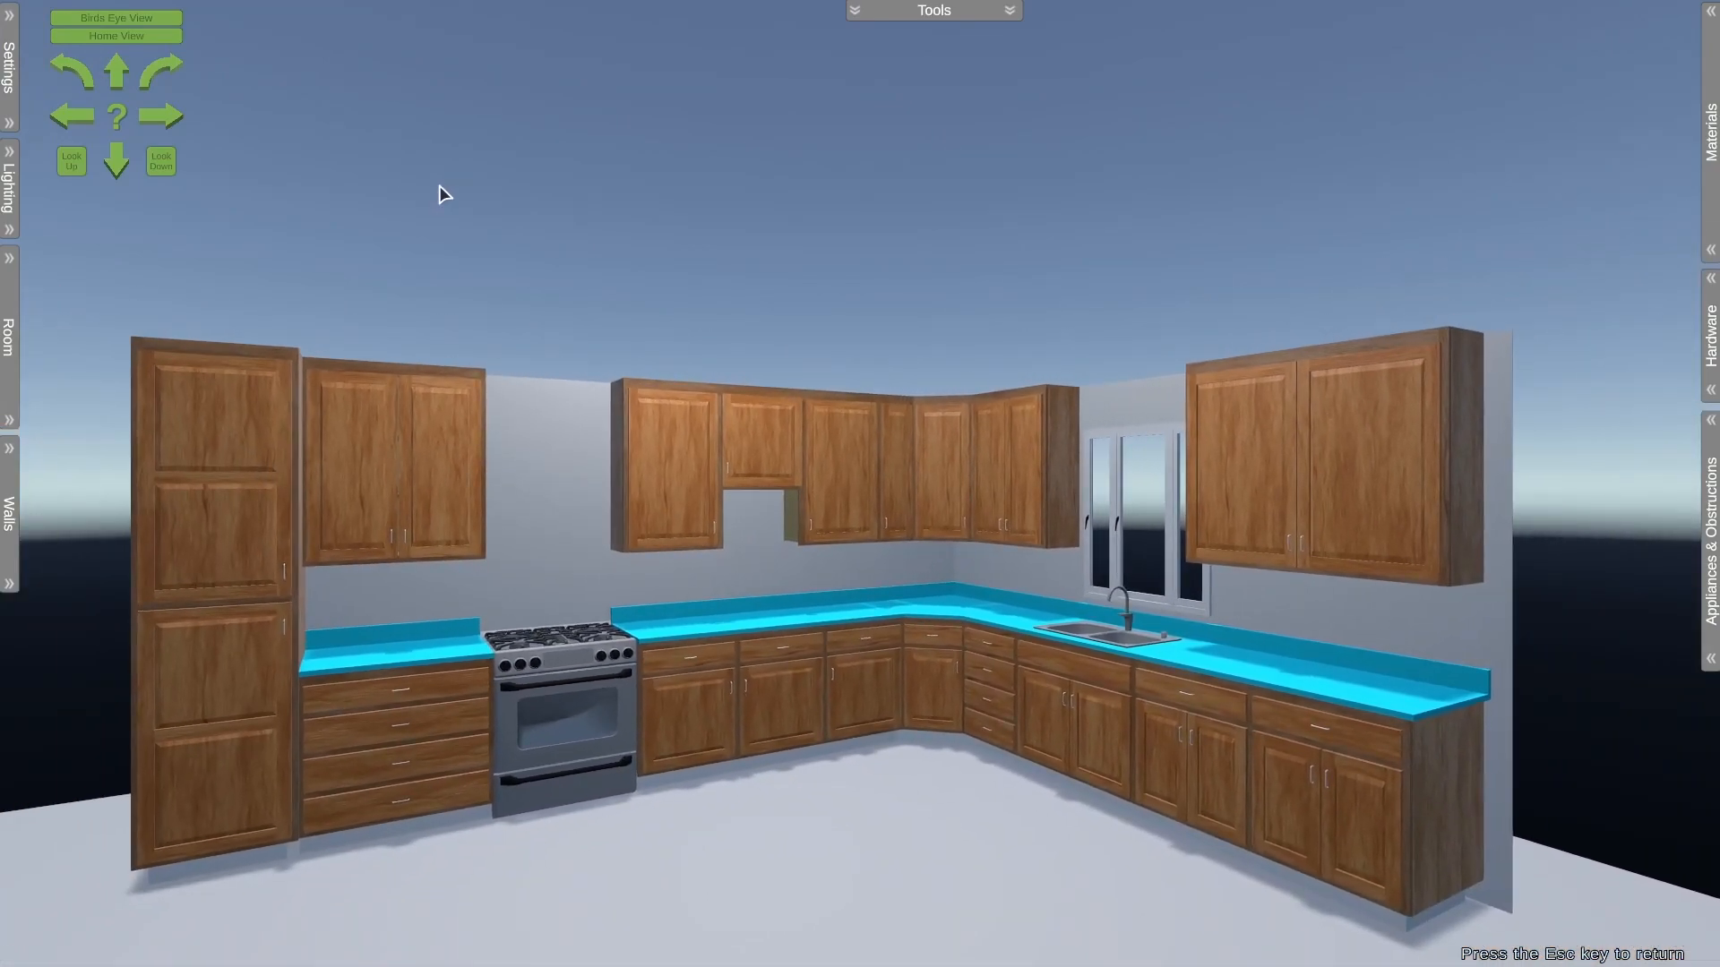
pyautogui.click(931, 11)
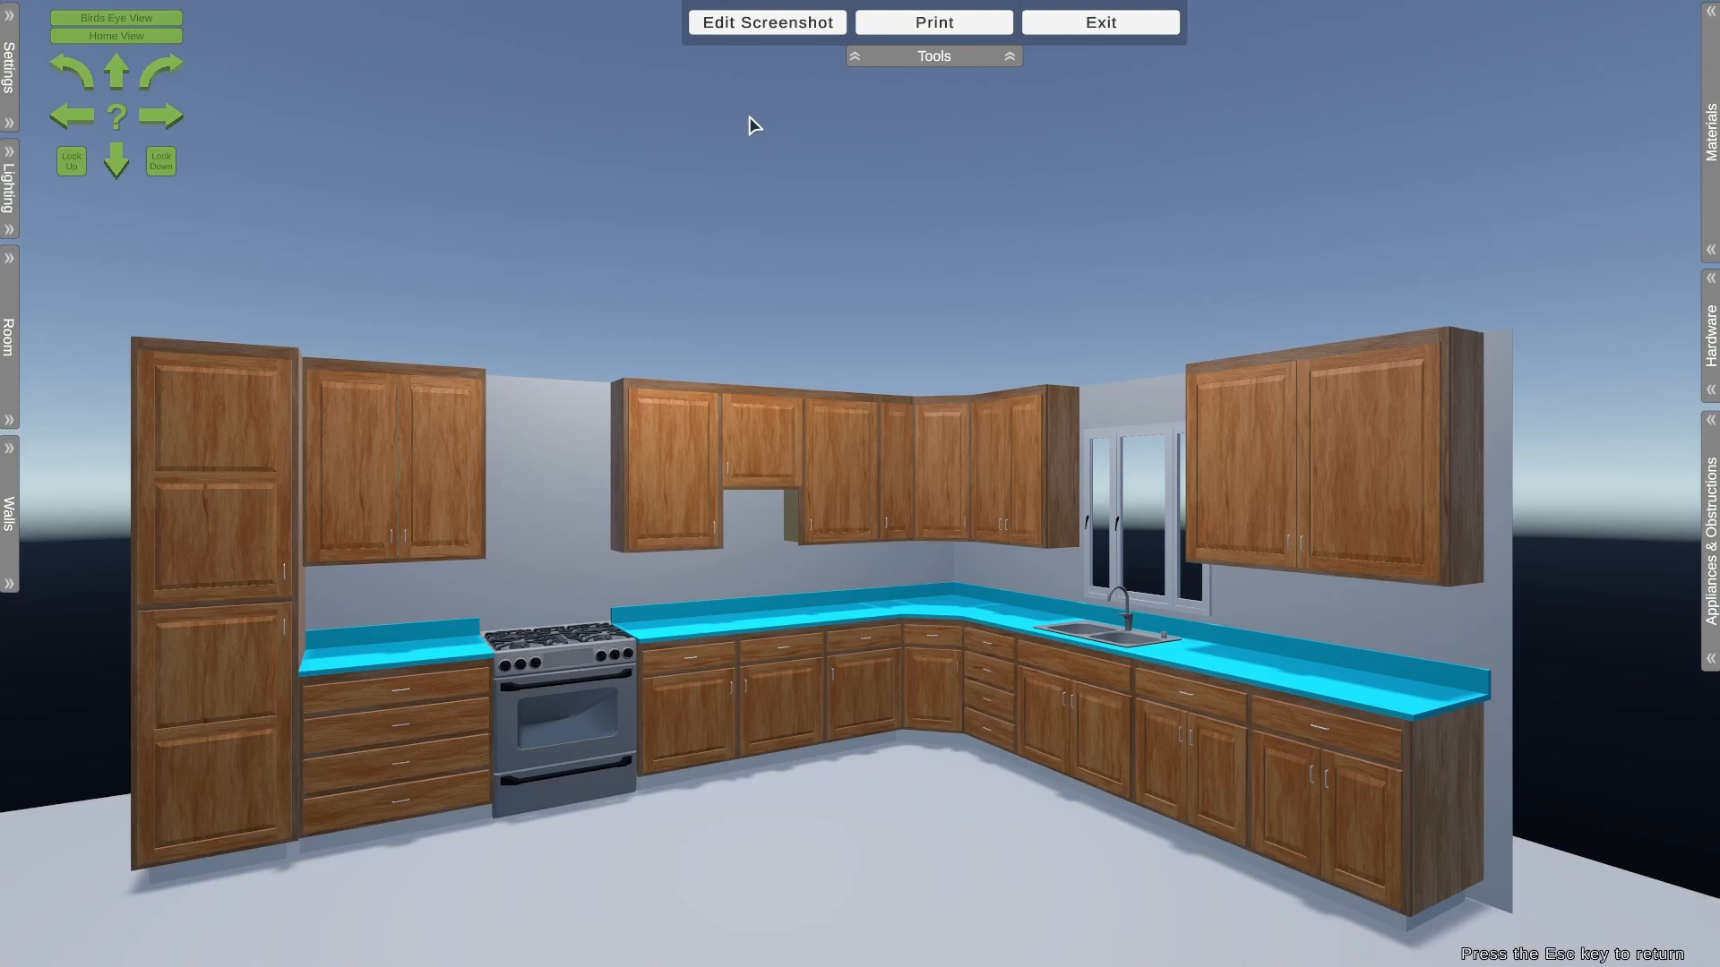
pyautogui.click(752, 23)
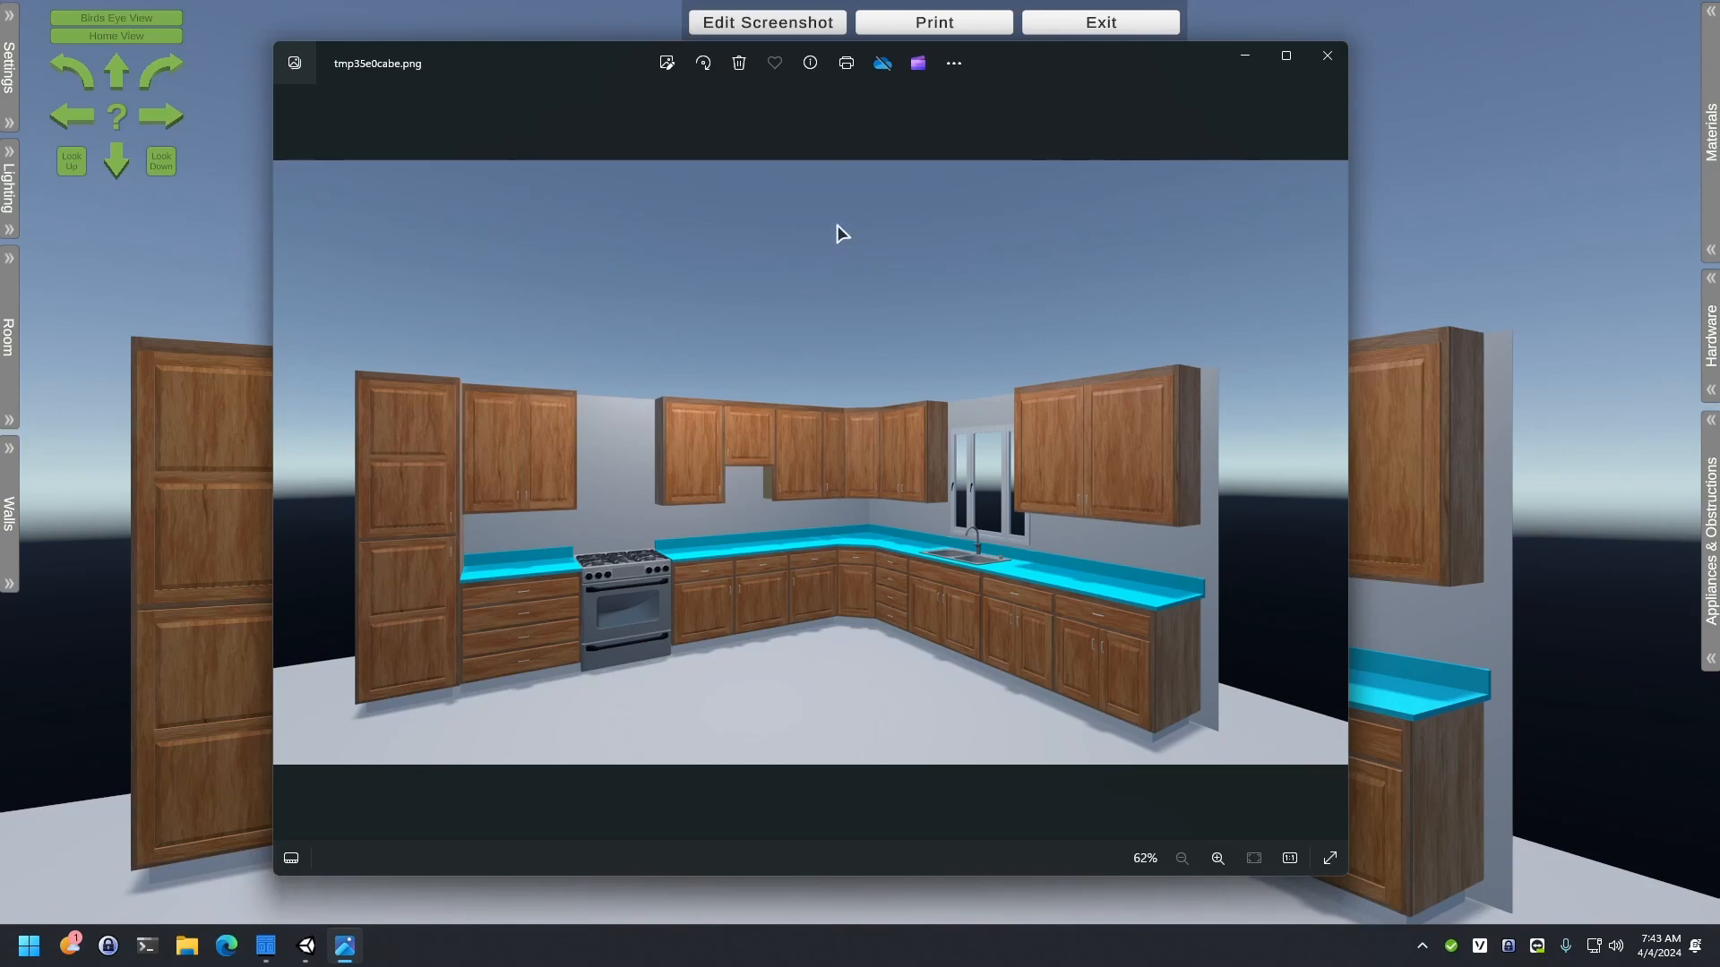
pyautogui.click(955, 66)
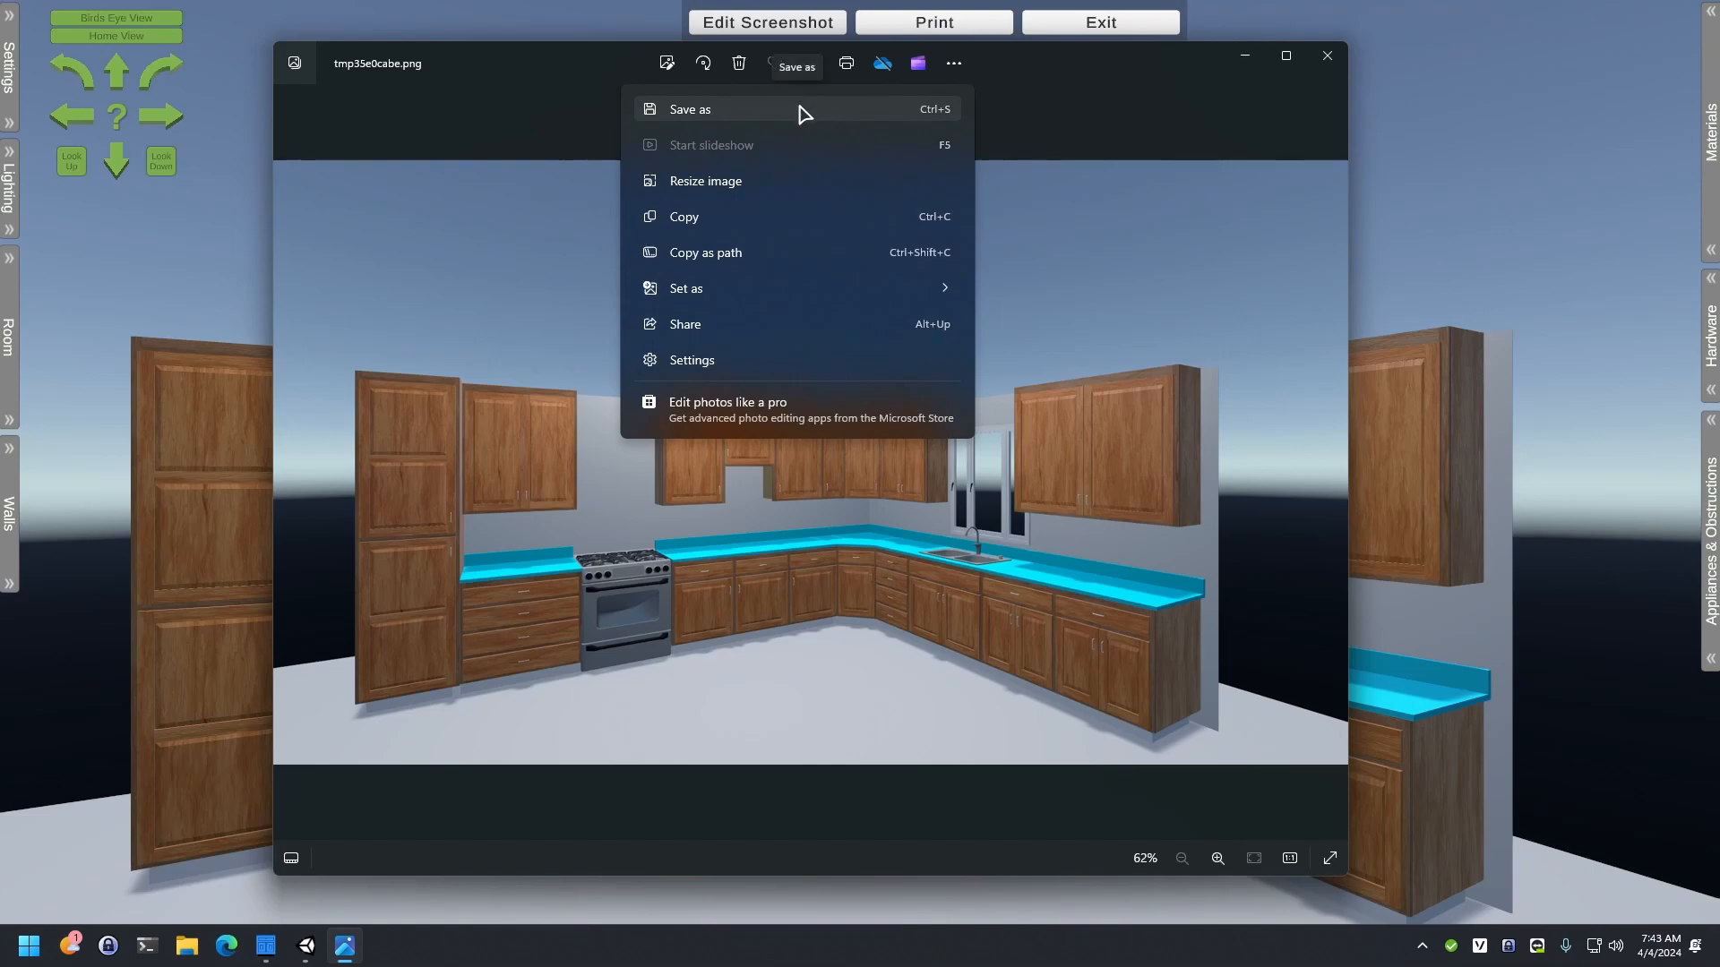
pyautogui.click(1071, 99)
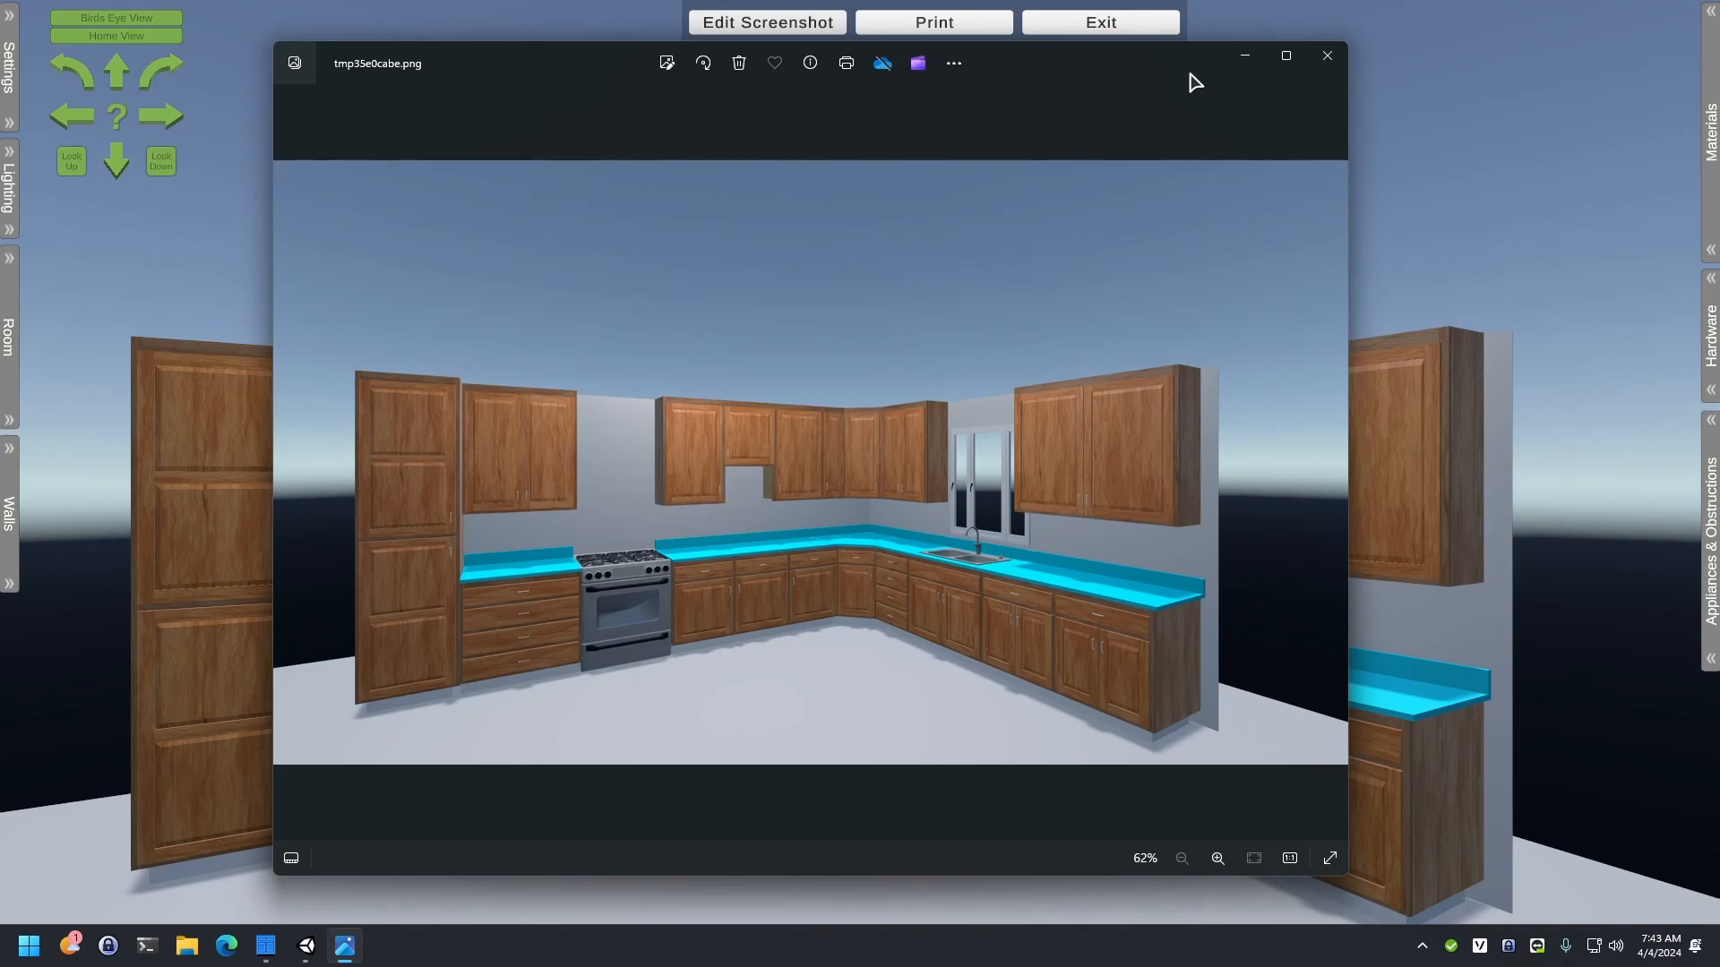
pyautogui.click(1327, 56)
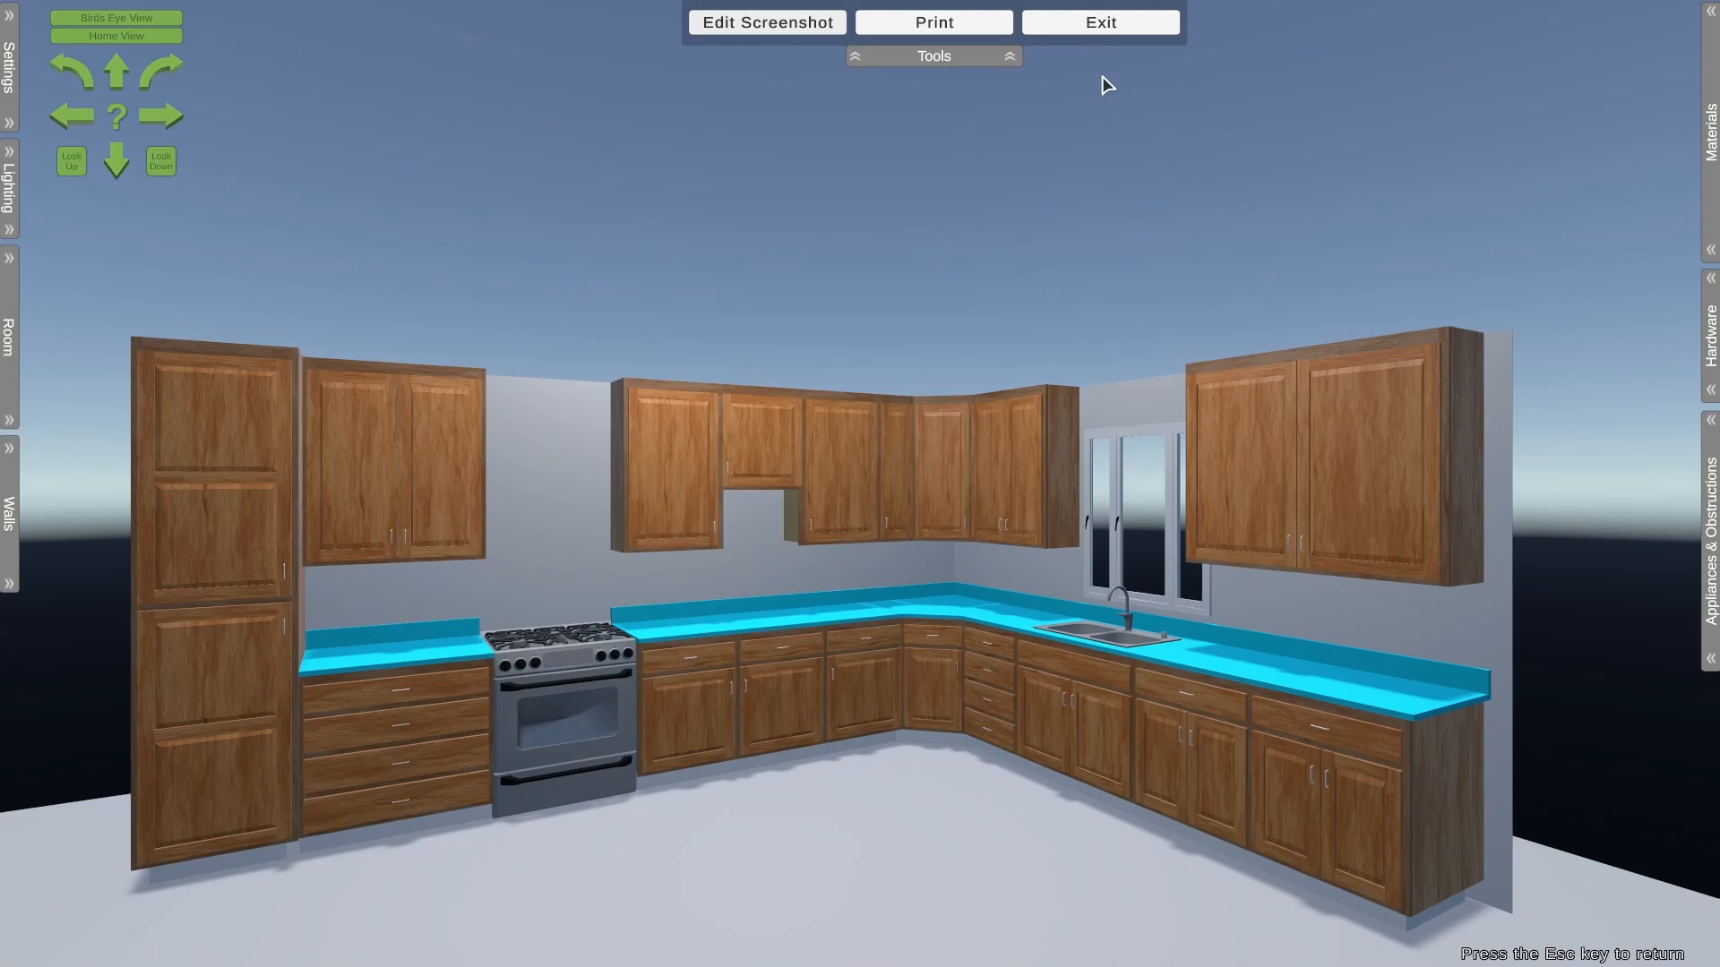
# Step: Leave the 3D tour and open the cabinet pricing in Job Costing
pyautogui.click(1092, 25)
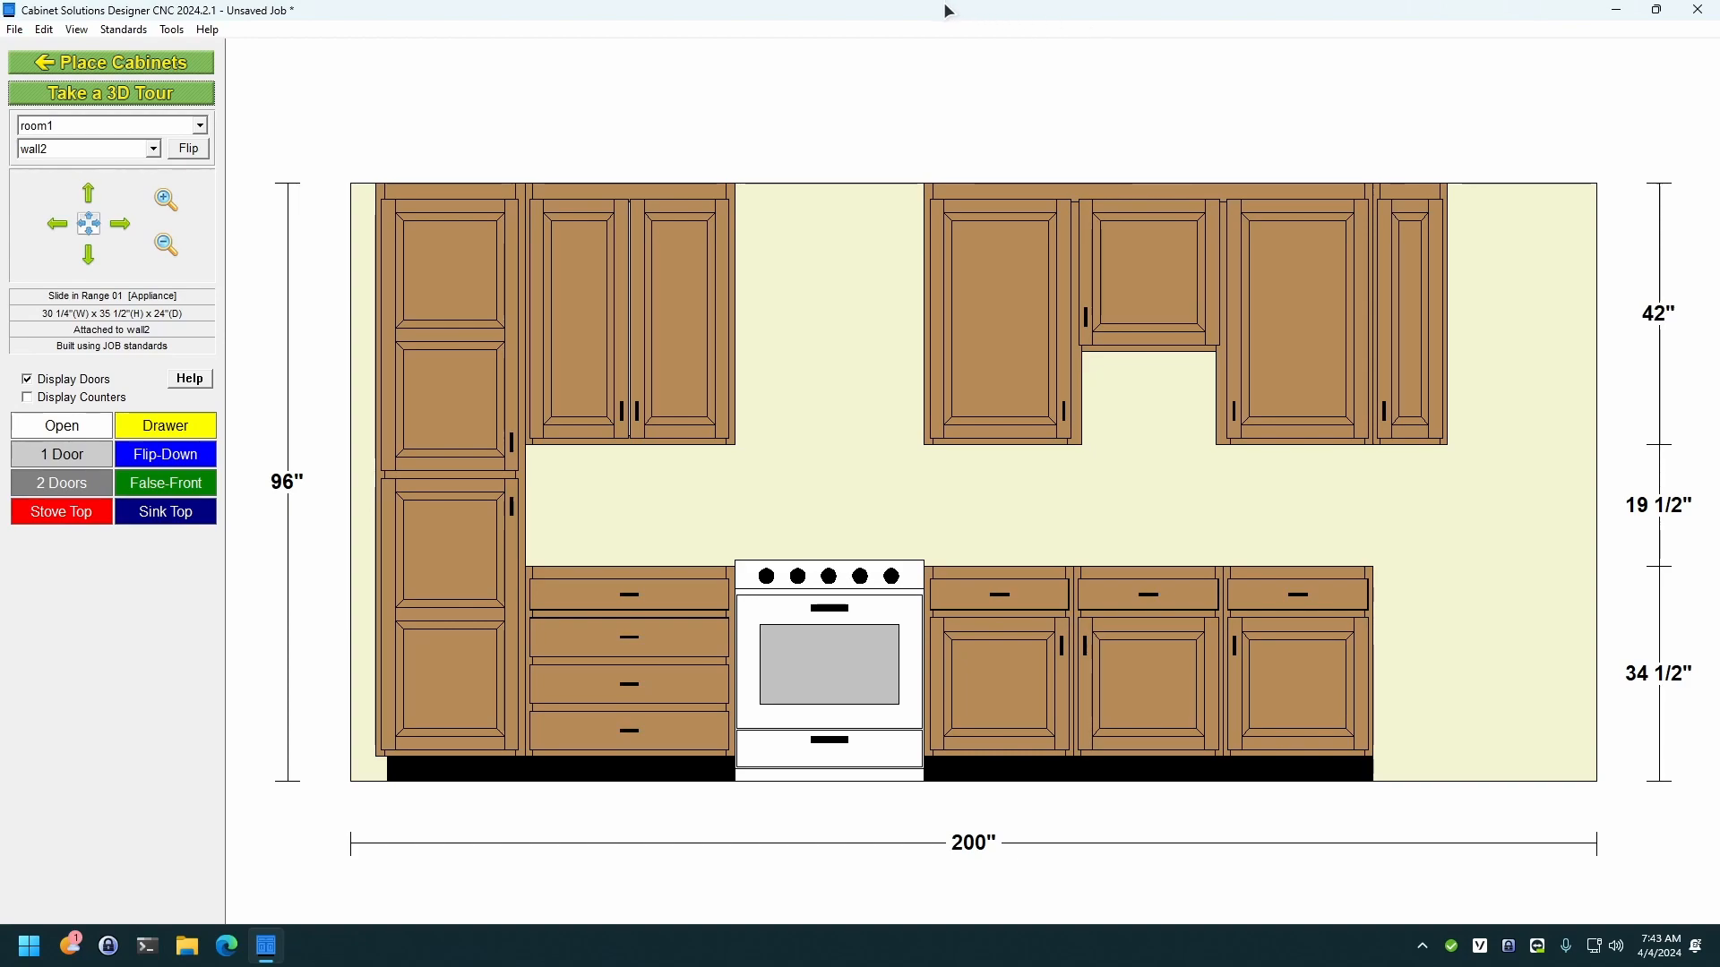
pyautogui.click(162, 32)
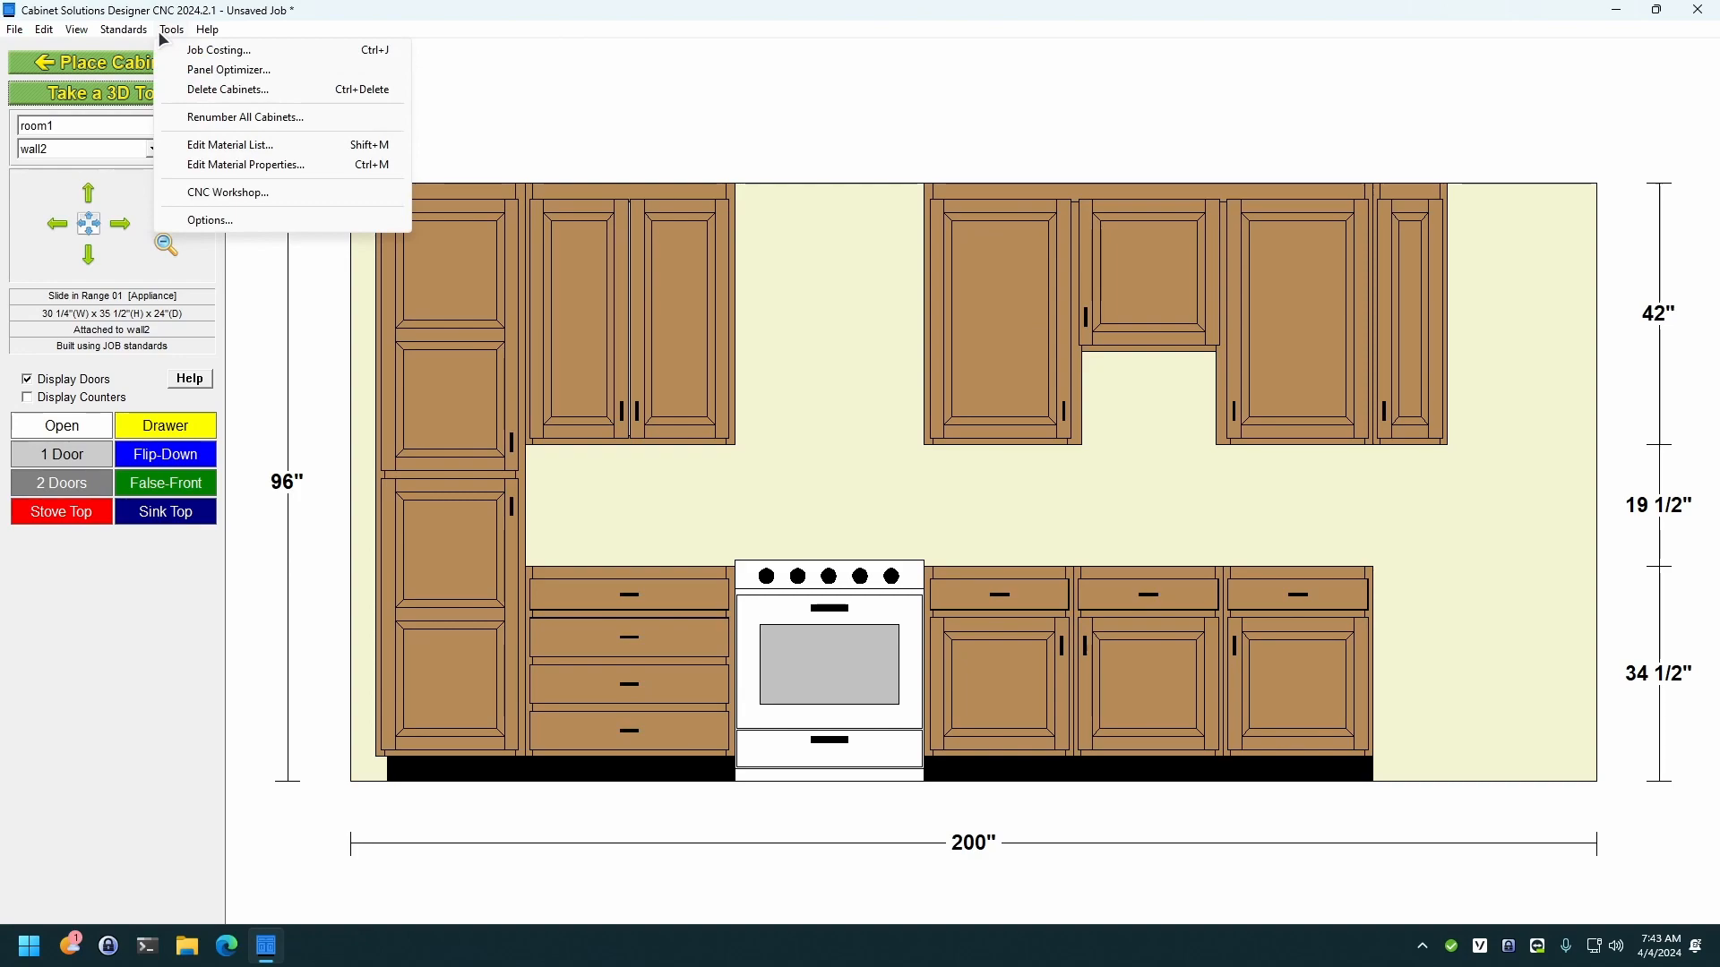
pyautogui.click(190, 51)
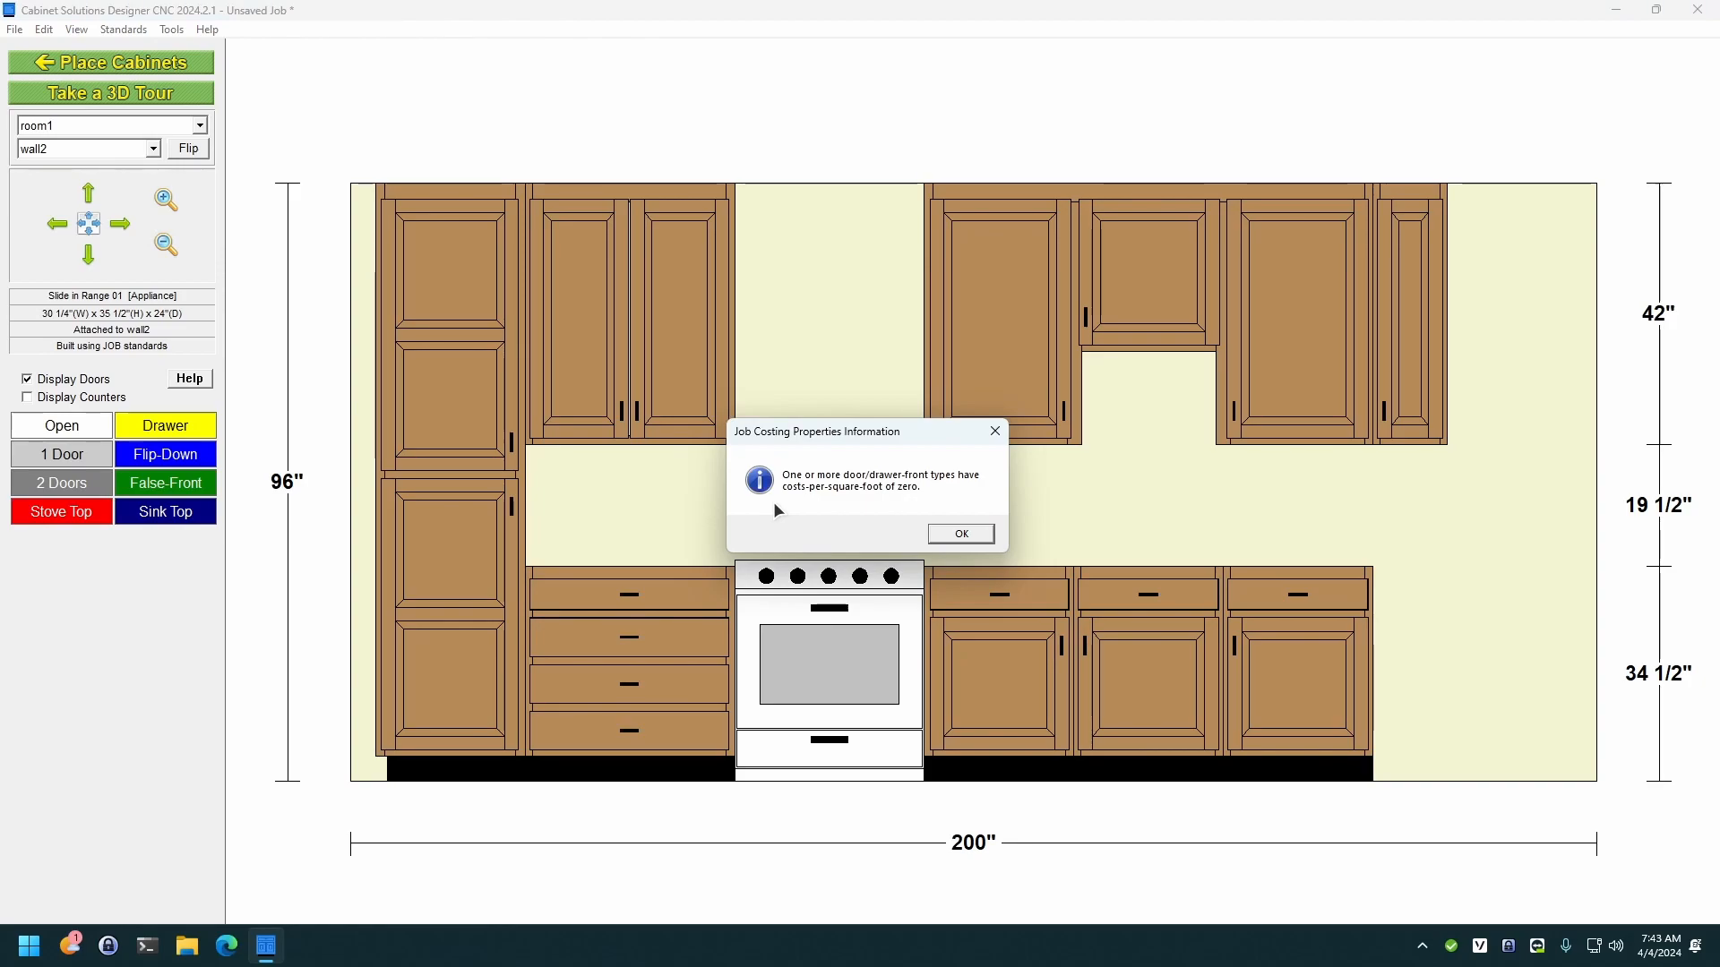
pyautogui.click(958, 533)
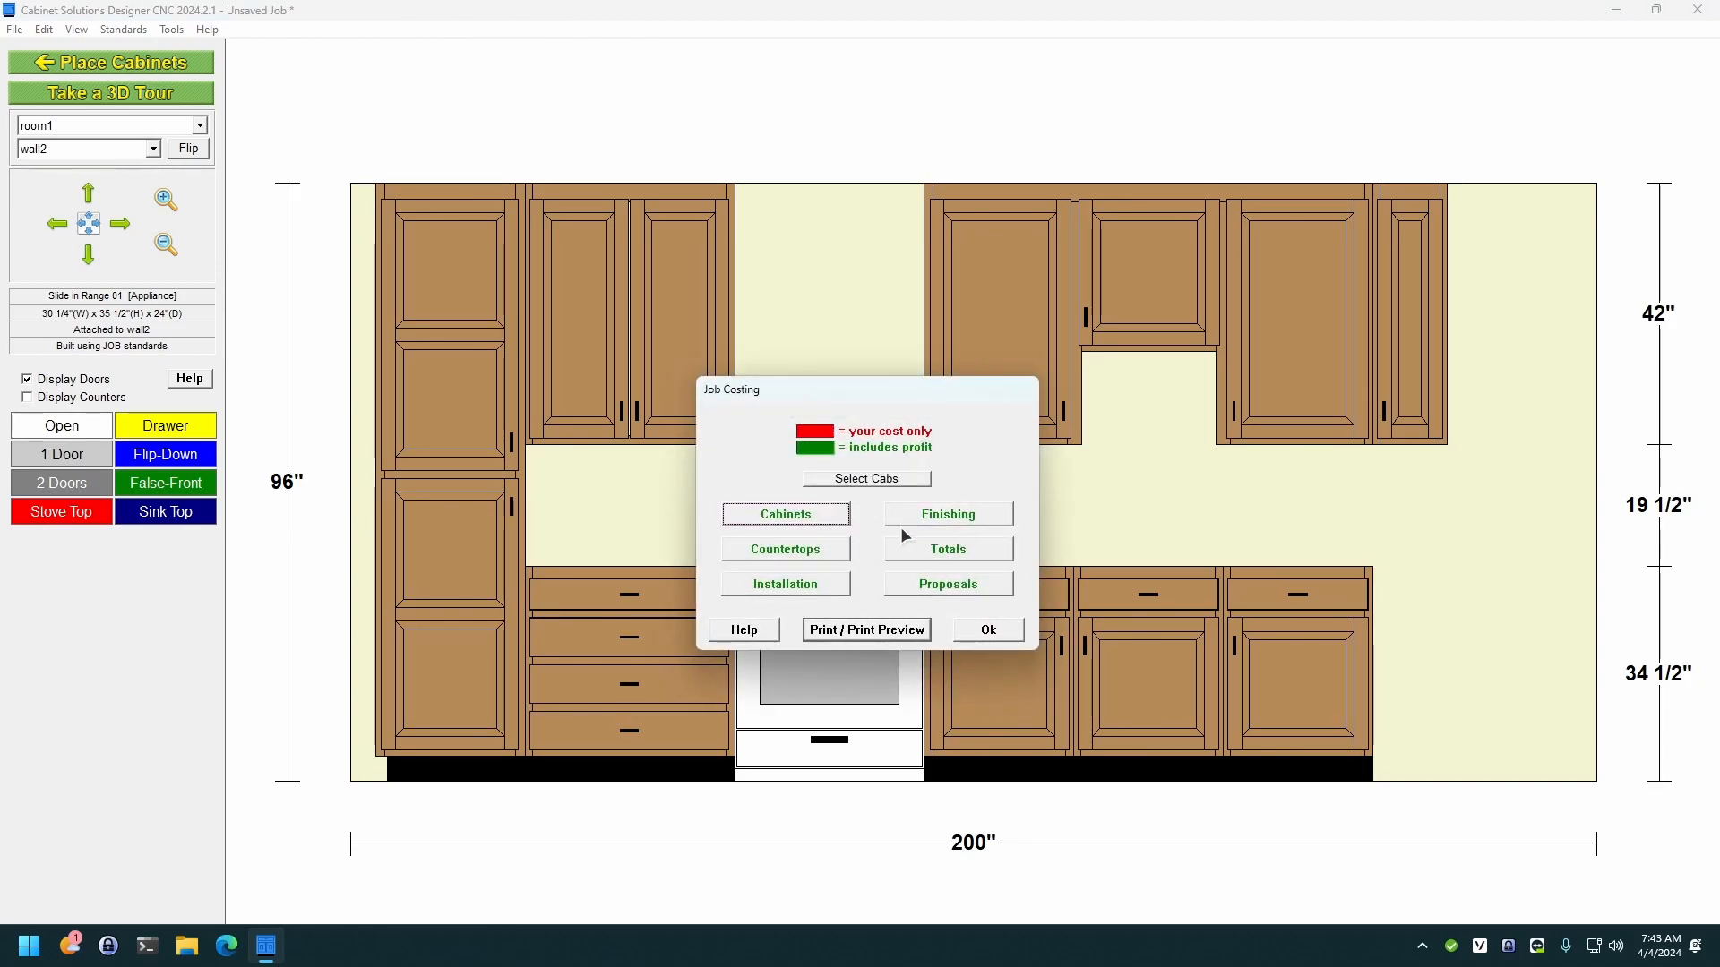
pyautogui.click(824, 517)
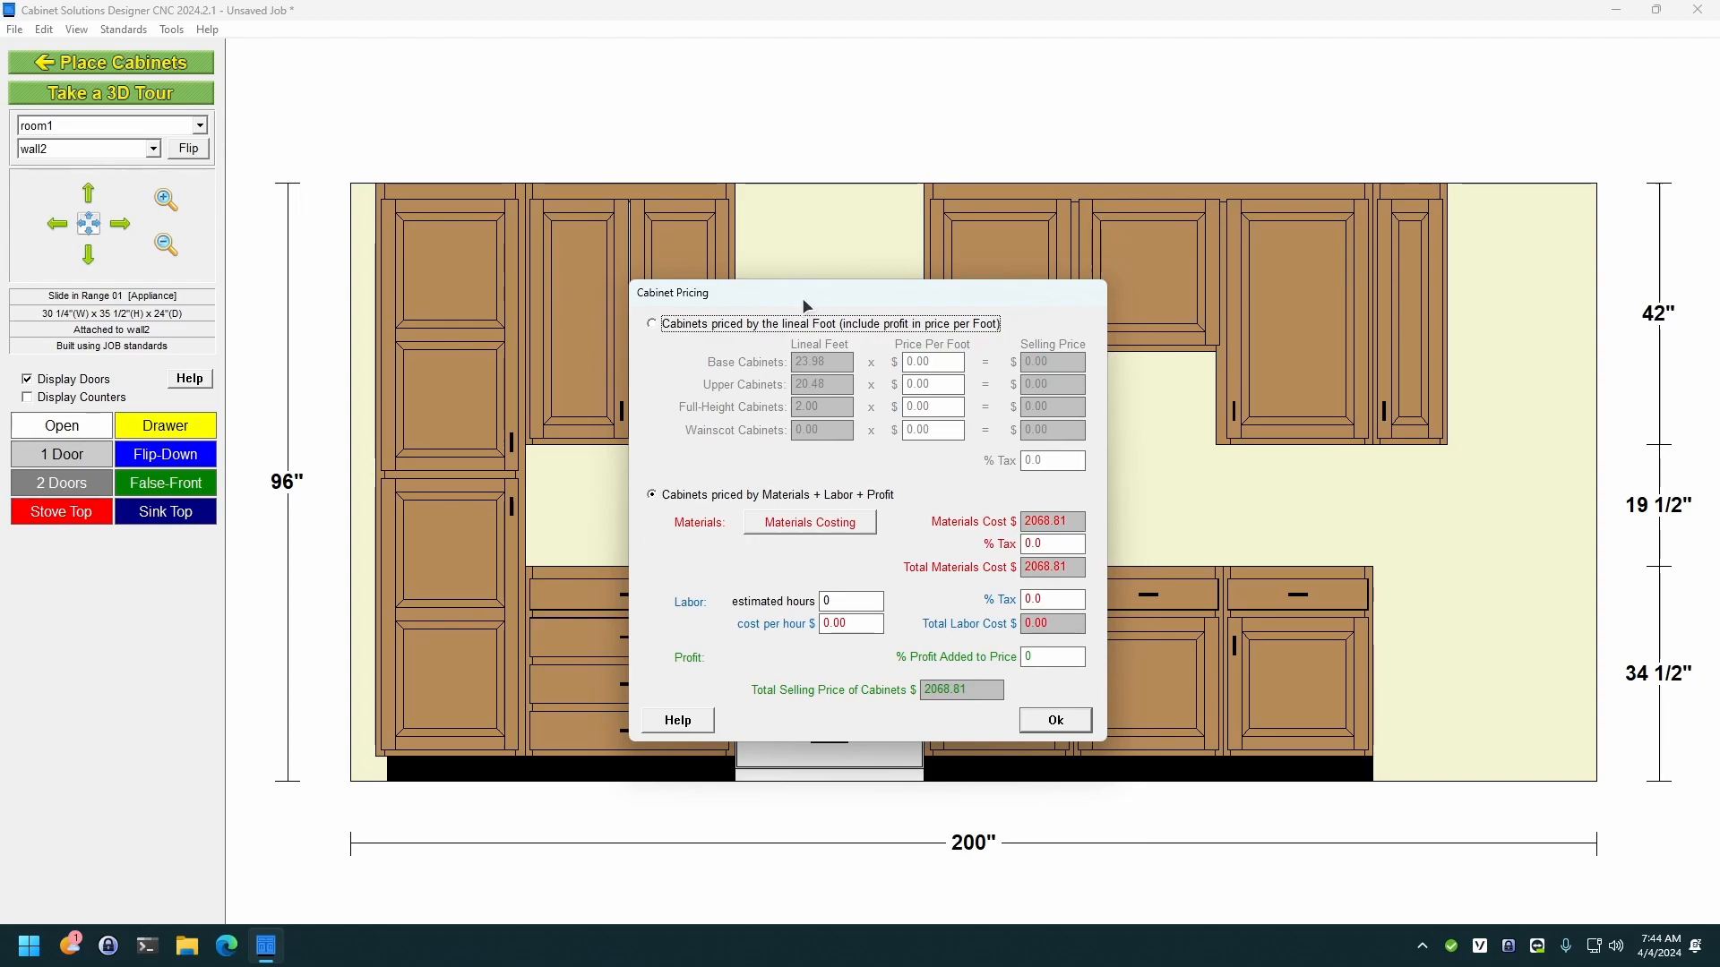
# Step: Review the job costing and panel optimization properties of the 1/2" Baltic Birch material used for the cabinets
pyautogui.click(776, 523)
pyautogui.click(772, 459)
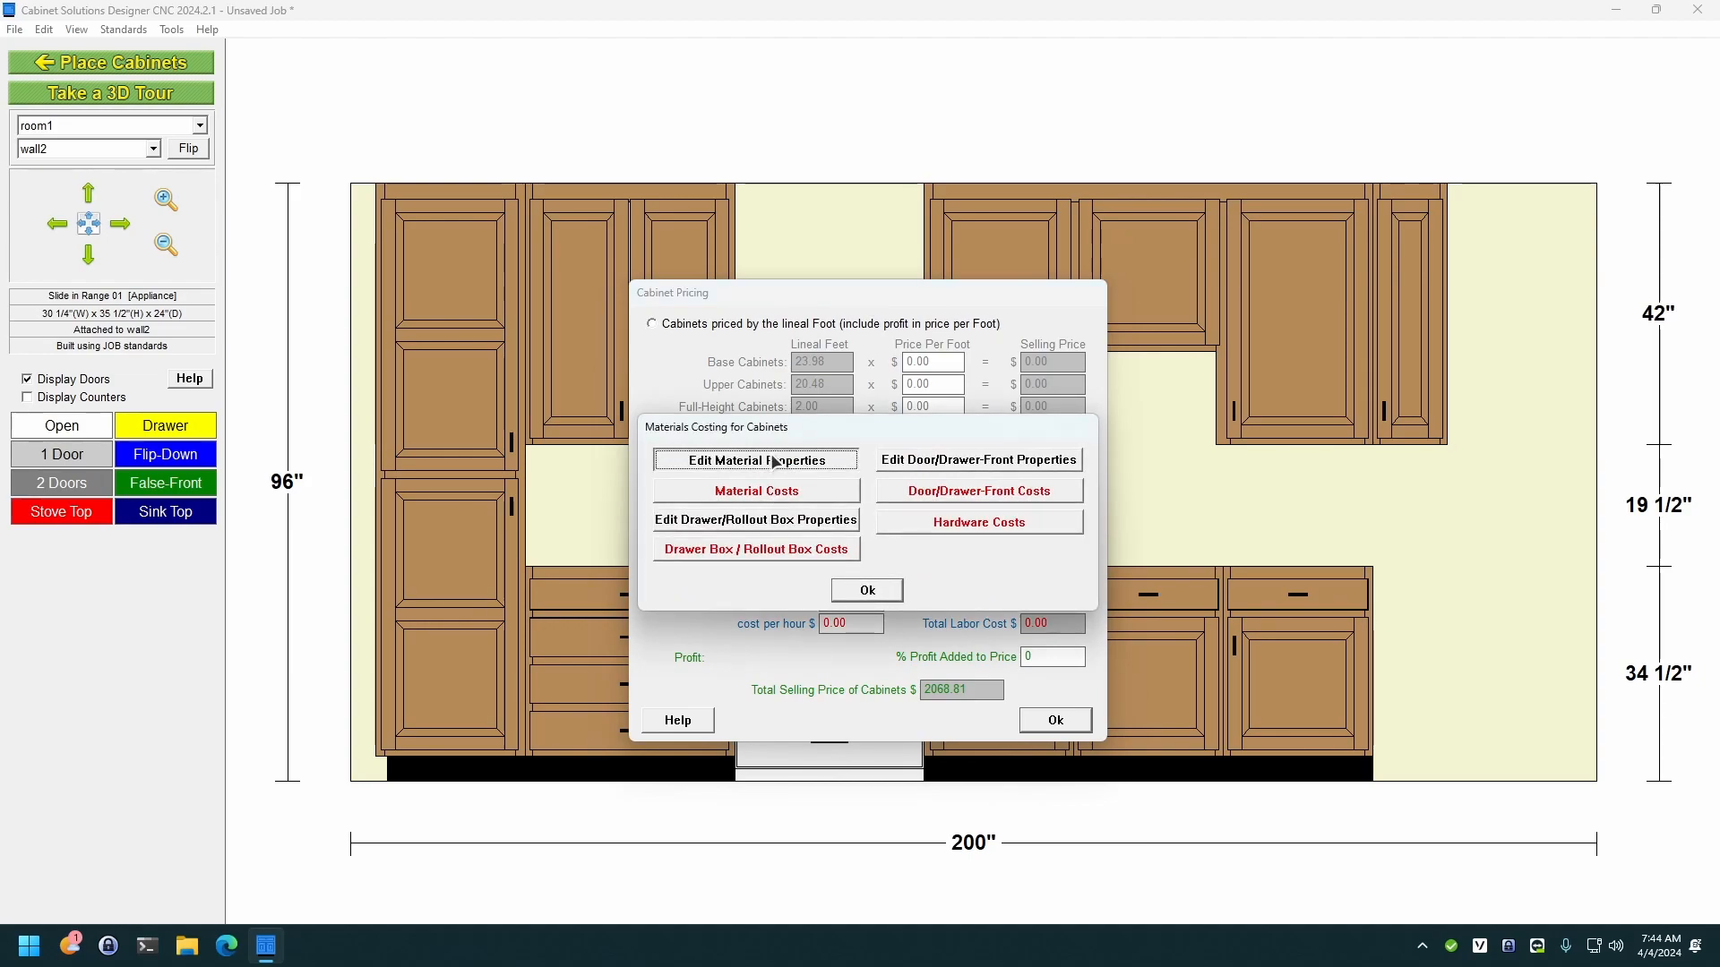
pyautogui.click(747, 298)
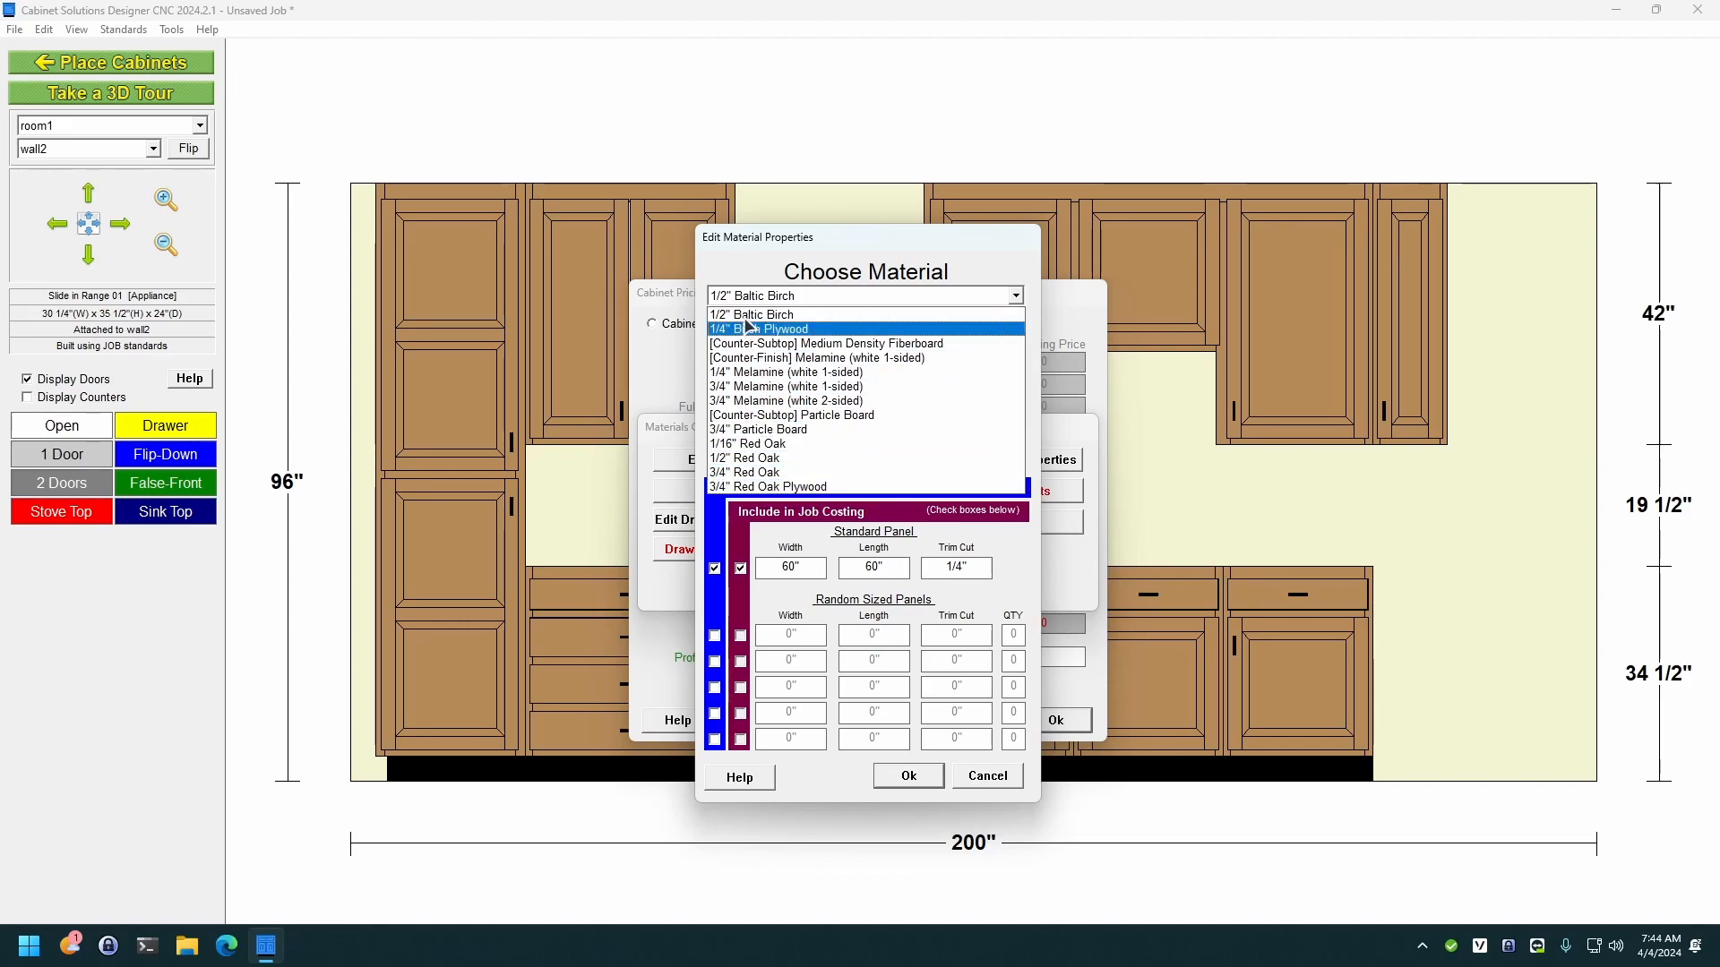
pyautogui.click(756, 244)
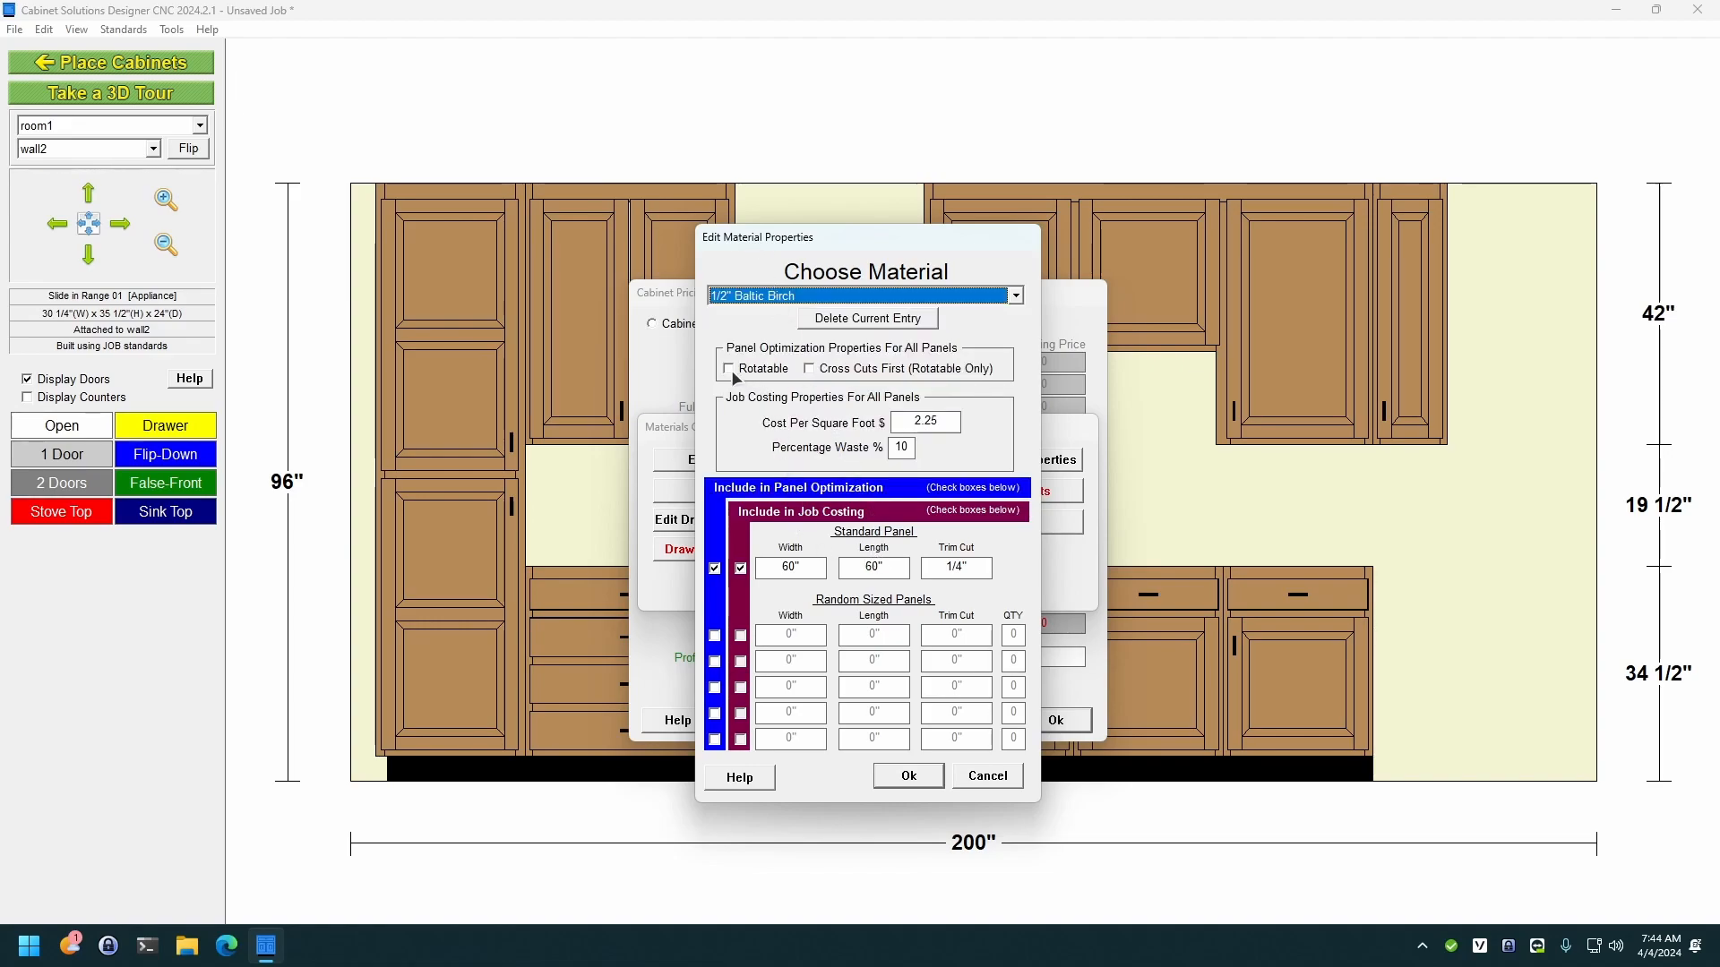
pyautogui.click(895, 421)
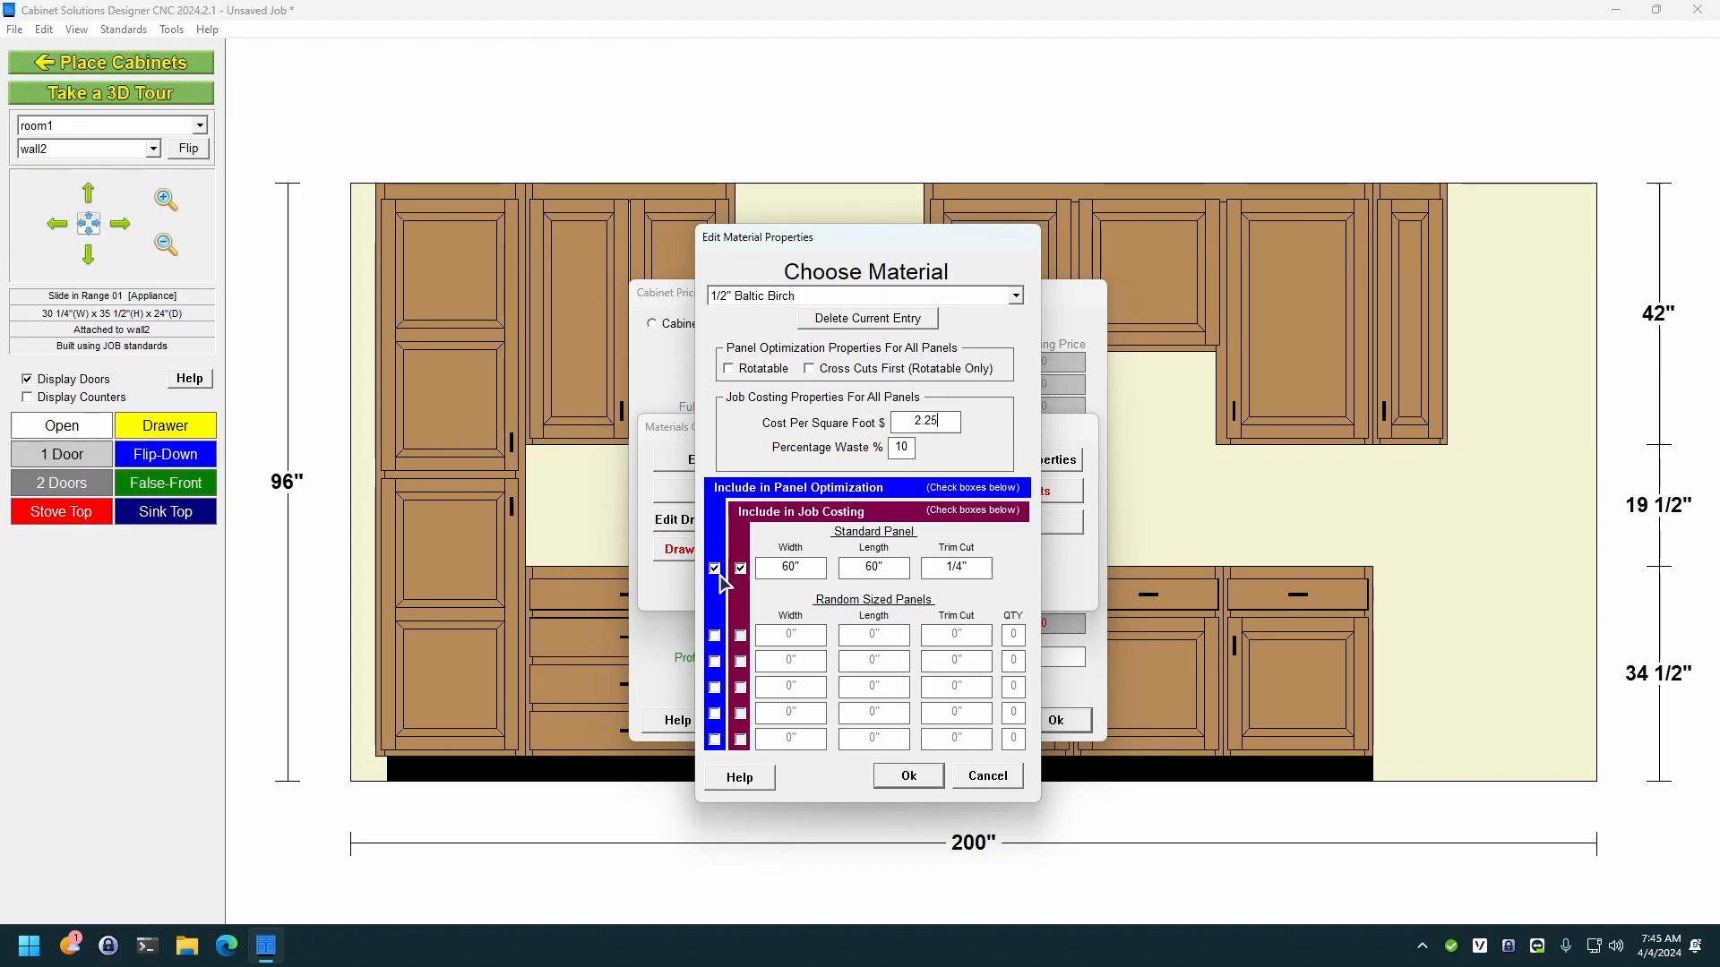
pyautogui.click(911, 776)
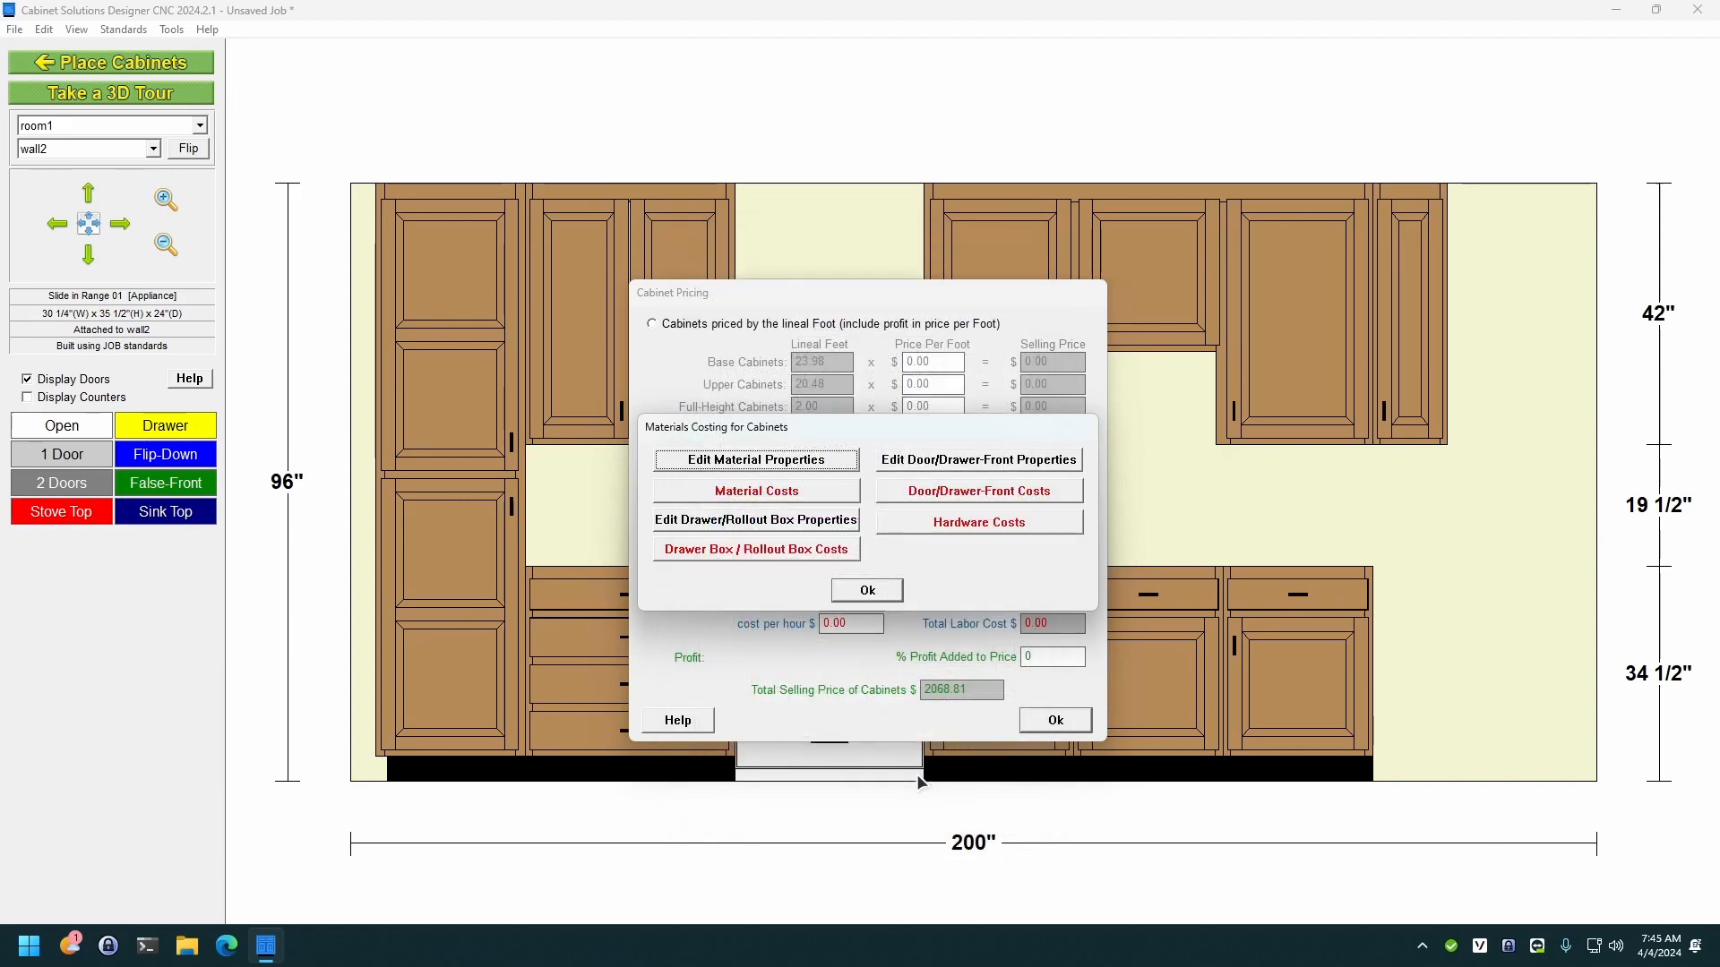
pyautogui.click(867, 591)
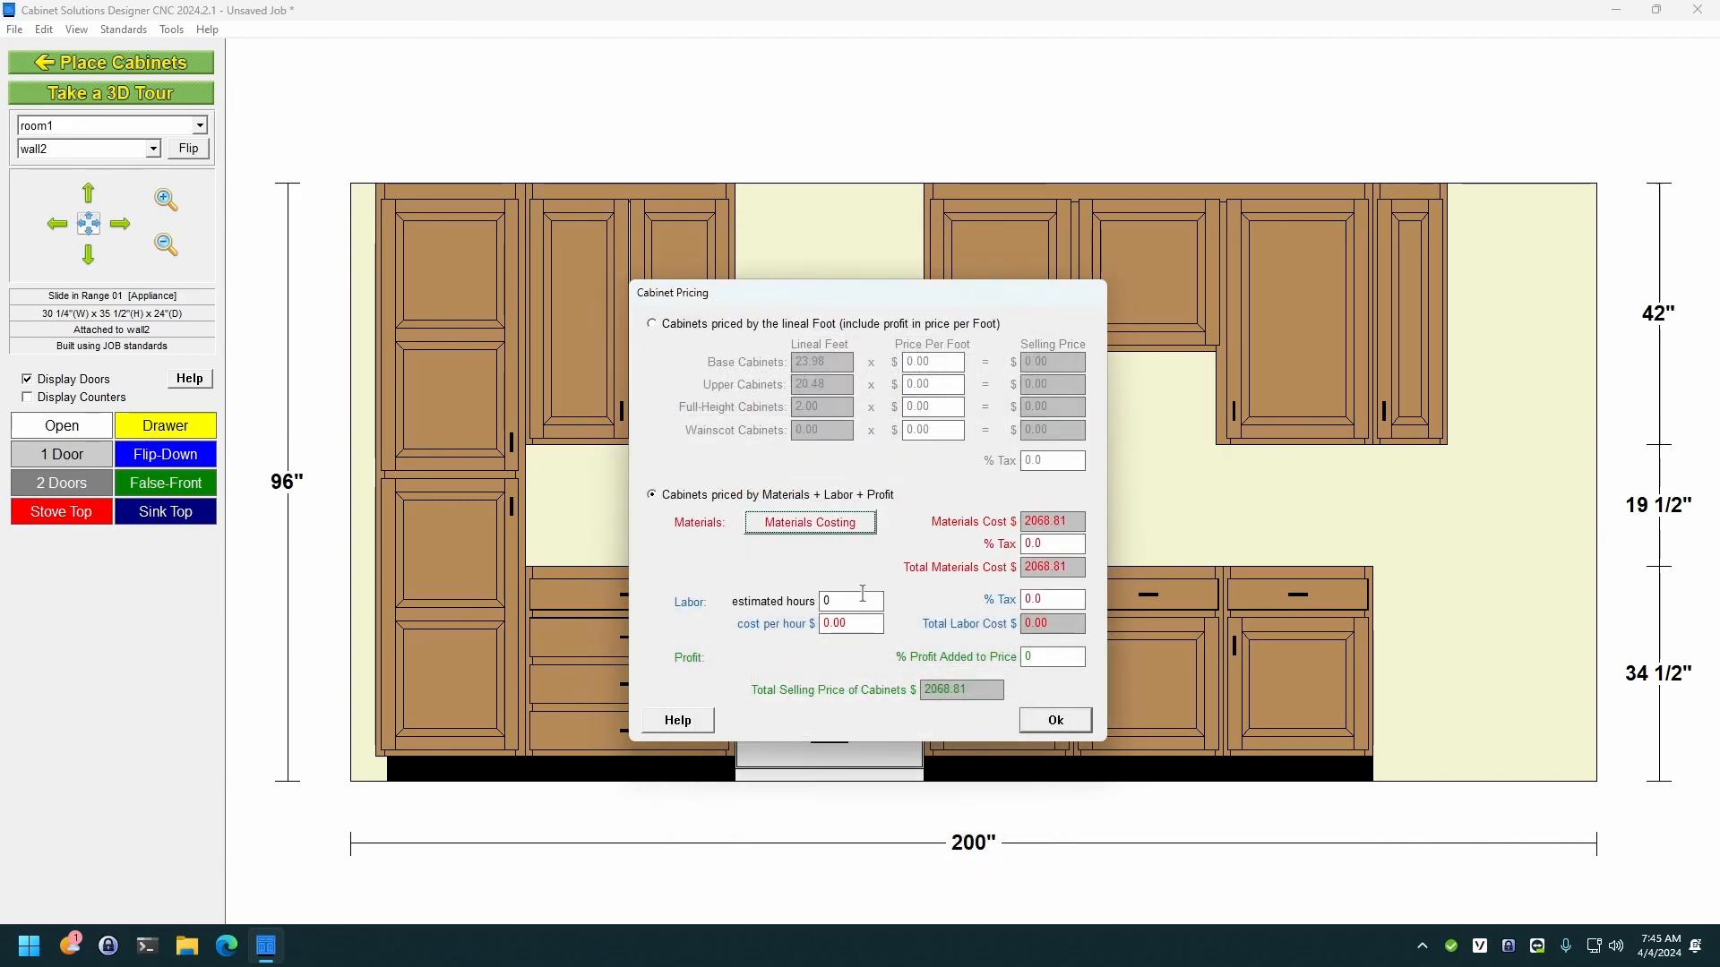
# Step: Close the job costing and preview the Panel Optimizer layout for the 3/4" Melamine (white 2-sided) material
pyautogui.click(1055, 721)
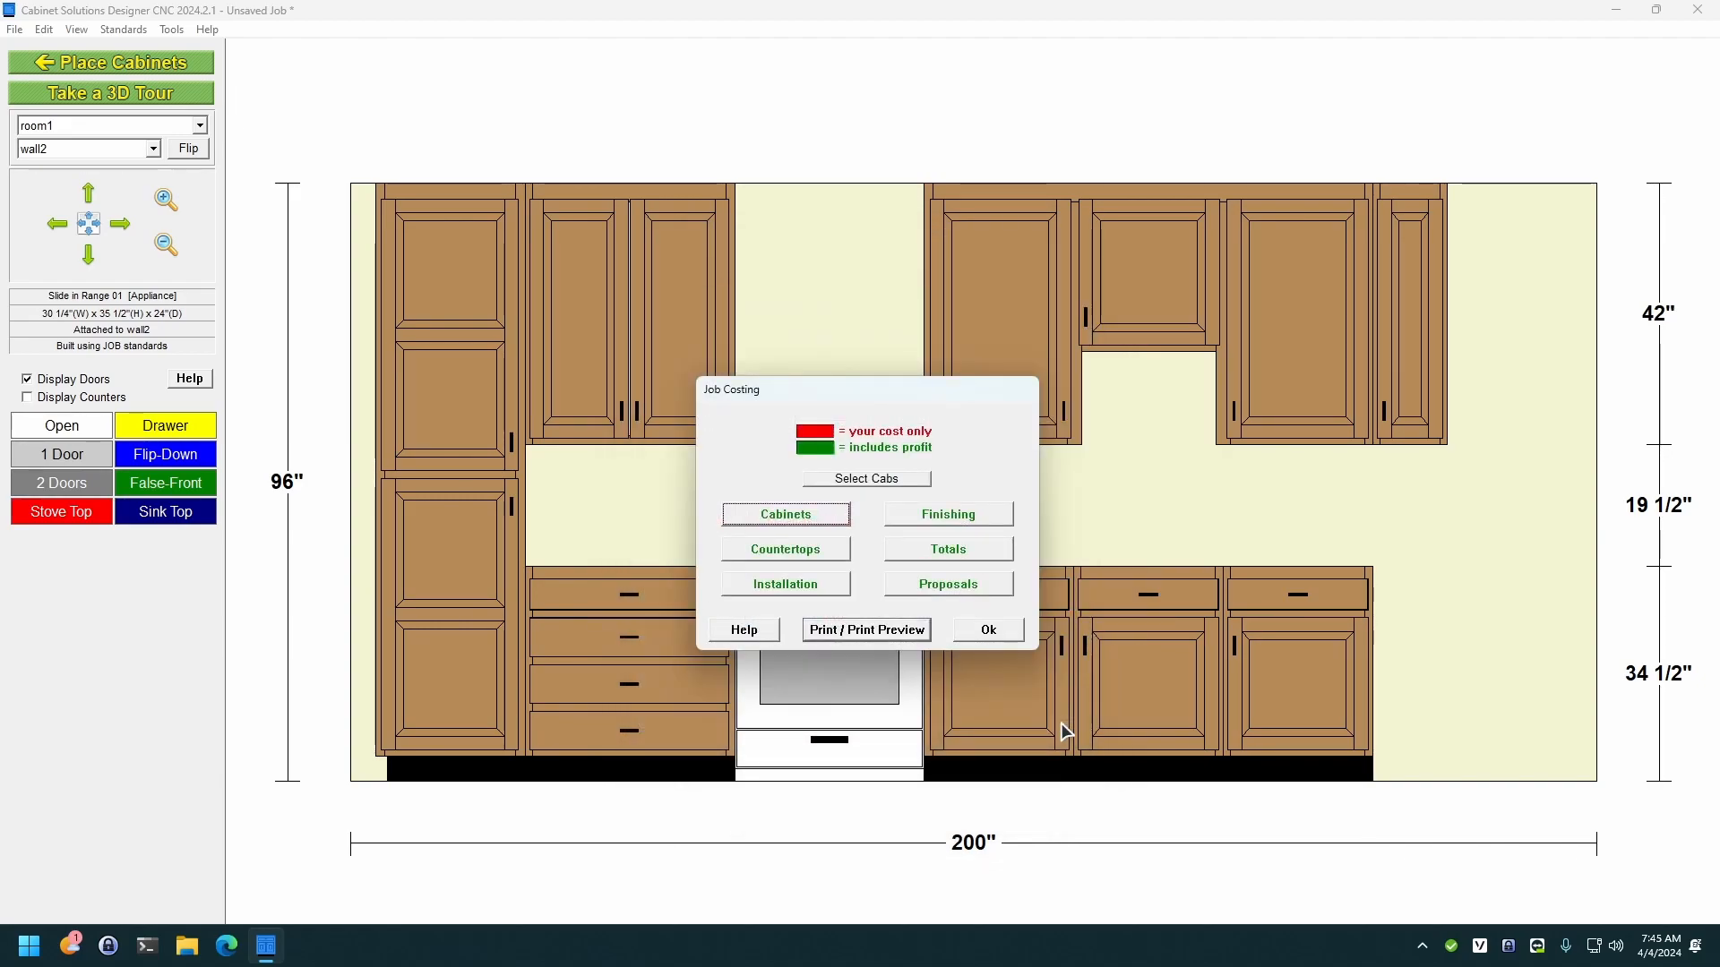
pyautogui.click(990, 631)
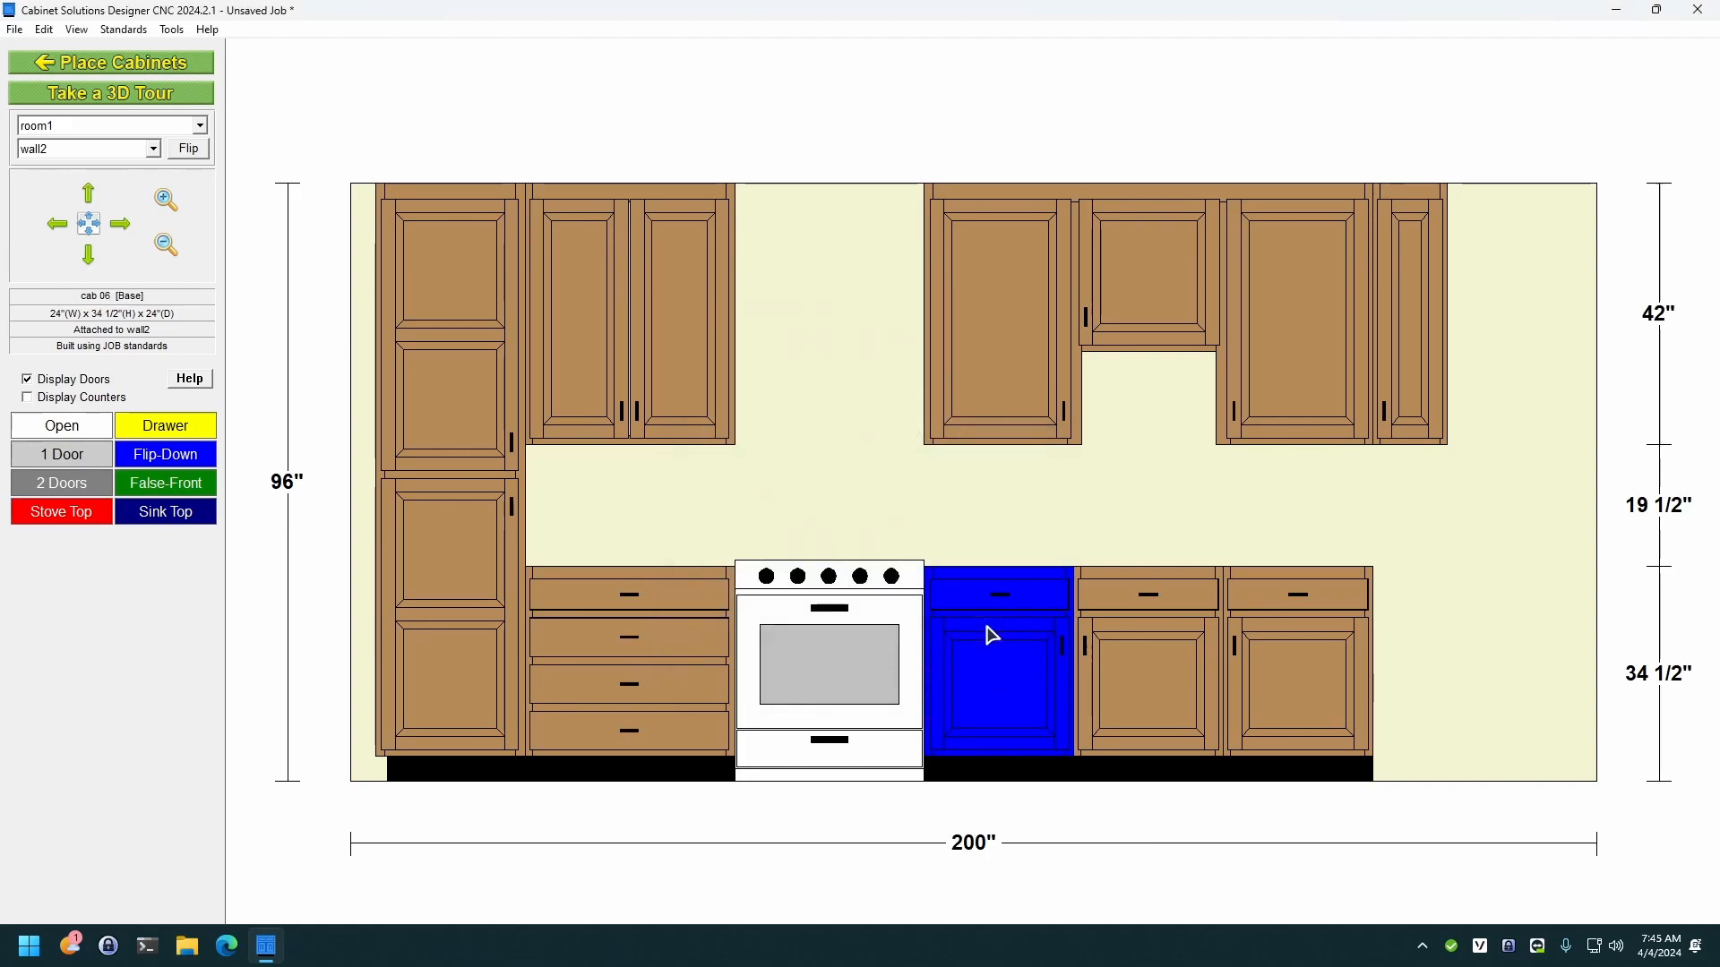
pyautogui.click(169, 30)
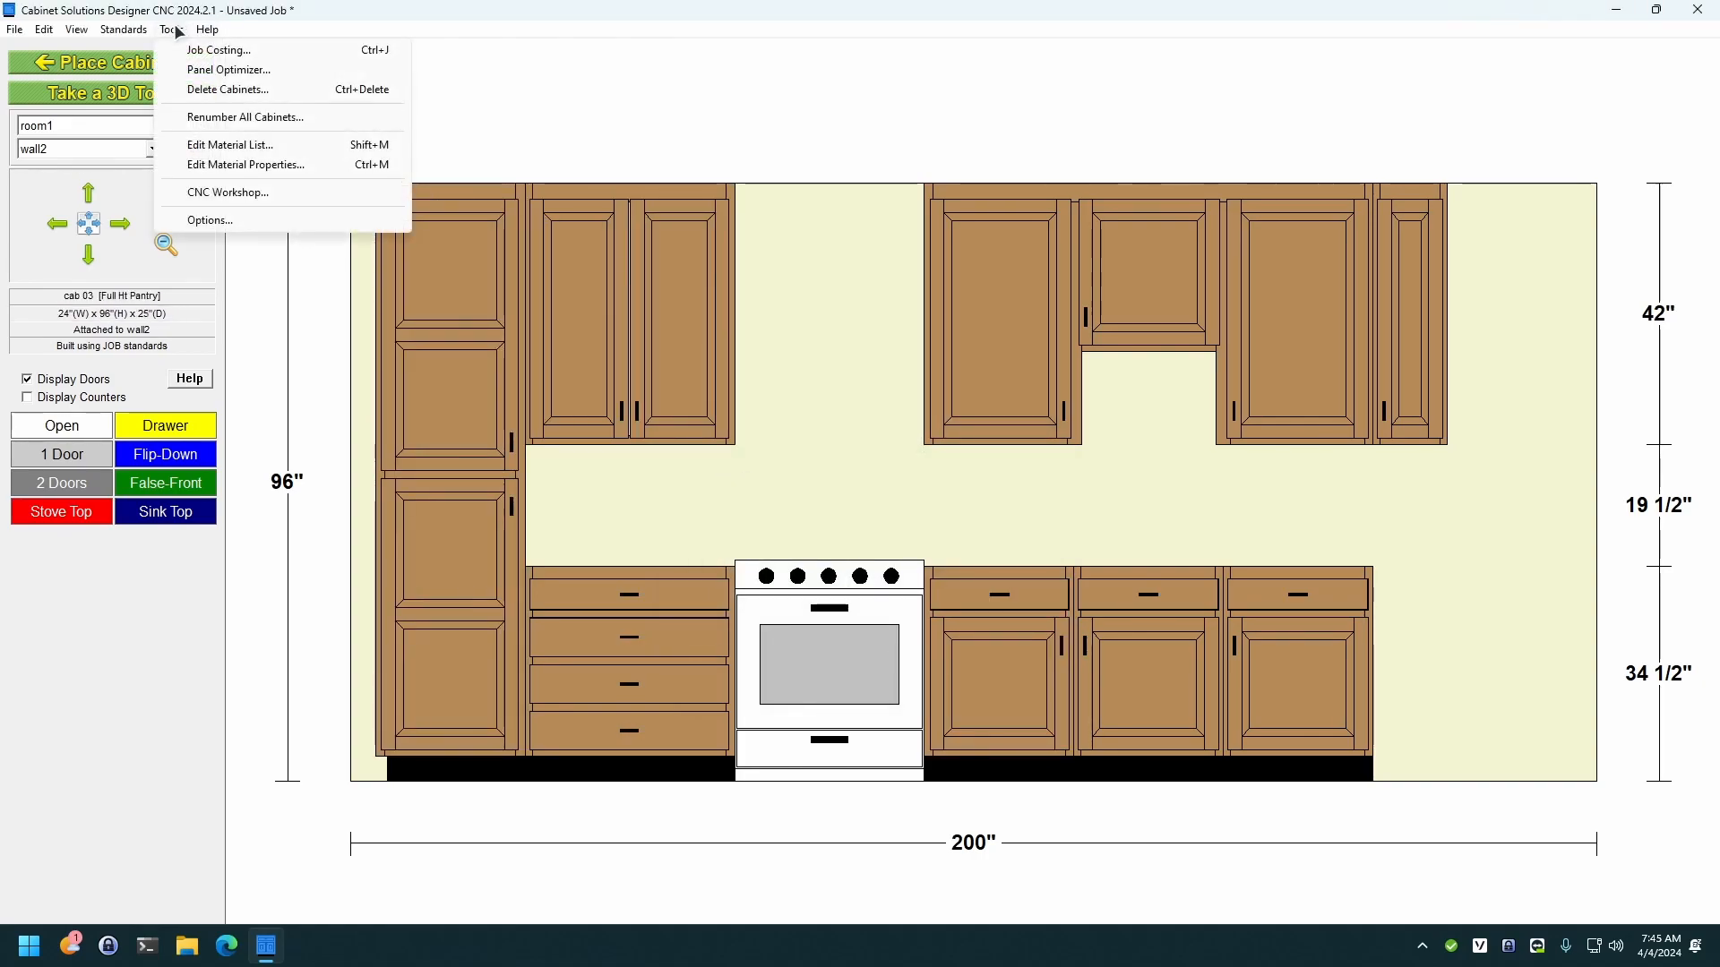
pyautogui.click(173, 68)
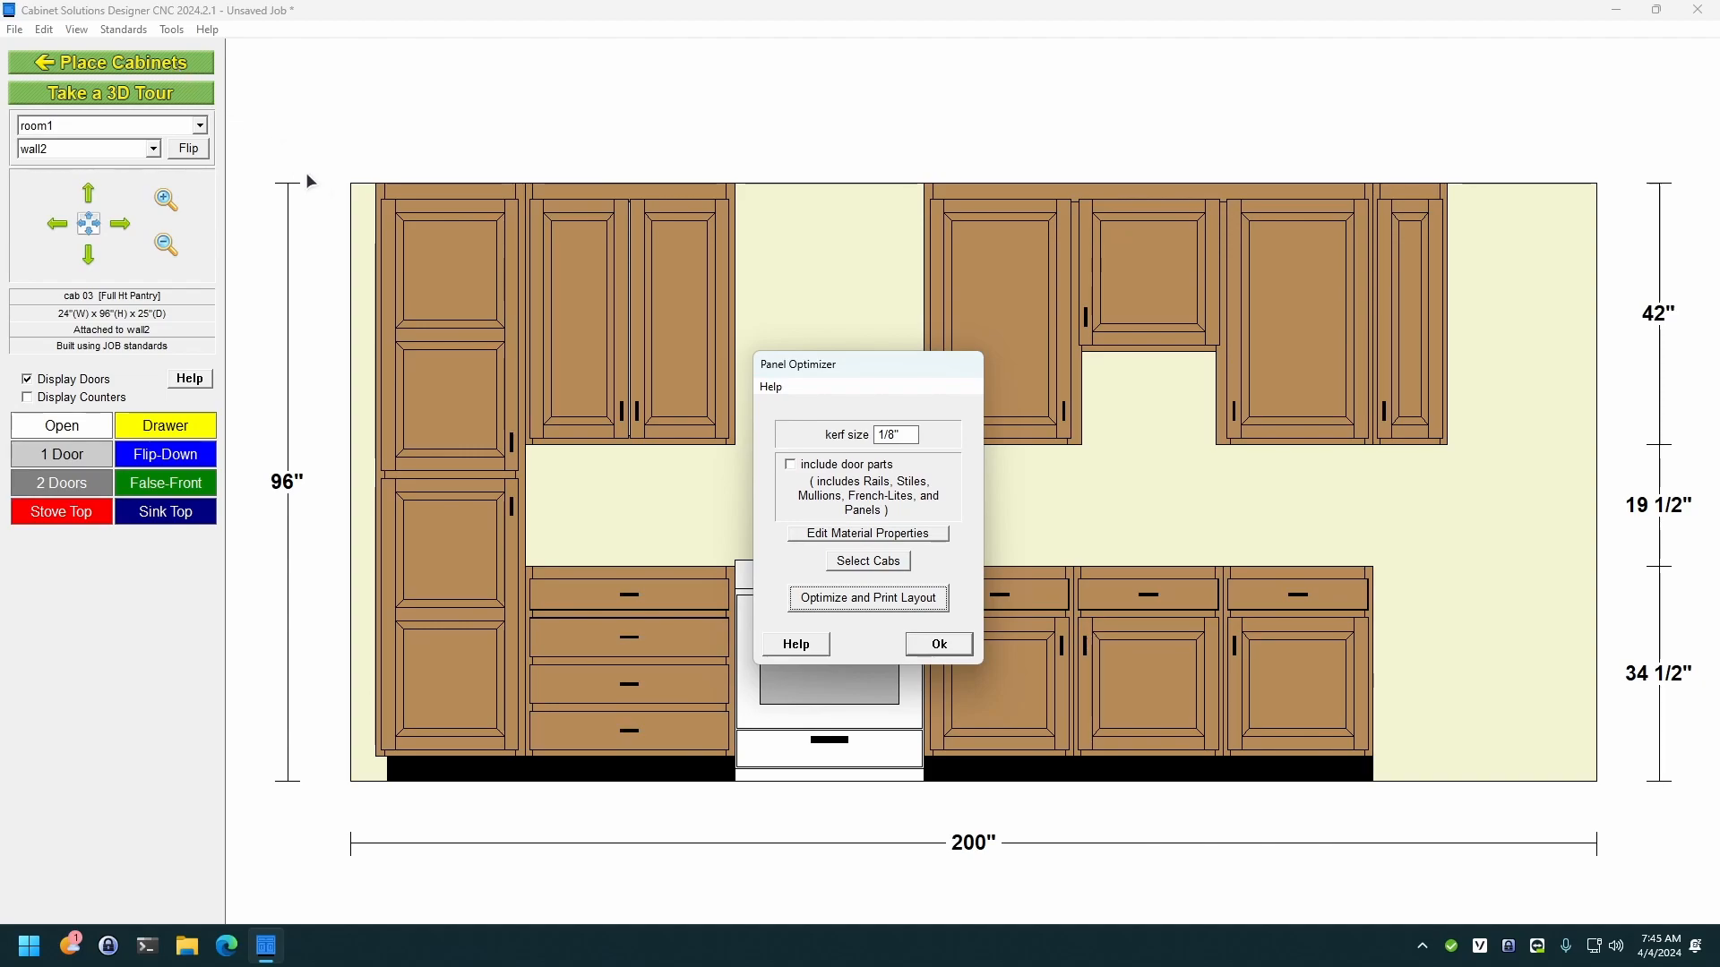
pyautogui.click(833, 597)
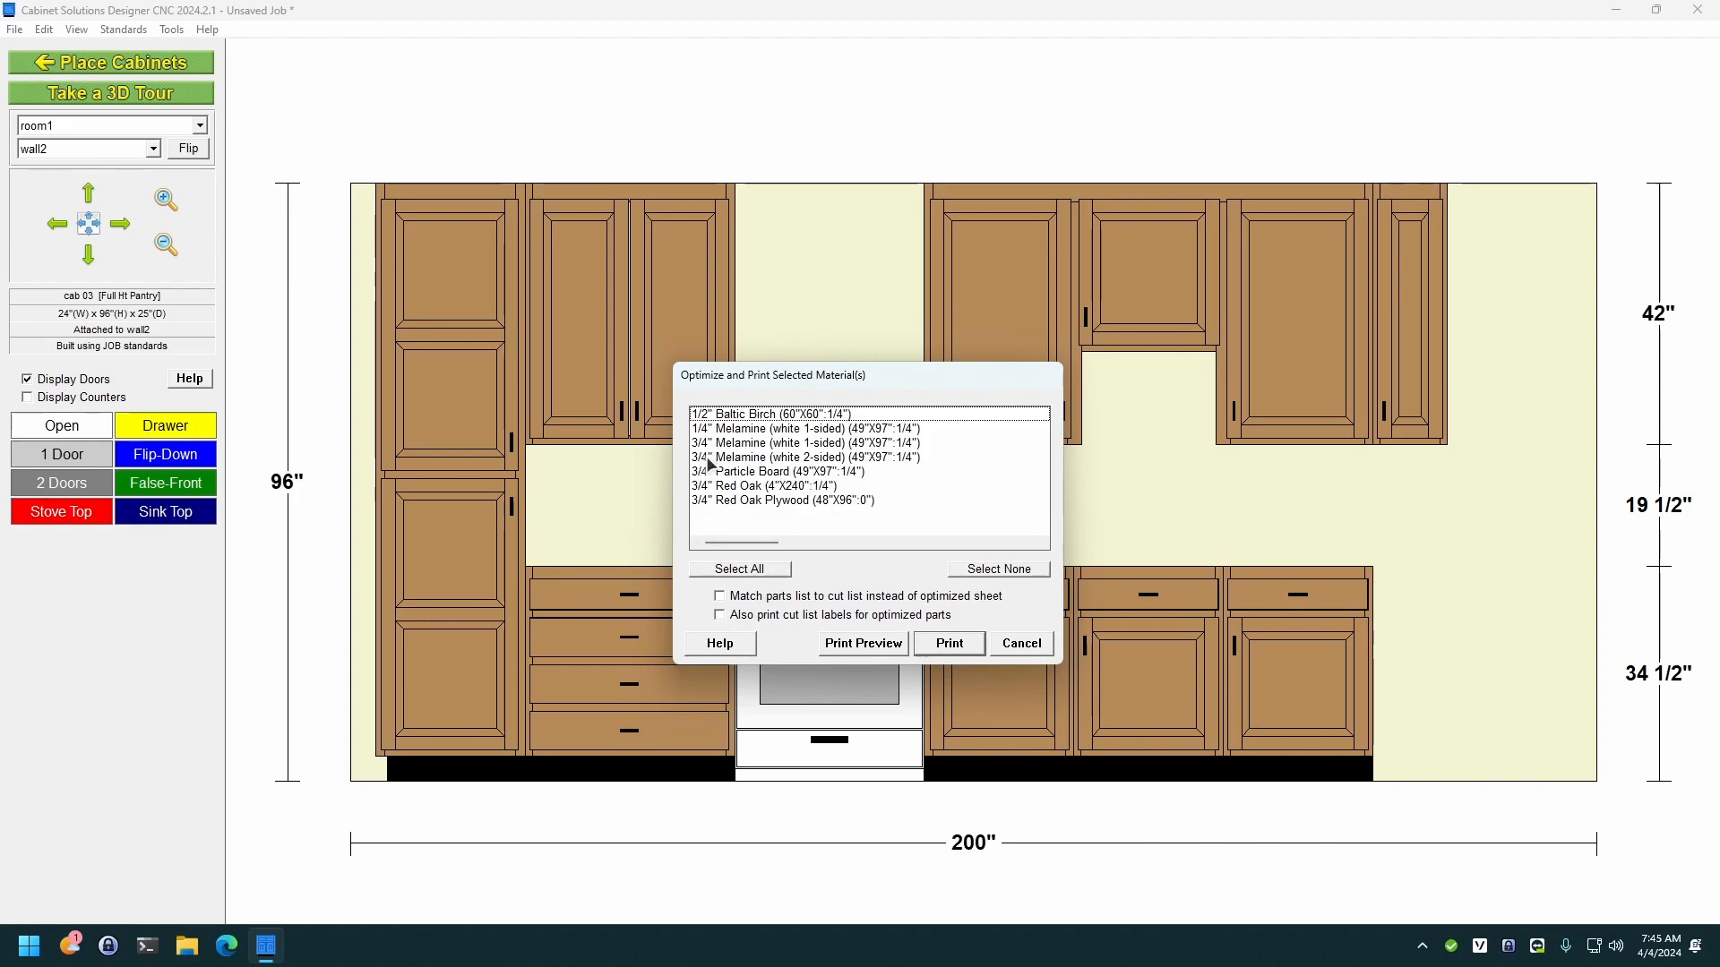
pyautogui.click(782, 459)
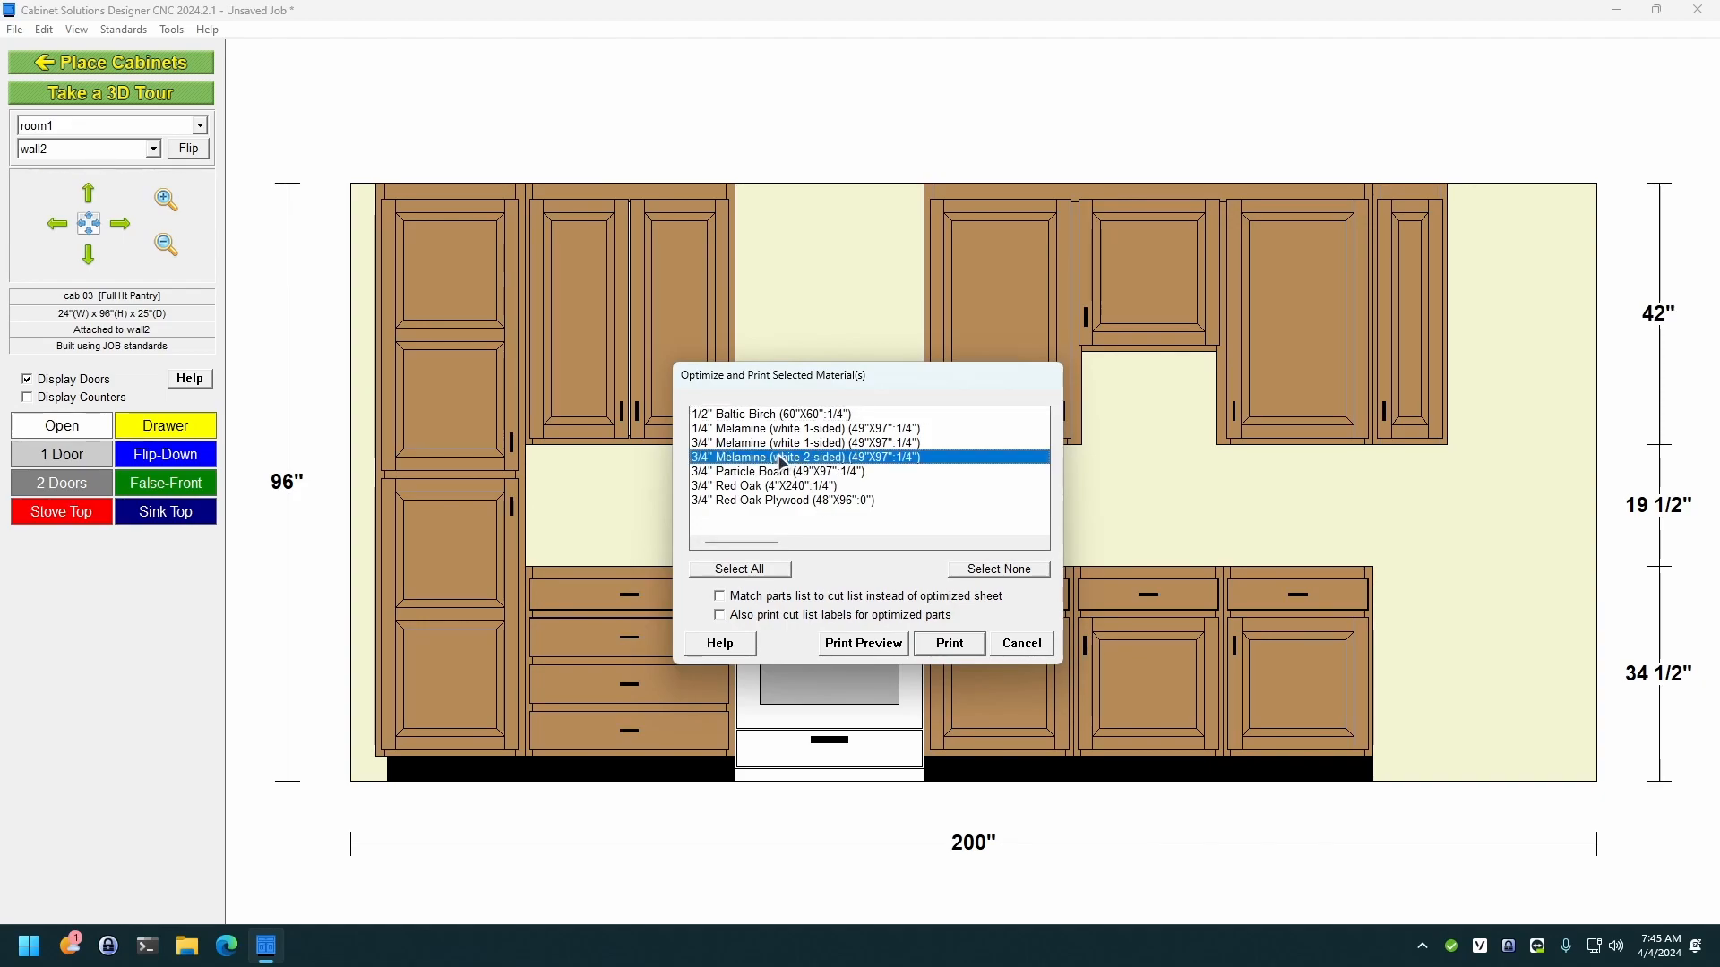
pyautogui.click(874, 647)
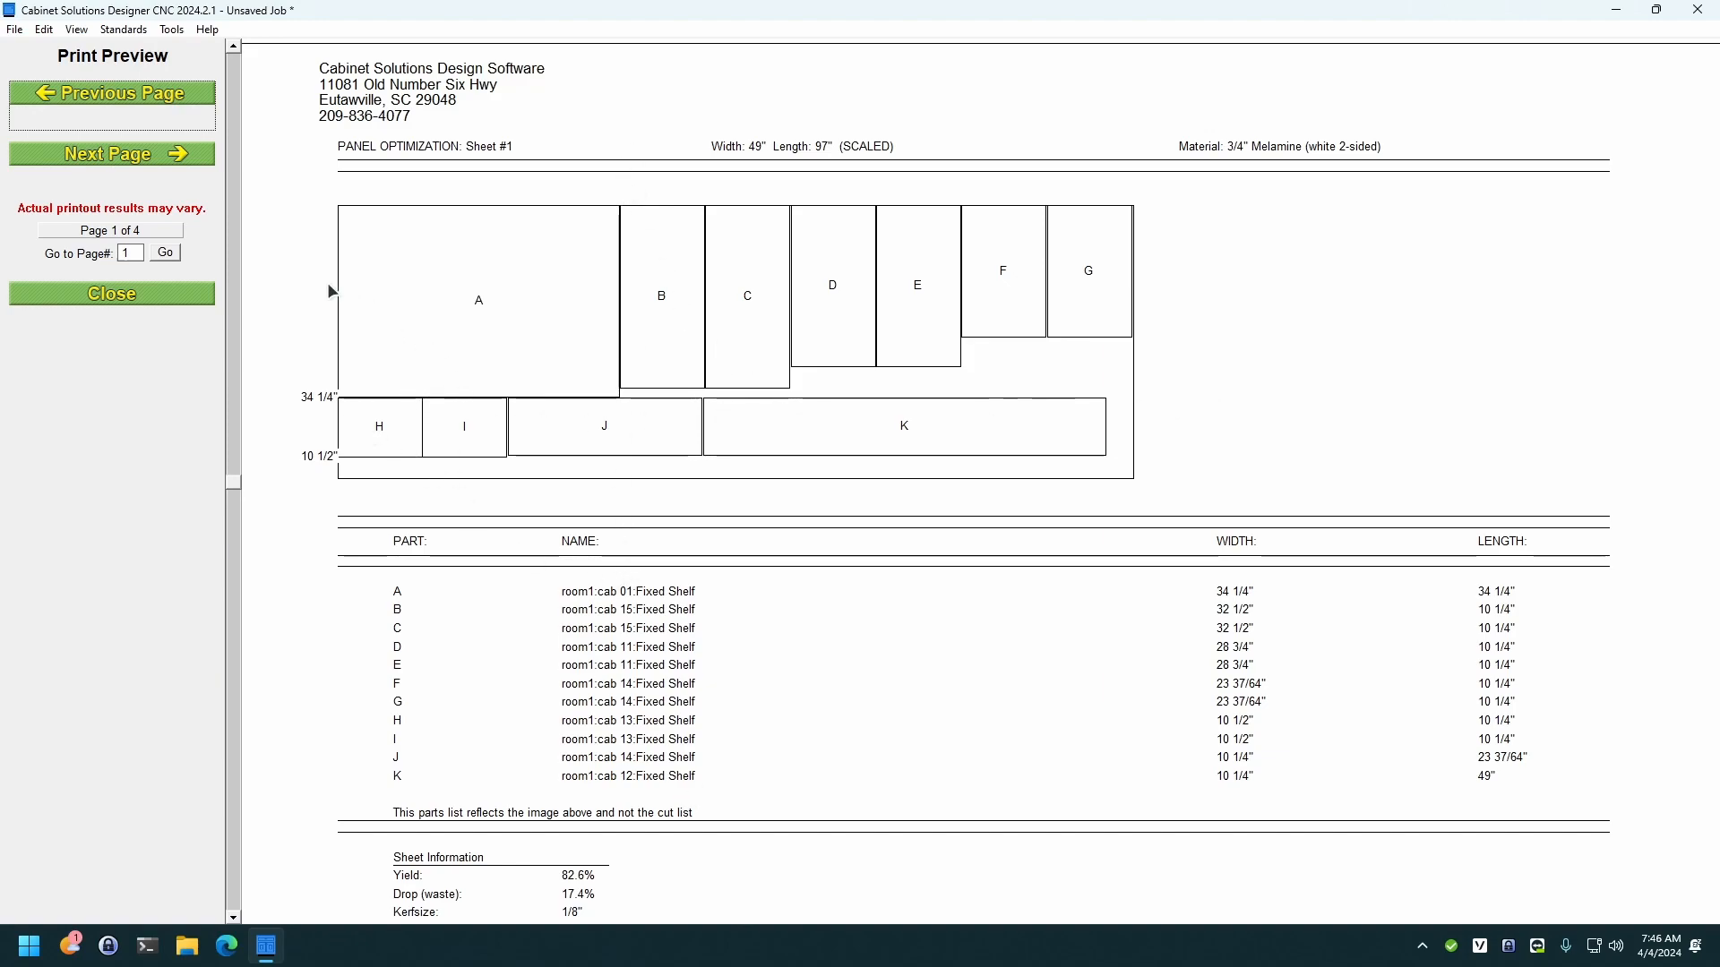
# Step: Review the optimized sheet layouts, part lists and yield information of the melamine sheets, and close the preview
pyautogui.scroll(-8, 833, 417)
pyautogui.scroll(-10, 833, 417)
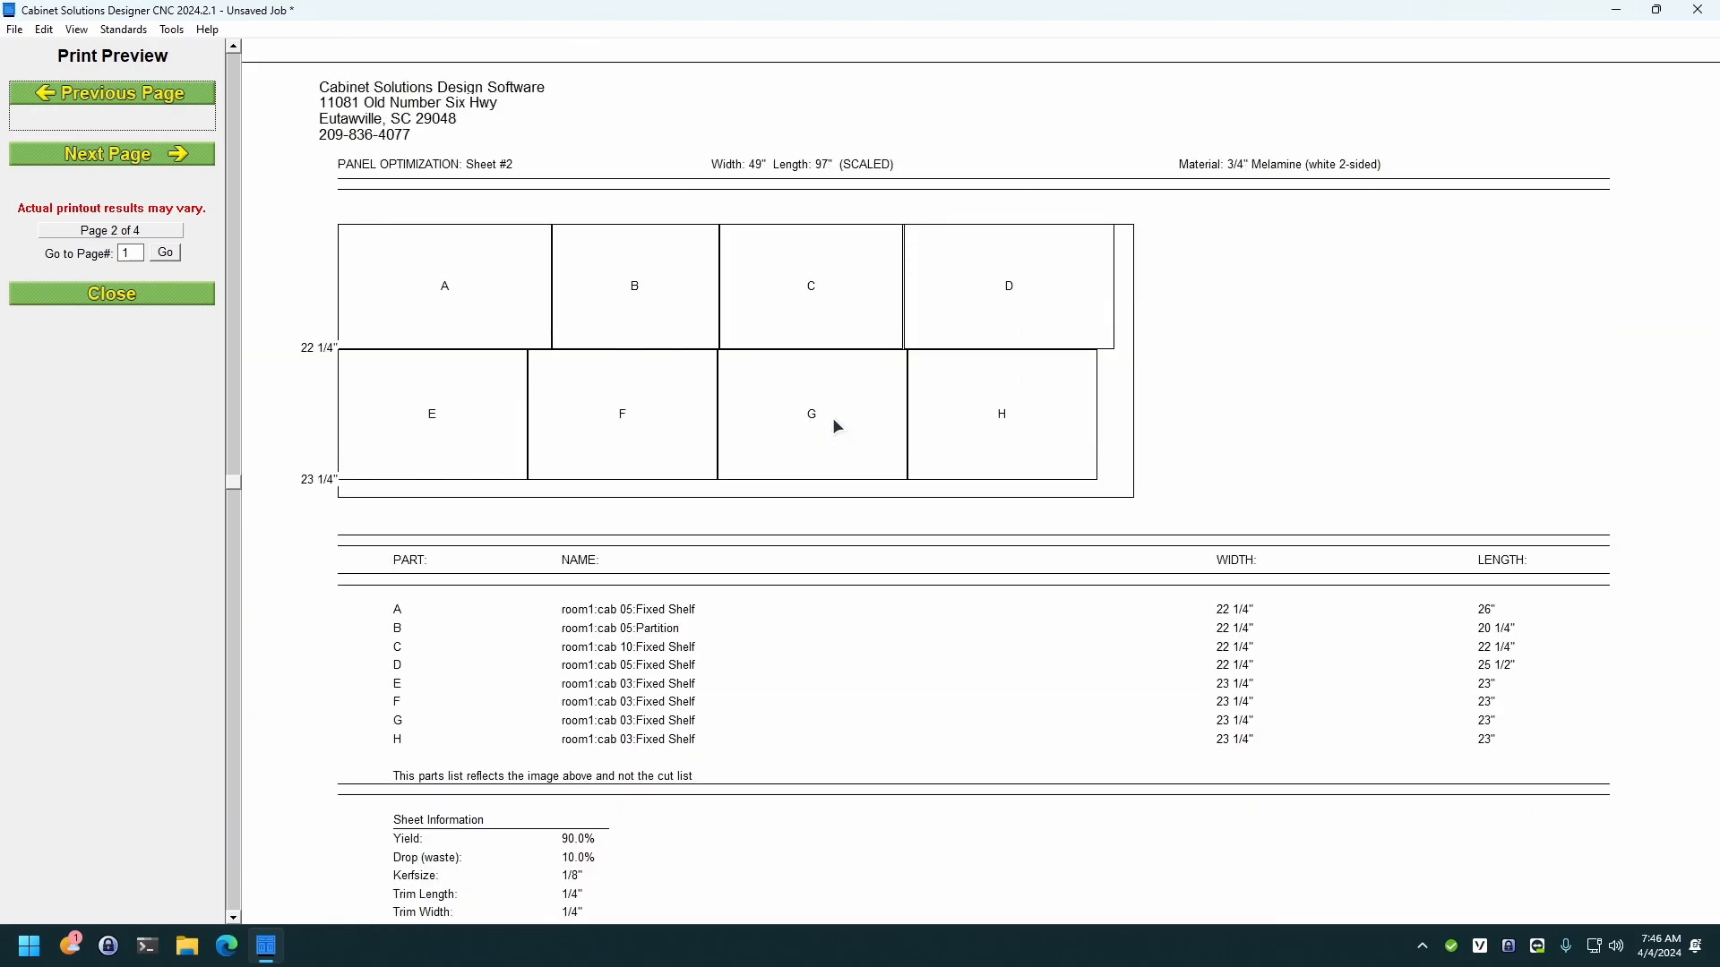
pyautogui.scroll(-10, 833, 419)
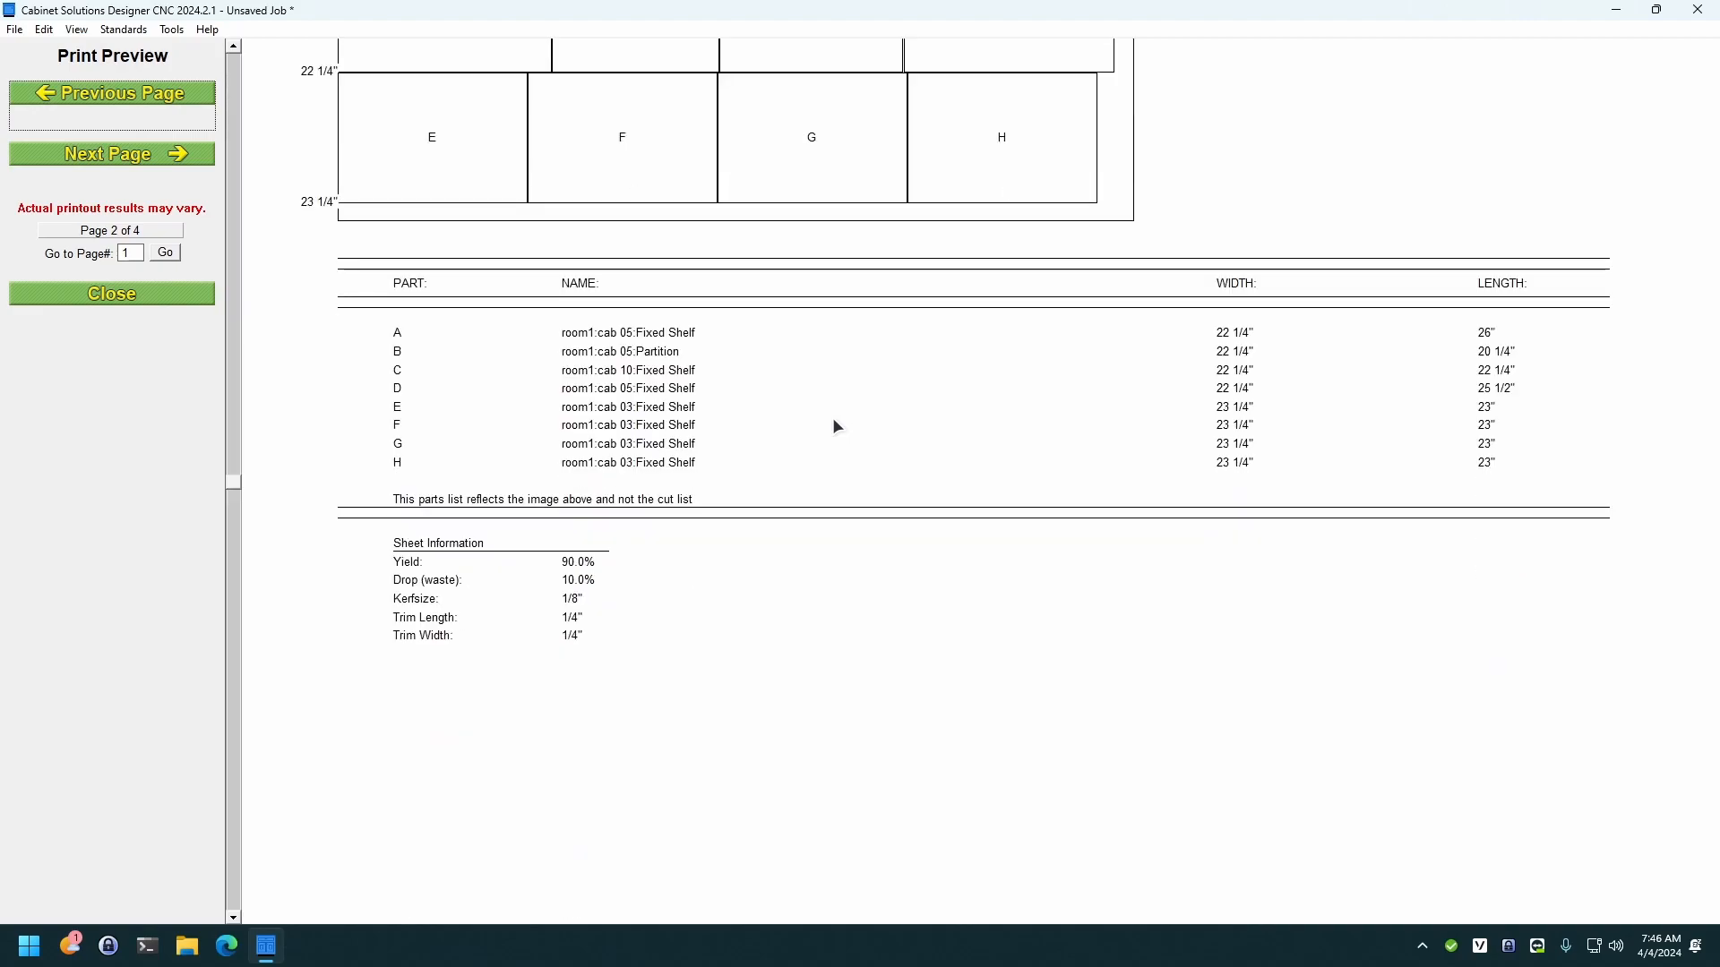
pyautogui.scroll(-10, 833, 420)
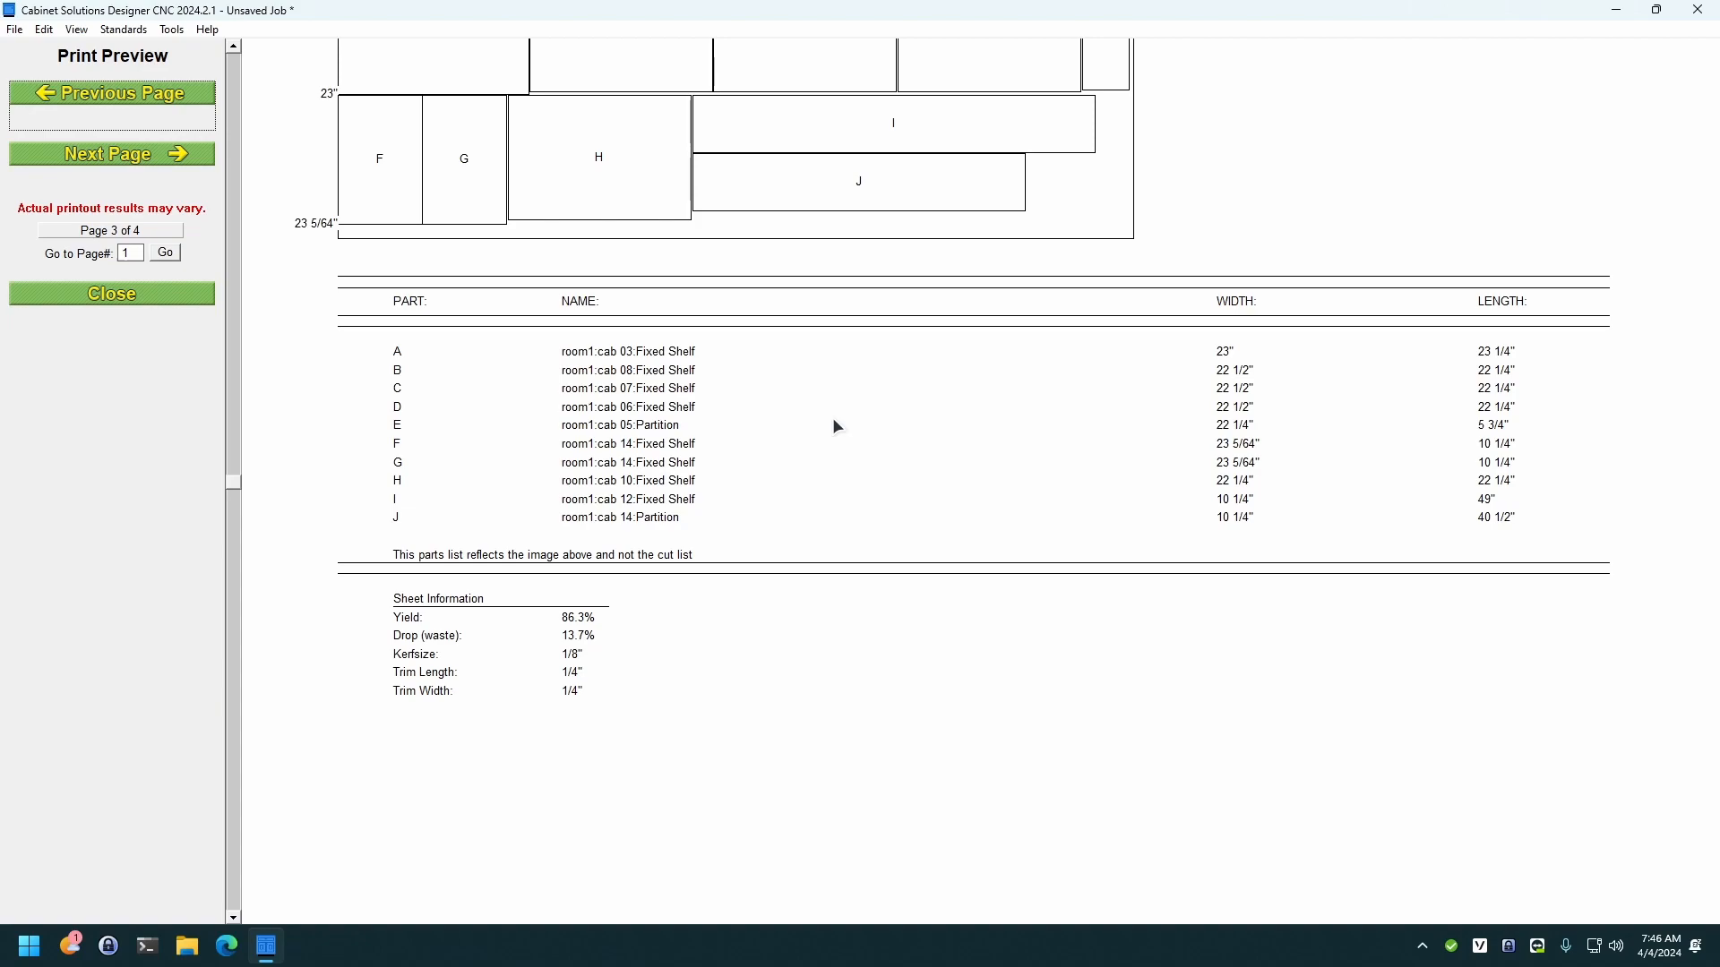
pyautogui.click(125, 296)
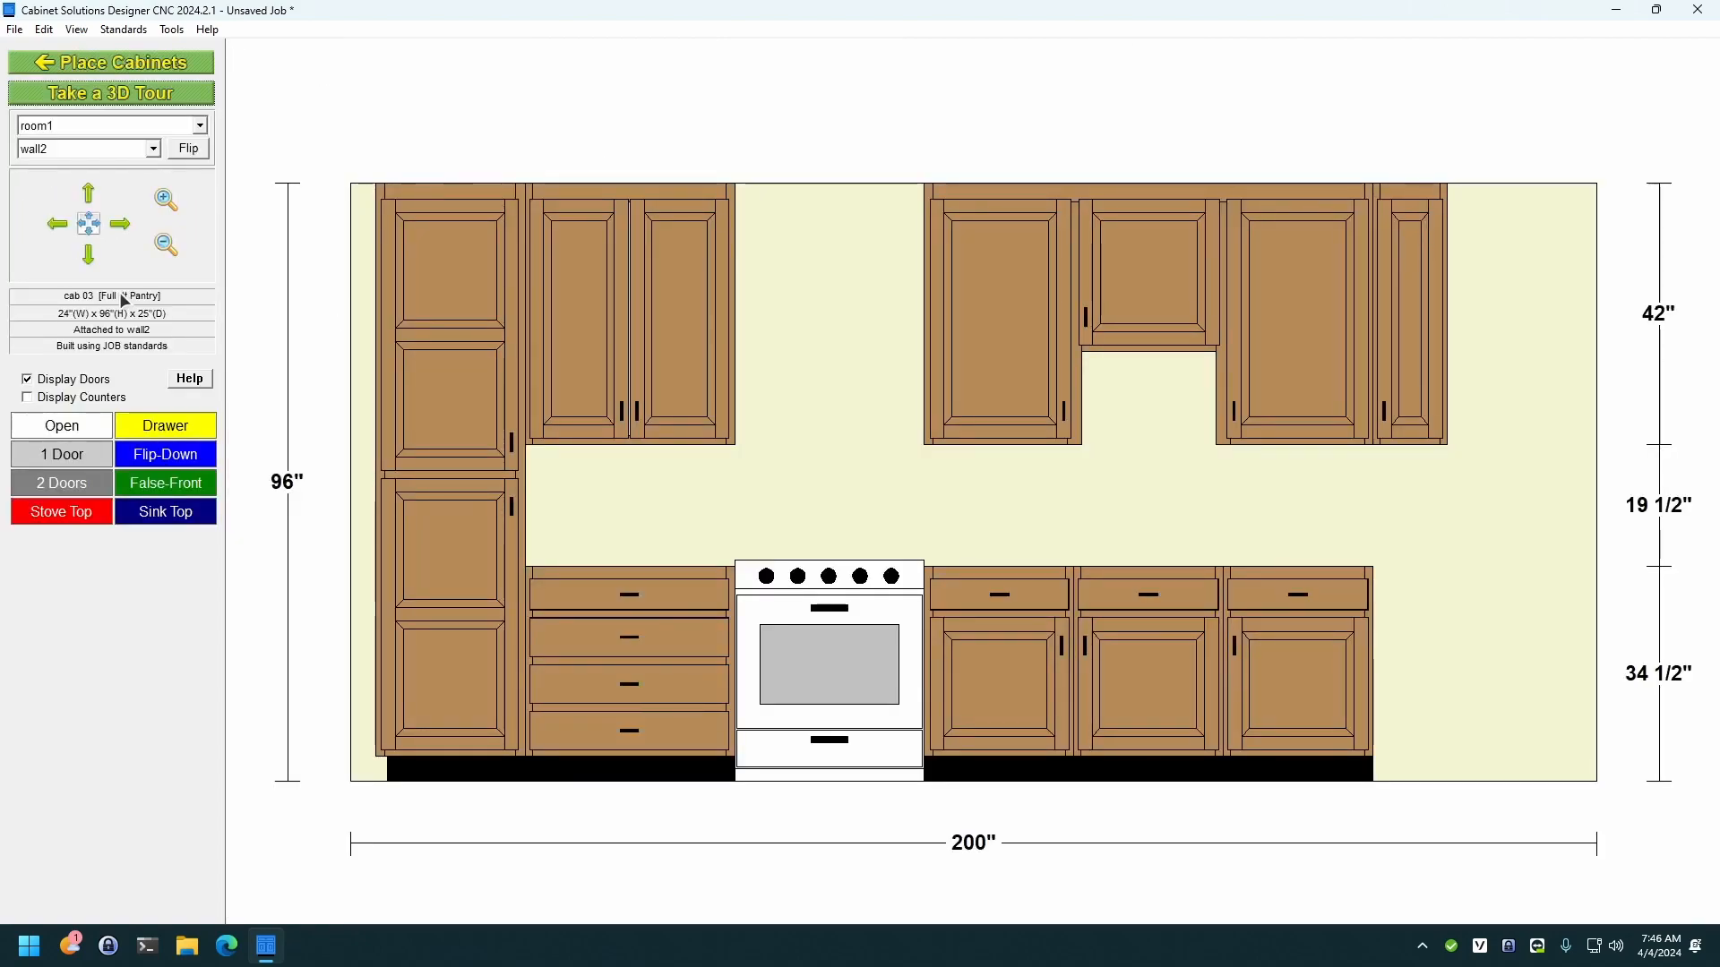
# Step: Check the options for editing the material list and cancel without changing any material type
pyautogui.click(172, 30)
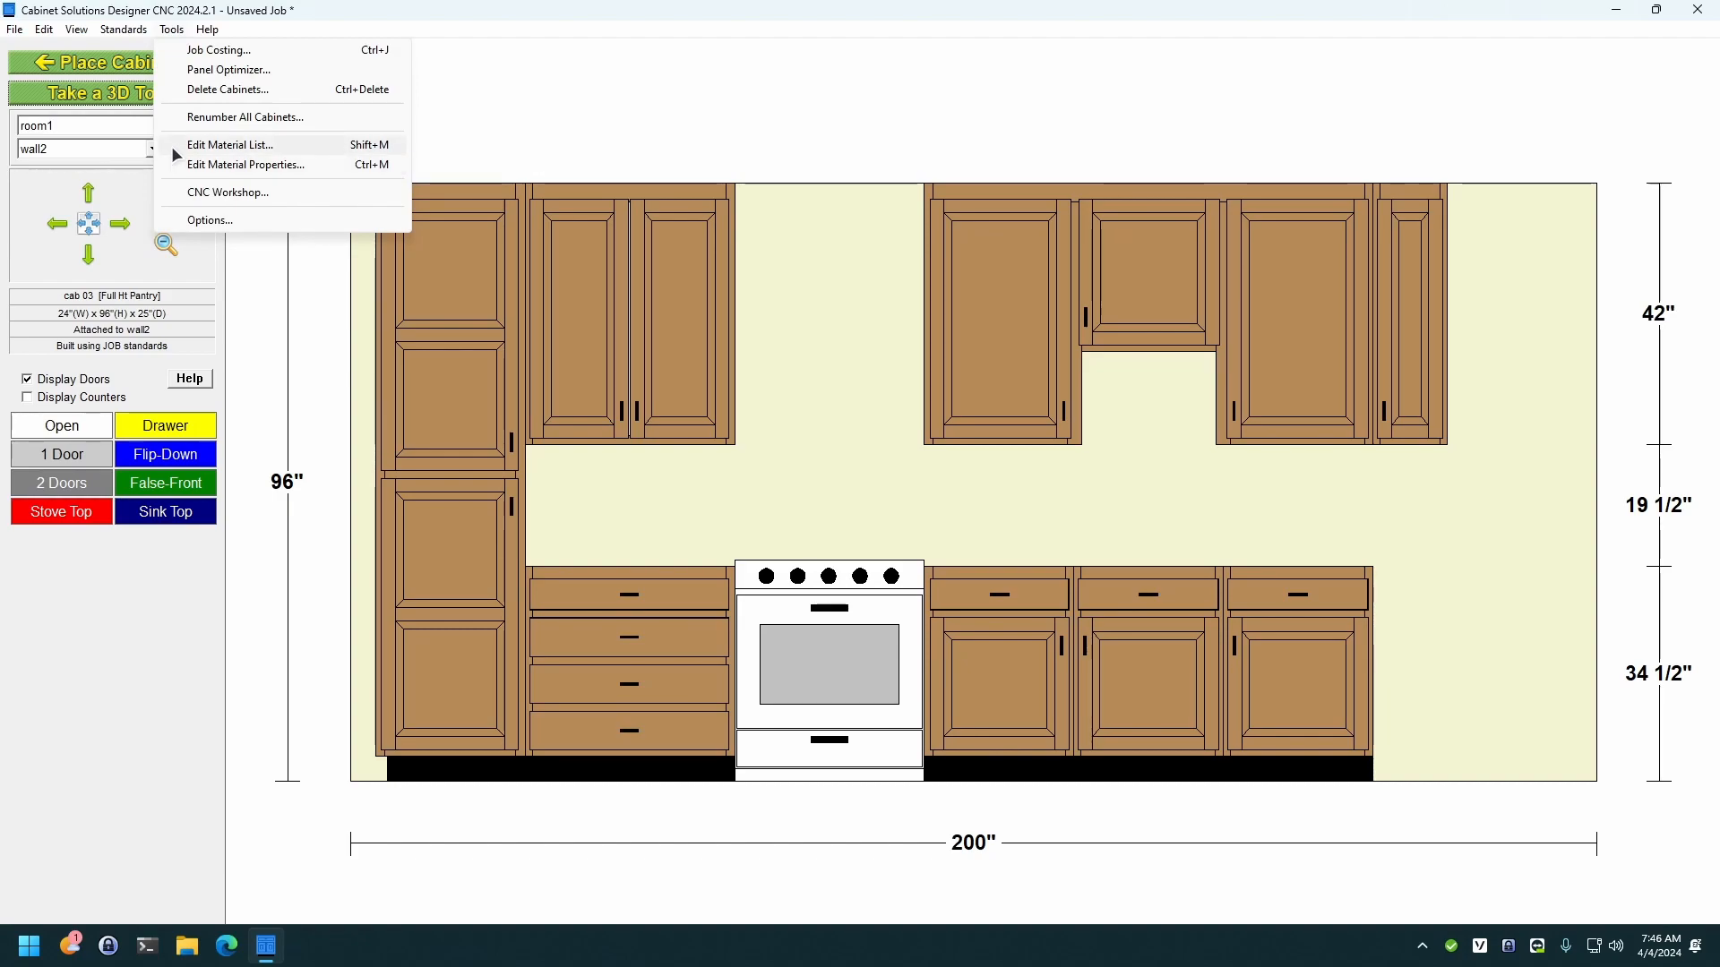
pyautogui.click(173, 151)
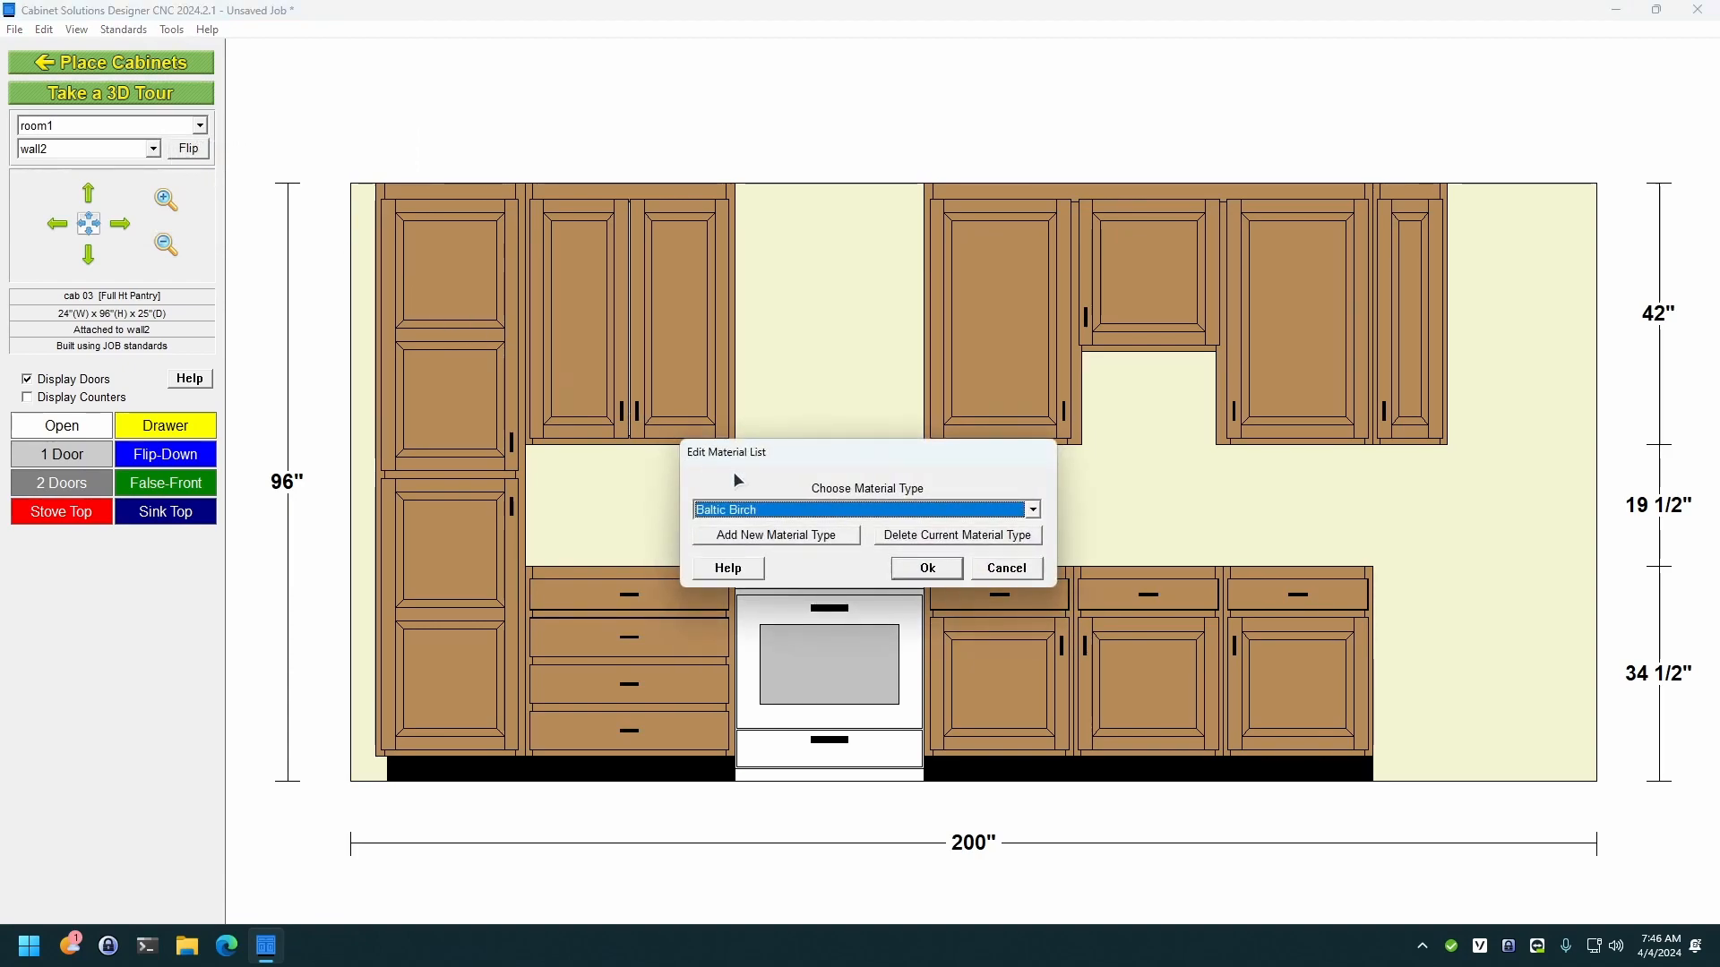
pyautogui.click(1005, 568)
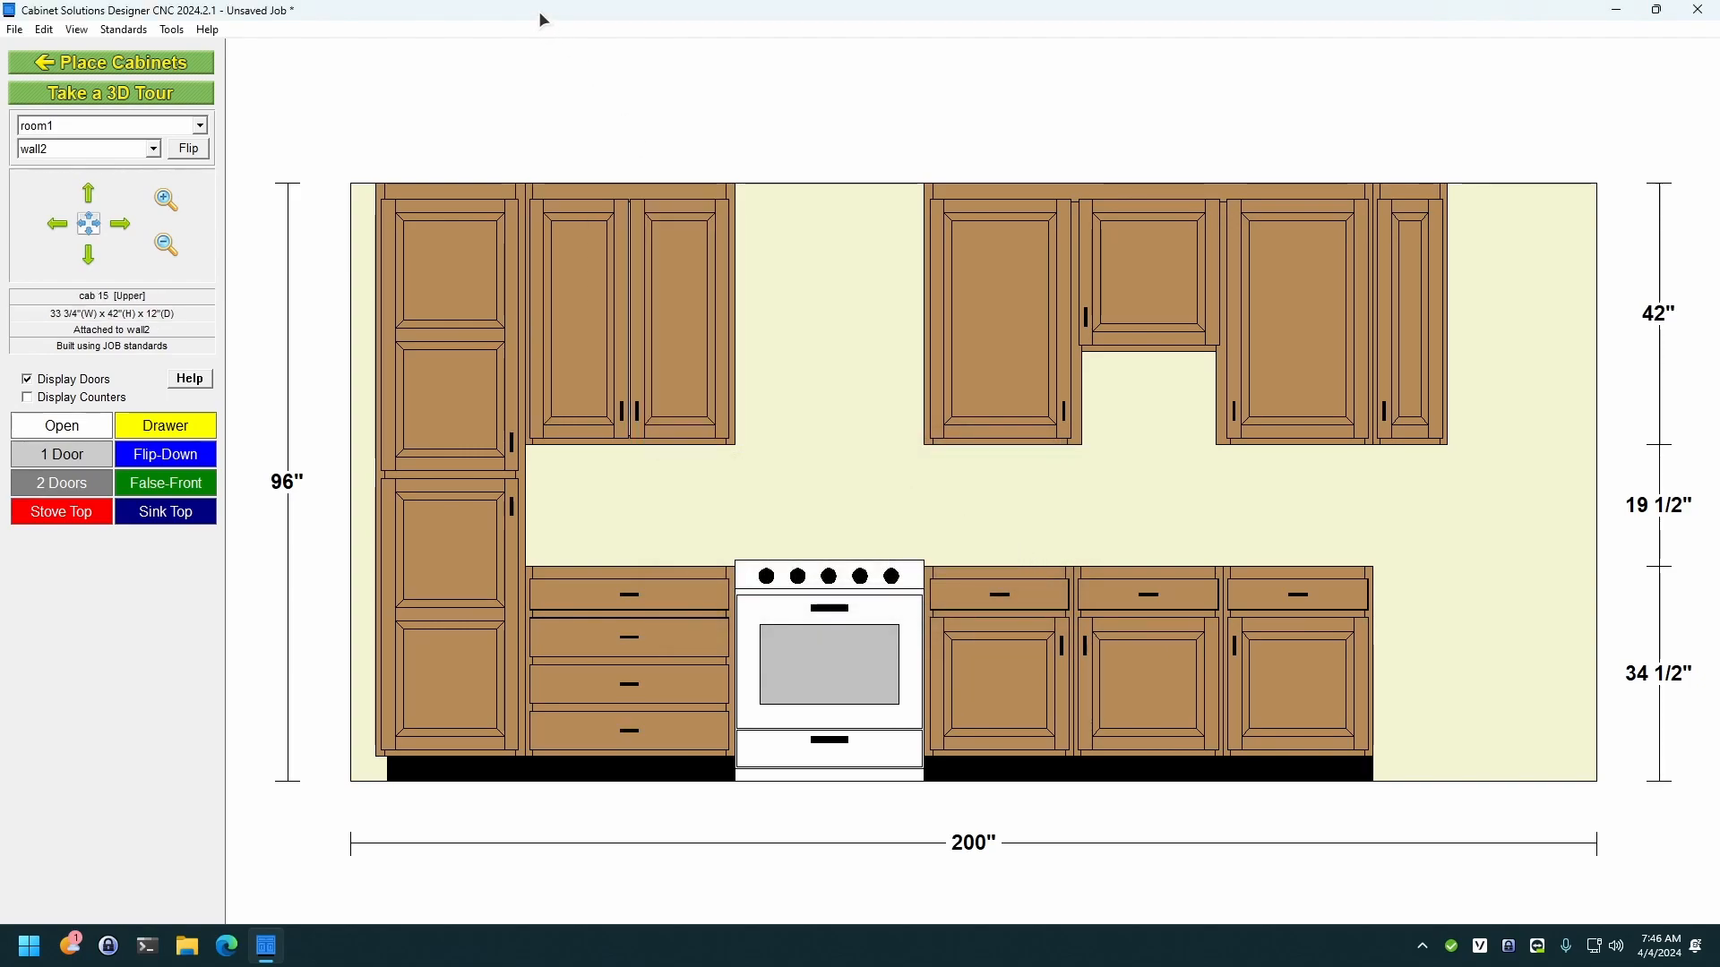
# Step: Generate a print preview of the assembly sheets for all cabinets in the job
pyautogui.click(15, 29)
pyautogui.moveTo(30, 166)
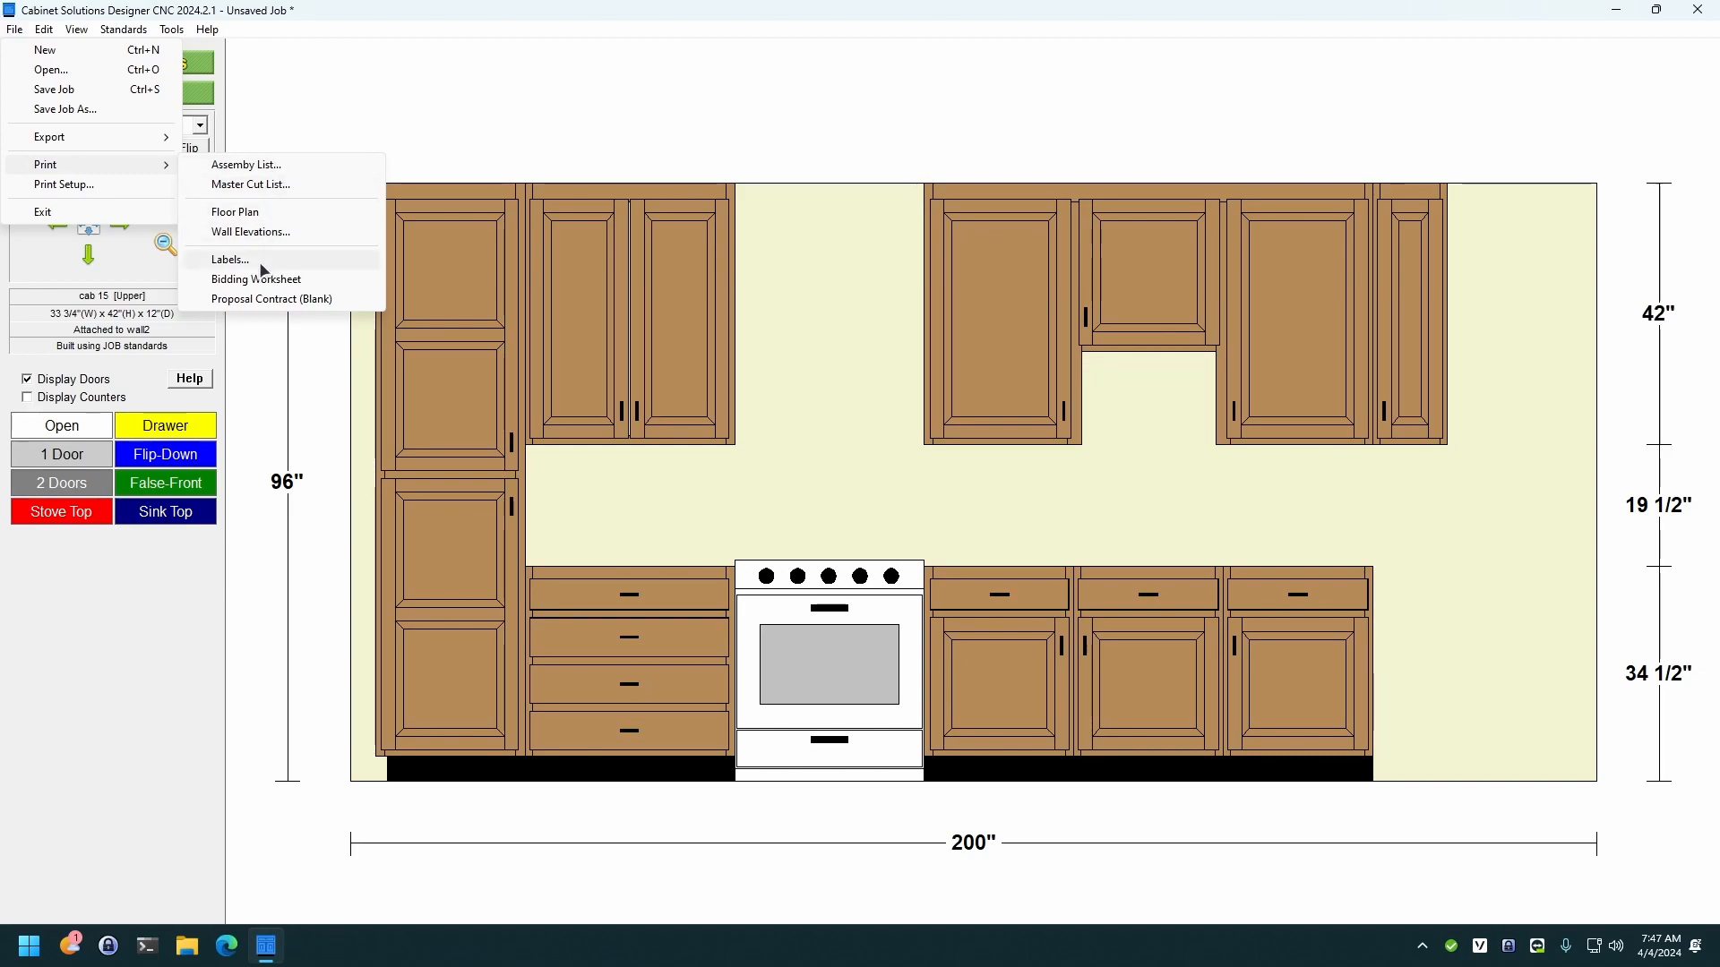
pyautogui.click(258, 169)
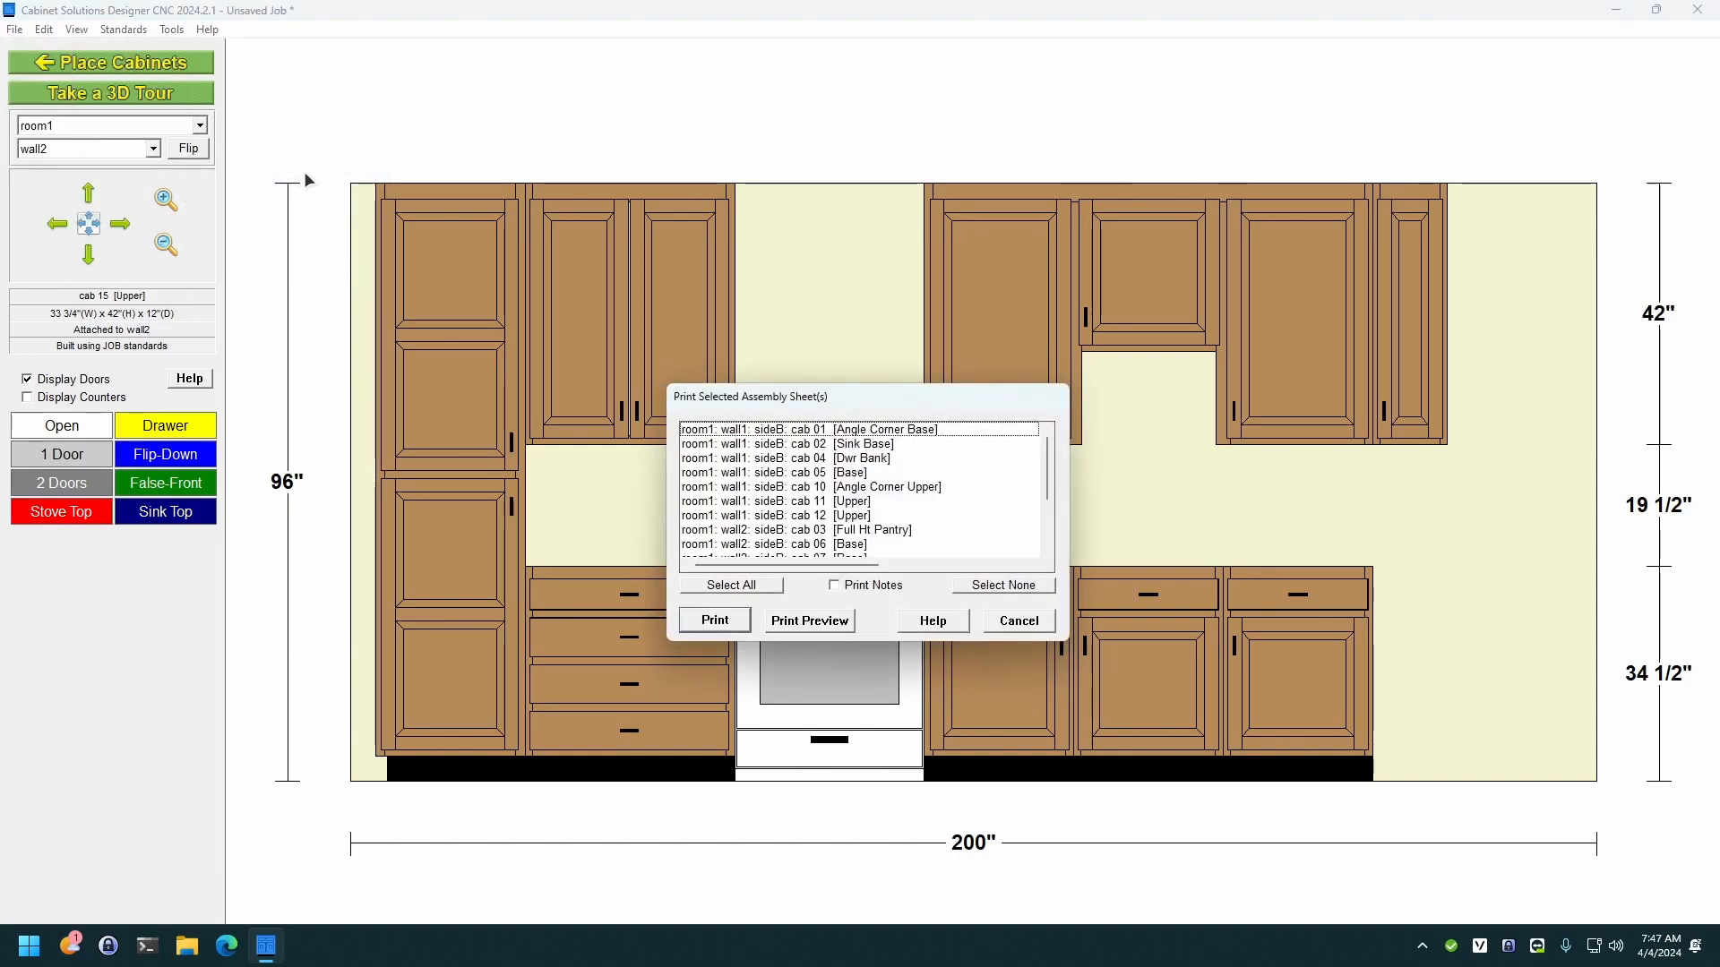
pyautogui.click(754, 584)
pyautogui.click(809, 620)
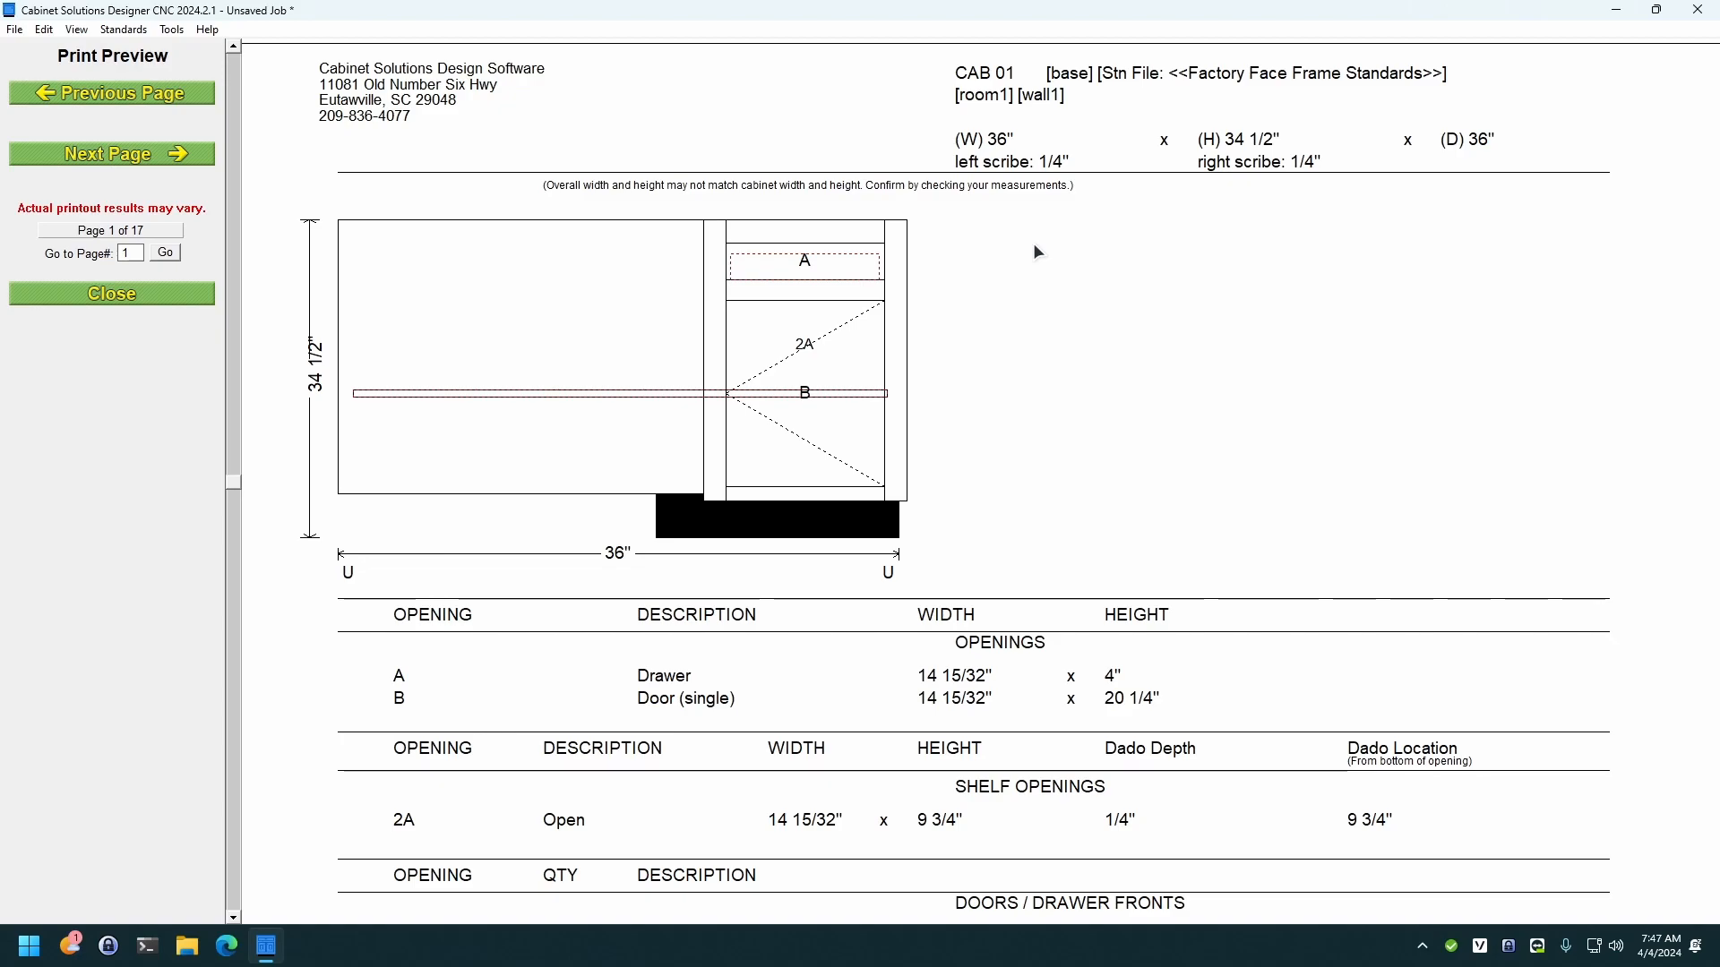
# Step: Examine the openings, door and drawer fronts, face frame and box parts on the first cabinets' assembly sheets, and close the preview
pyautogui.scroll(-3, 1034, 245)
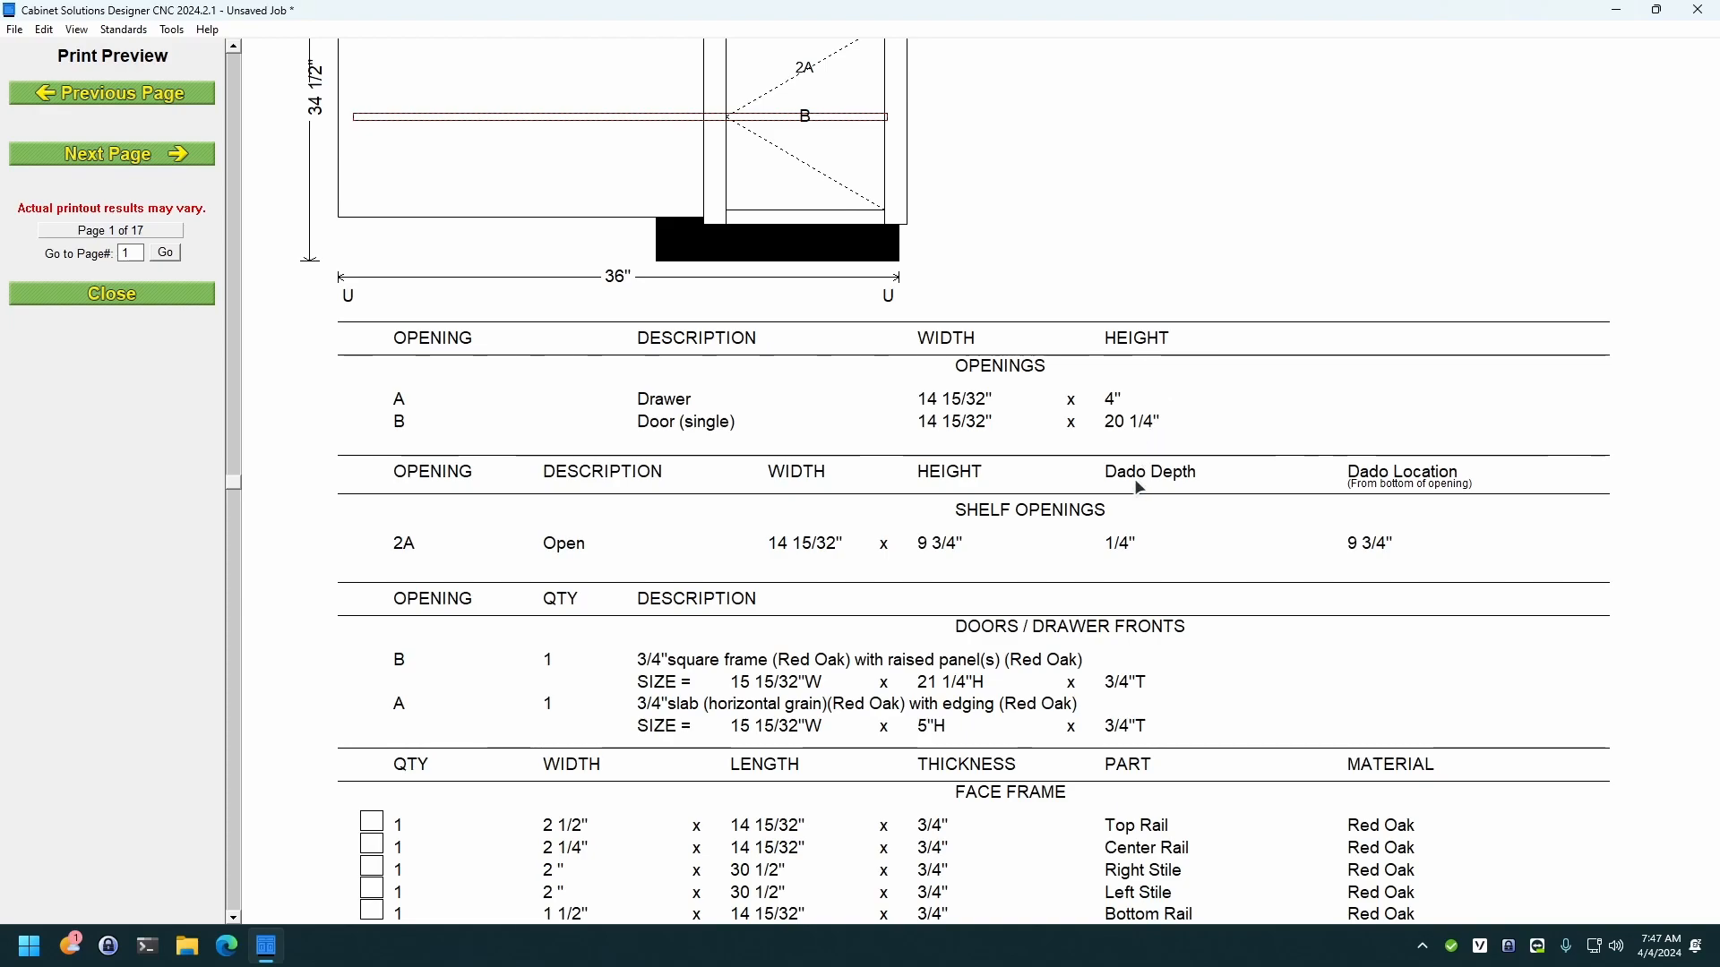
pyautogui.scroll(-2, 1004, 555)
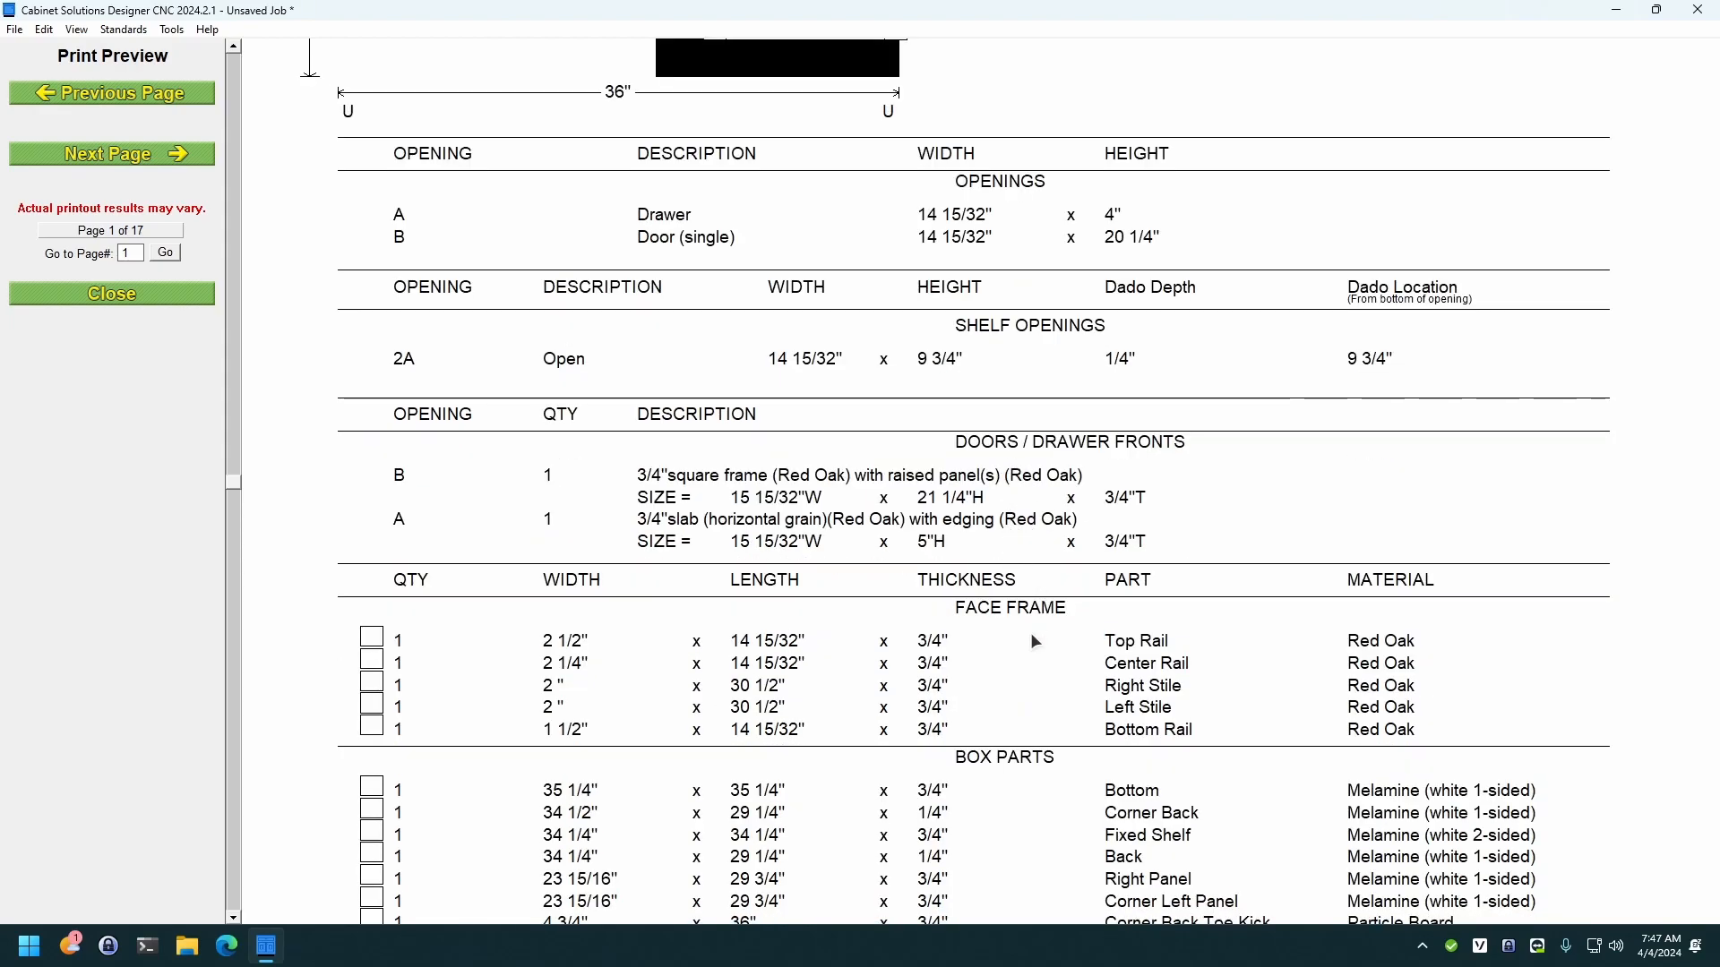
pyautogui.scroll(-3, 1030, 632)
pyautogui.scroll(-1, 1032, 634)
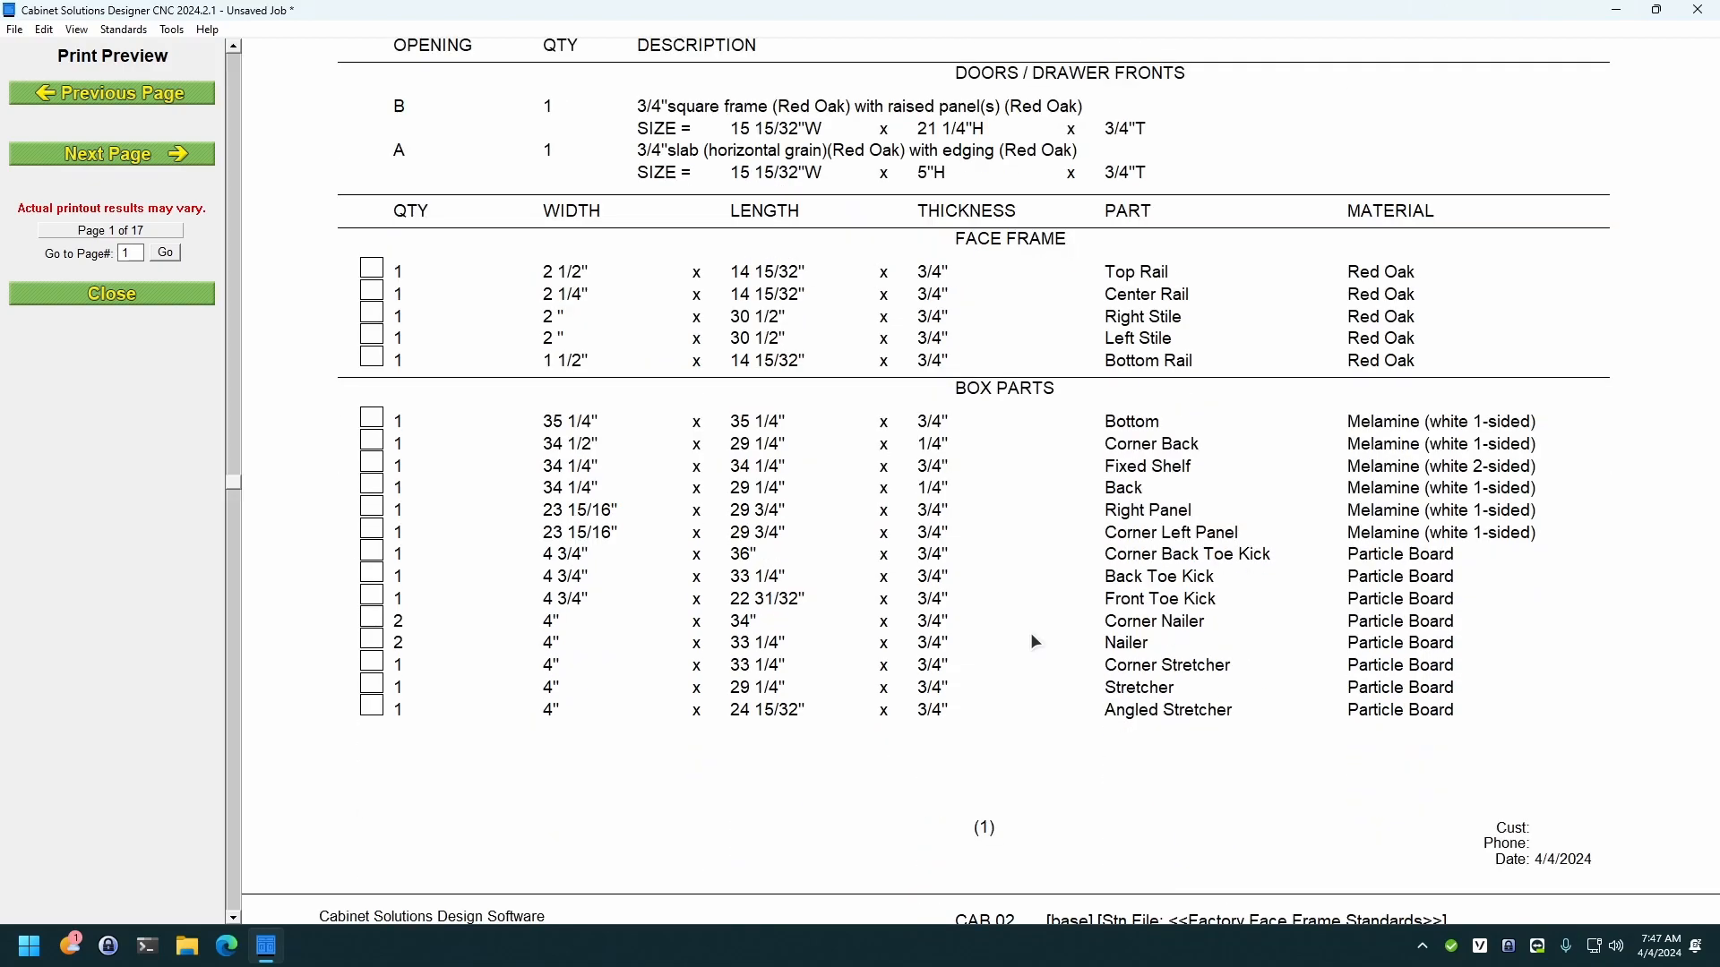
pyautogui.scroll(-1, 1032, 635)
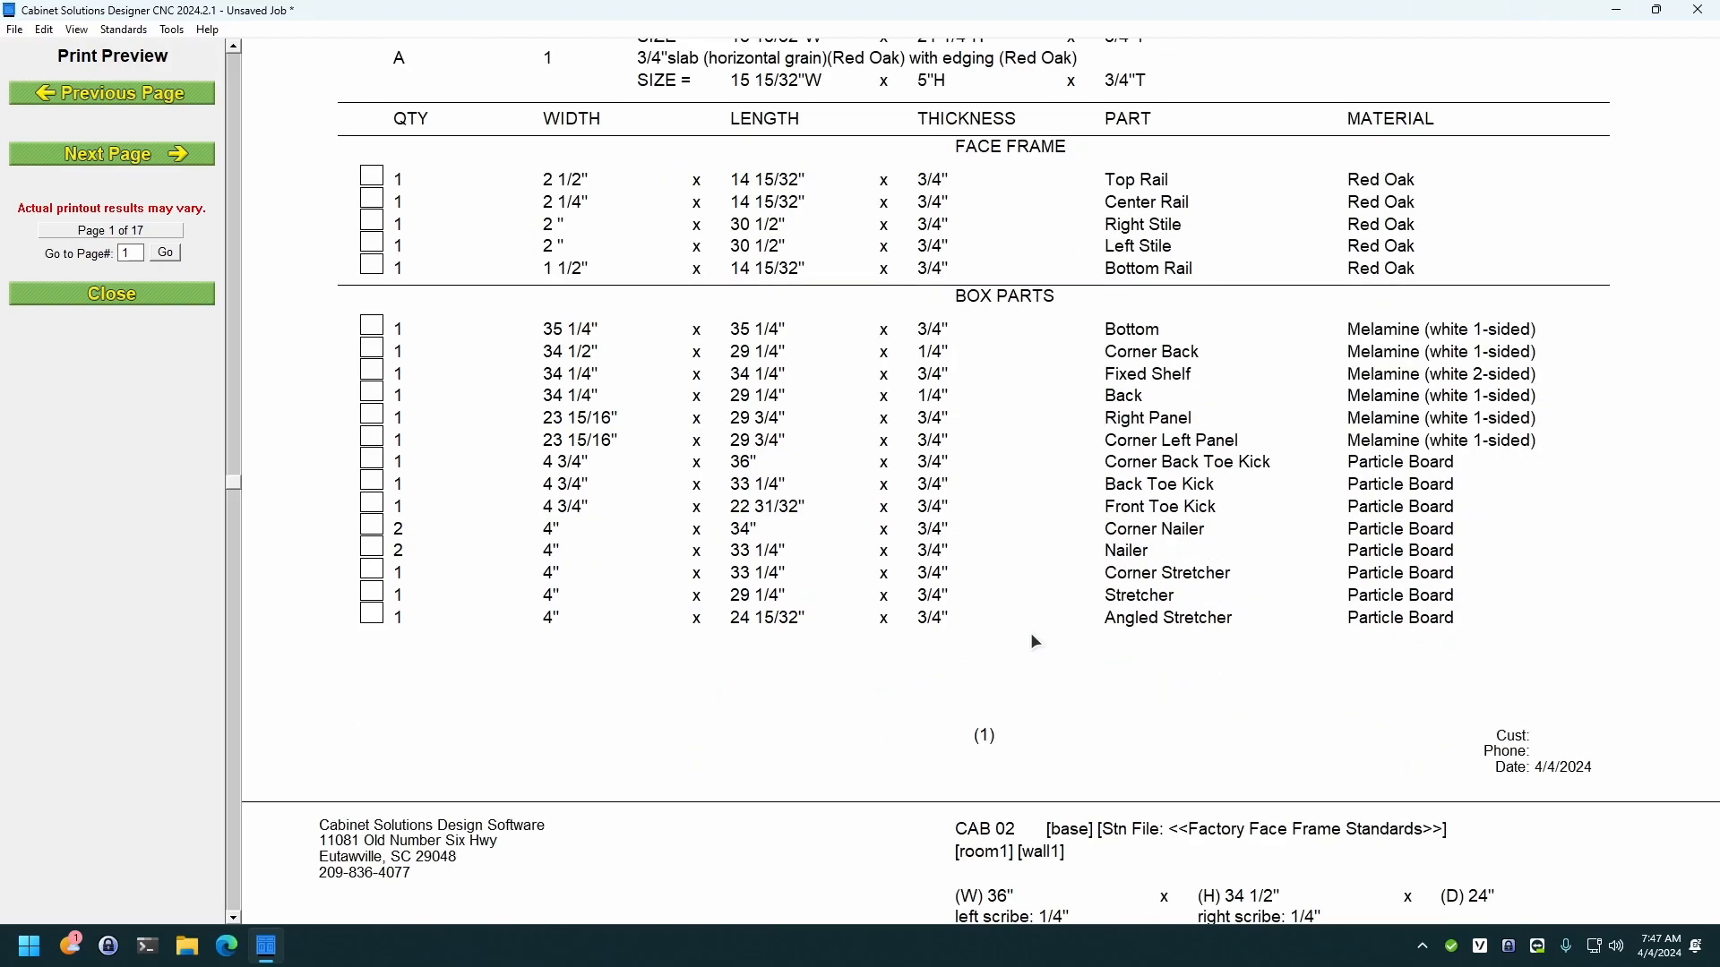
pyautogui.scroll(-15, 1031, 641)
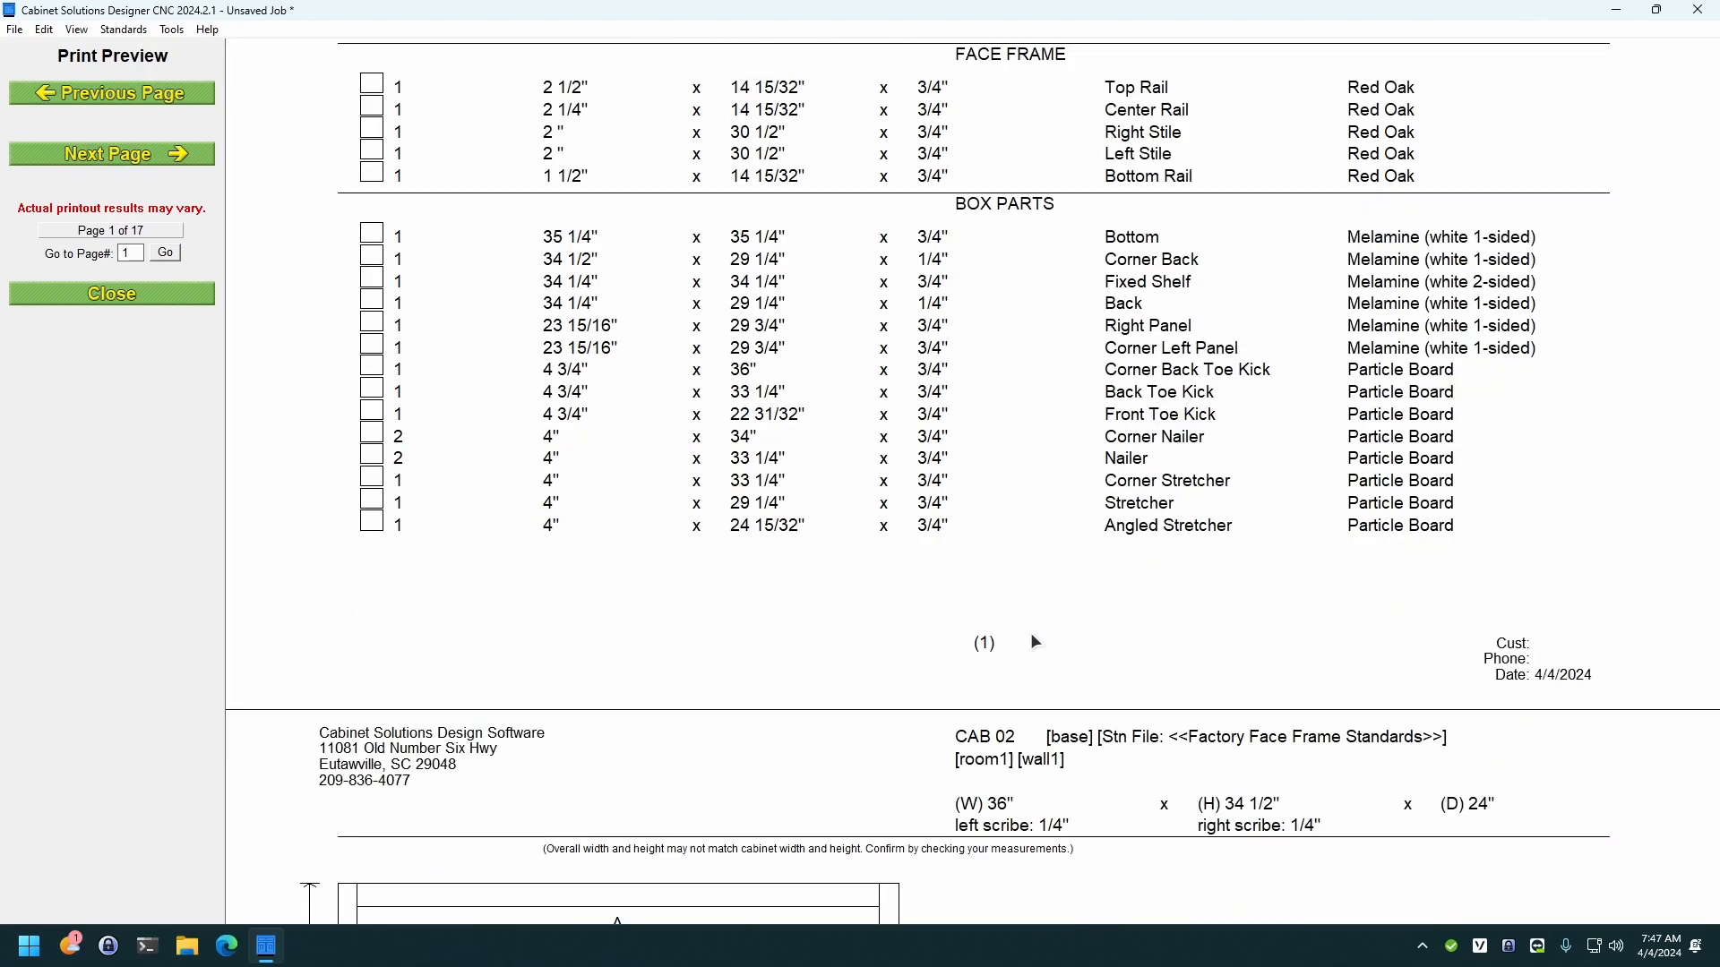
pyautogui.scroll(-14, 1033, 638)
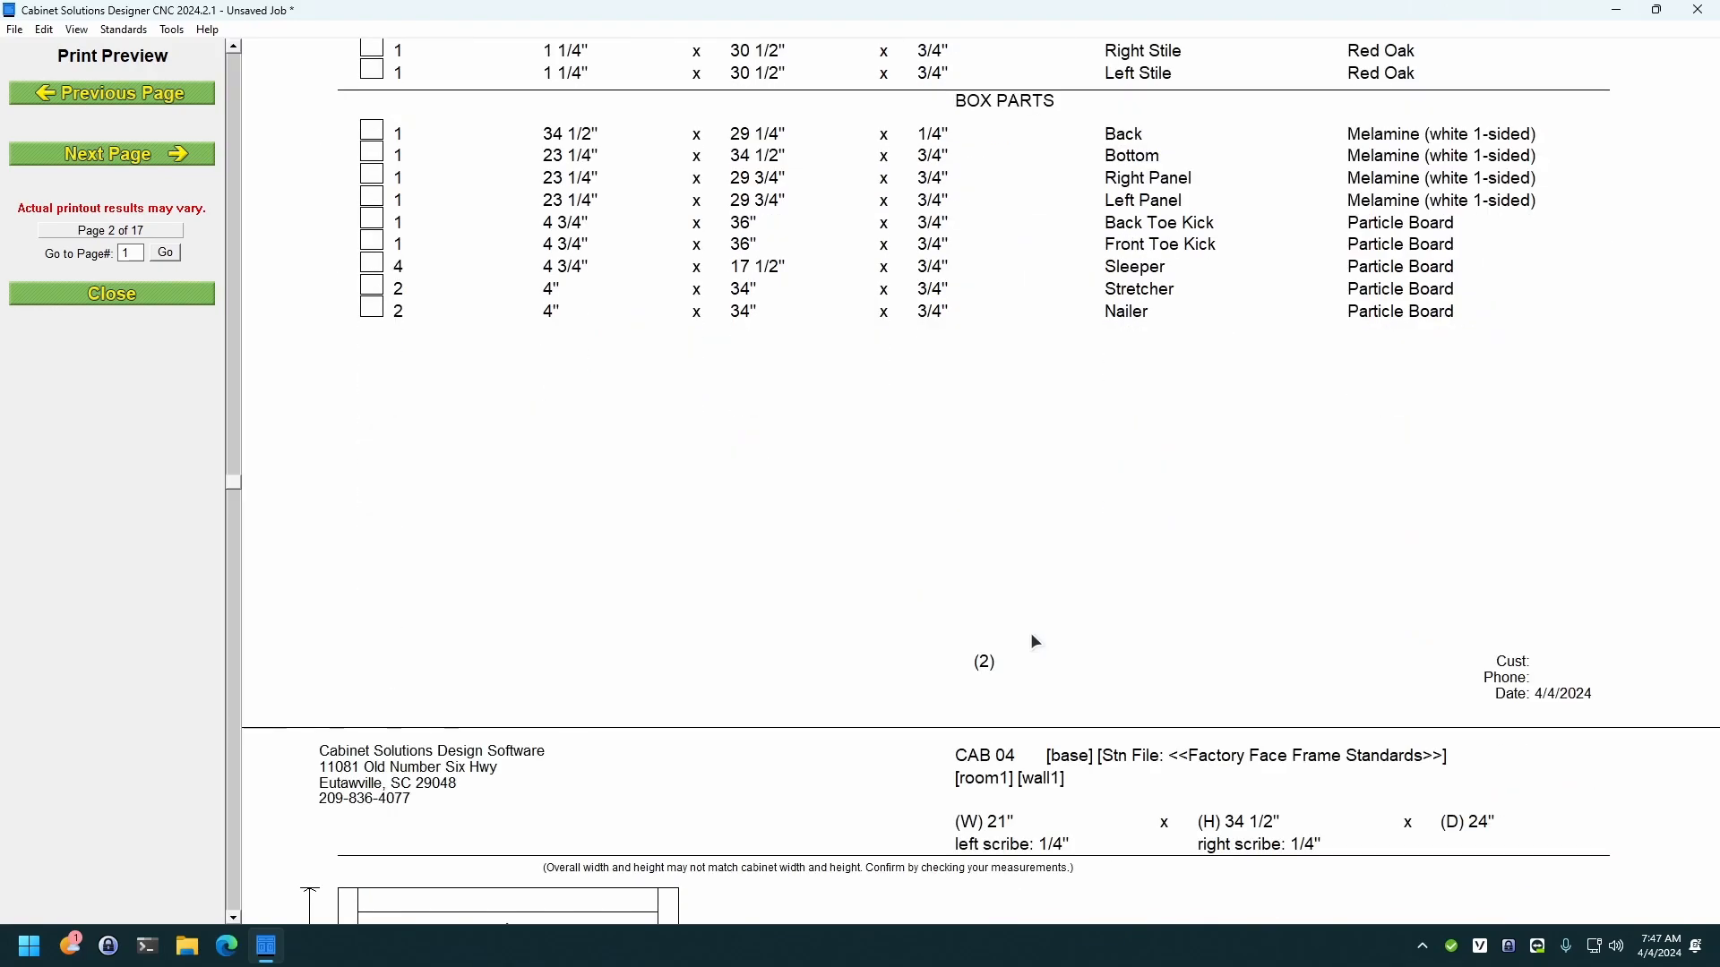
pyautogui.scroll(-3, 1030, 633)
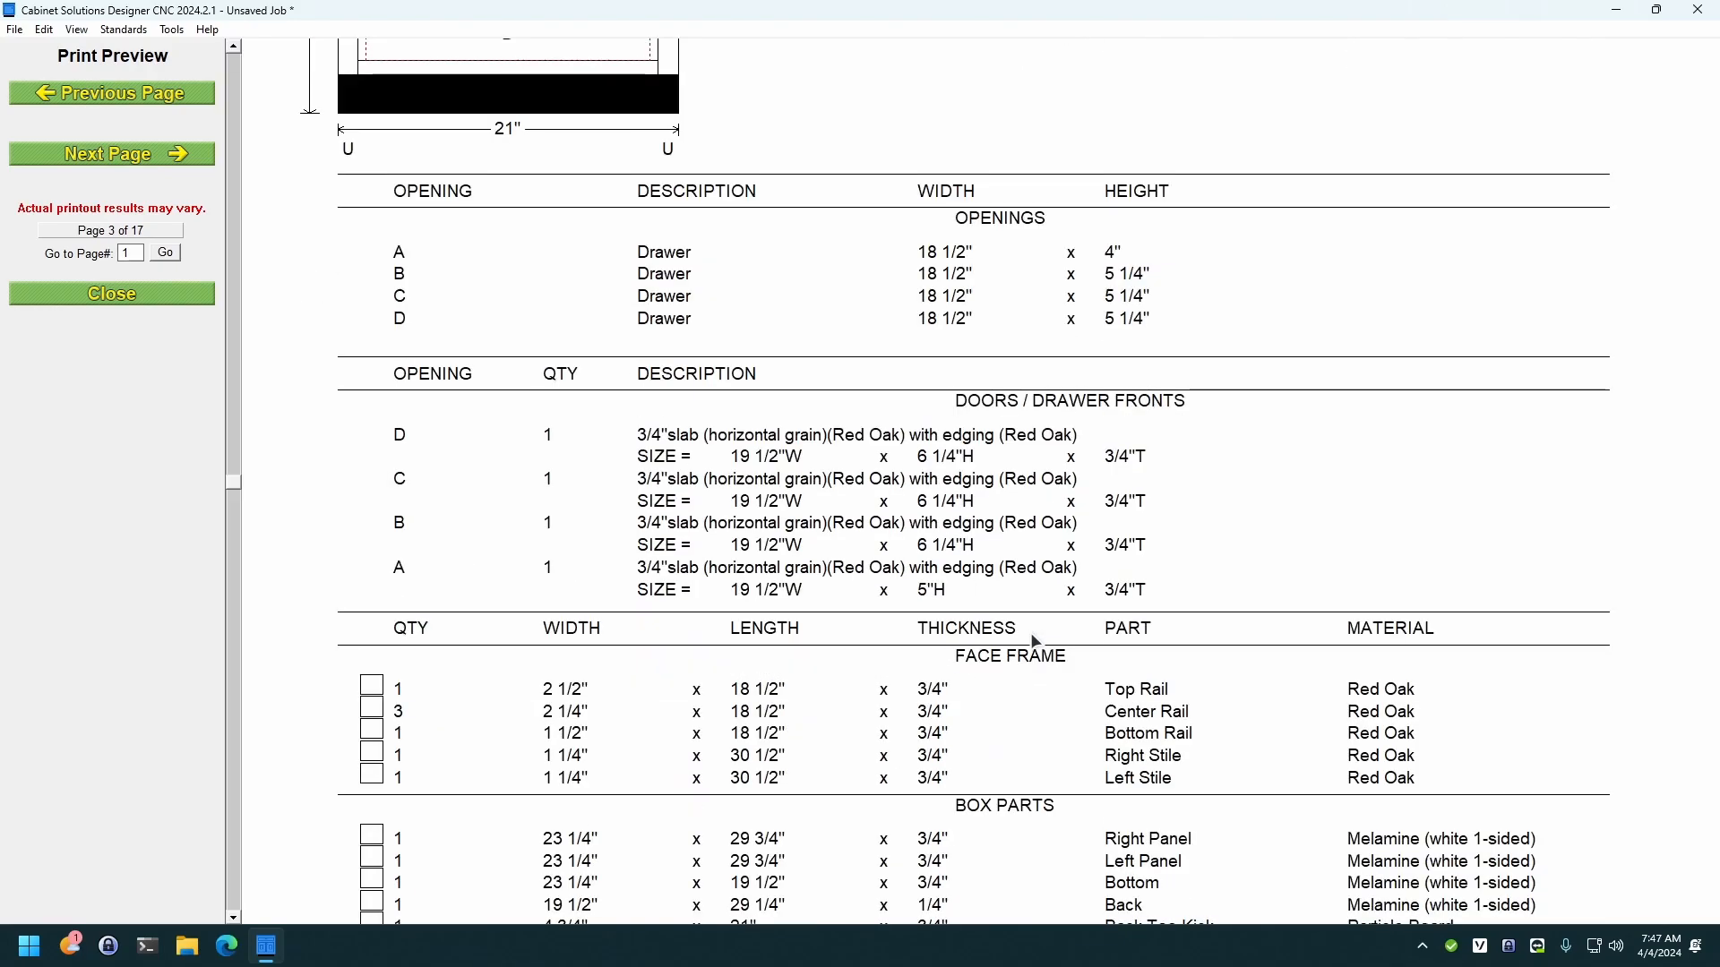
pyautogui.click(175, 301)
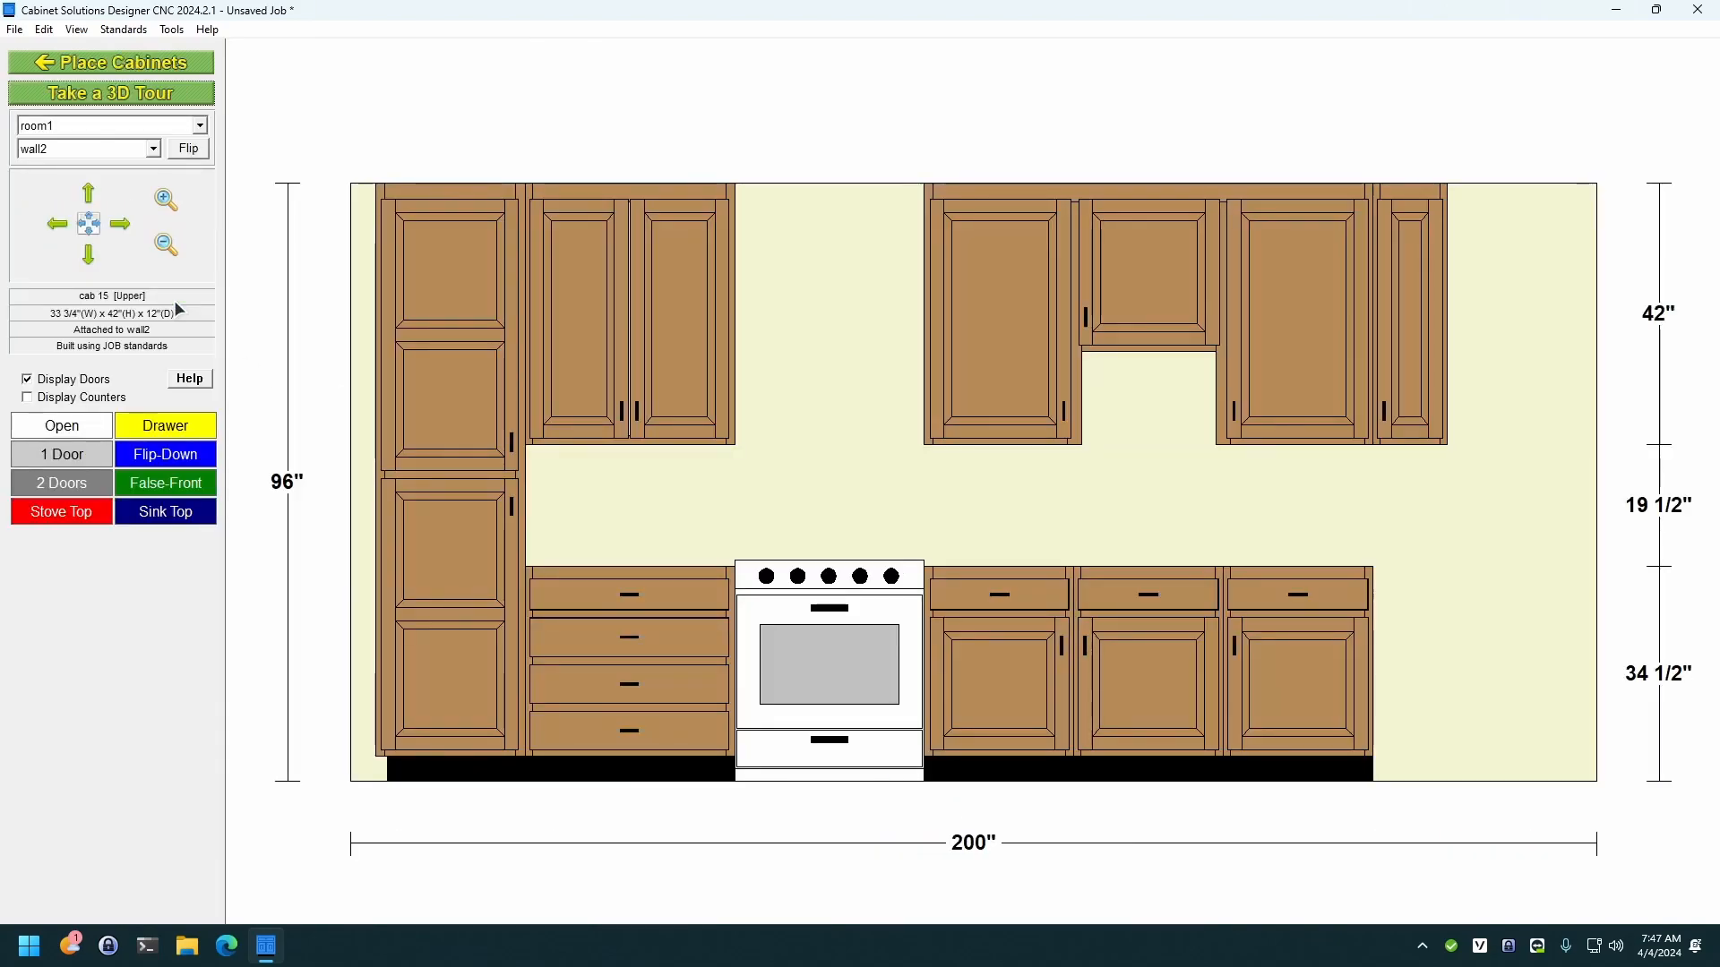
# Step: Generate a print preview of the master cut list with only the Cabinet Box Parts section selected
pyautogui.click(13, 30)
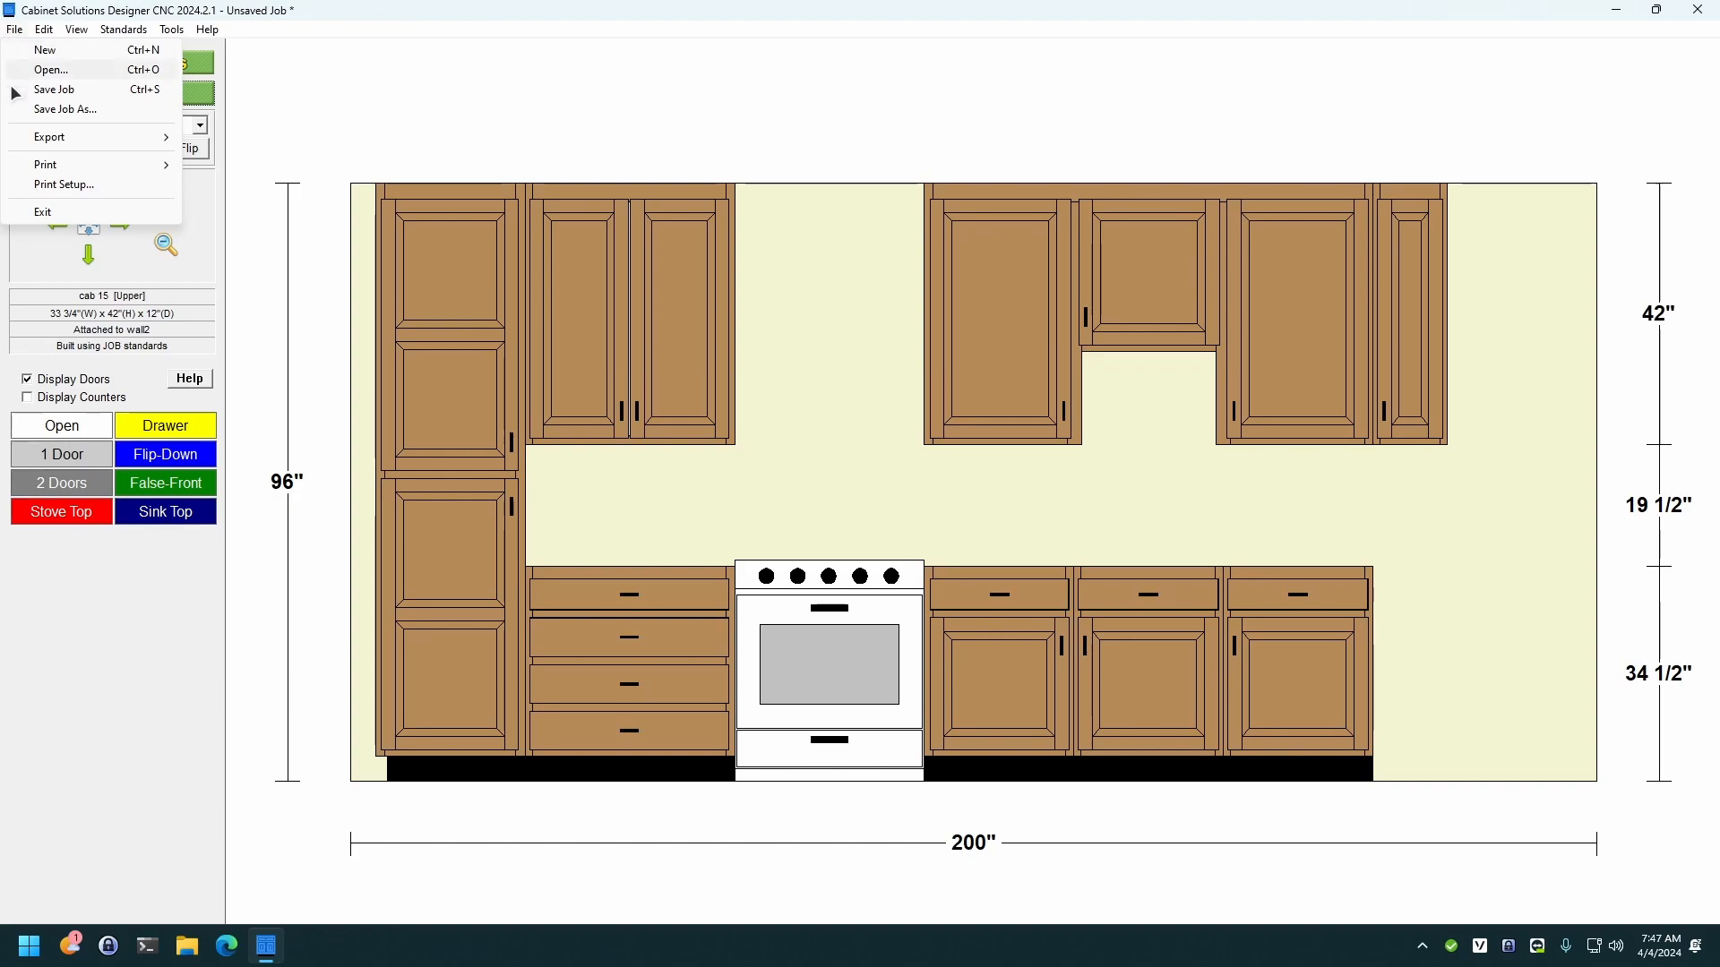
pyautogui.click(126, 165)
pyautogui.click(242, 185)
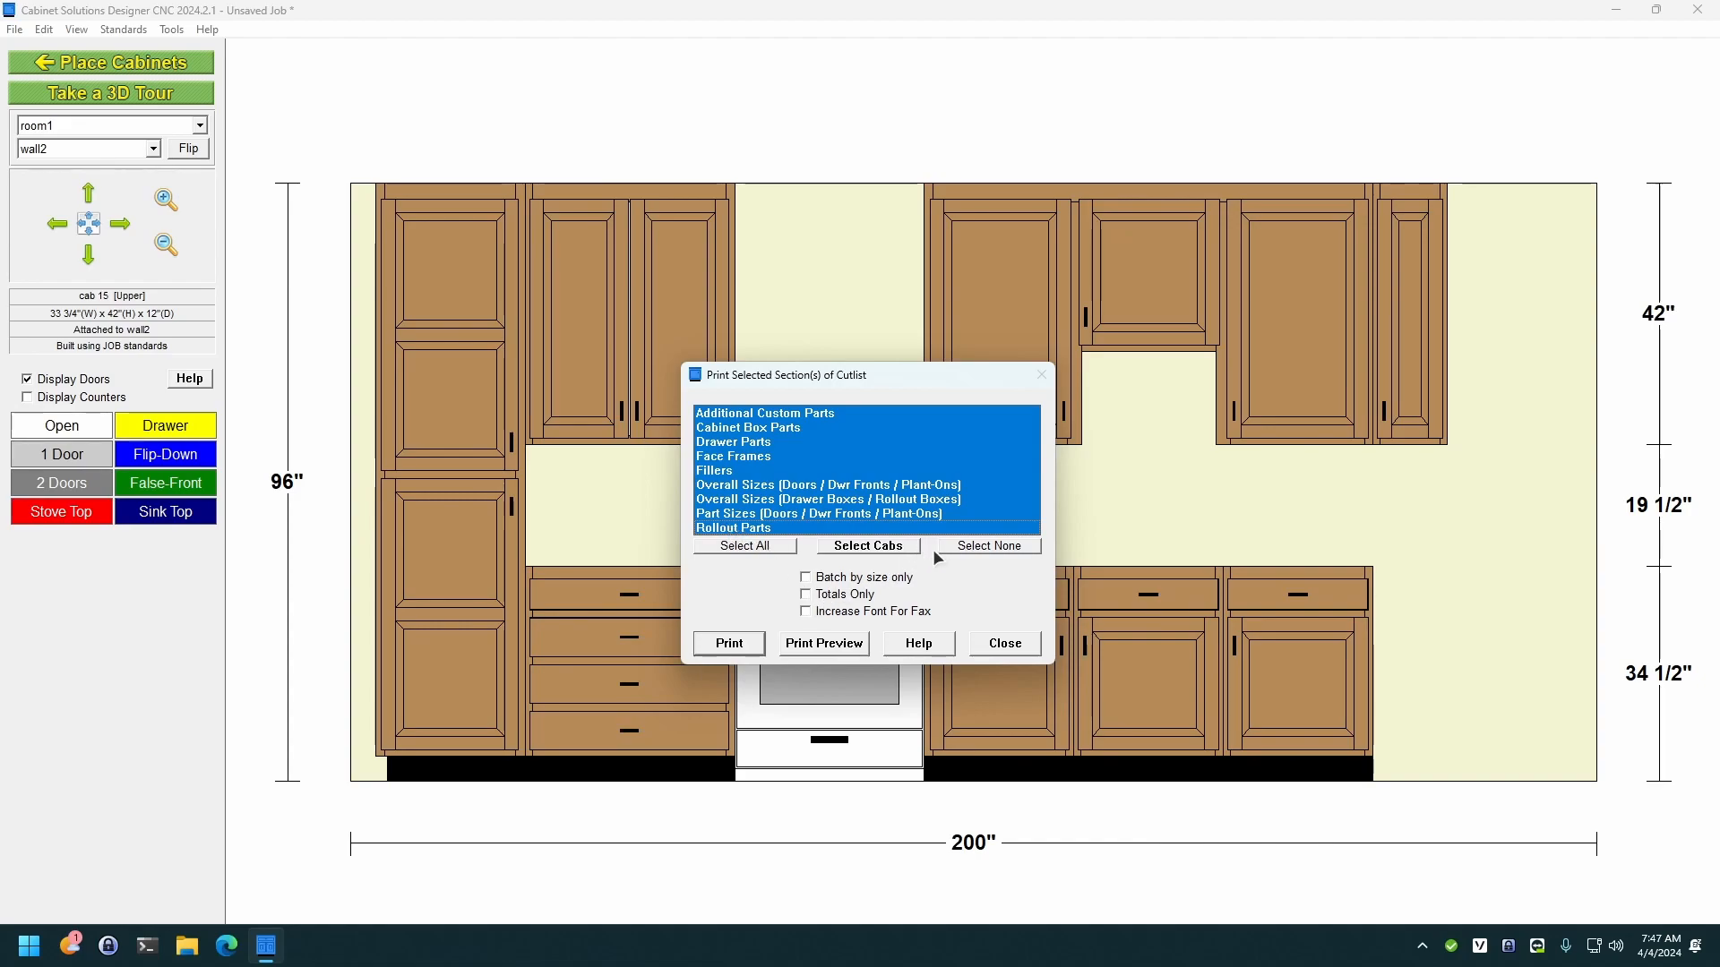
pyautogui.click(967, 543)
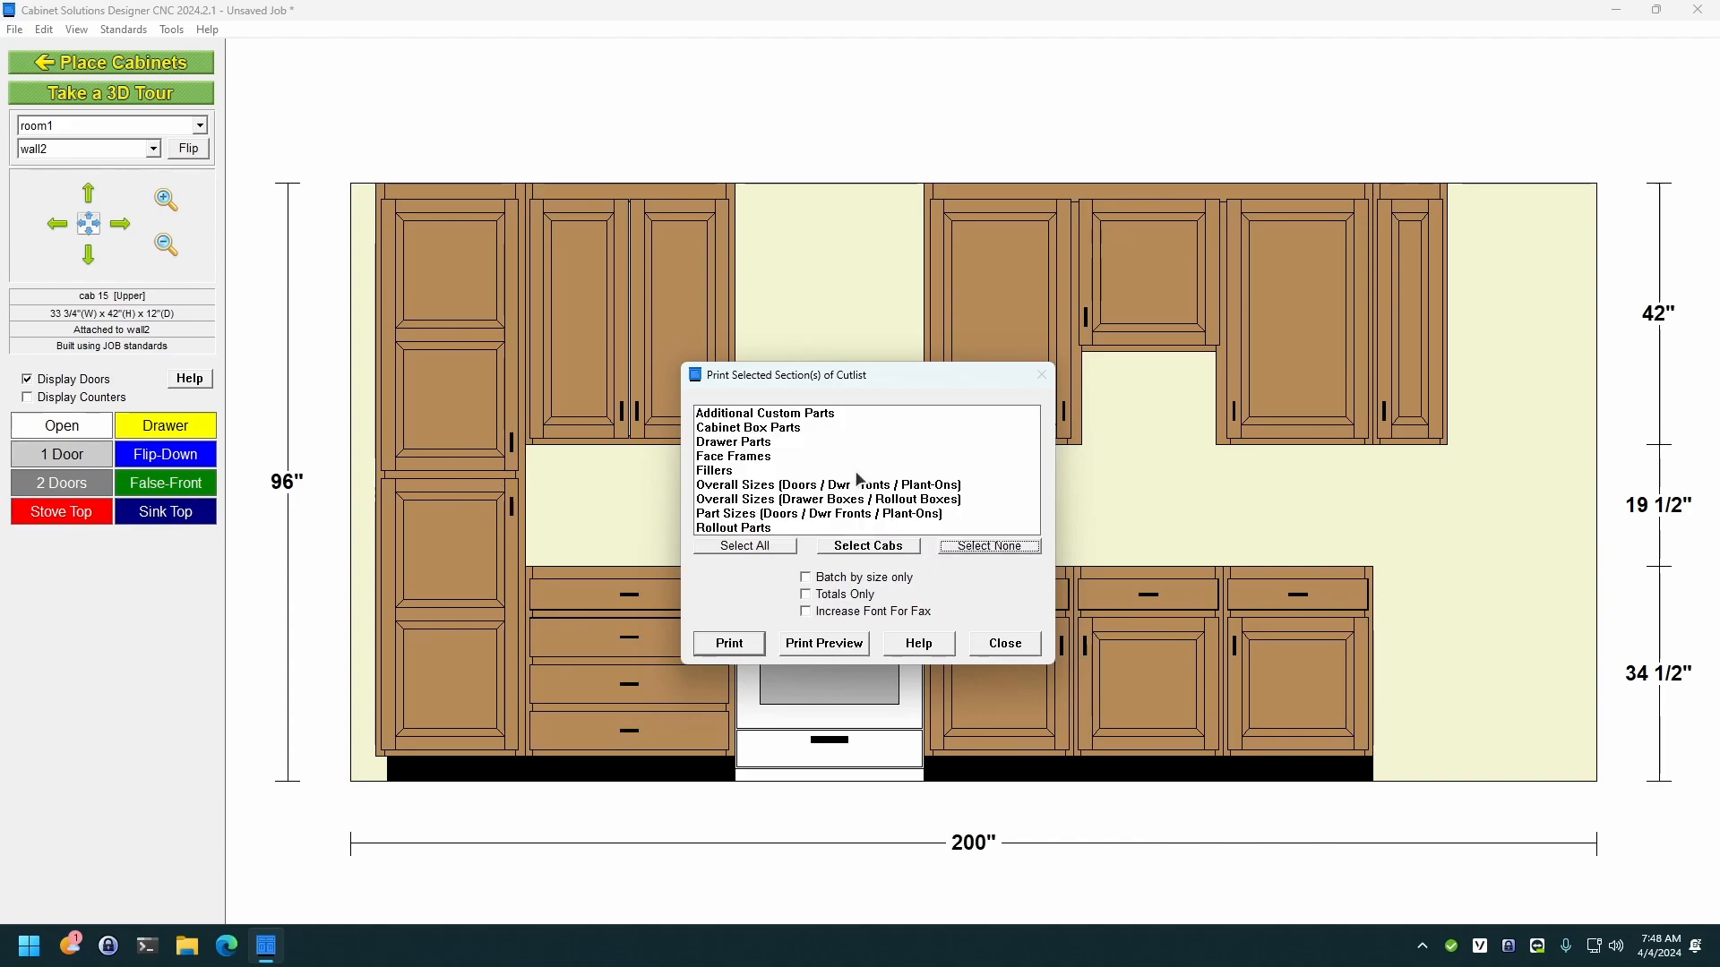
pyautogui.click(734, 429)
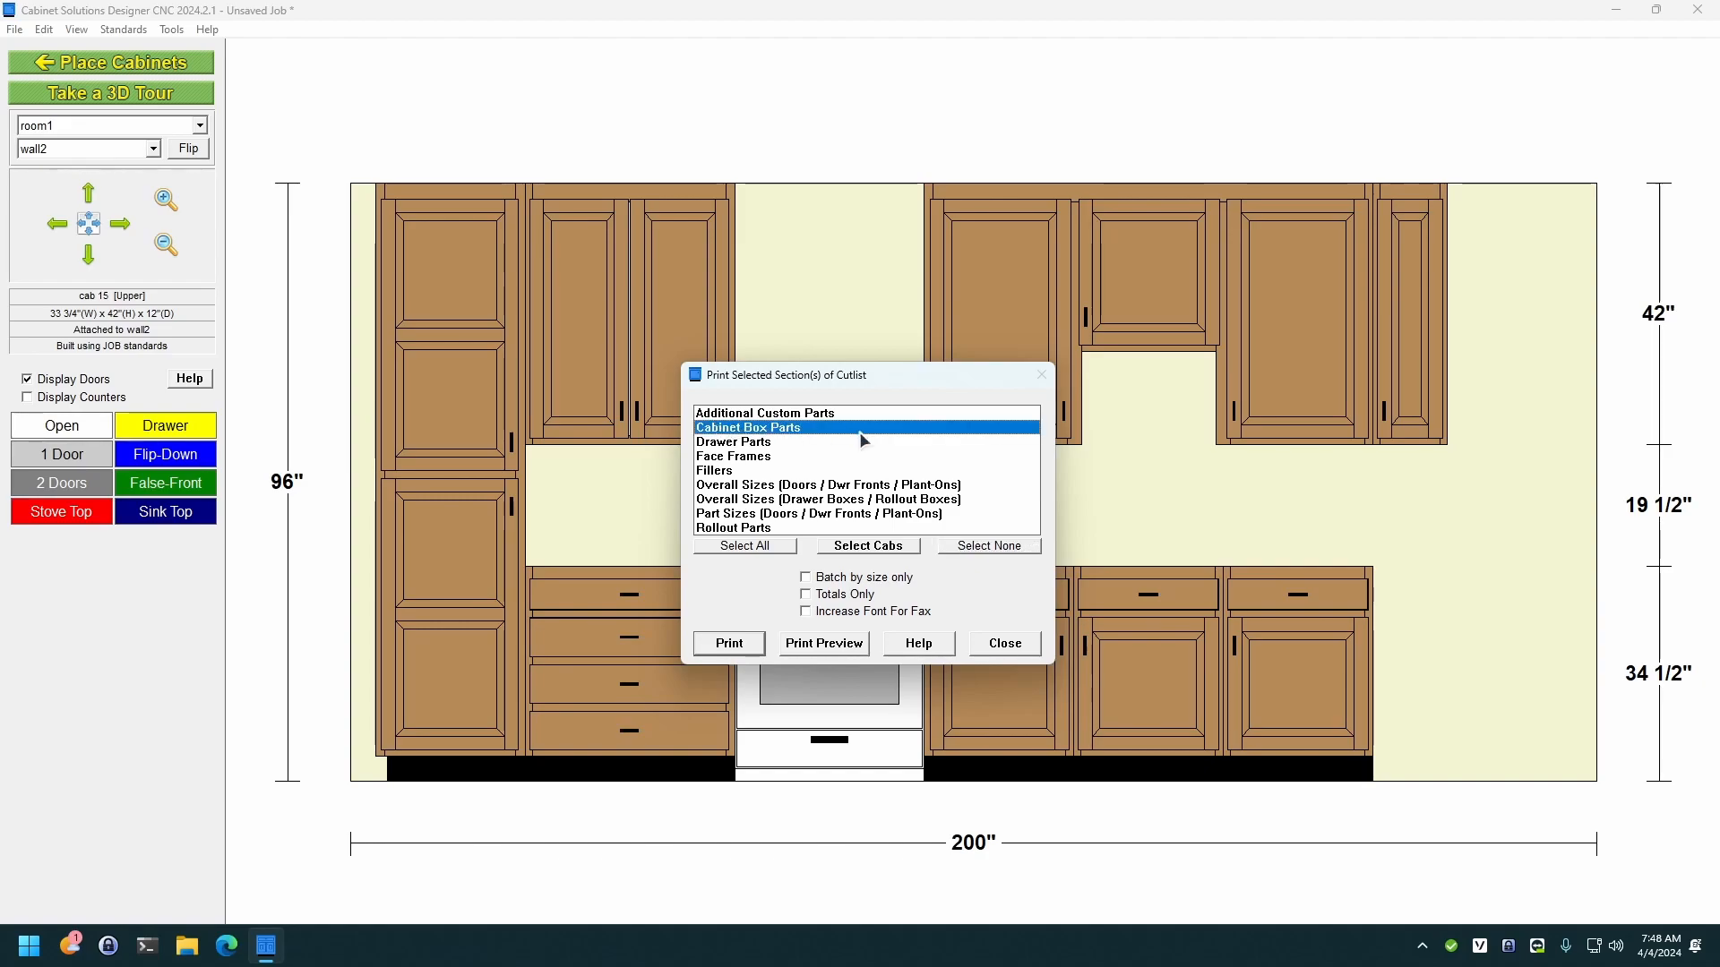
pyautogui.click(823, 642)
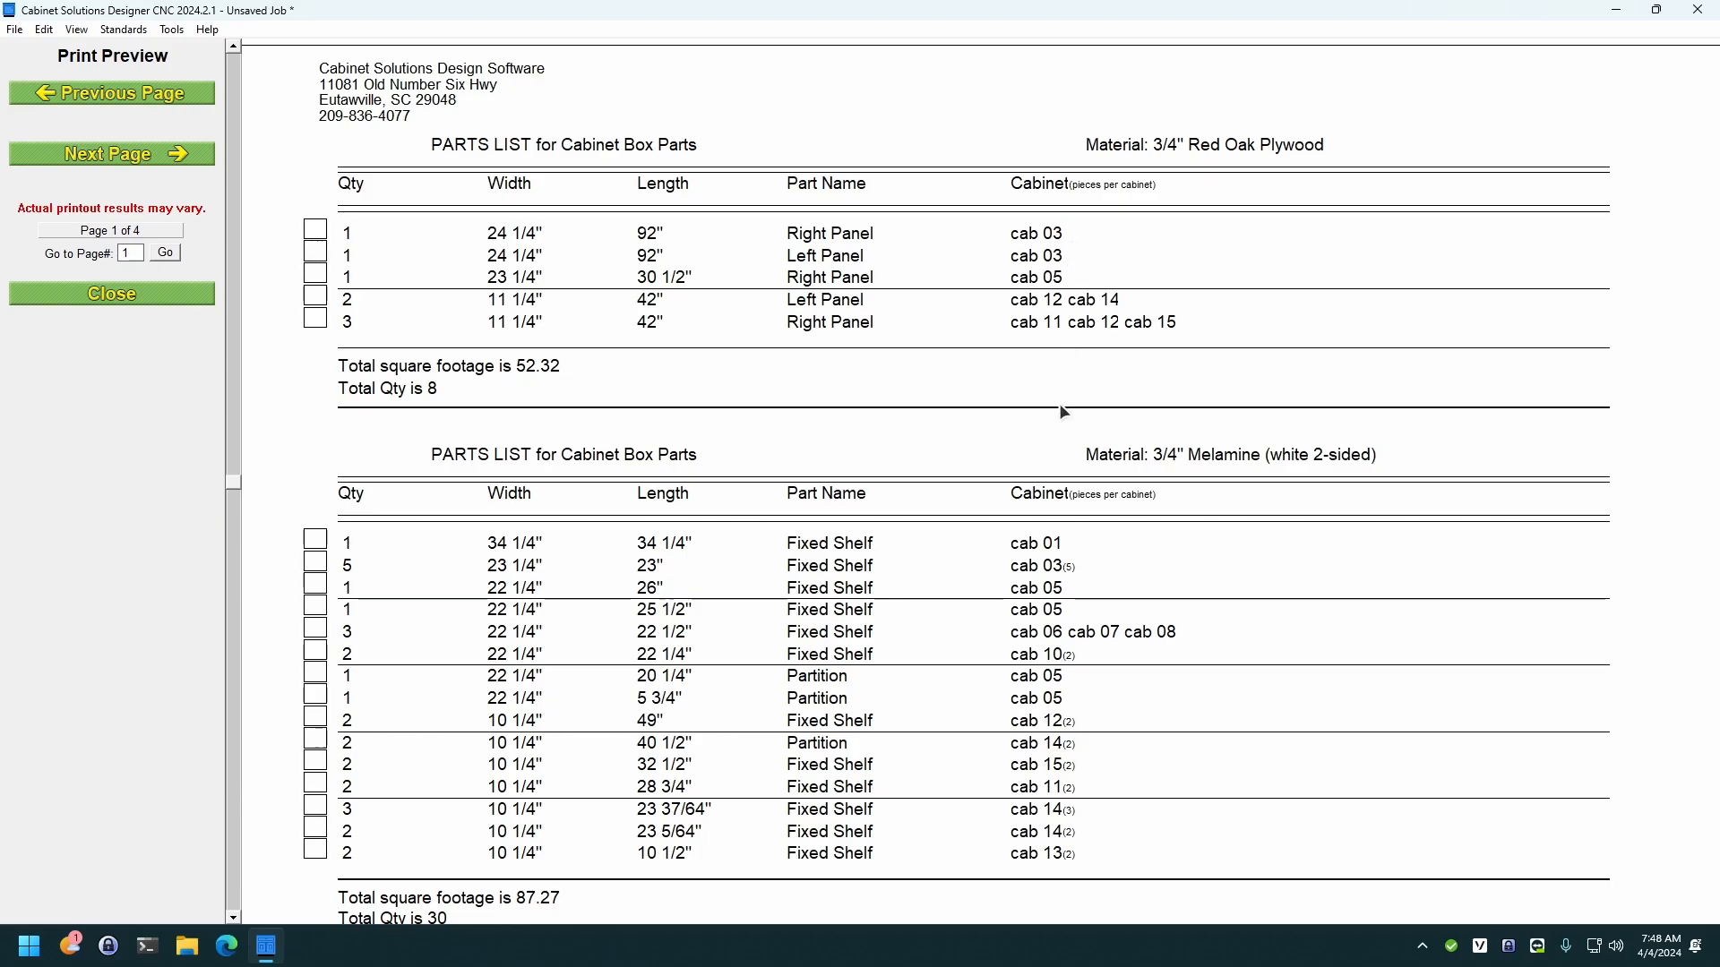
# Step: Review the cabinet box parts lists grouped by material across the cut list pages, and close the preview
pyautogui.scroll(-1, 1058, 412)
pyautogui.scroll(-8, 1057, 416)
pyautogui.scroll(-10, 1059, 418)
pyautogui.scroll(-8, 1059, 418)
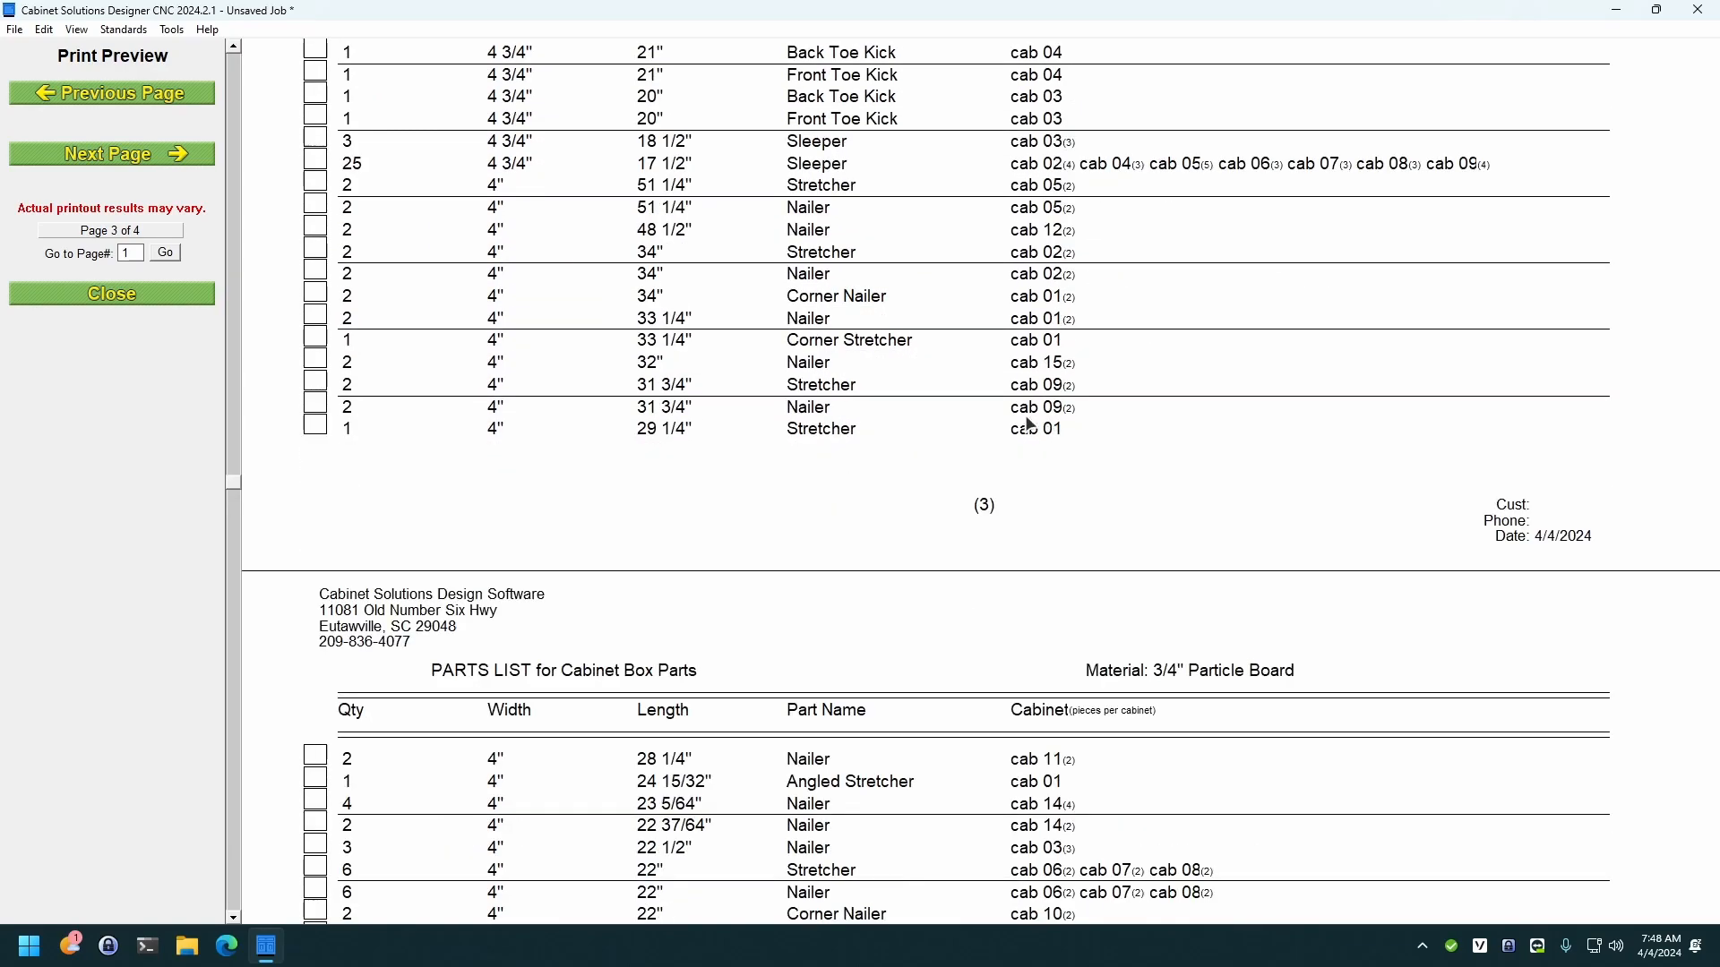
pyautogui.click(156, 301)
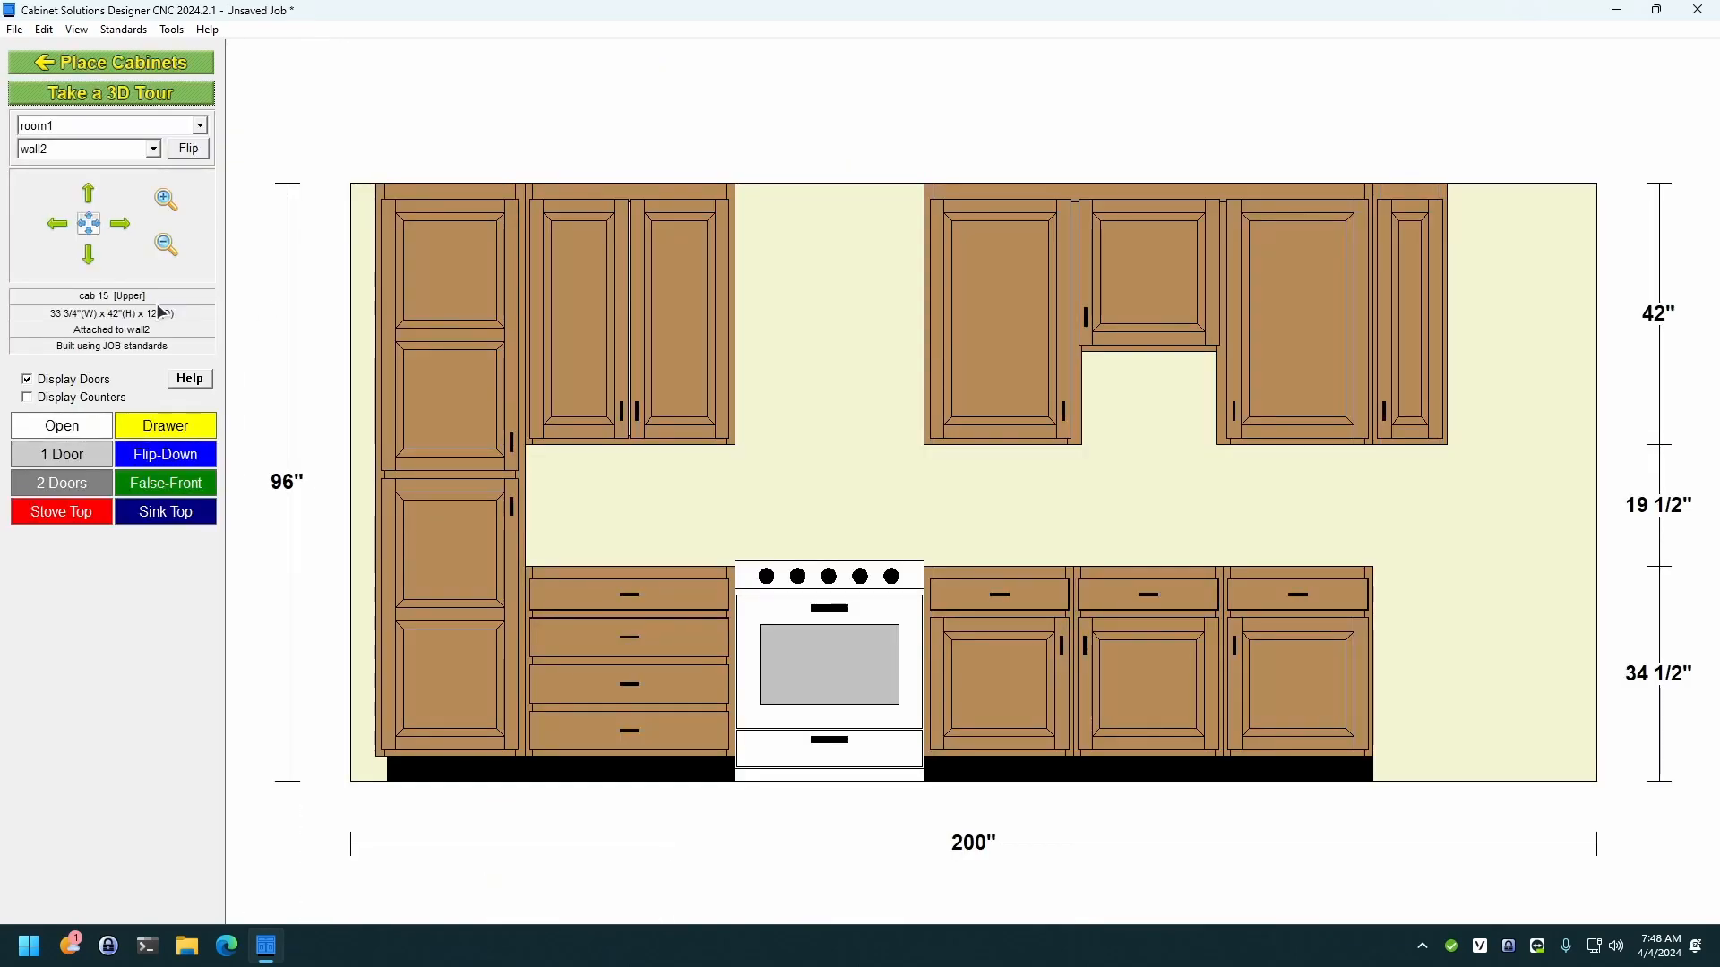